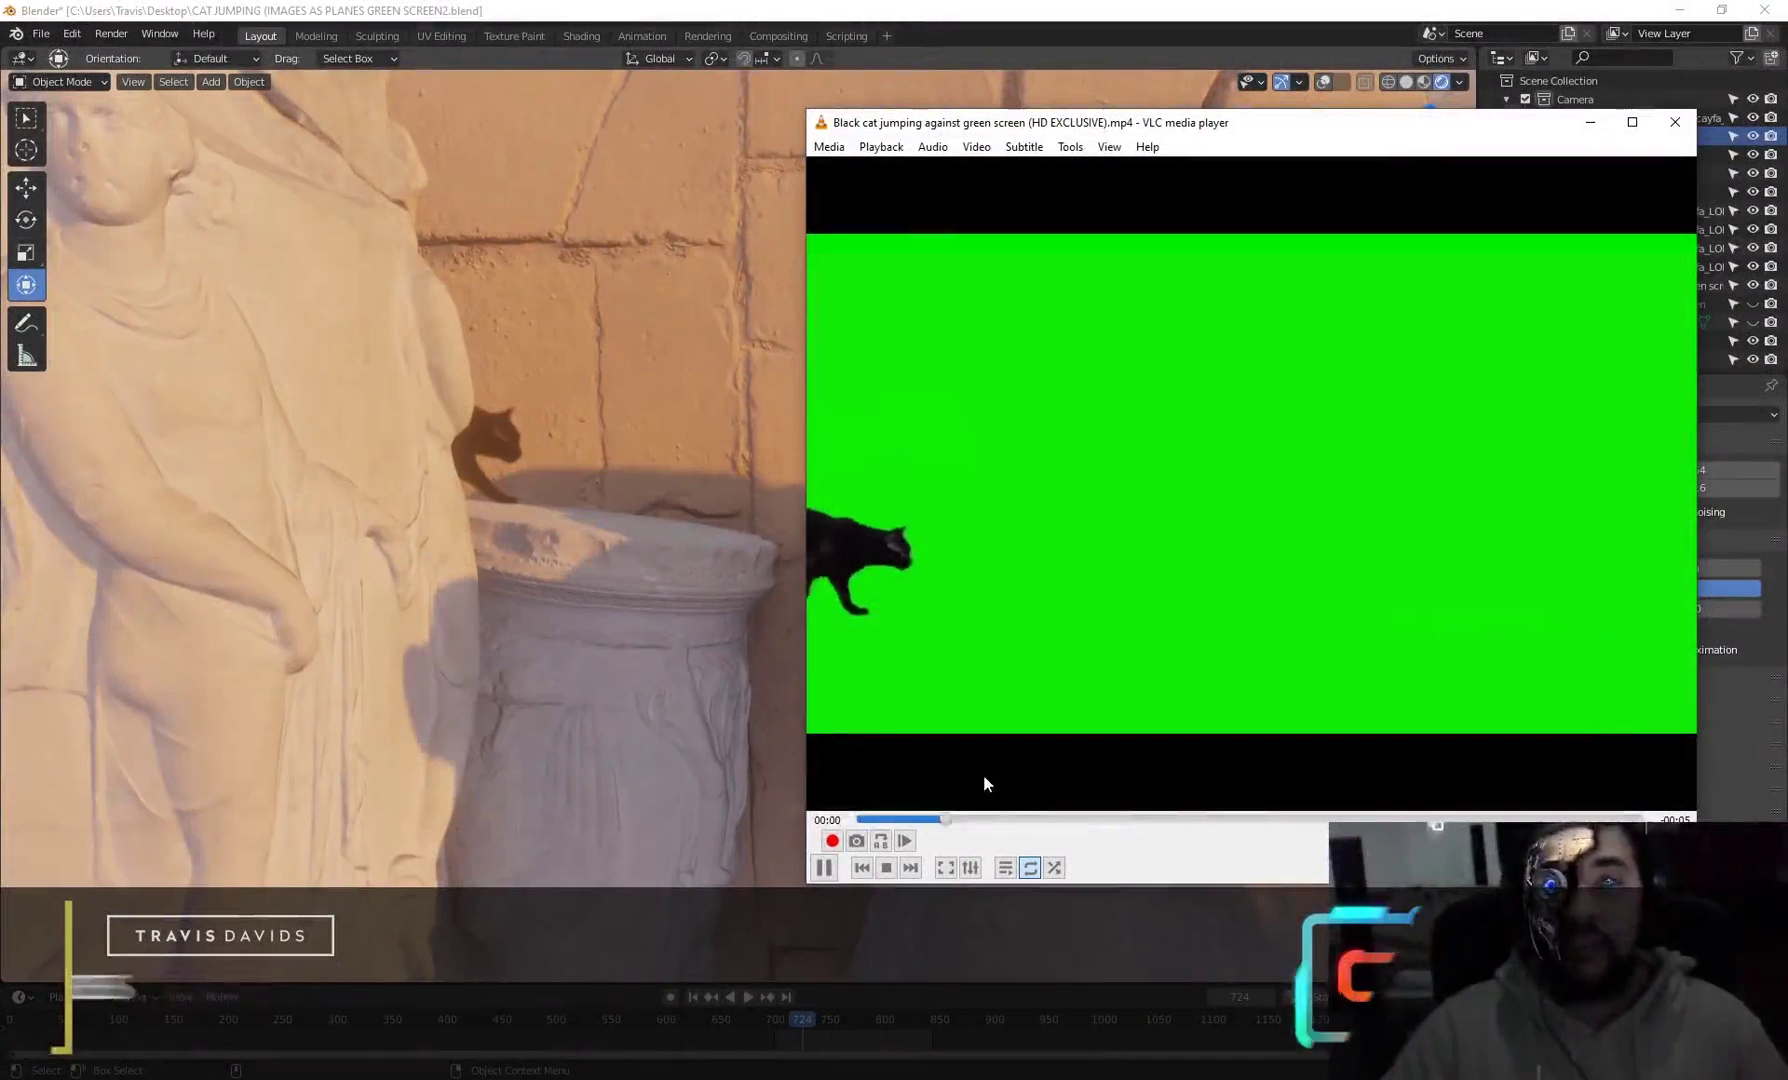
- Review the black cat green screen clip in VLC, then stop the Blender animation and inspect the composited cat scene
{"action": "left_click", "coordinate": [824, 868]}
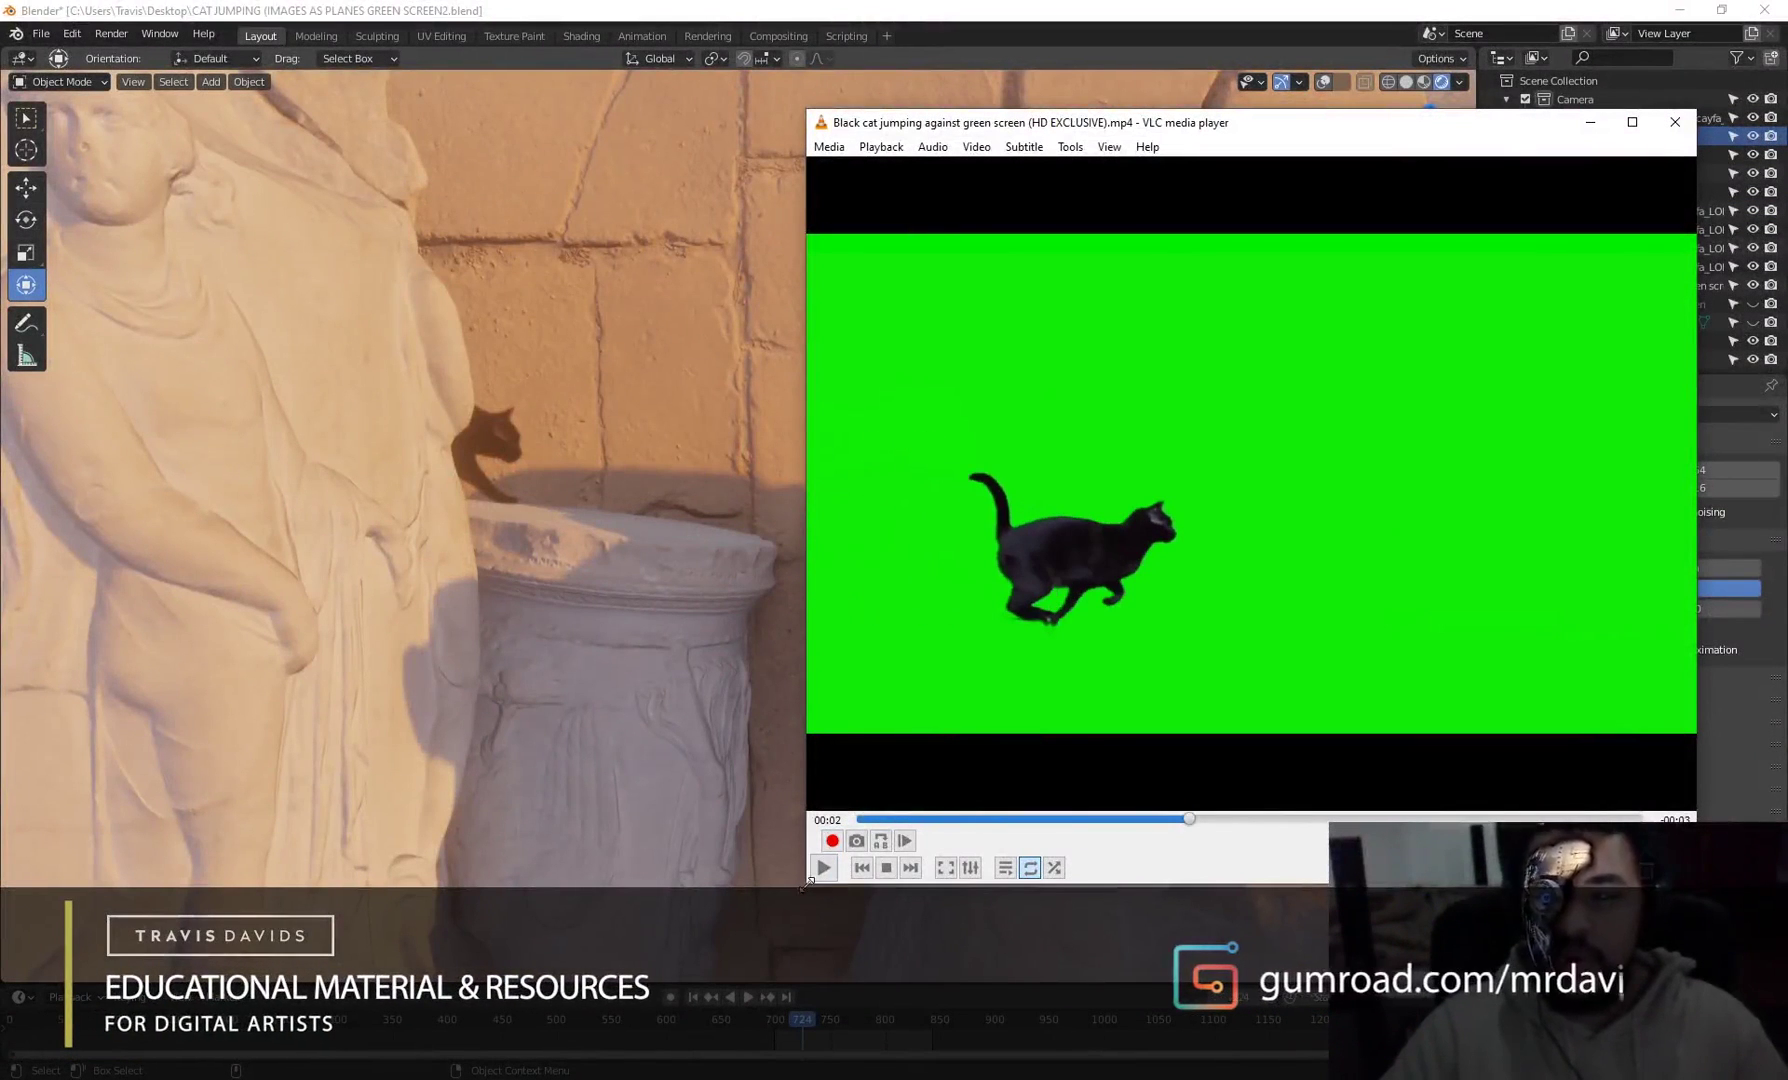
{"action": "left_click", "coordinate": [824, 868]}
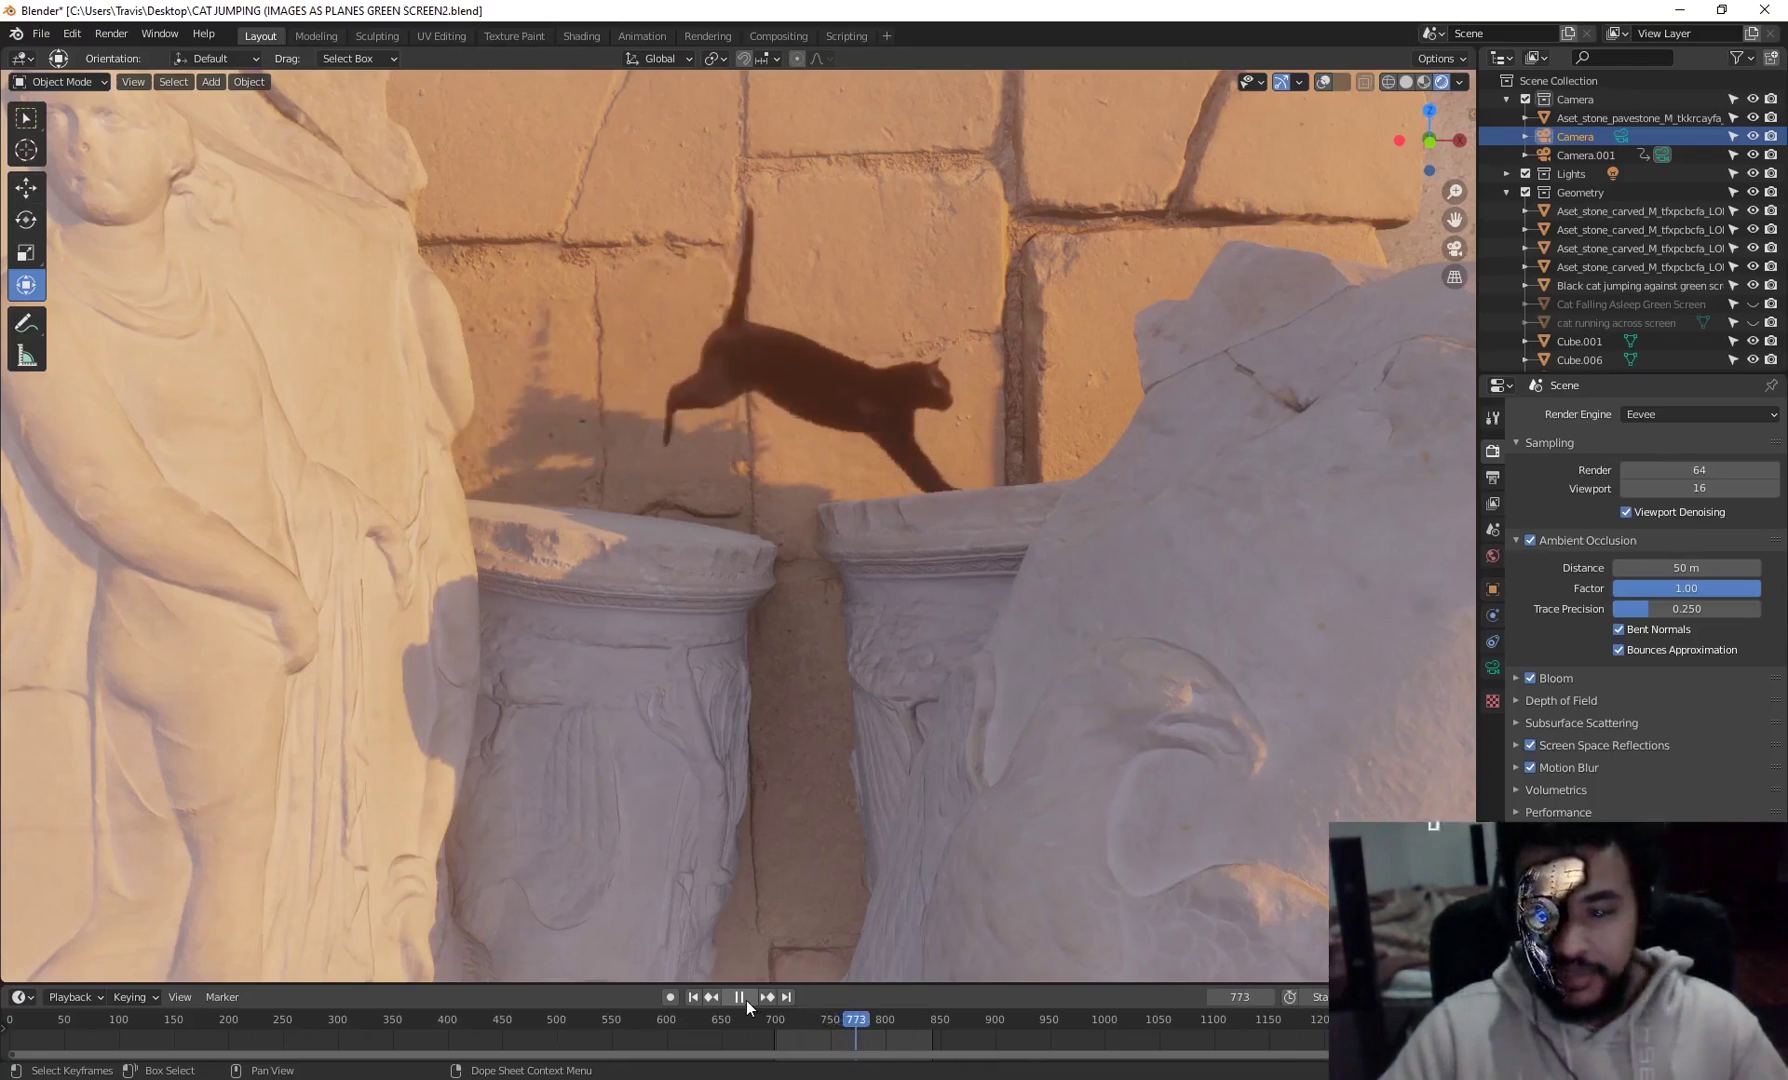
{"action": "left_click", "coordinate": [741, 997]}
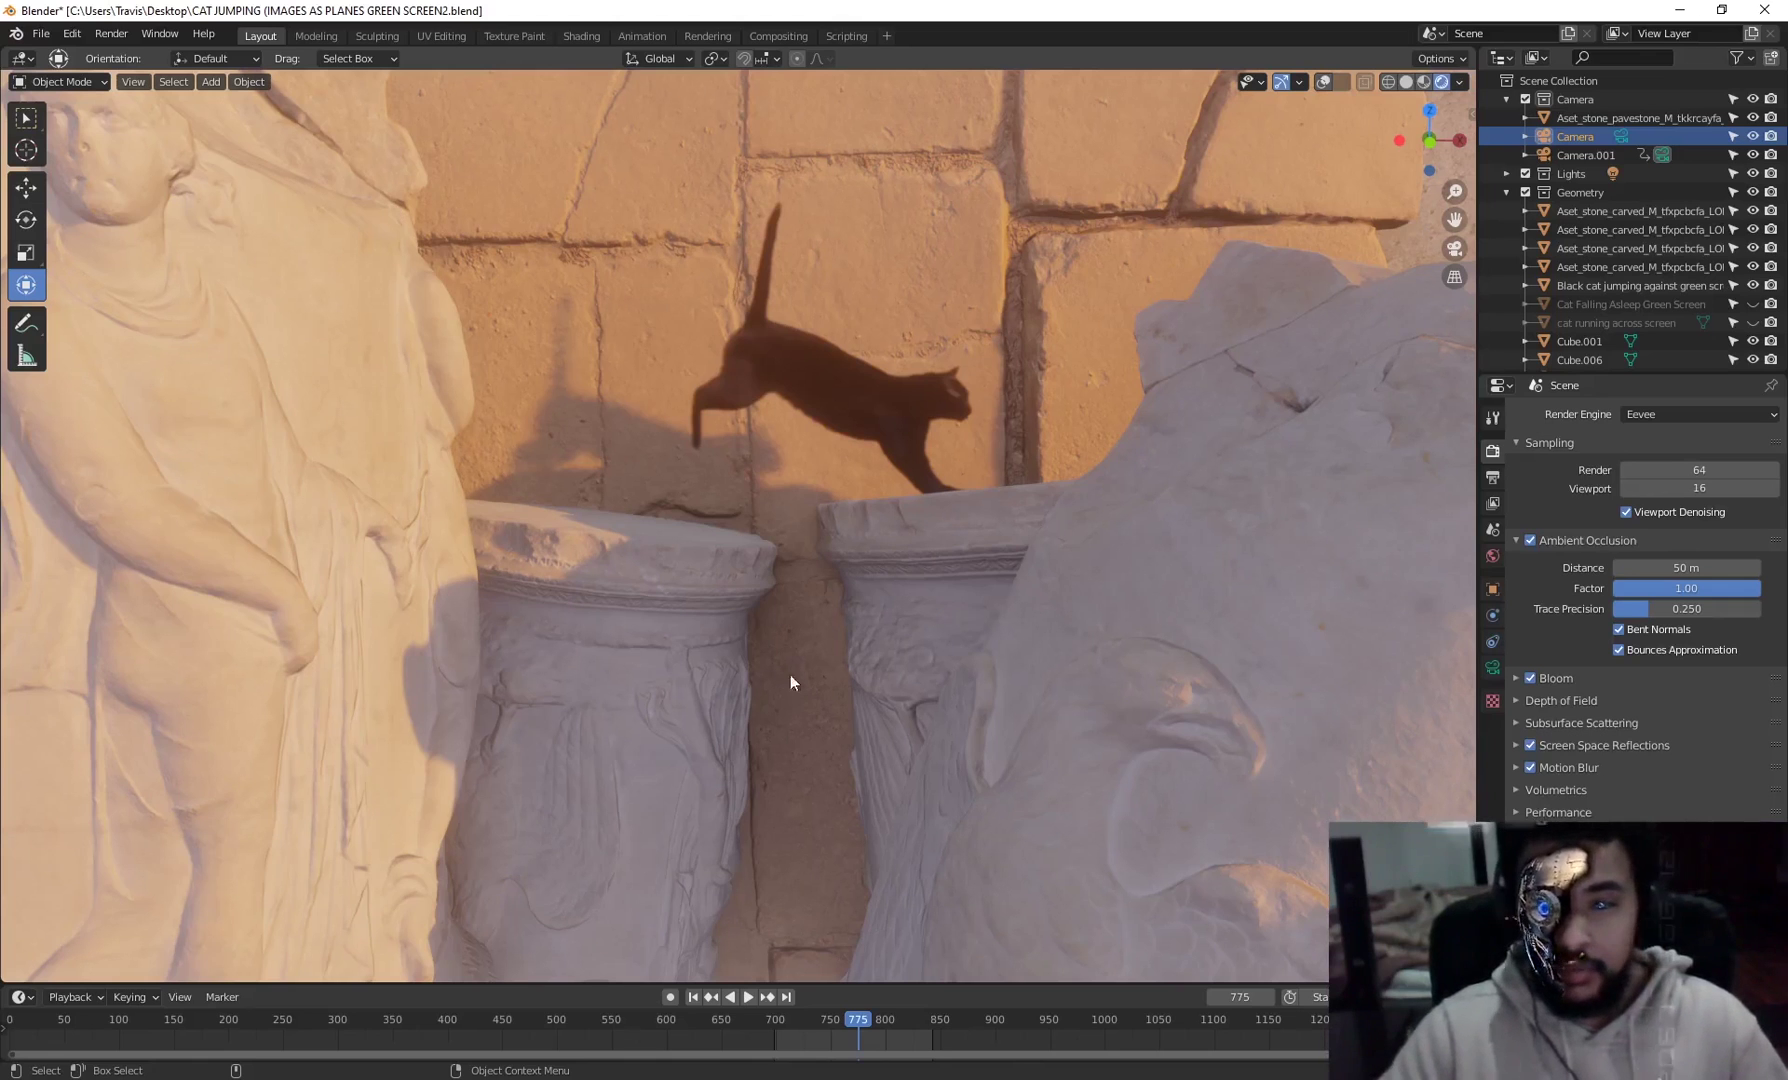
{"action": "mouse_move", "coordinate": [846, 563]}
{"action": "middle_mouse_down"}
{"action": "mouse_move", "coordinate": [966, 686]}
{"action": "mouse_move", "coordinate": [855, 557]}
{"action": "middle_mouse_up"}
{"action": "middle_click_drag", "start_coordinate": [807, 434], "coordinate": [835, 569]}
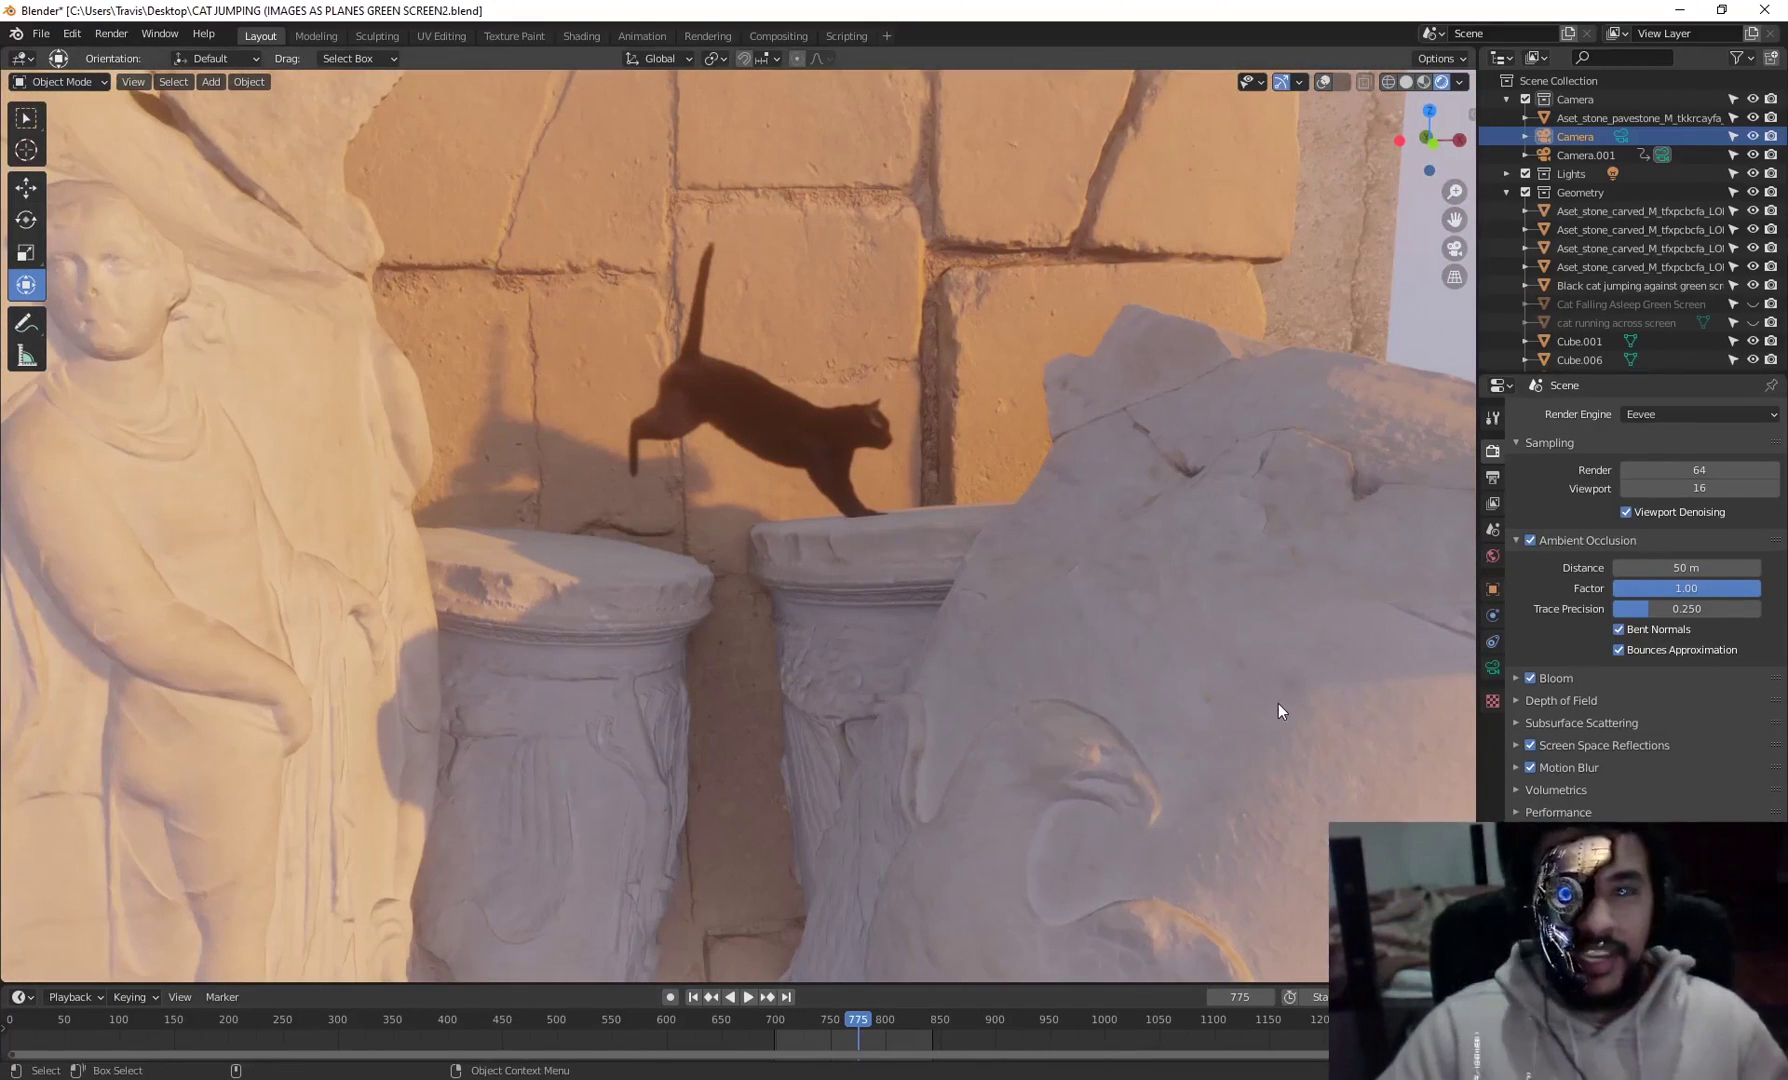
- Switch to VLC and view the example animations full screen, moving on through the 90's Kid arcade machine clip and the next one
{"action": "key", "text": "alt+Tab"}
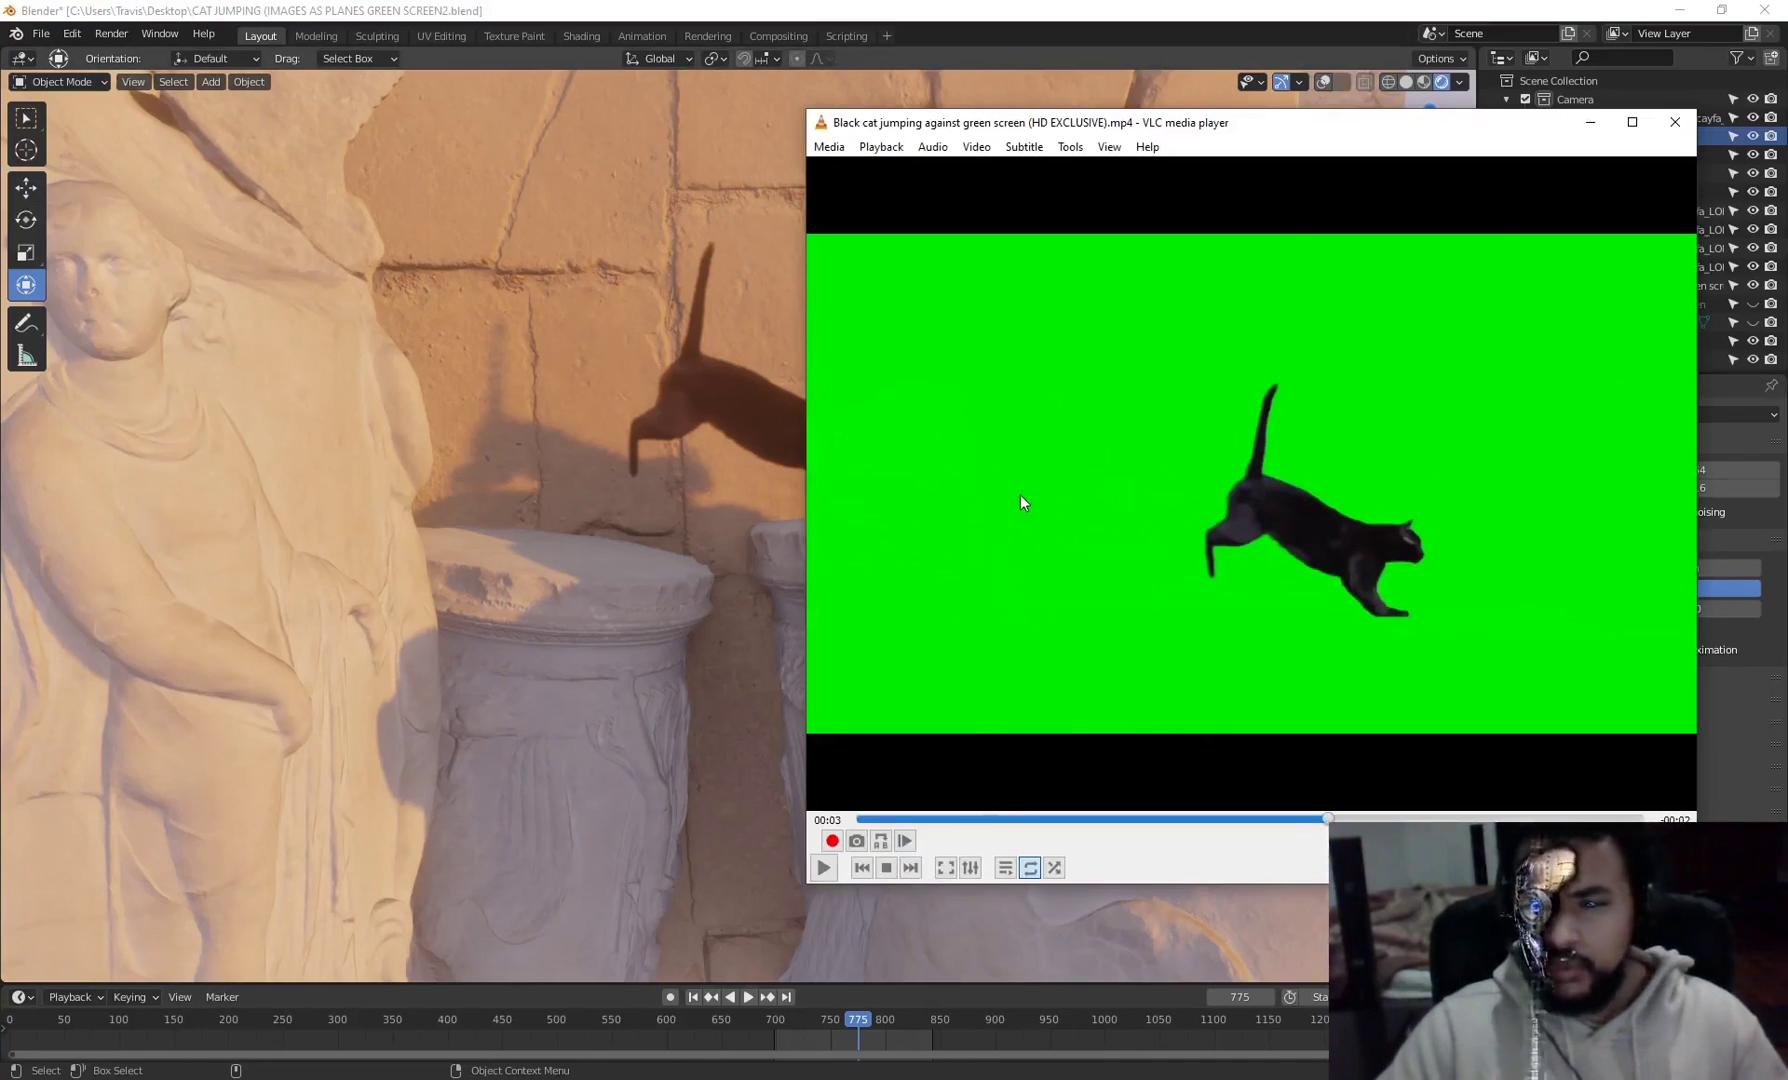
{"action": "double_click", "coordinate": [1020, 494]}
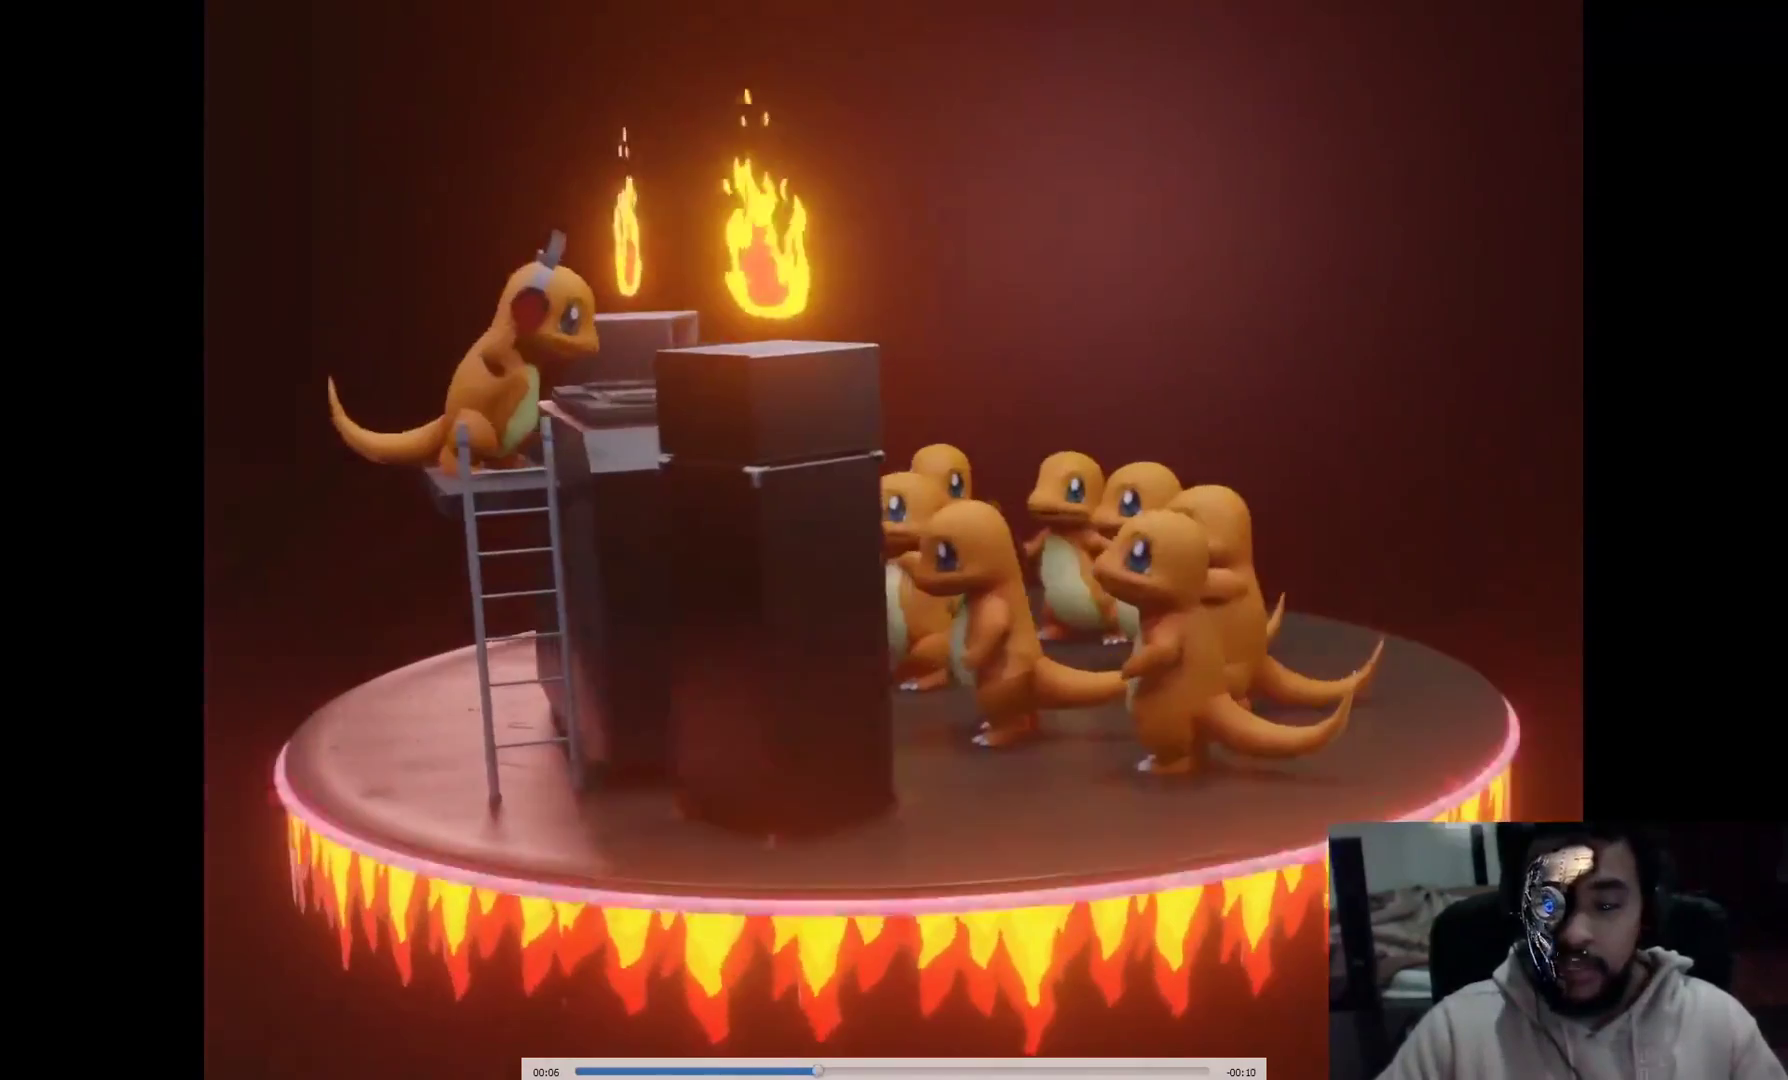
{"action": "key", "text": "n"}
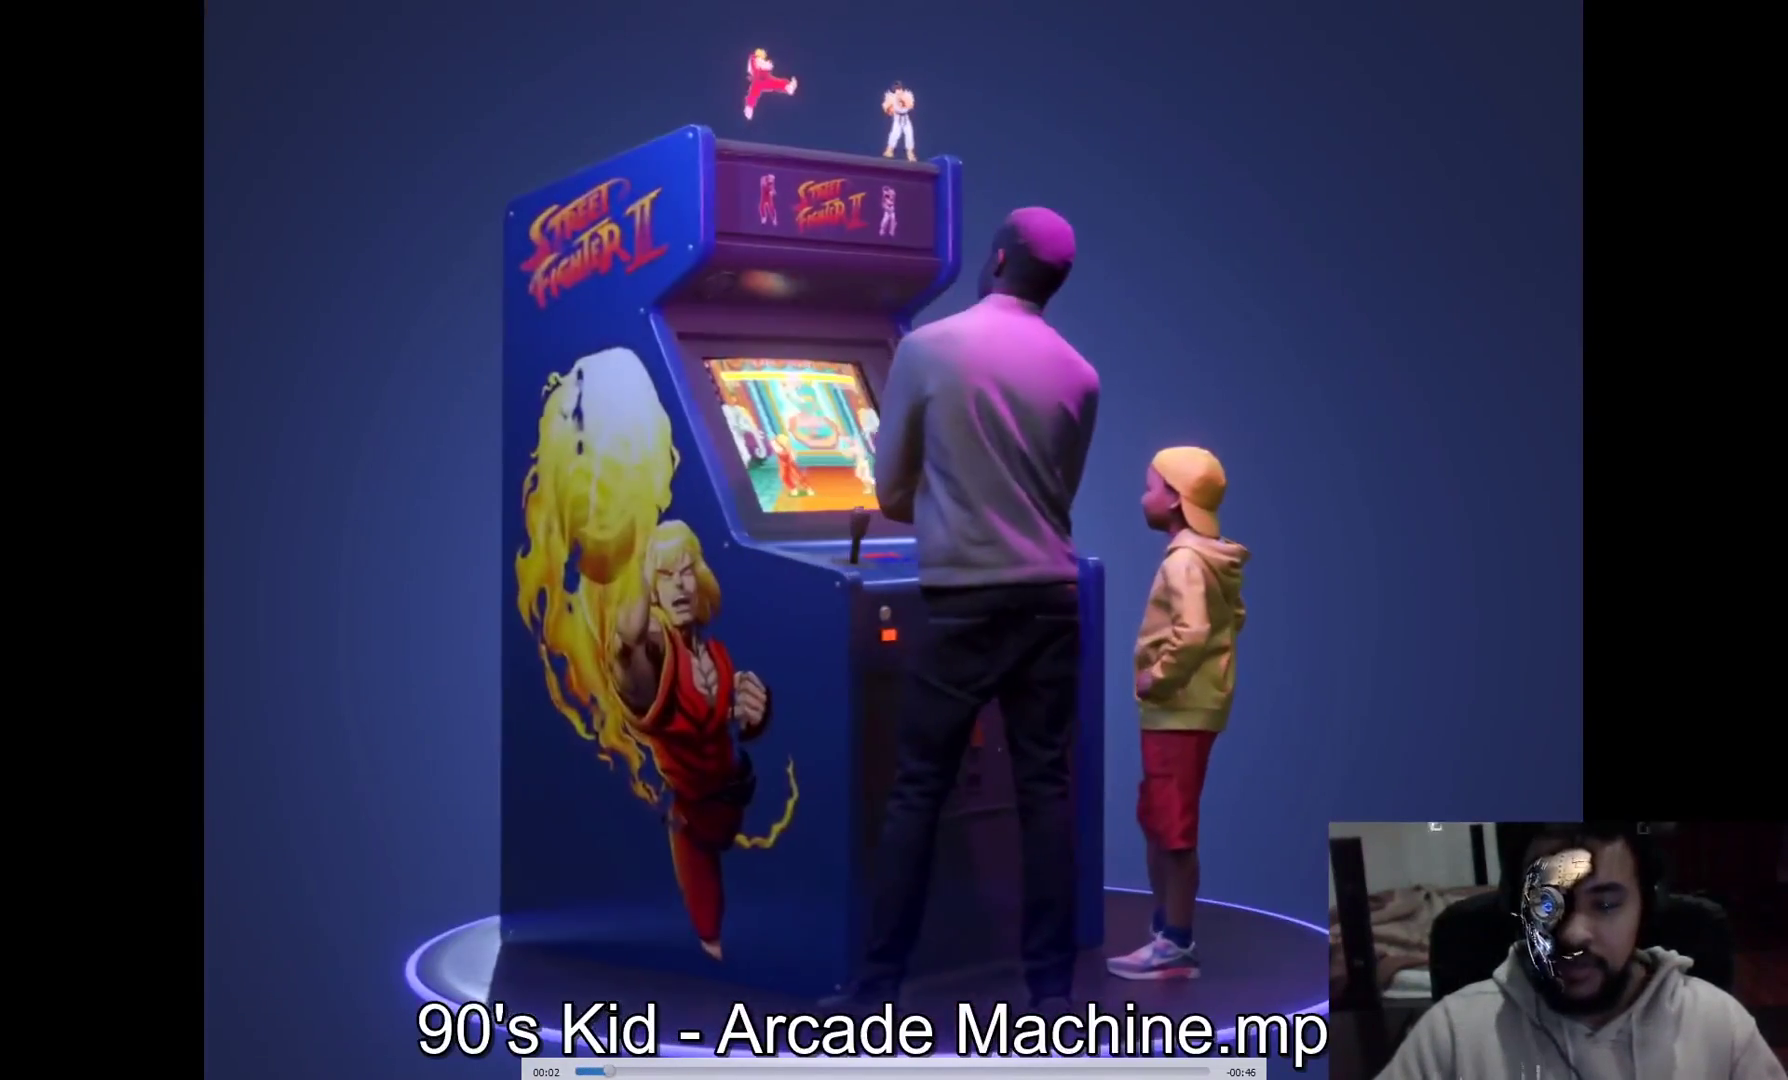
{"action": "key", "text": "n"}
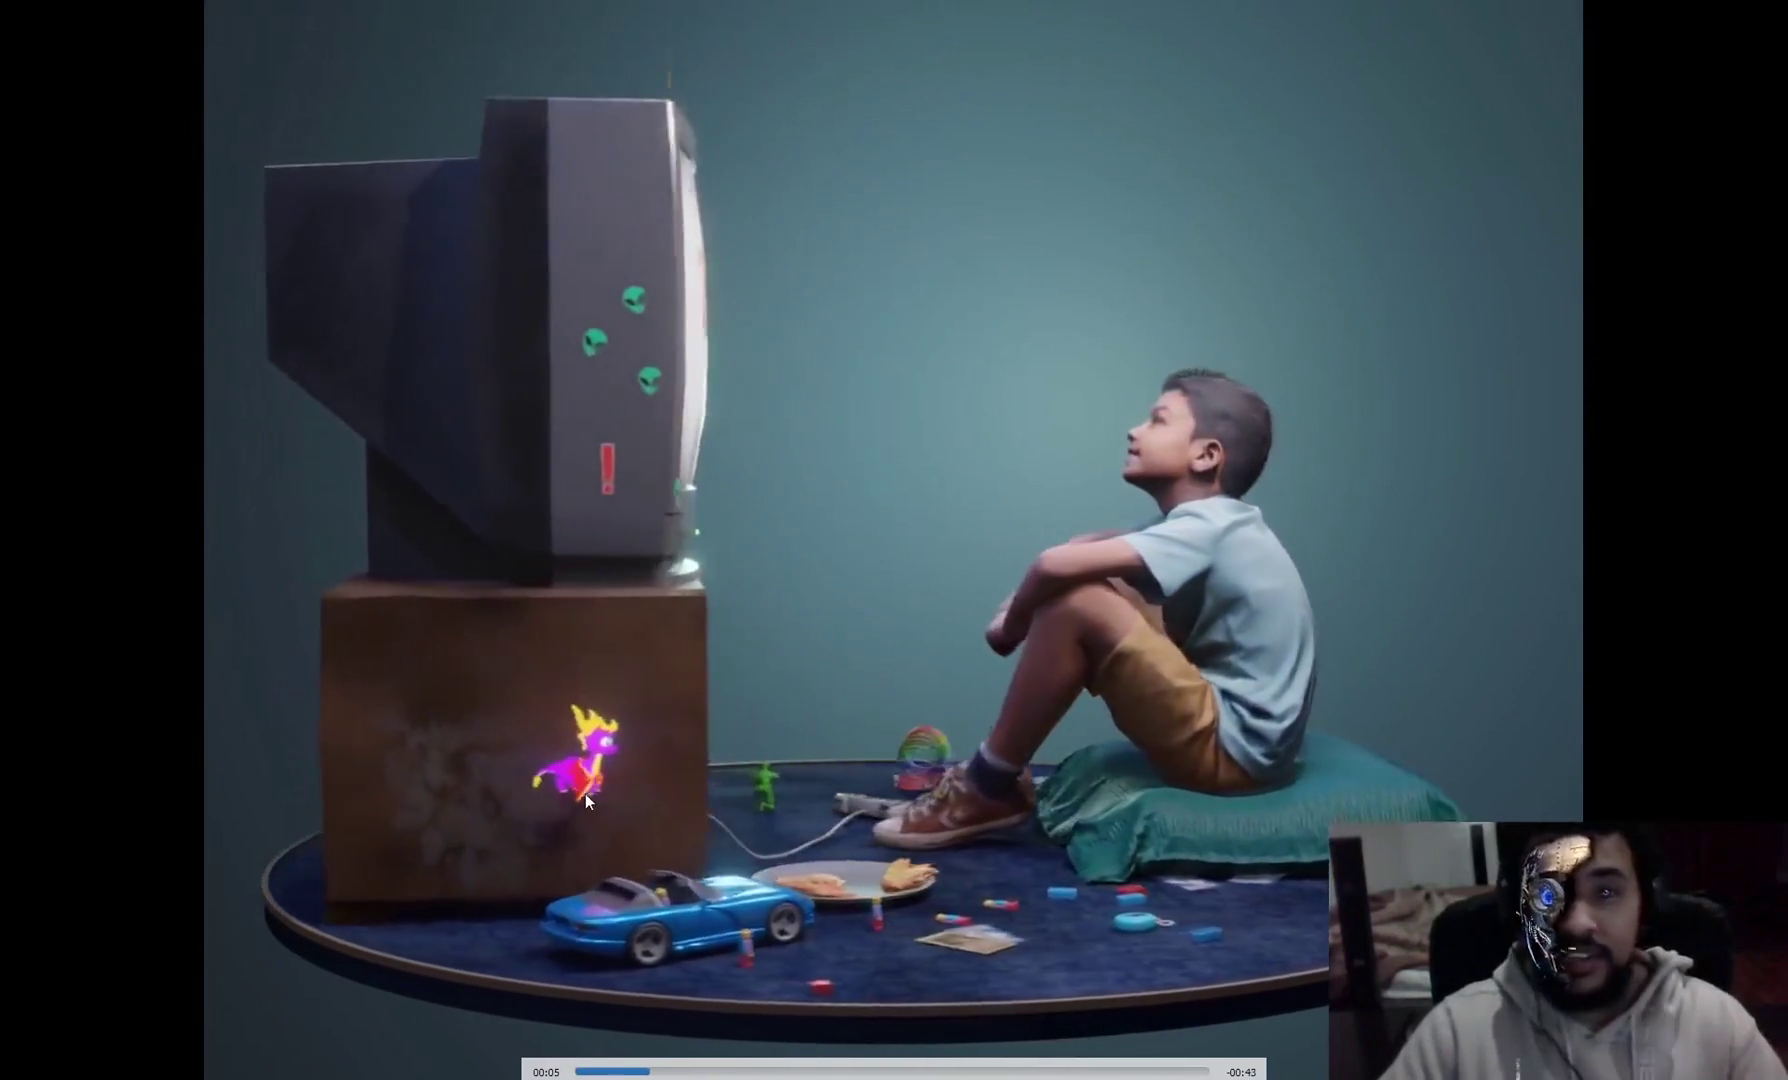
{"action": "key", "text": "Right"}
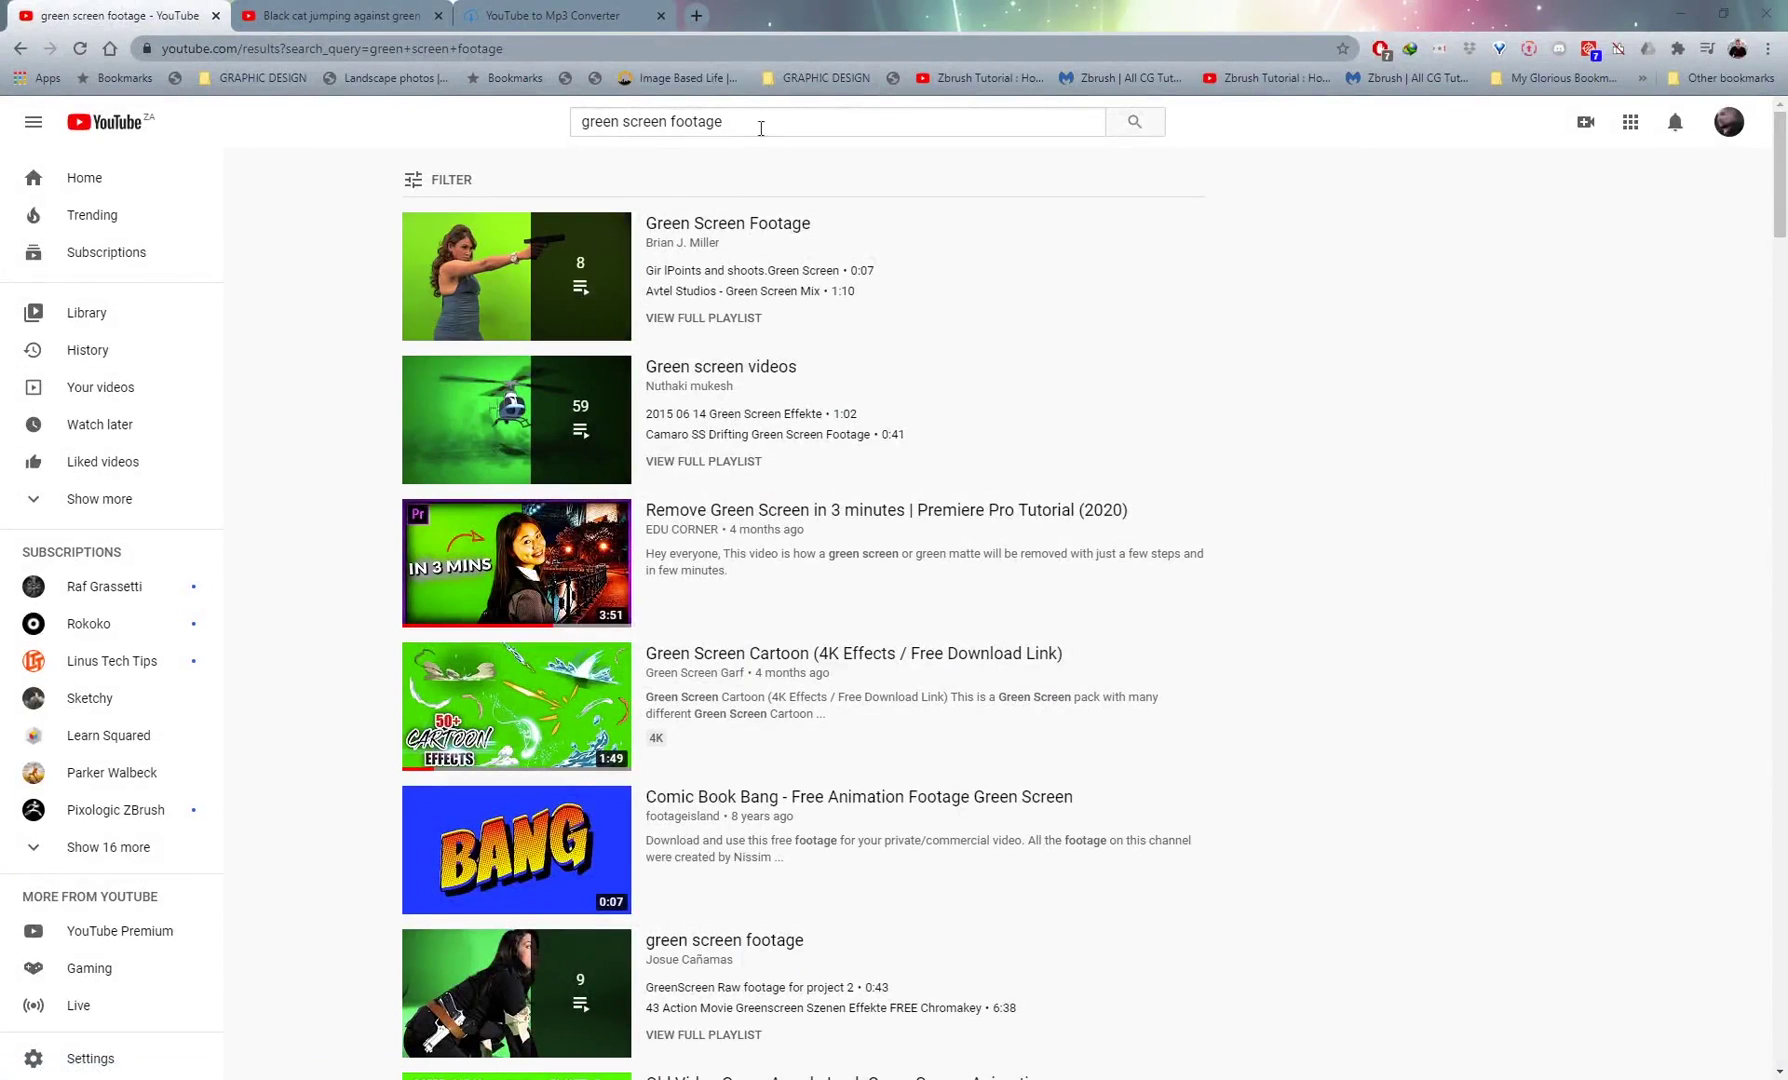
- Browse the YouTube results for green screen footage in the web browser
{"action": "left_click_drag", "start_coordinate": [761, 128], "coordinate": [474, 138]}
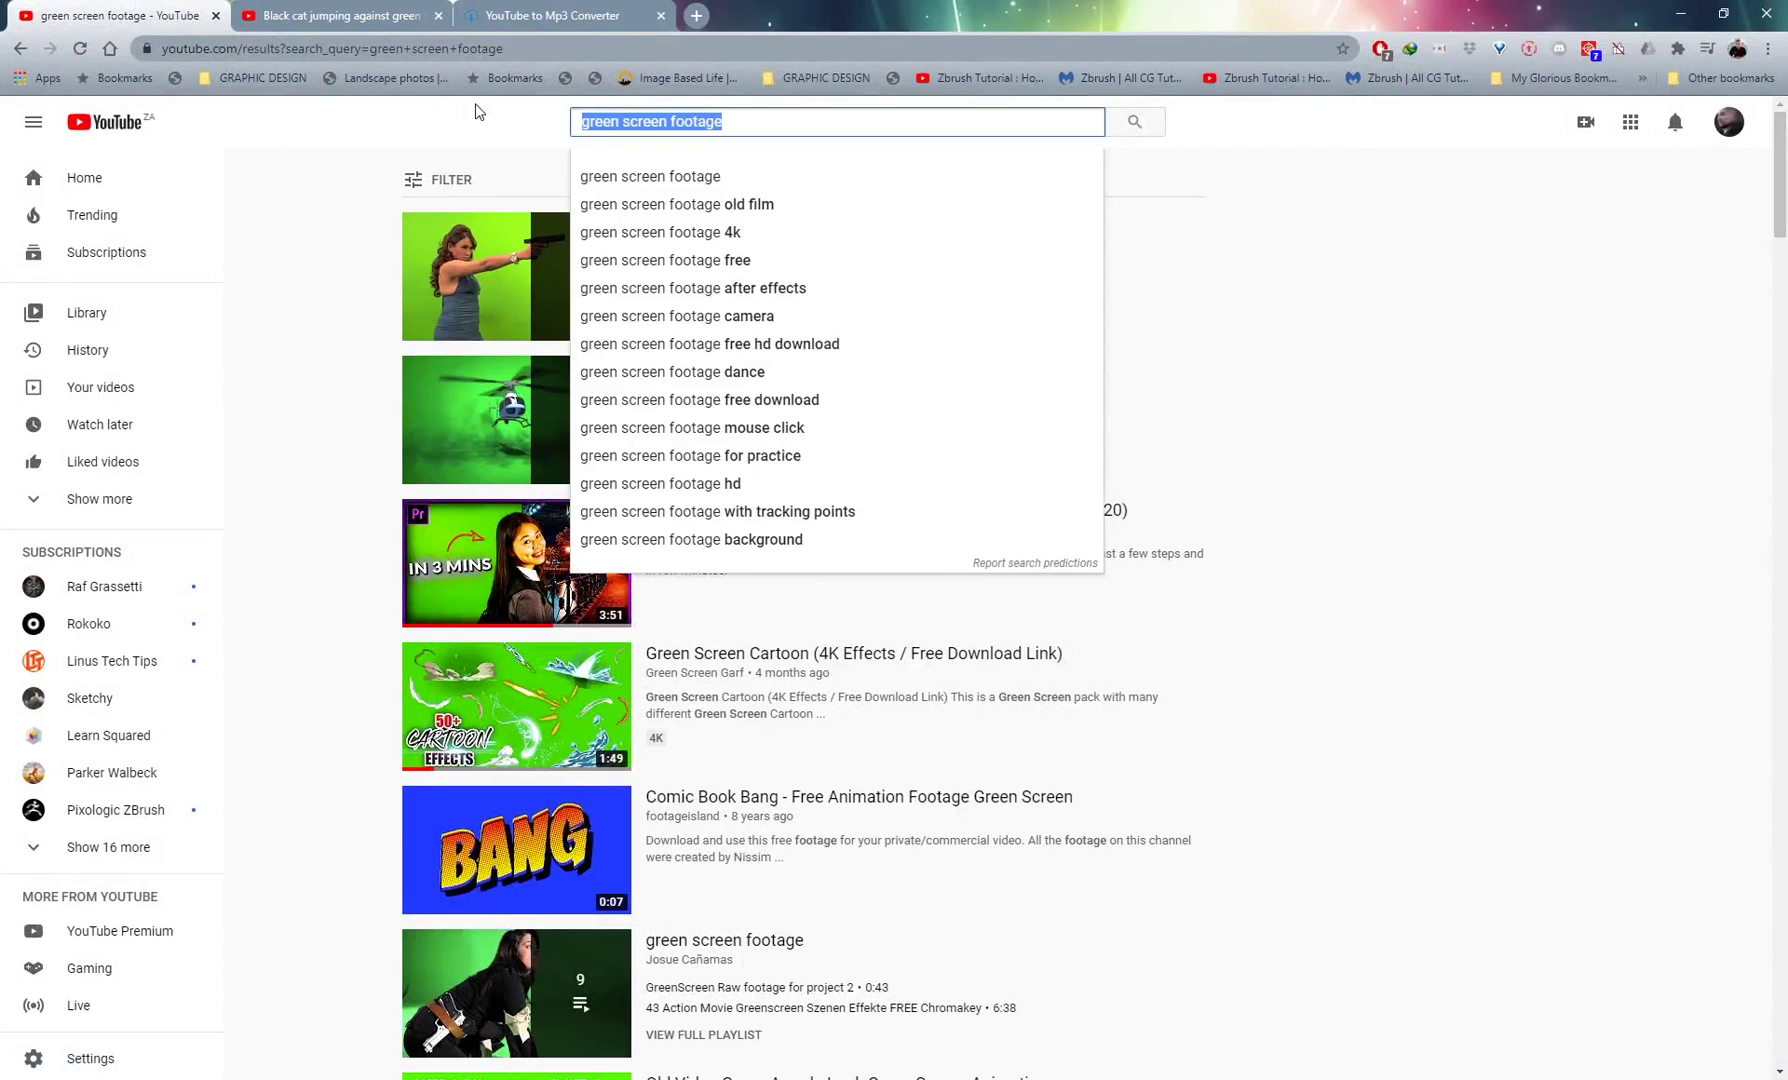
{"action": "left_click", "coordinate": [375, 519]}
{"action": "scroll", "coordinate": [537, 530], "scroll_direction": "down", "scroll_amount": 5}
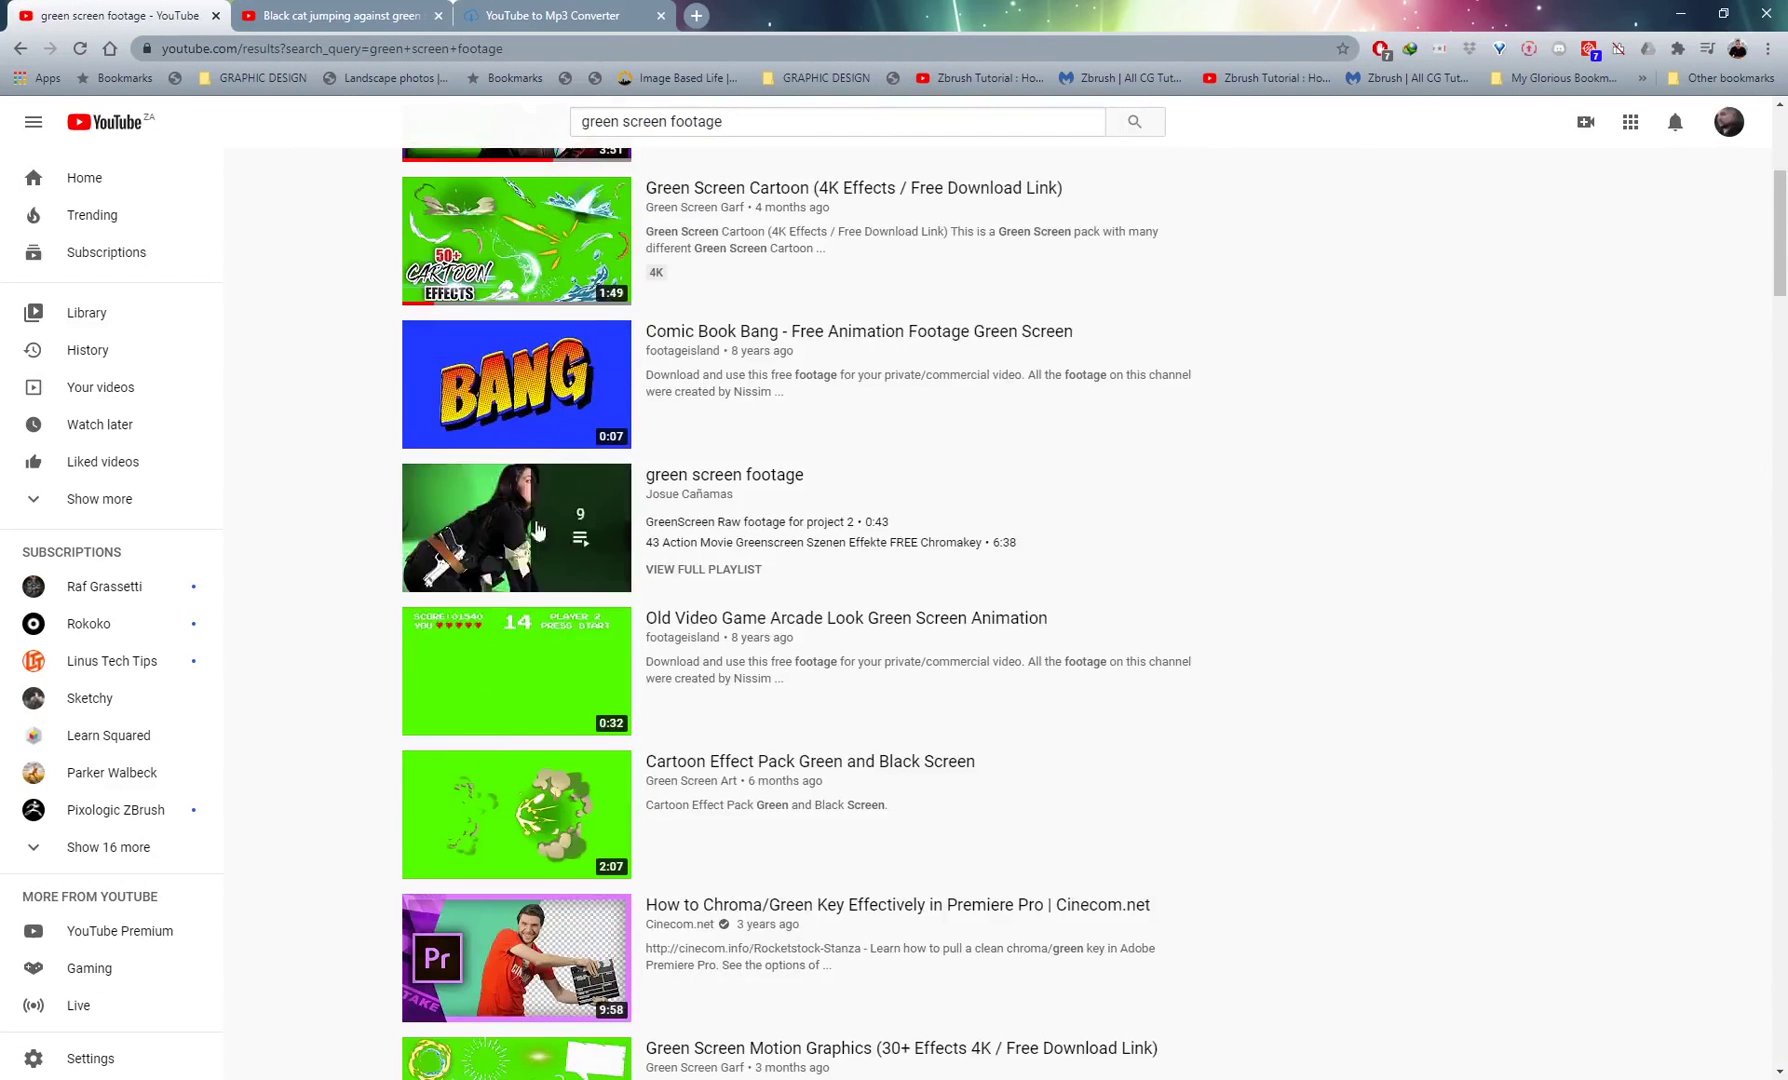
{"action": "scroll", "coordinate": [311, 811], "scroll_direction": "down", "scroll_amount": 4}
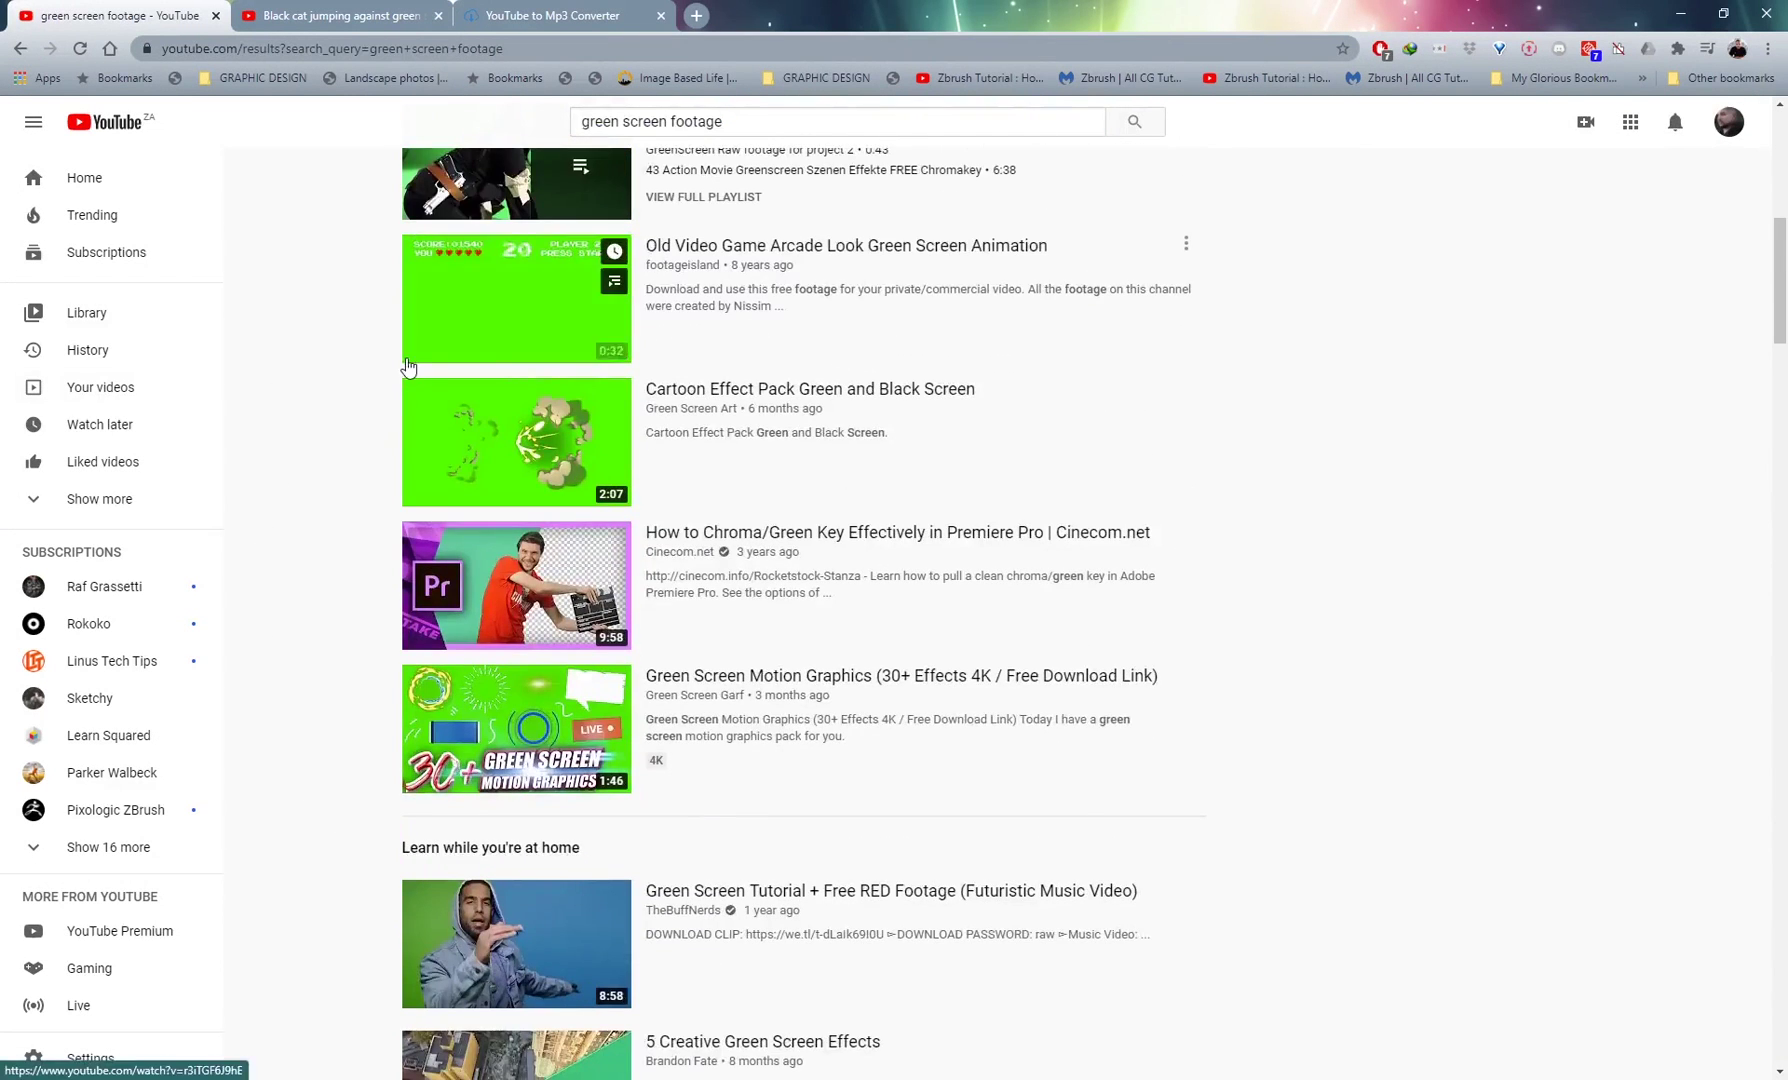
- Preview the YouTube video "Black cat jumping against green screen (HD EXCLUSIVE)"
{"action": "left_click", "coordinate": [341, 22]}
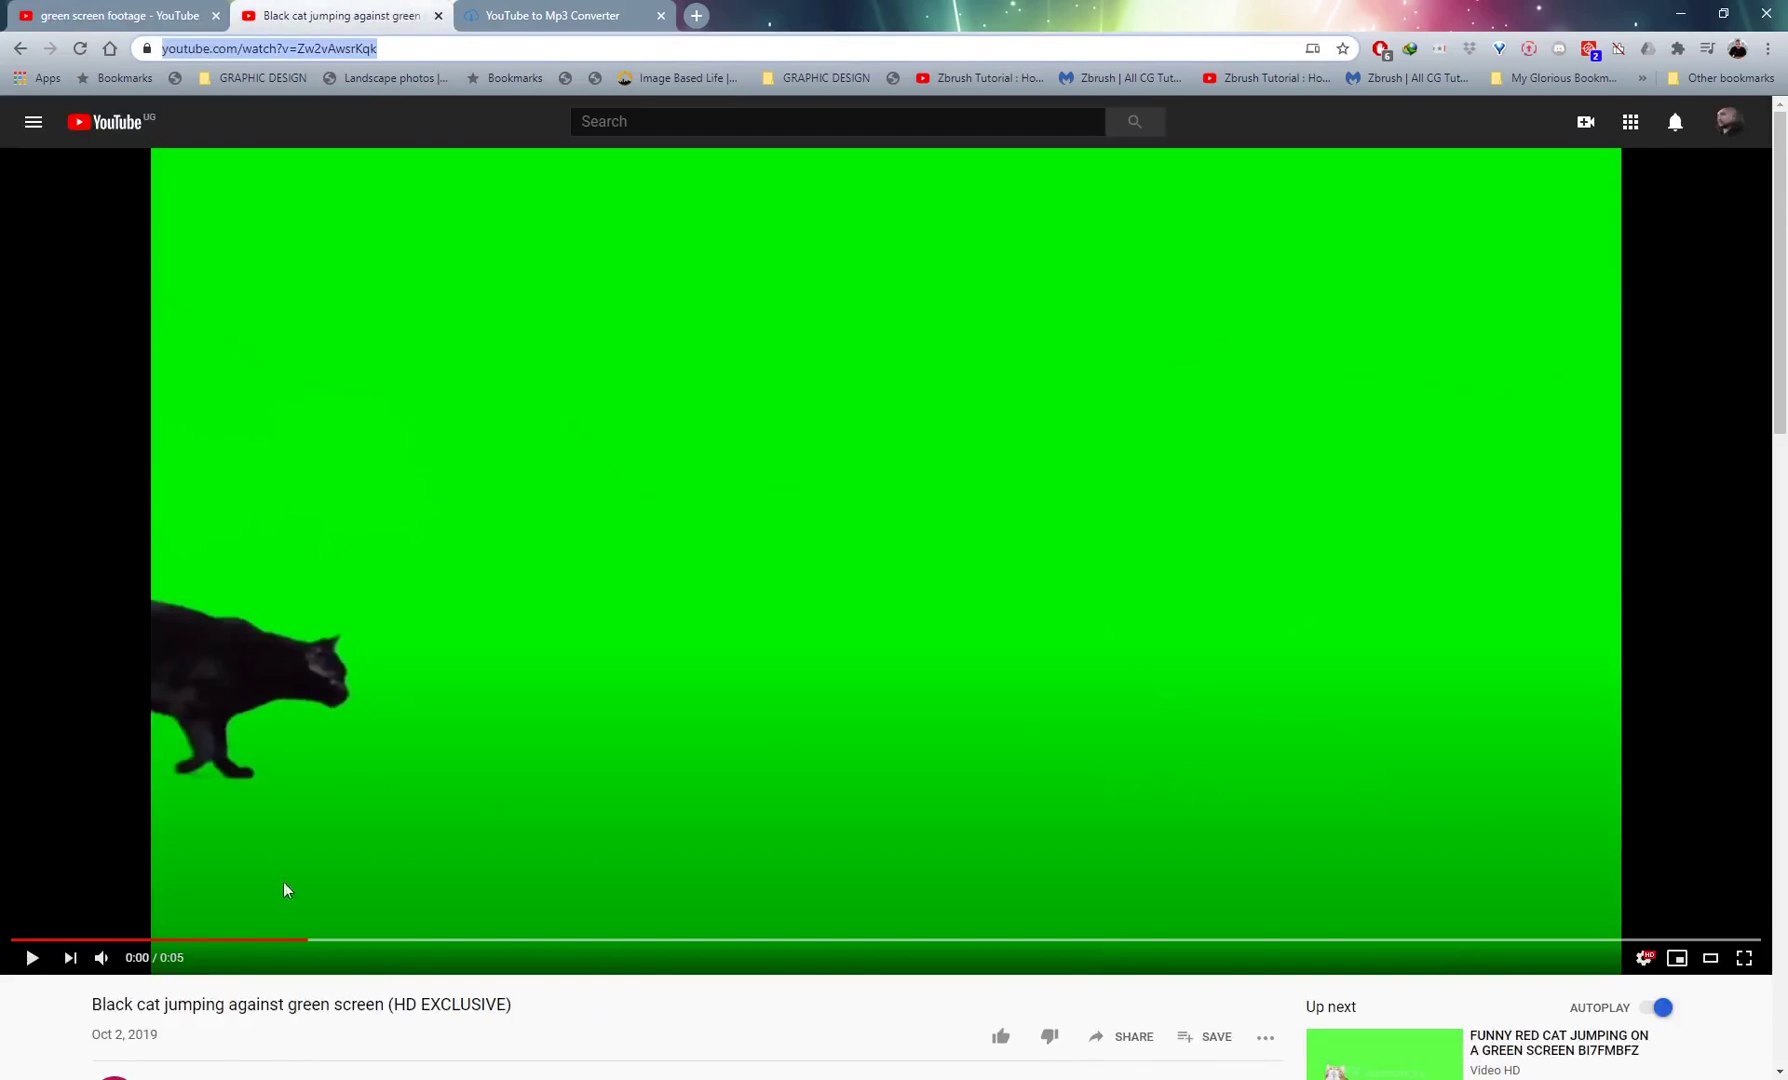
{"action": "left_click", "coordinate": [31, 959]}
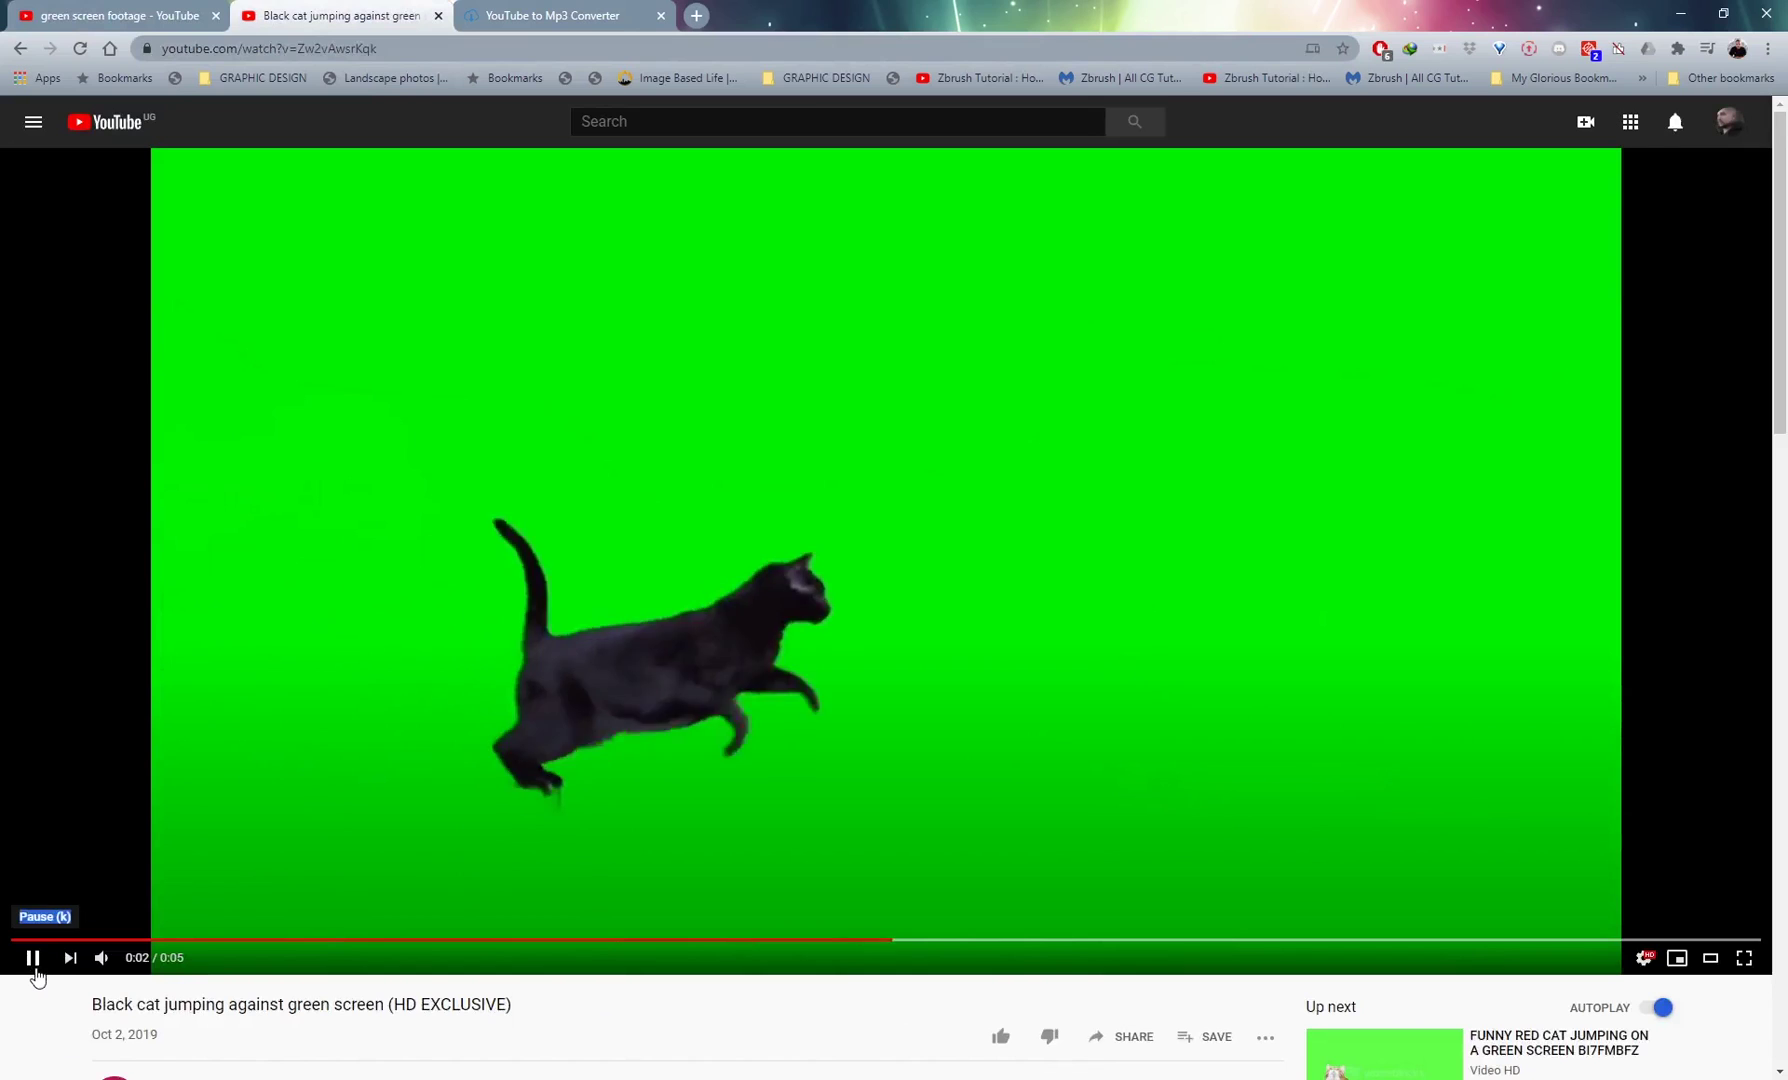
{"action": "left_click", "coordinate": [34, 965]}
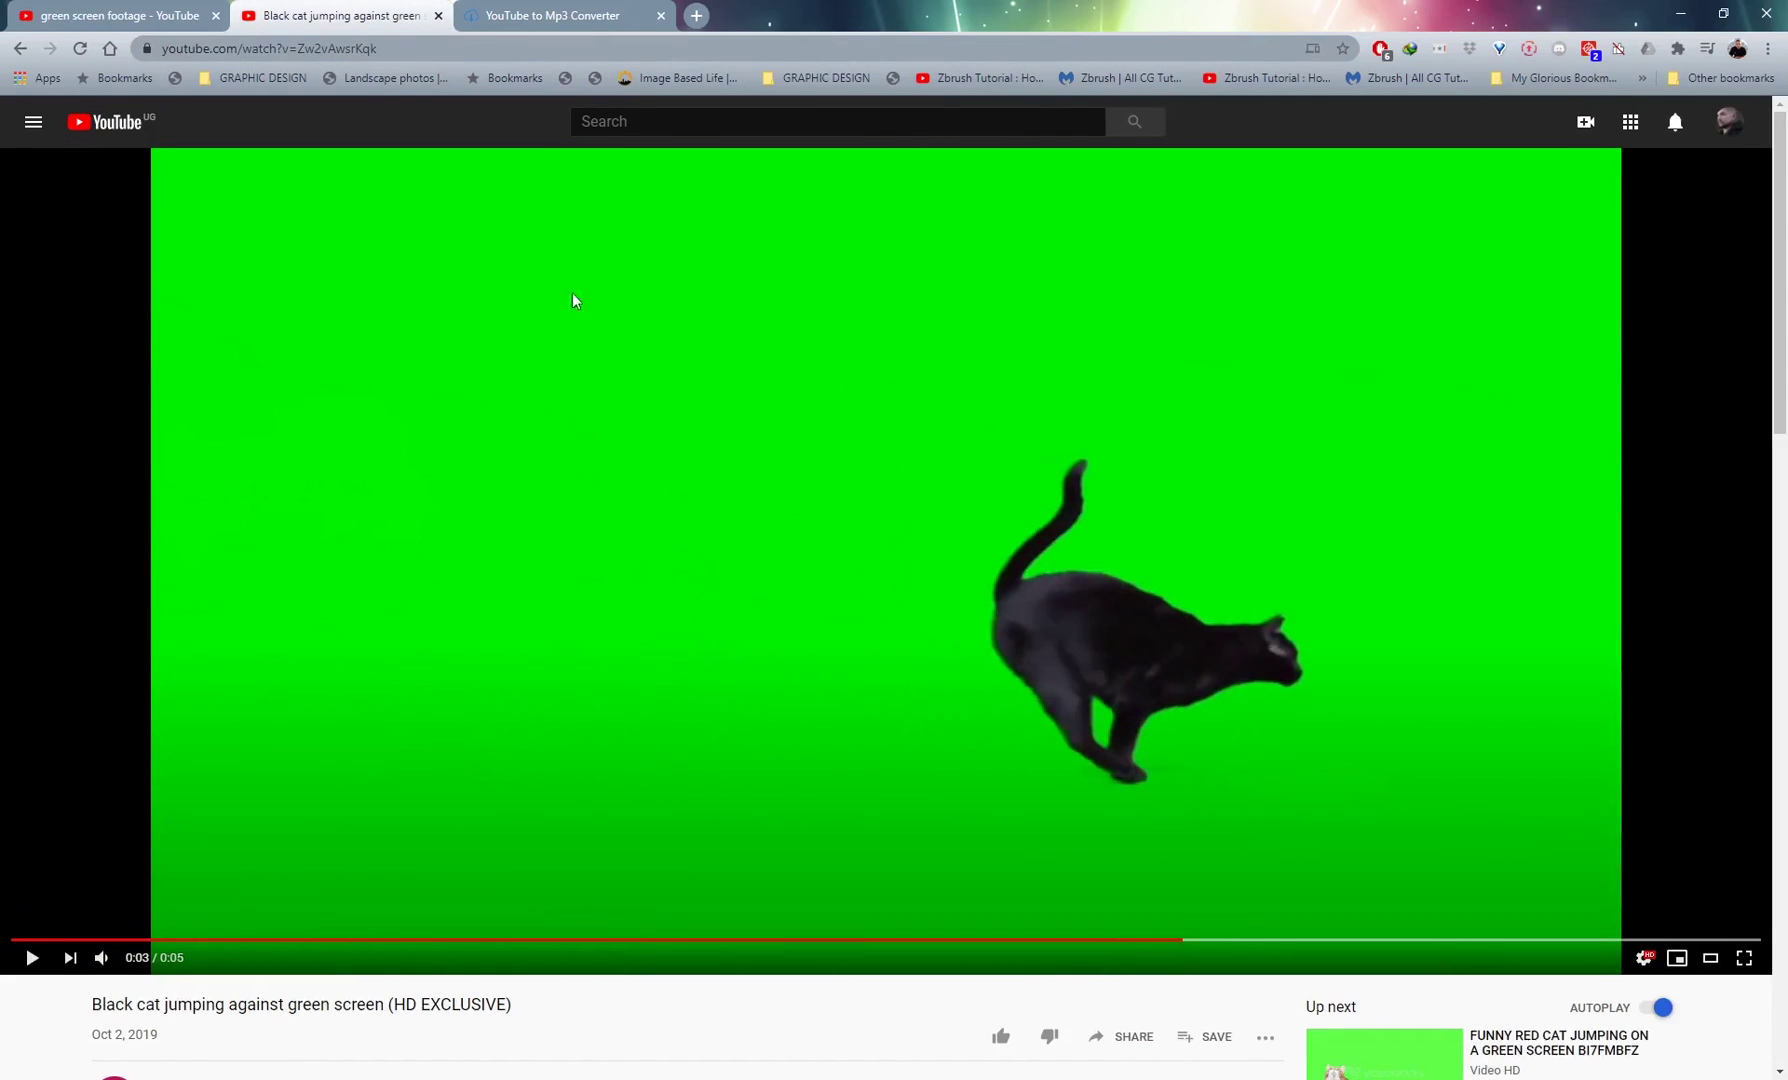
{"action": "left_click", "coordinate": [538, 18]}
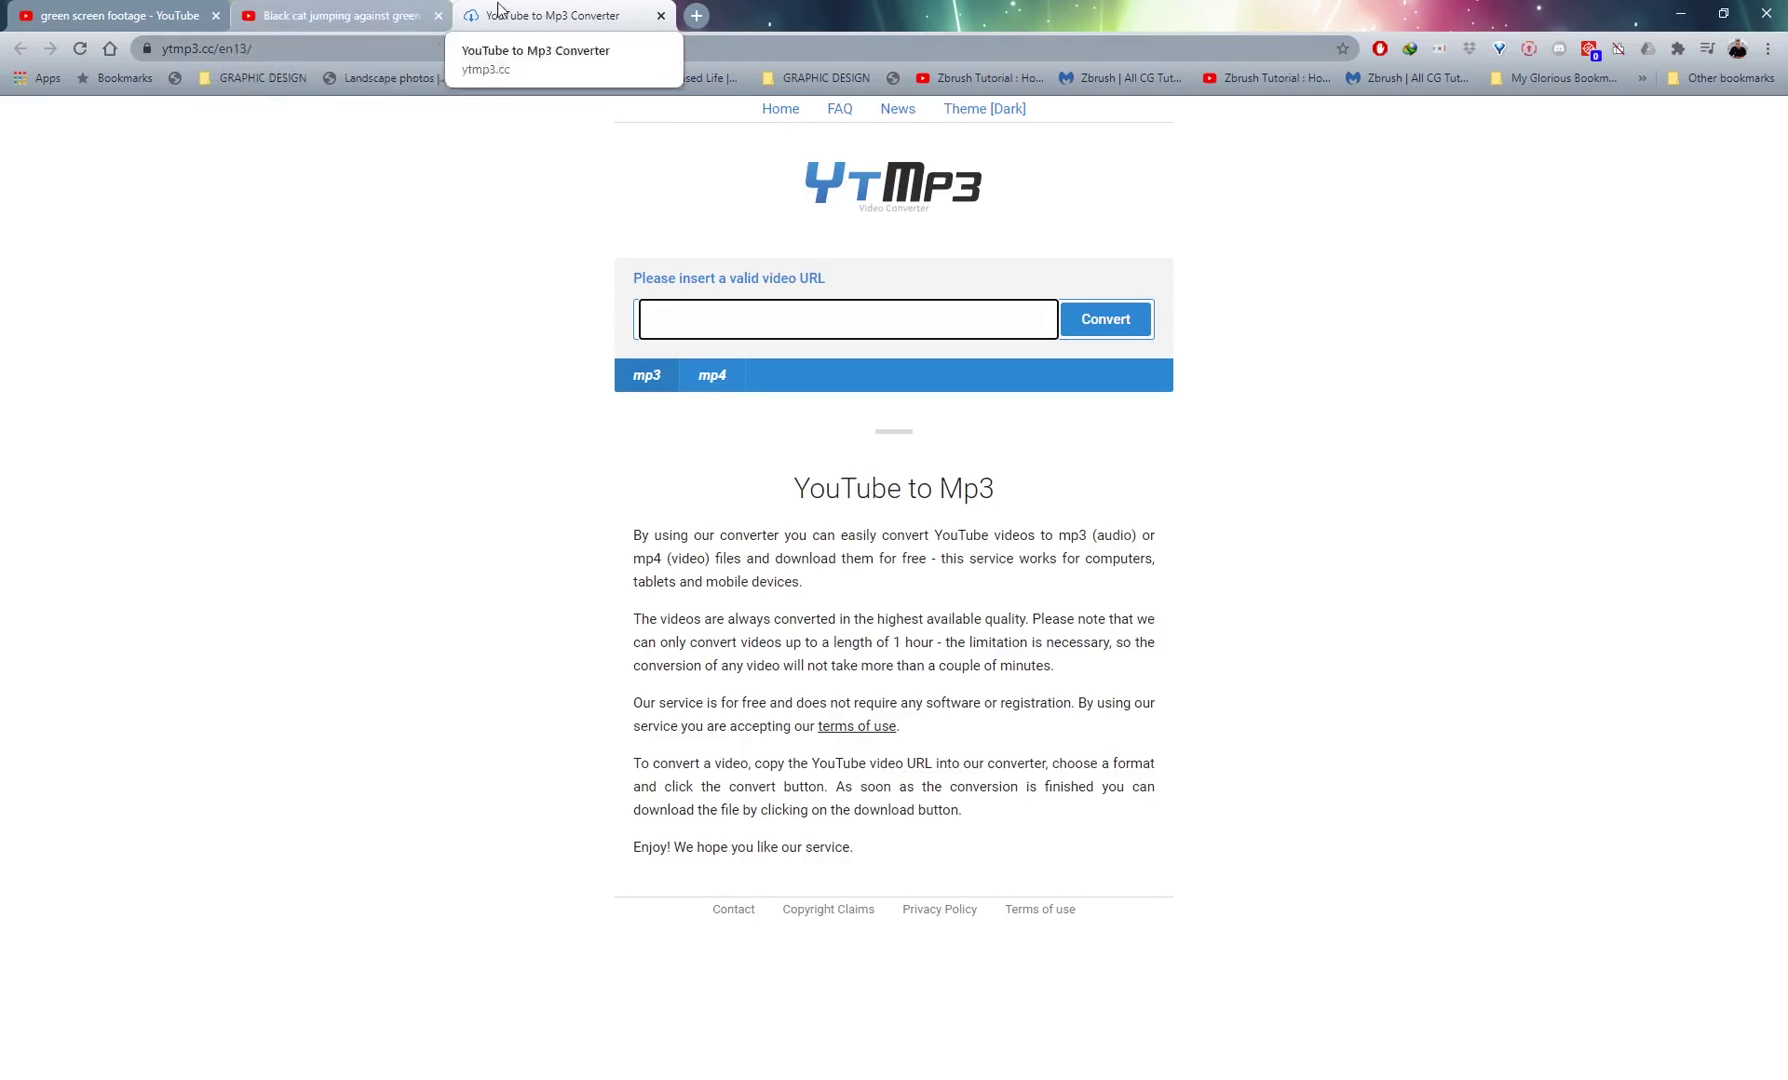
{"action": "left_click", "coordinate": [330, 14]}
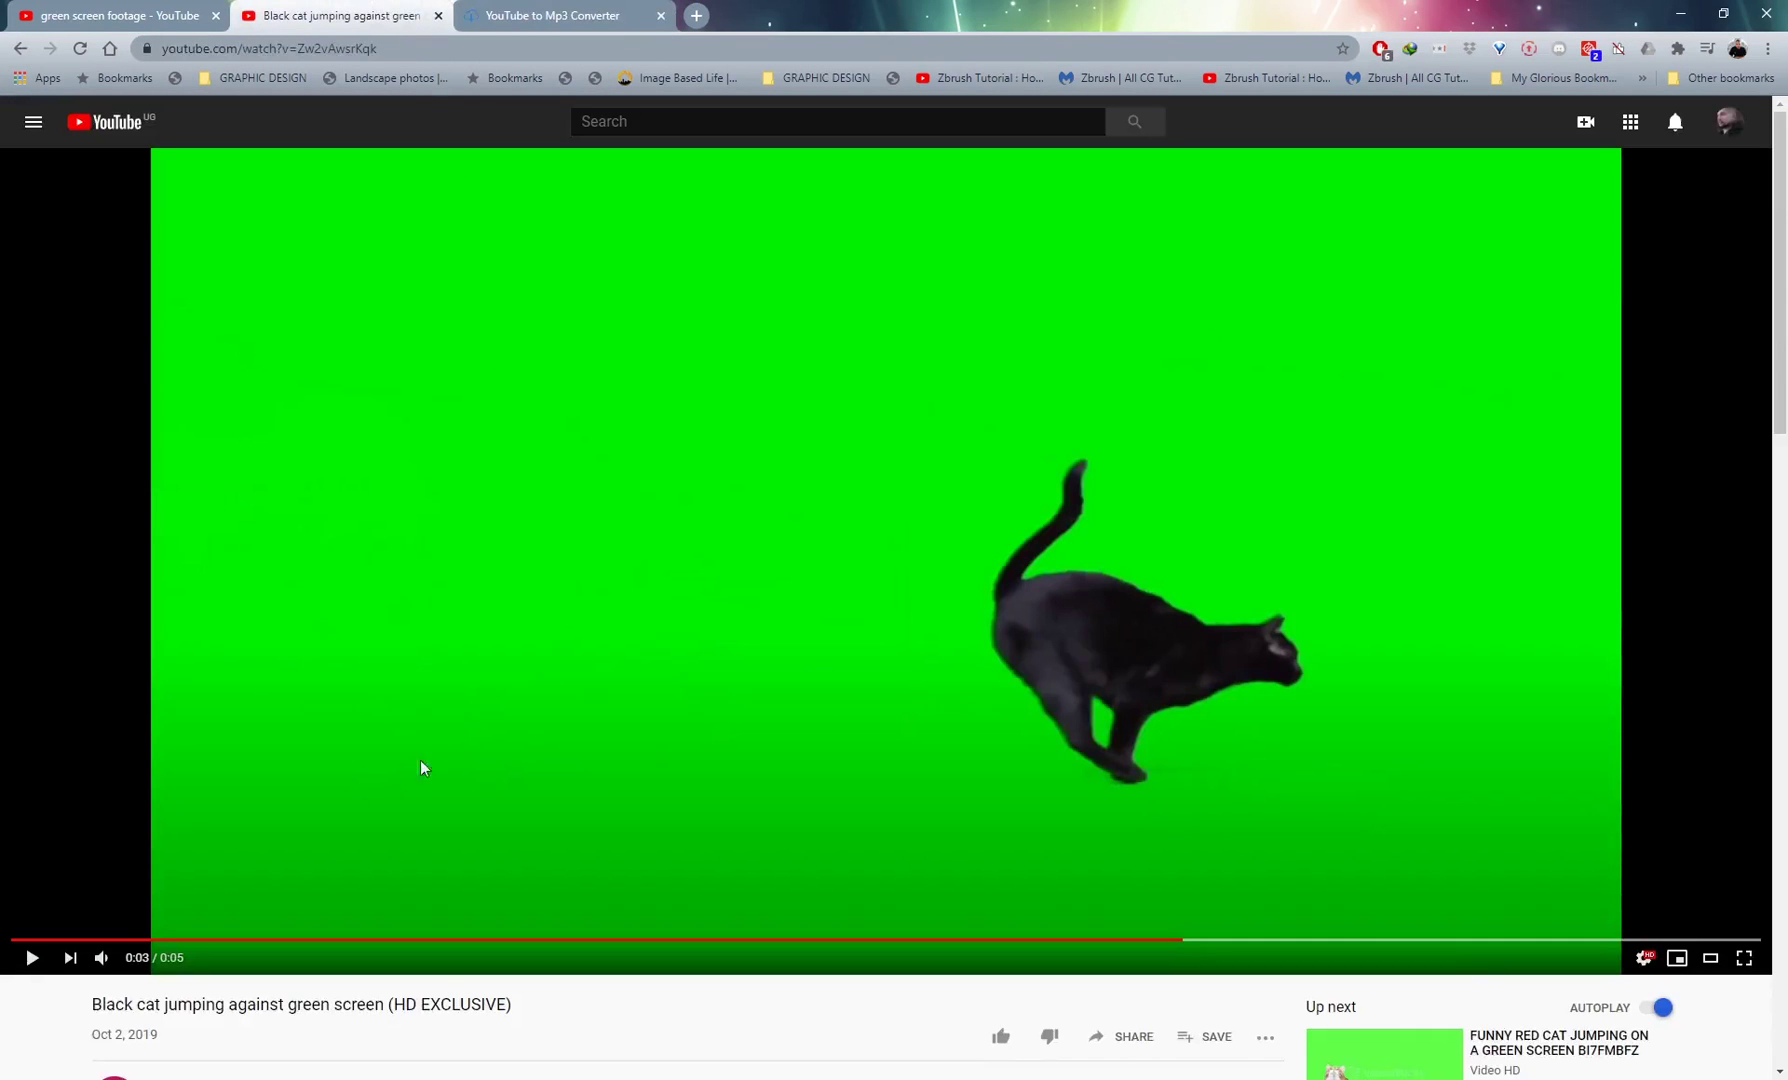
{"action": "scroll", "coordinate": [466, 765], "scroll_direction": "down", "scroll_amount": 2}
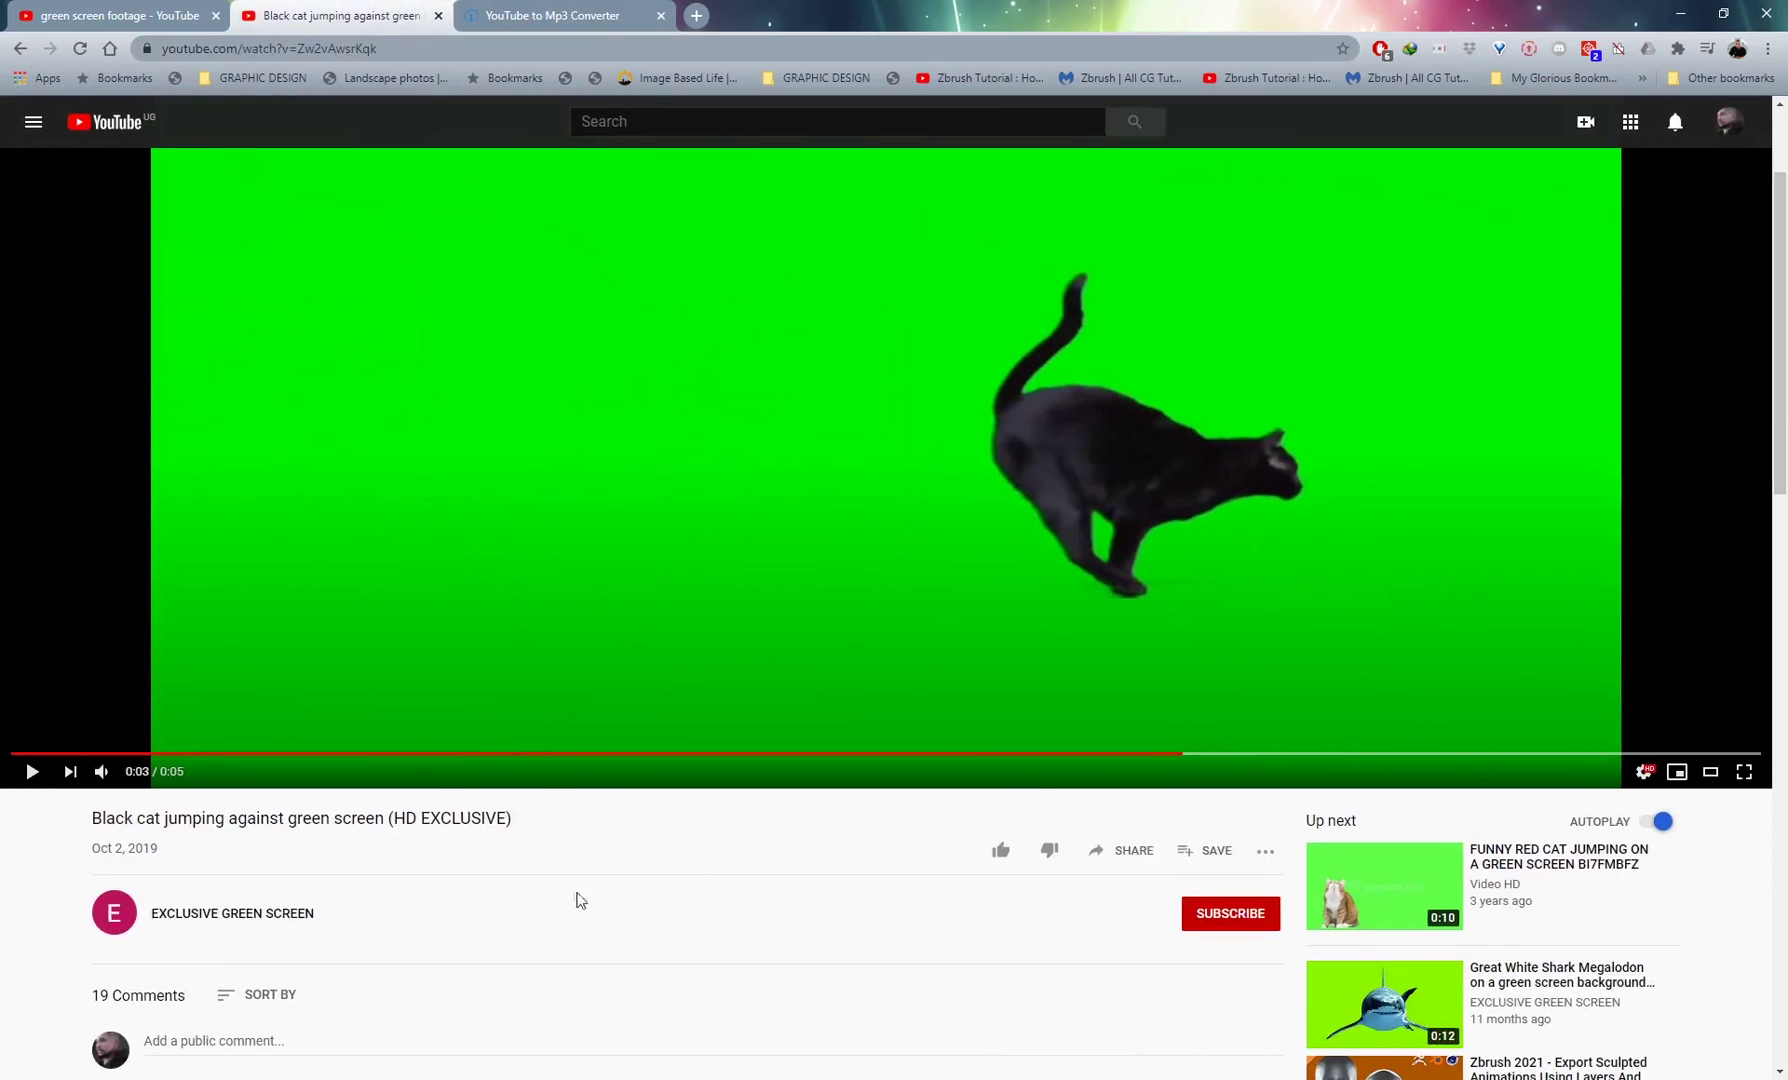
{"action": "scroll", "coordinate": [606, 868], "scroll_direction": "up", "scroll_amount": 2}
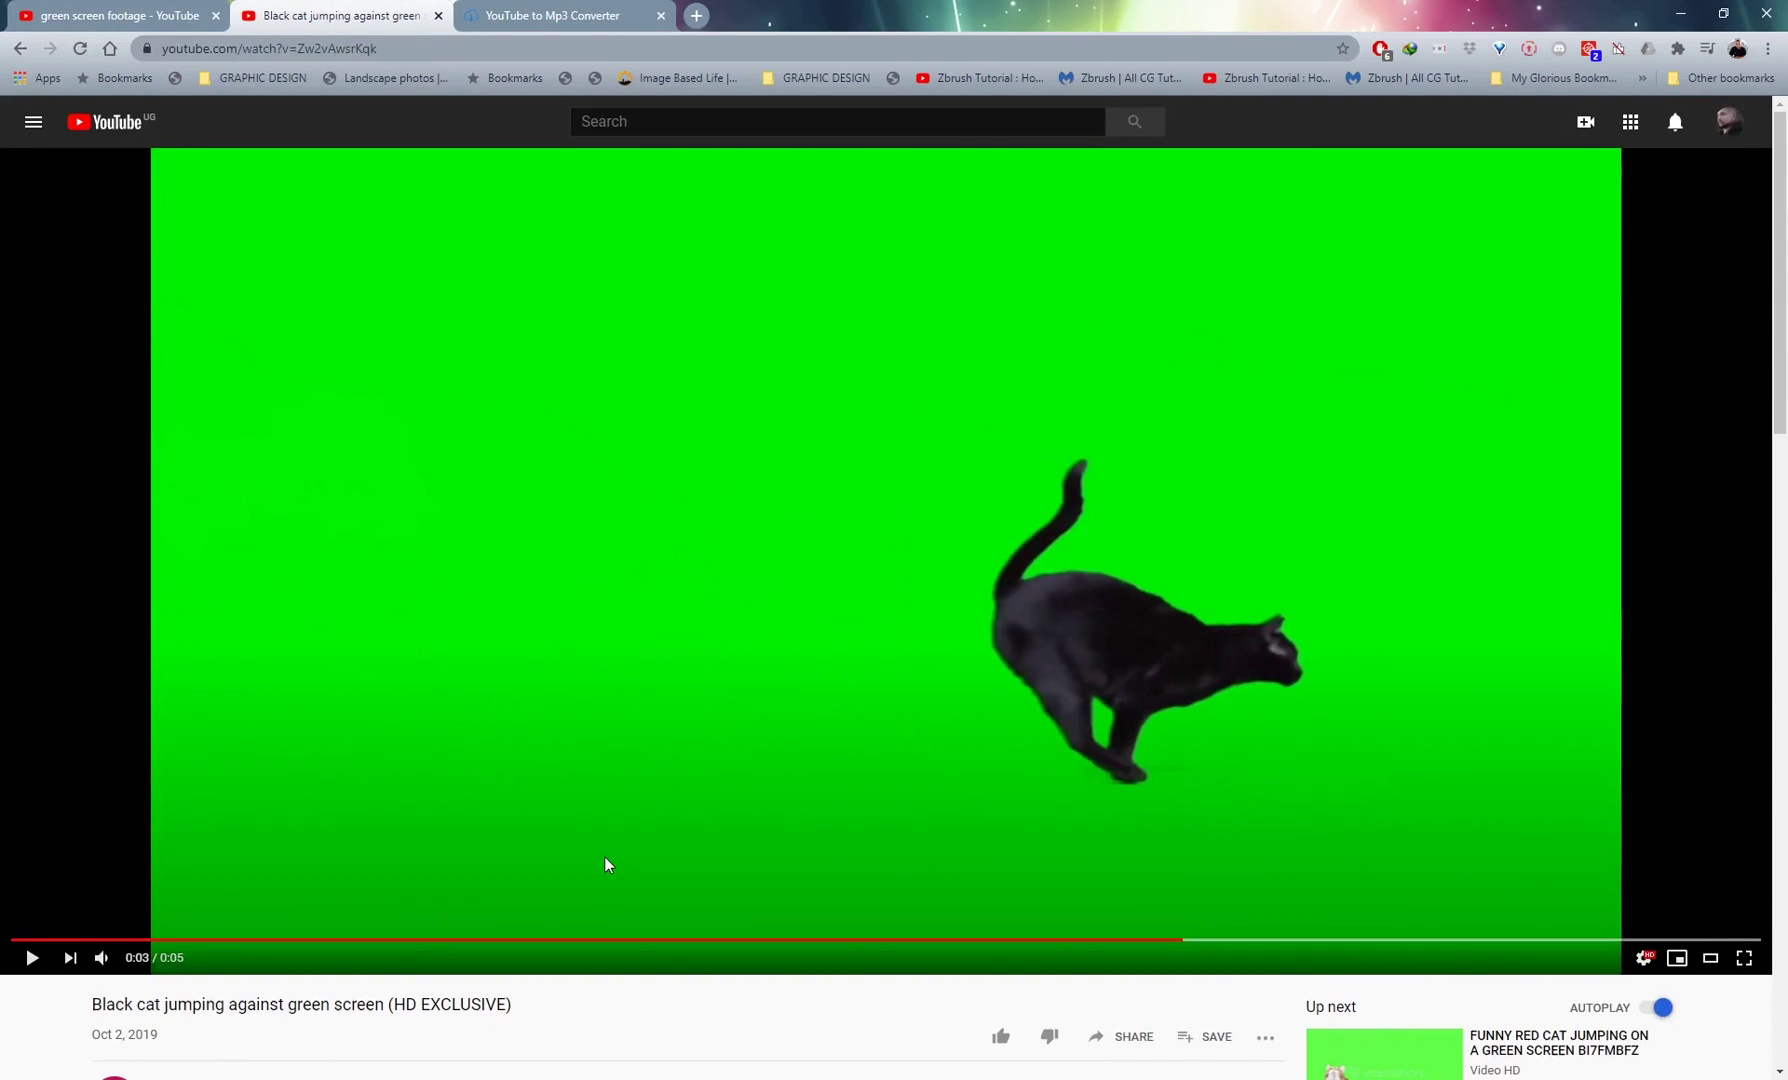
{"action": "scroll", "coordinate": [830, 718], "scroll_direction": "down", "scroll_amount": 2}
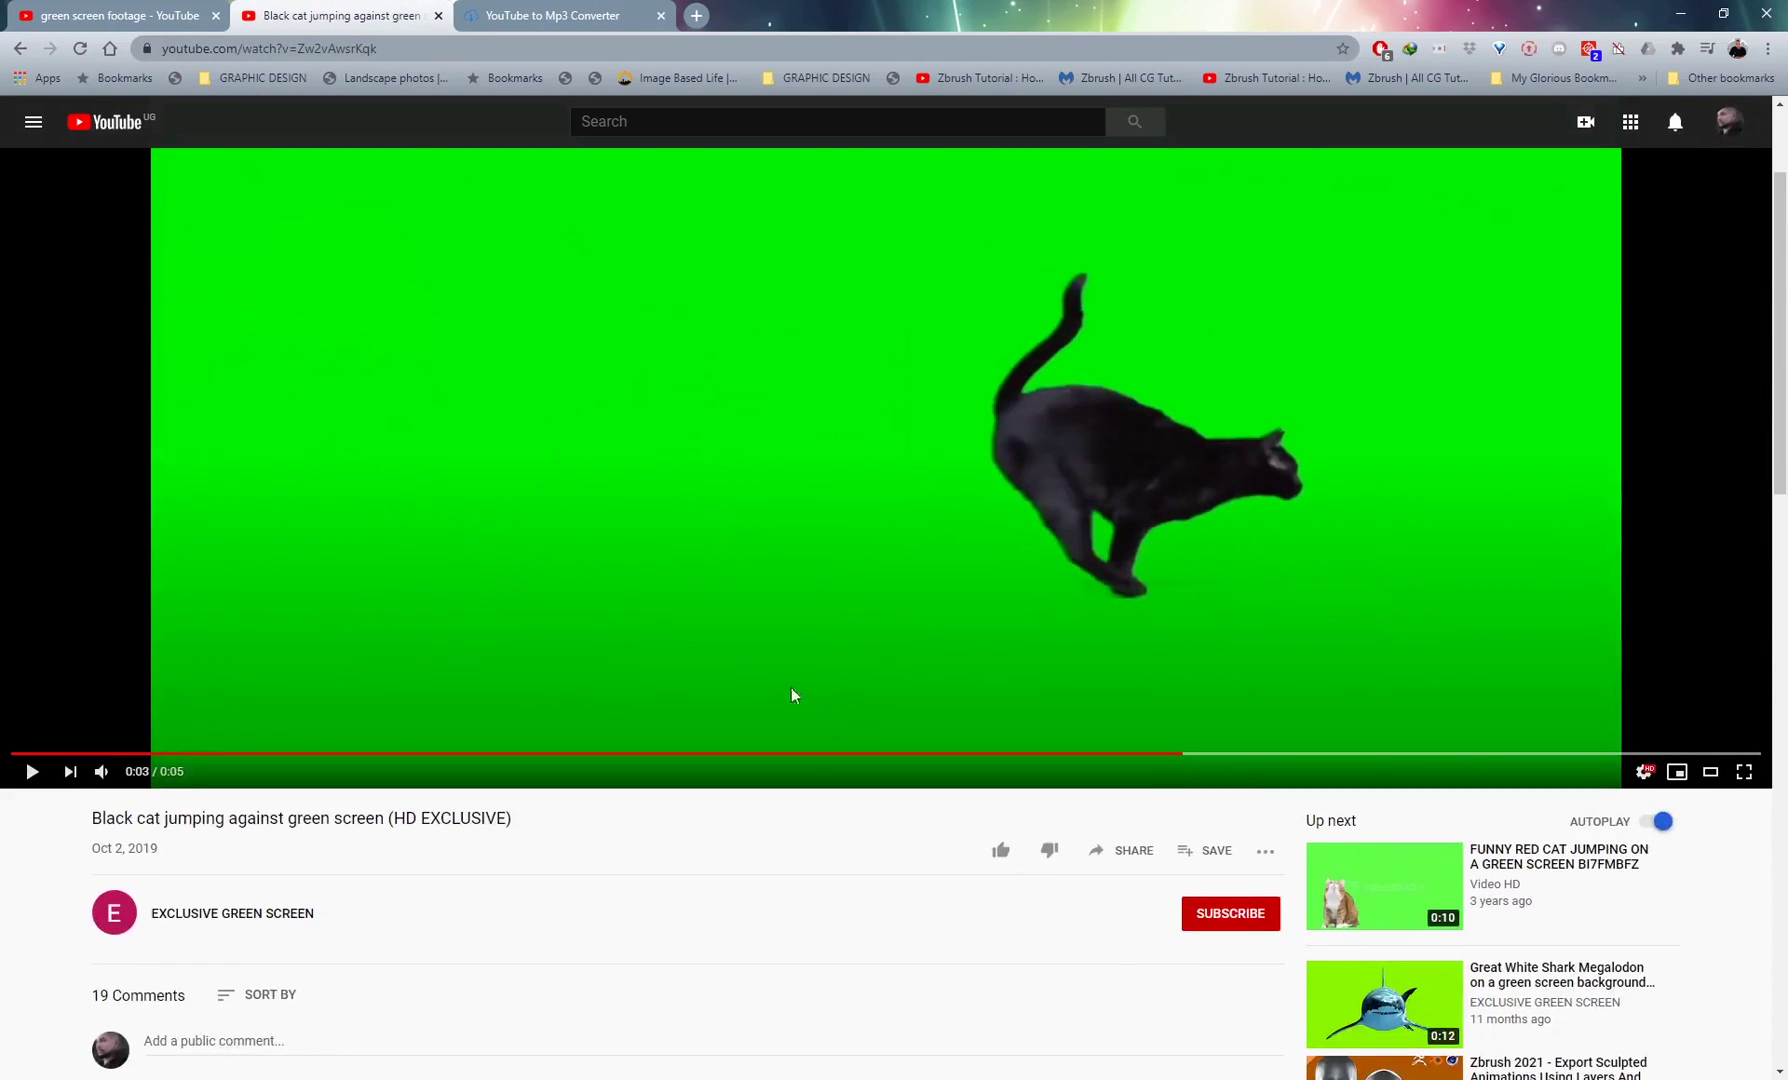
{"action": "scroll", "coordinate": [738, 678], "scroll_direction": "up", "scroll_amount": 2}
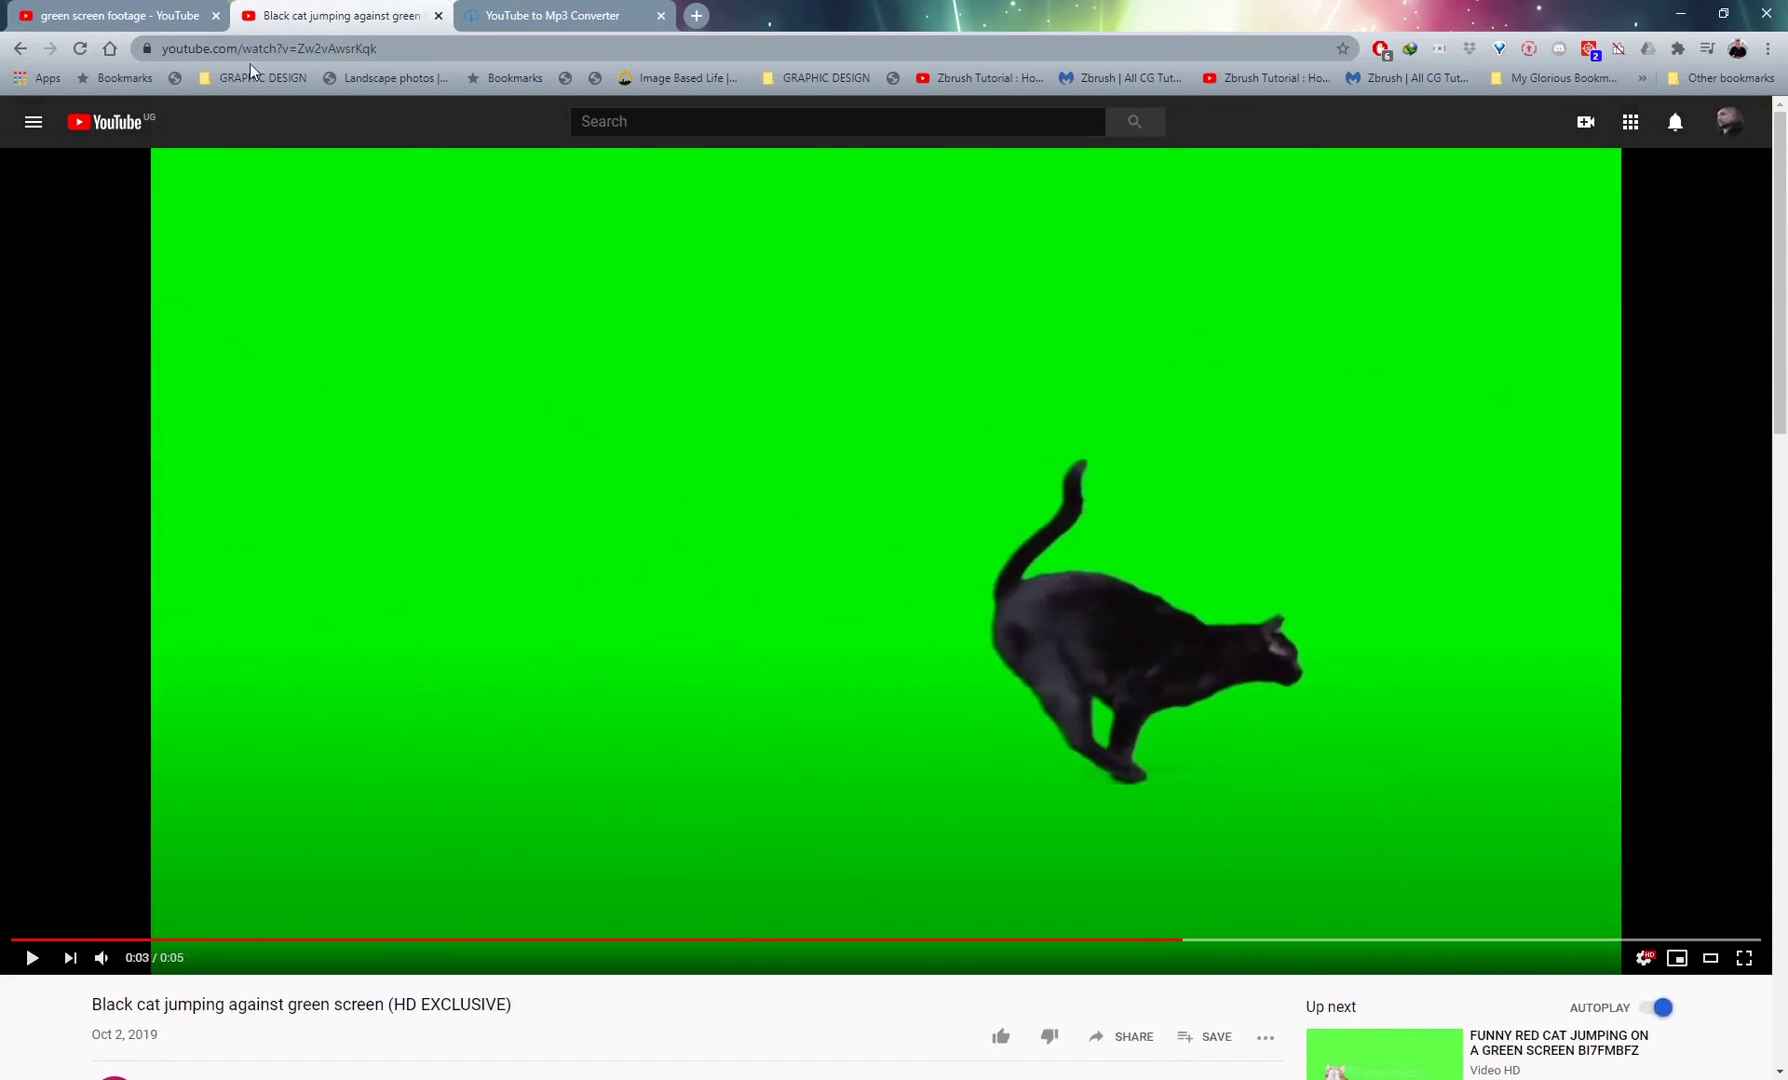
- Copy the black cat video's URL and paste it into the YtMp3 converter's video URL field
{"action": "left_click", "coordinate": [301, 49]}
{"action": "right_click", "coordinate": [309, 58]}
{"action": "left_click", "coordinate": [362, 182]}
{"action": "left_click", "coordinate": [534, 30]}
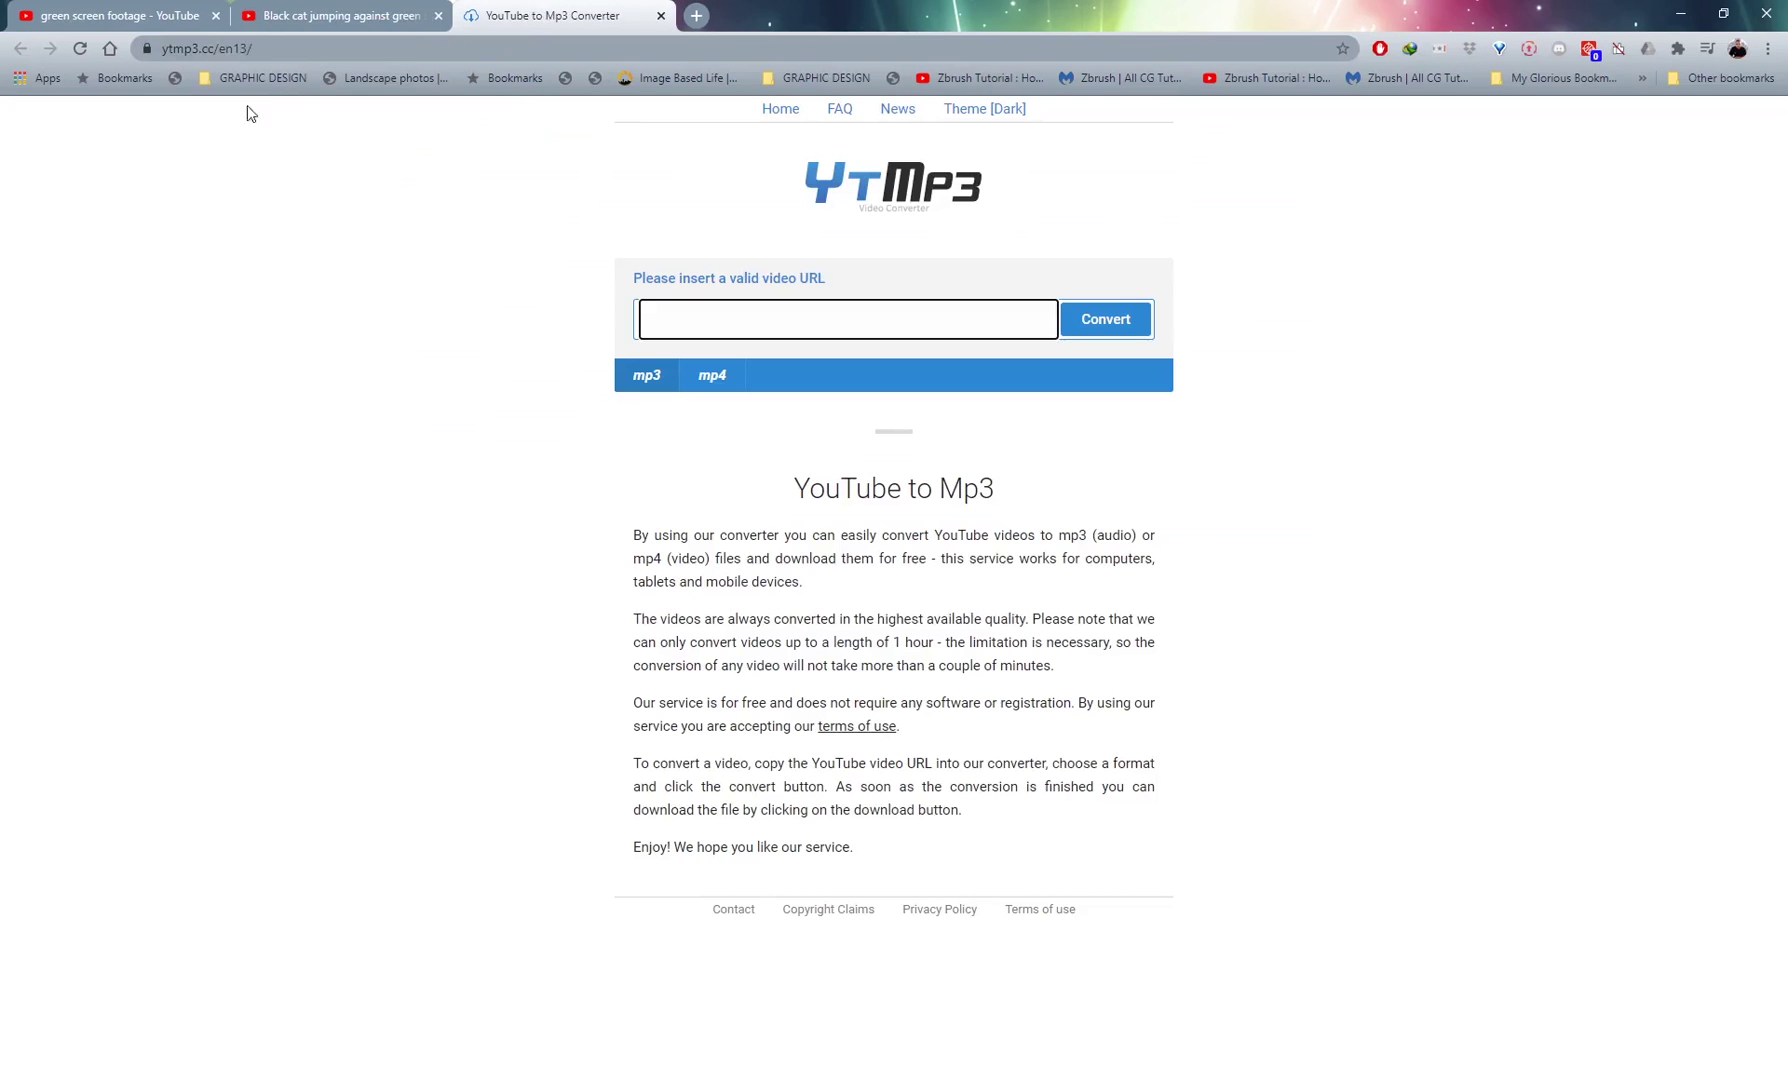
{"action": "right_click", "coordinate": [684, 318]}
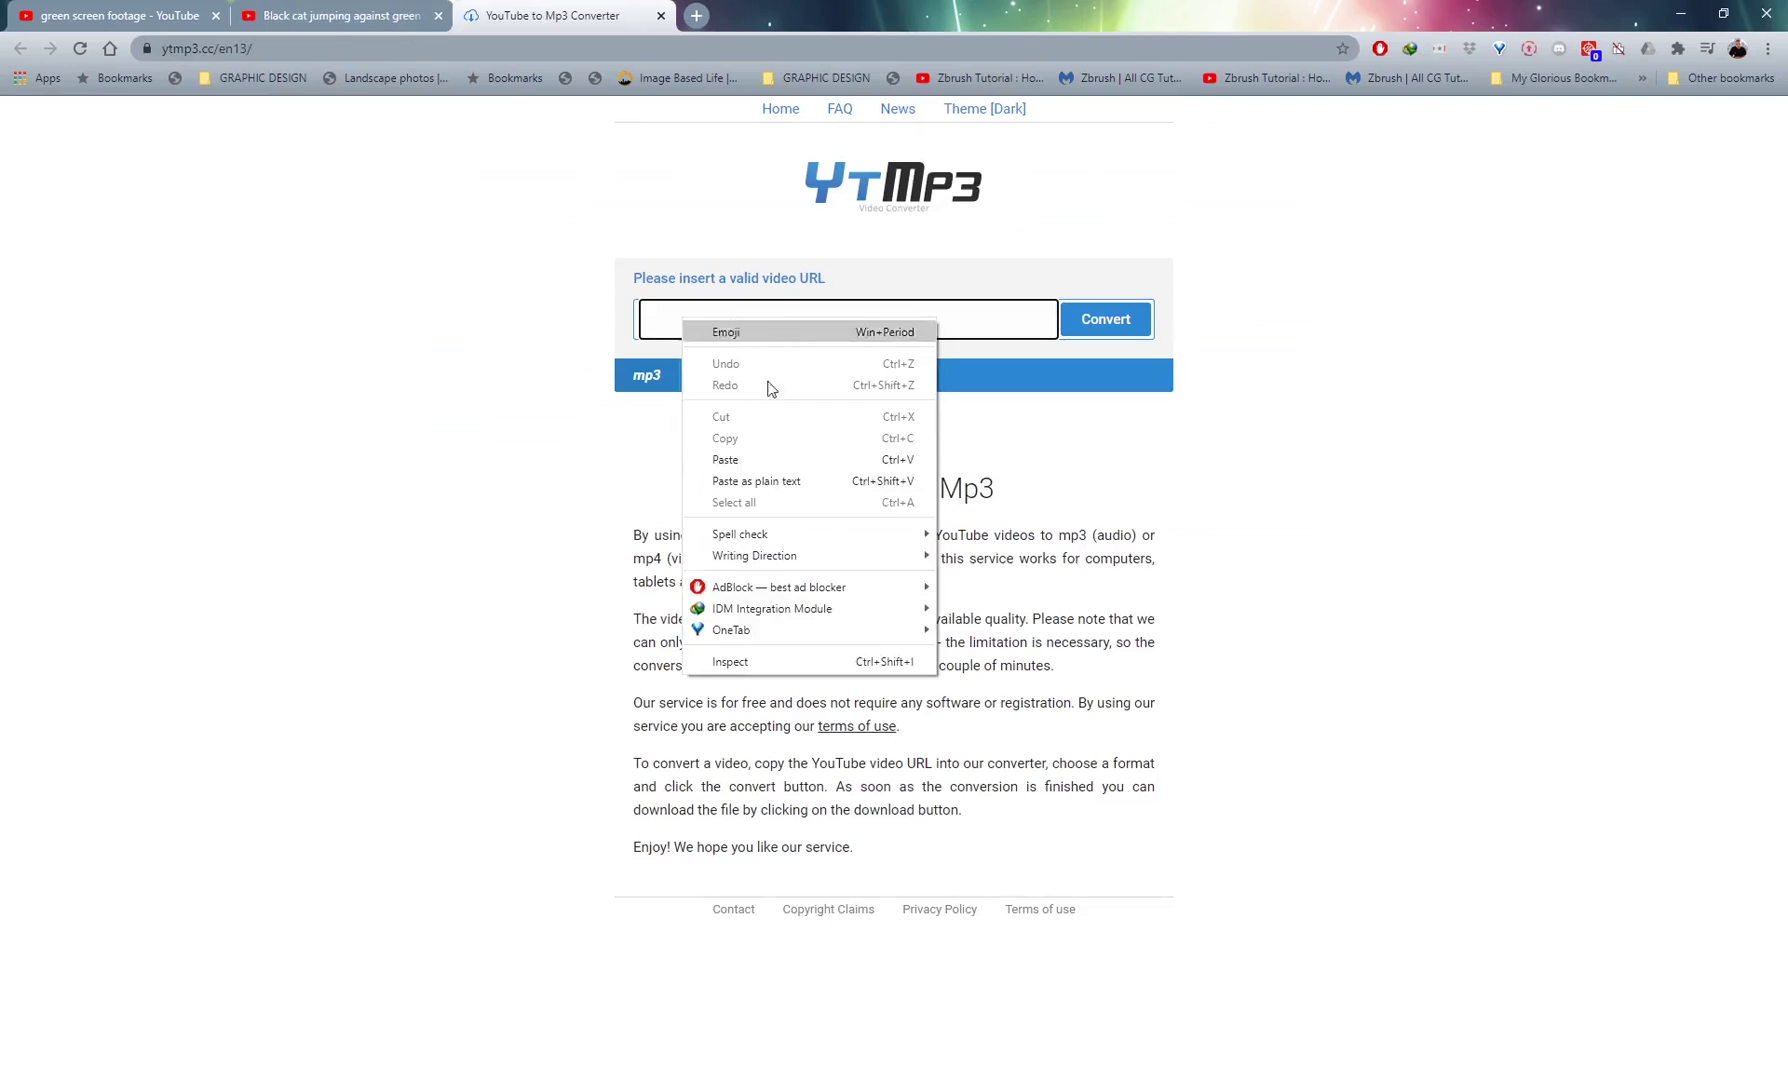
{"action": "left_click", "coordinate": [742, 455]}
- Convert the black cat video to mp4 and download the converted file
{"action": "left_click", "coordinate": [714, 386]}
{"action": "left_click", "coordinate": [1106, 324]}
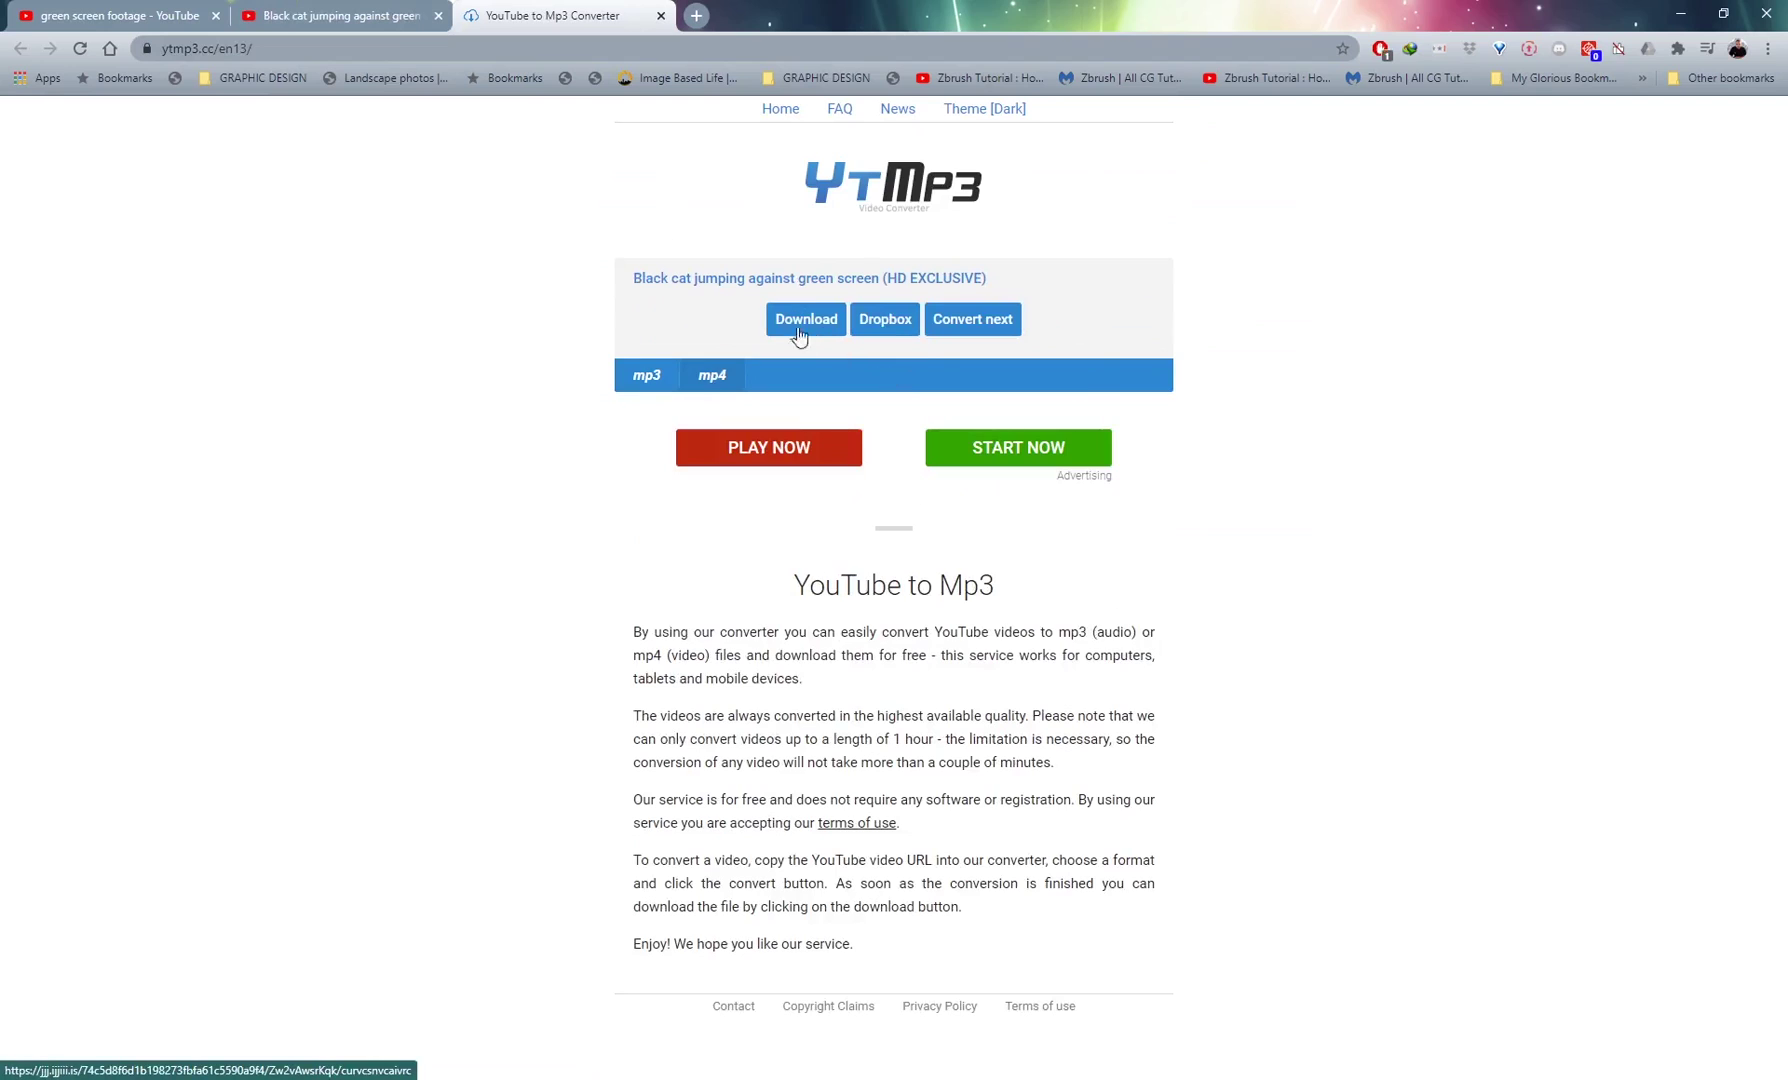
{"action": "left_click", "coordinate": [804, 333]}
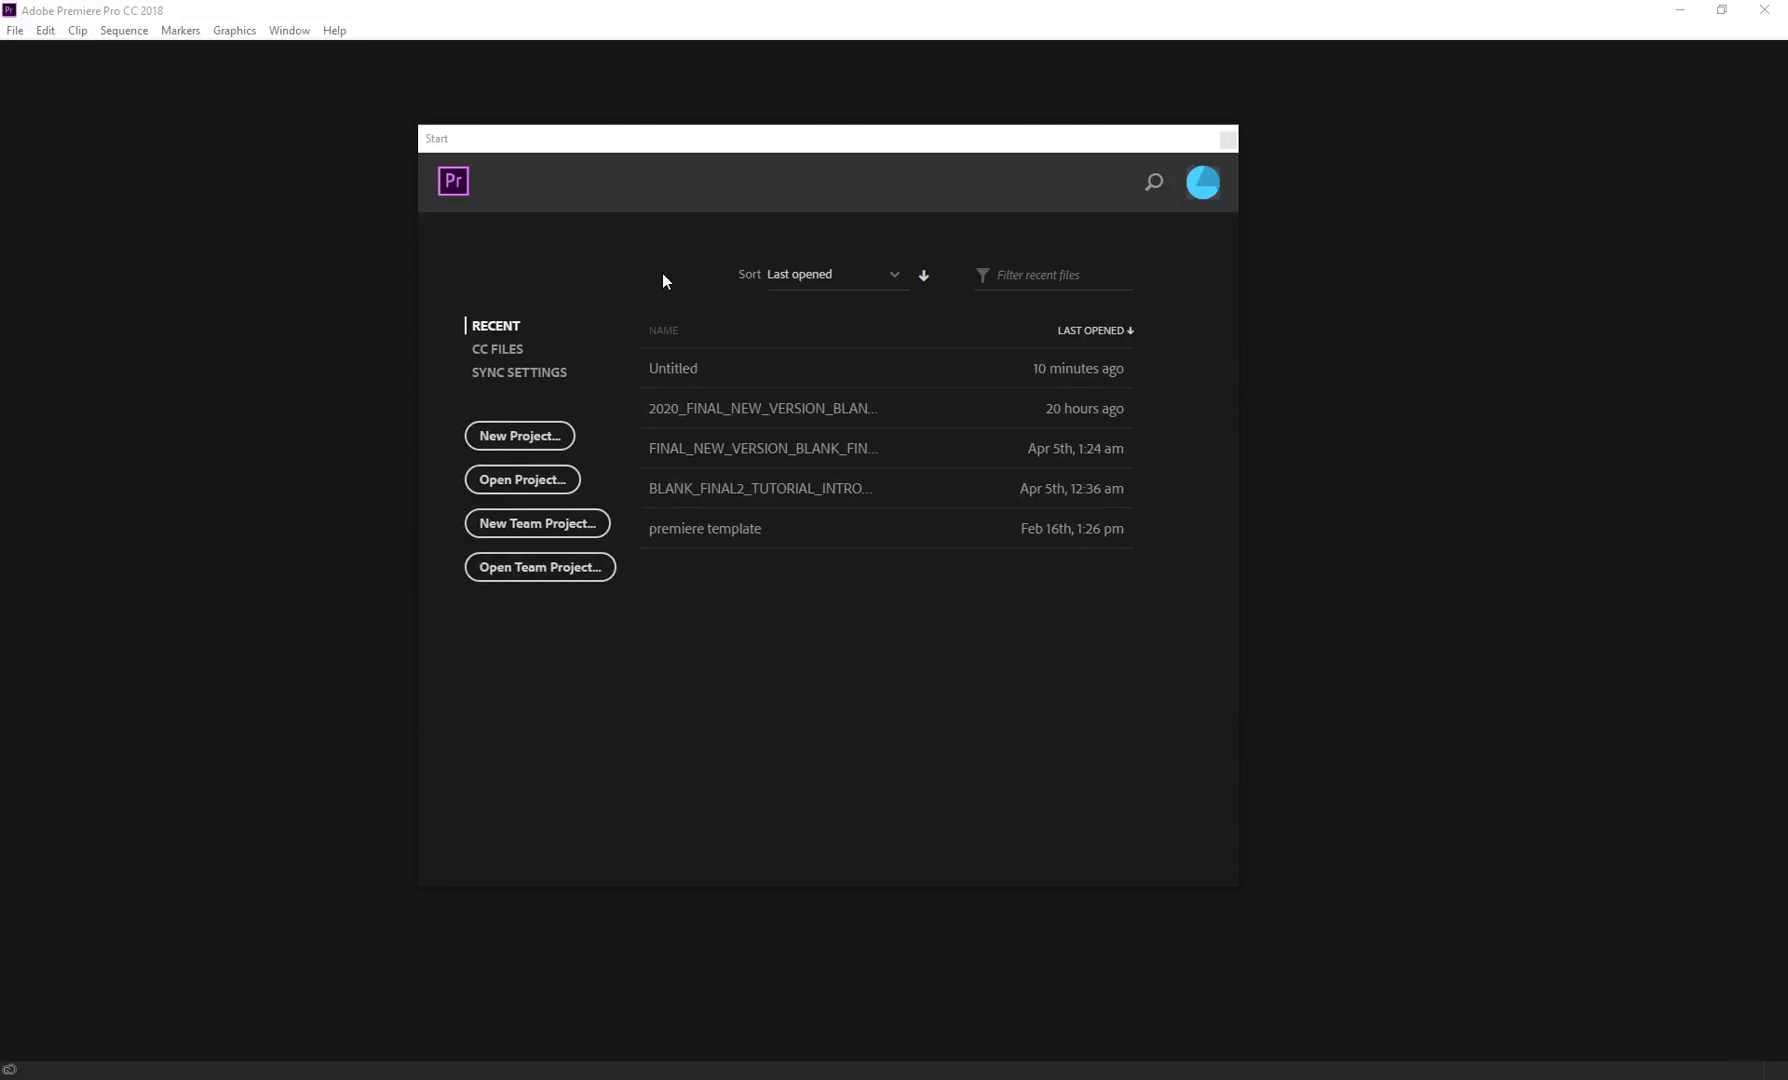
- Create a new Premiere Pro project named "green screen cat" on the Desktop
{"action": "left_click", "coordinate": [516, 437]}
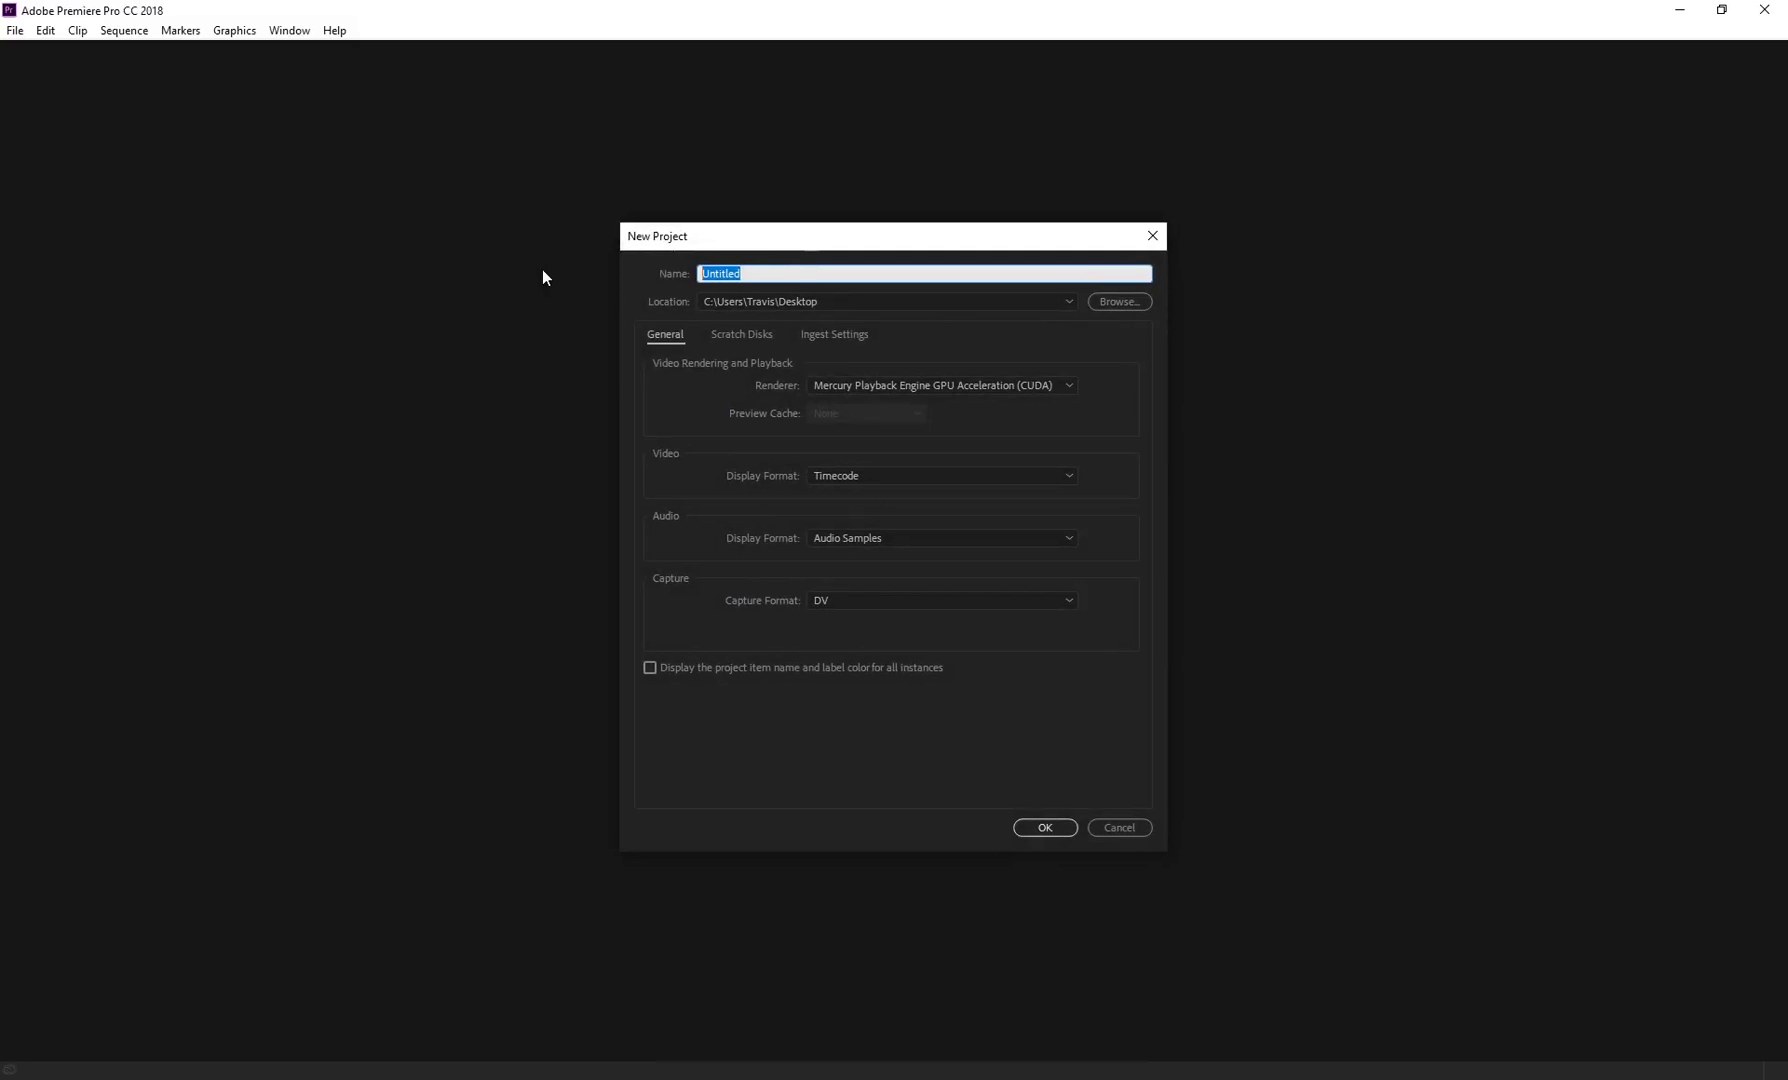
{"action": "type", "text": "green scre"}
{"action": "left_click", "coordinate": [1042, 829]}
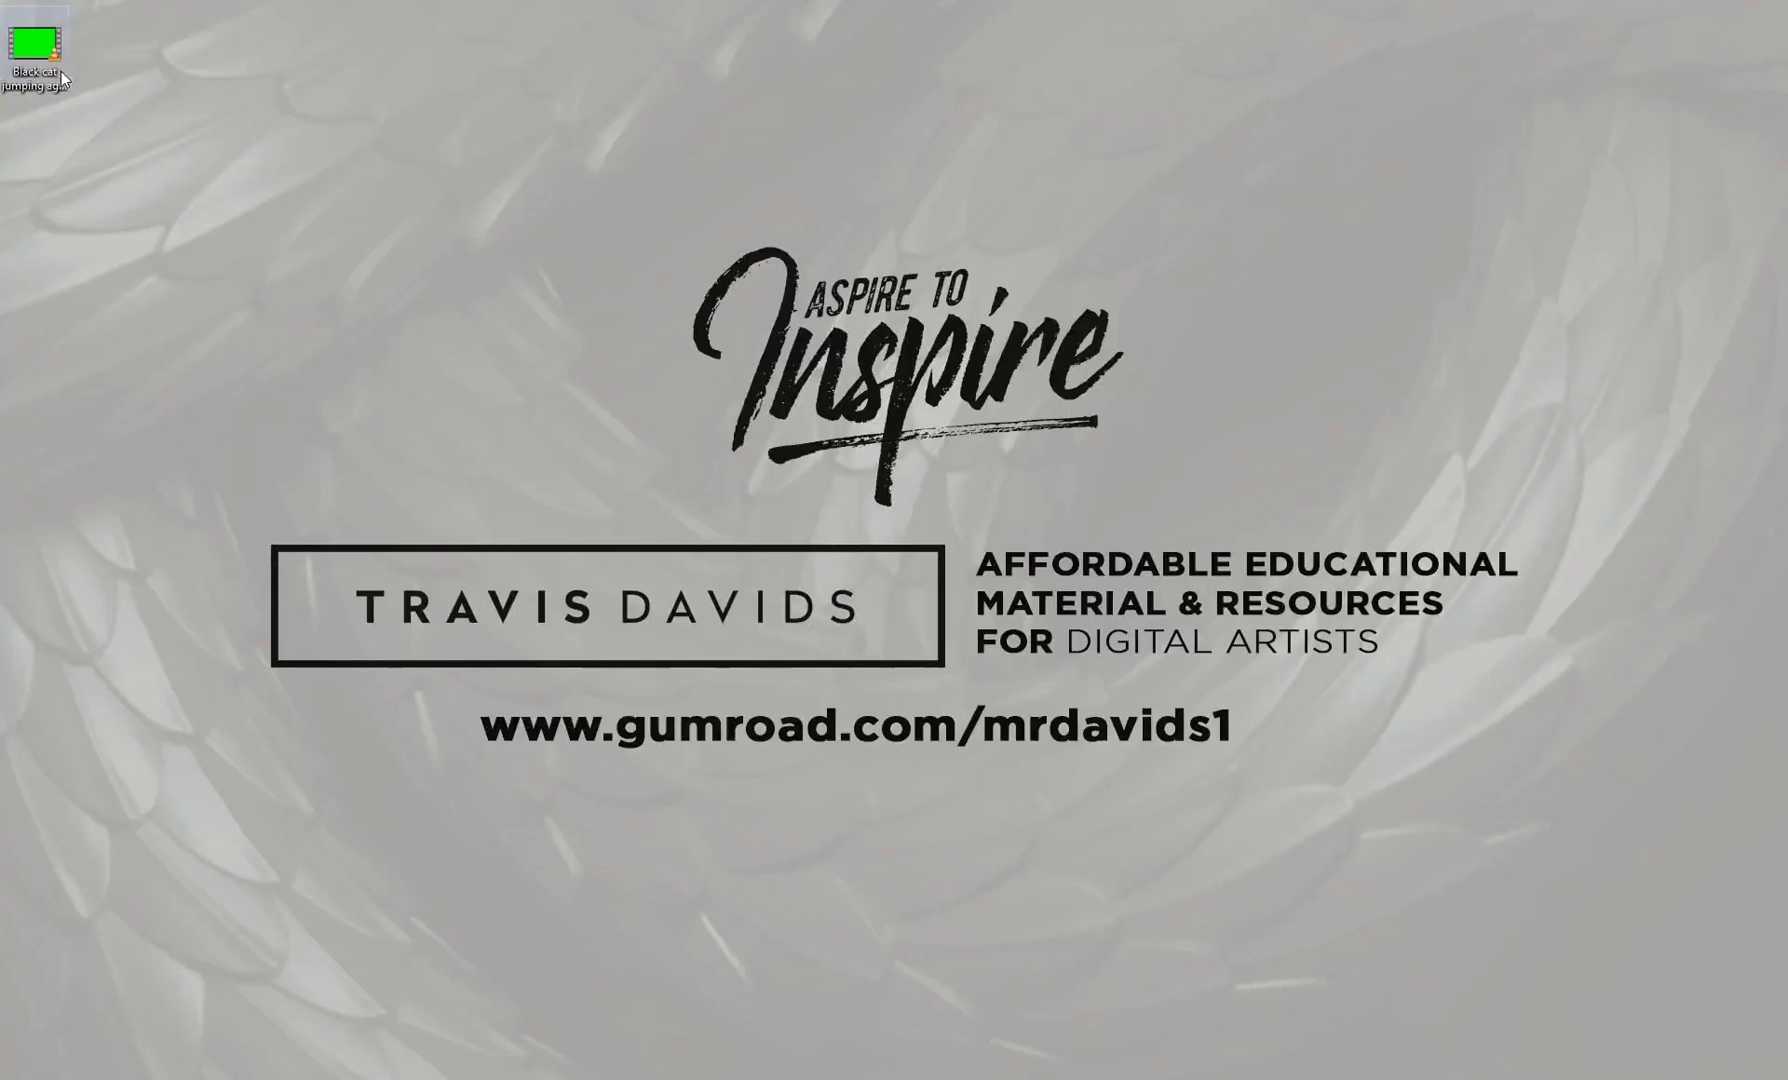
- Bring the downloaded black cat clip from the desktop into the empty timeline as a sequence and scrub to 00:00:02:18
{"action": "left_click", "coordinate": [40, 60]}
{"action": "left_click_drag", "start_coordinate": [36, 62], "coordinate": [635, 840]}
{"action": "left_click_drag", "start_coordinate": [538, 717], "coordinate": [543, 720]}
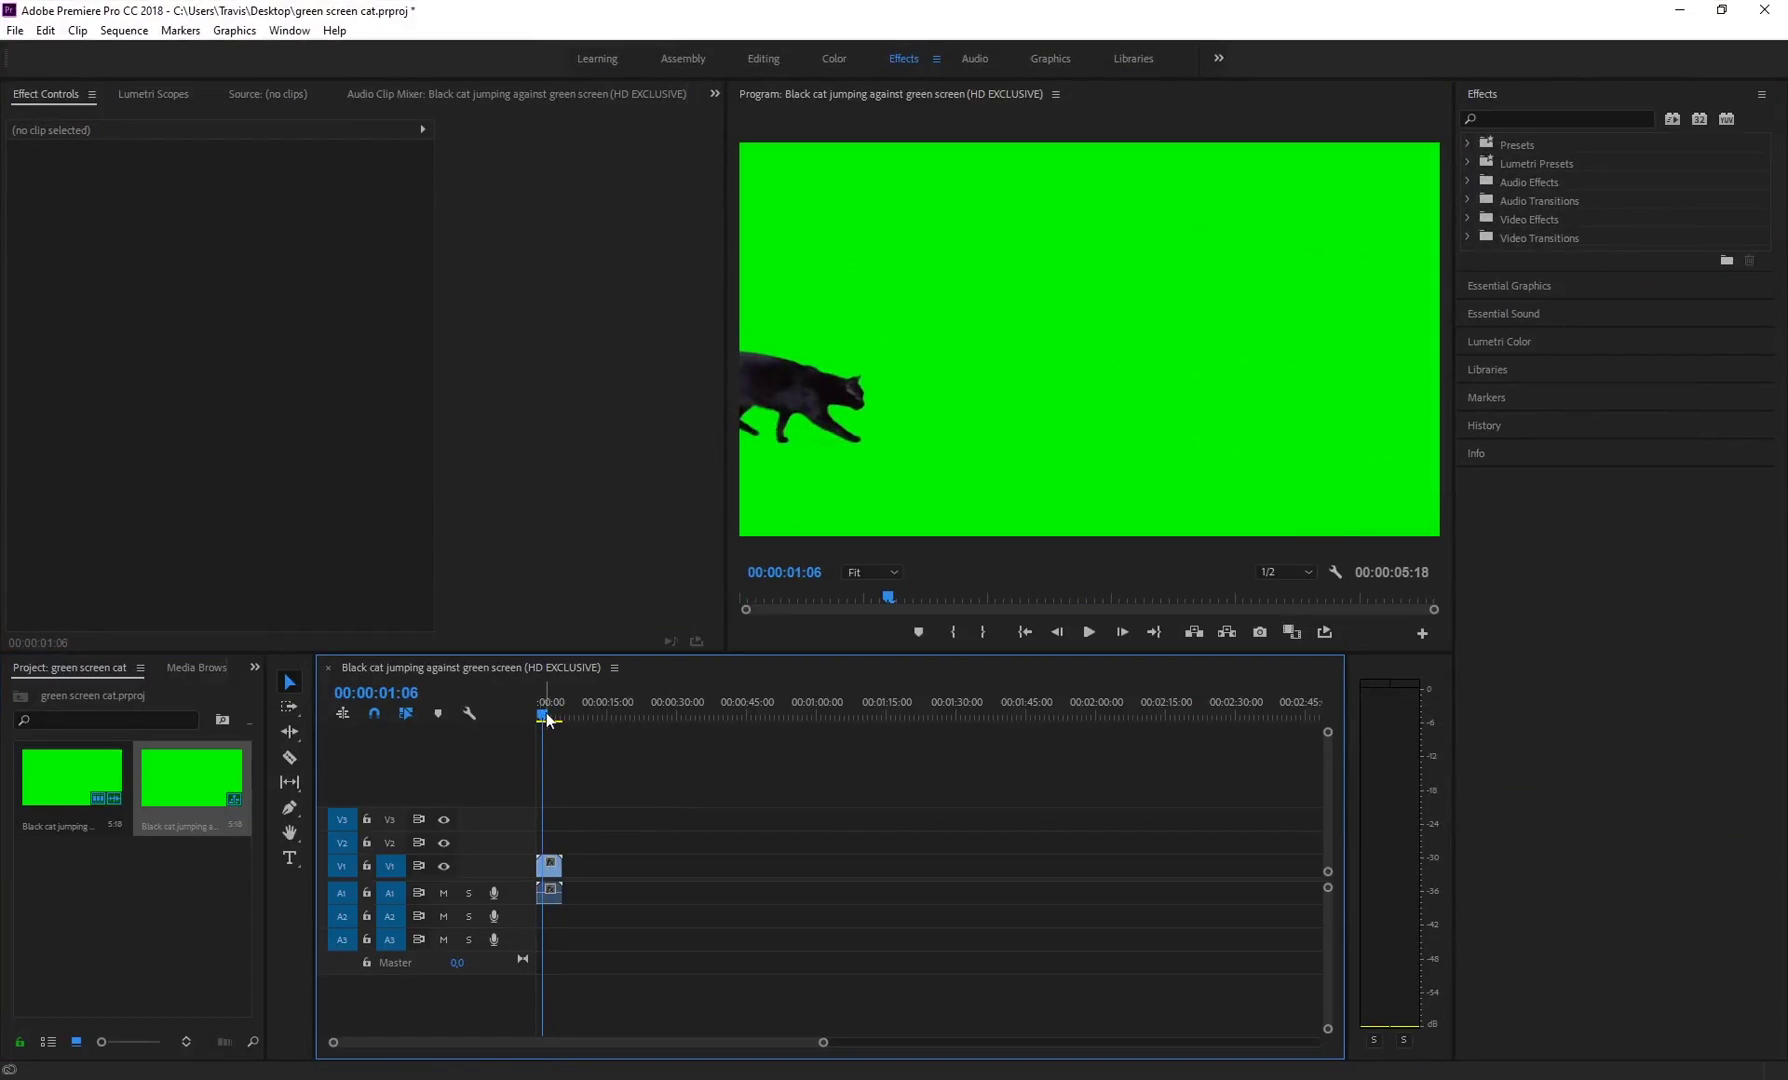
{"action": "left_click_drag", "start_coordinate": [547, 719], "coordinate": [549, 718]}
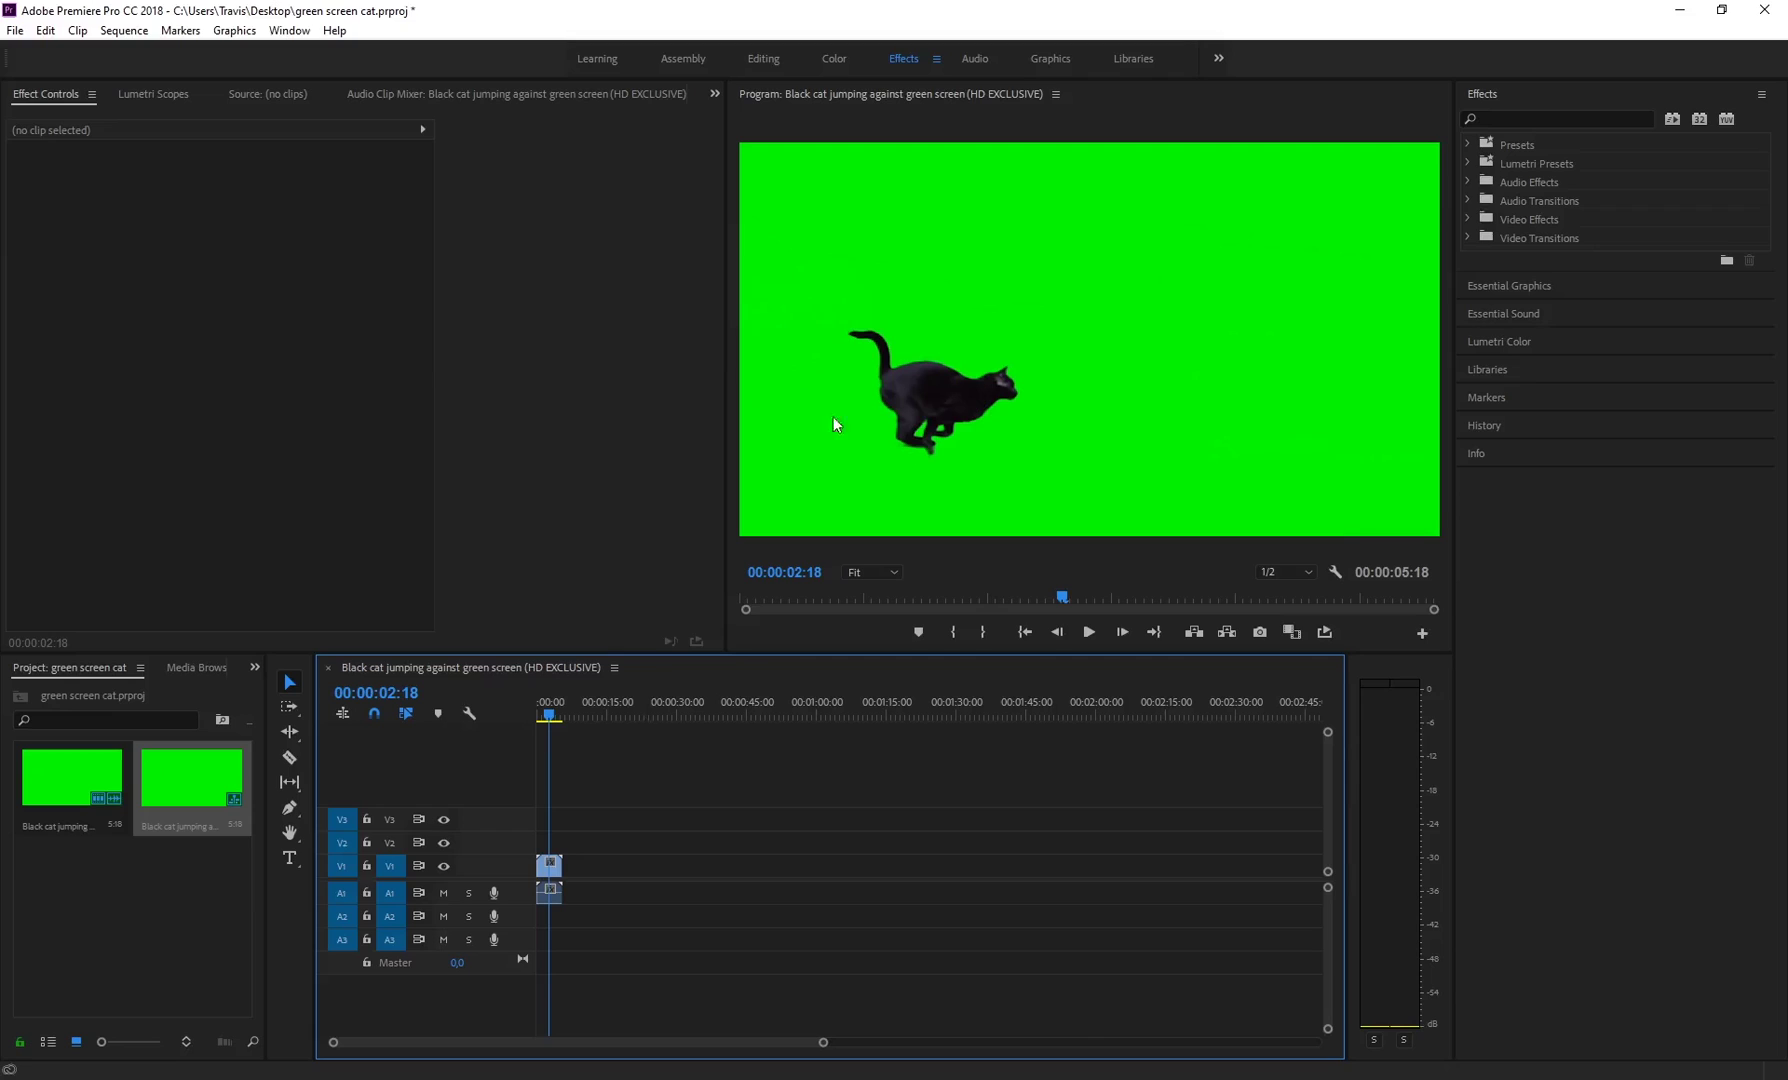
- Find the Ultra Key effect and apply it to the black cat clip on track V1
{"action": "left_click", "coordinate": [1530, 115]}
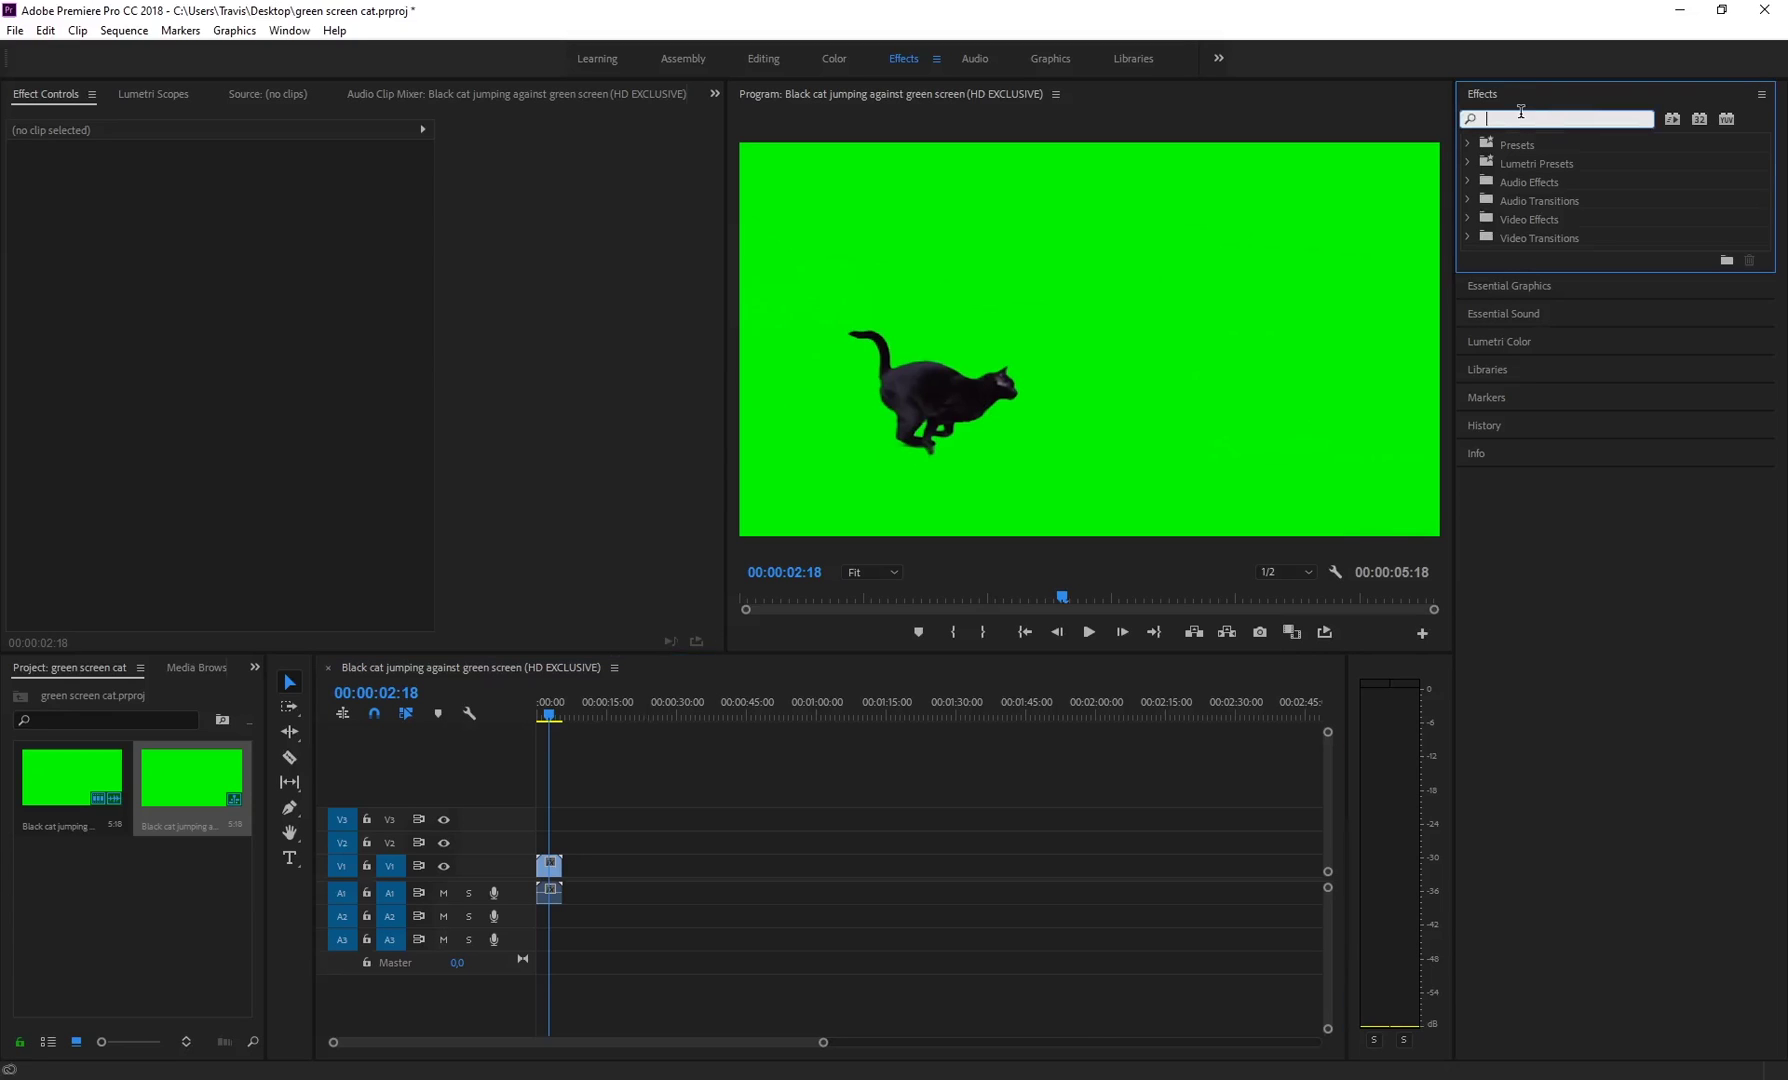
{"action": "type", "text": "ultra"}
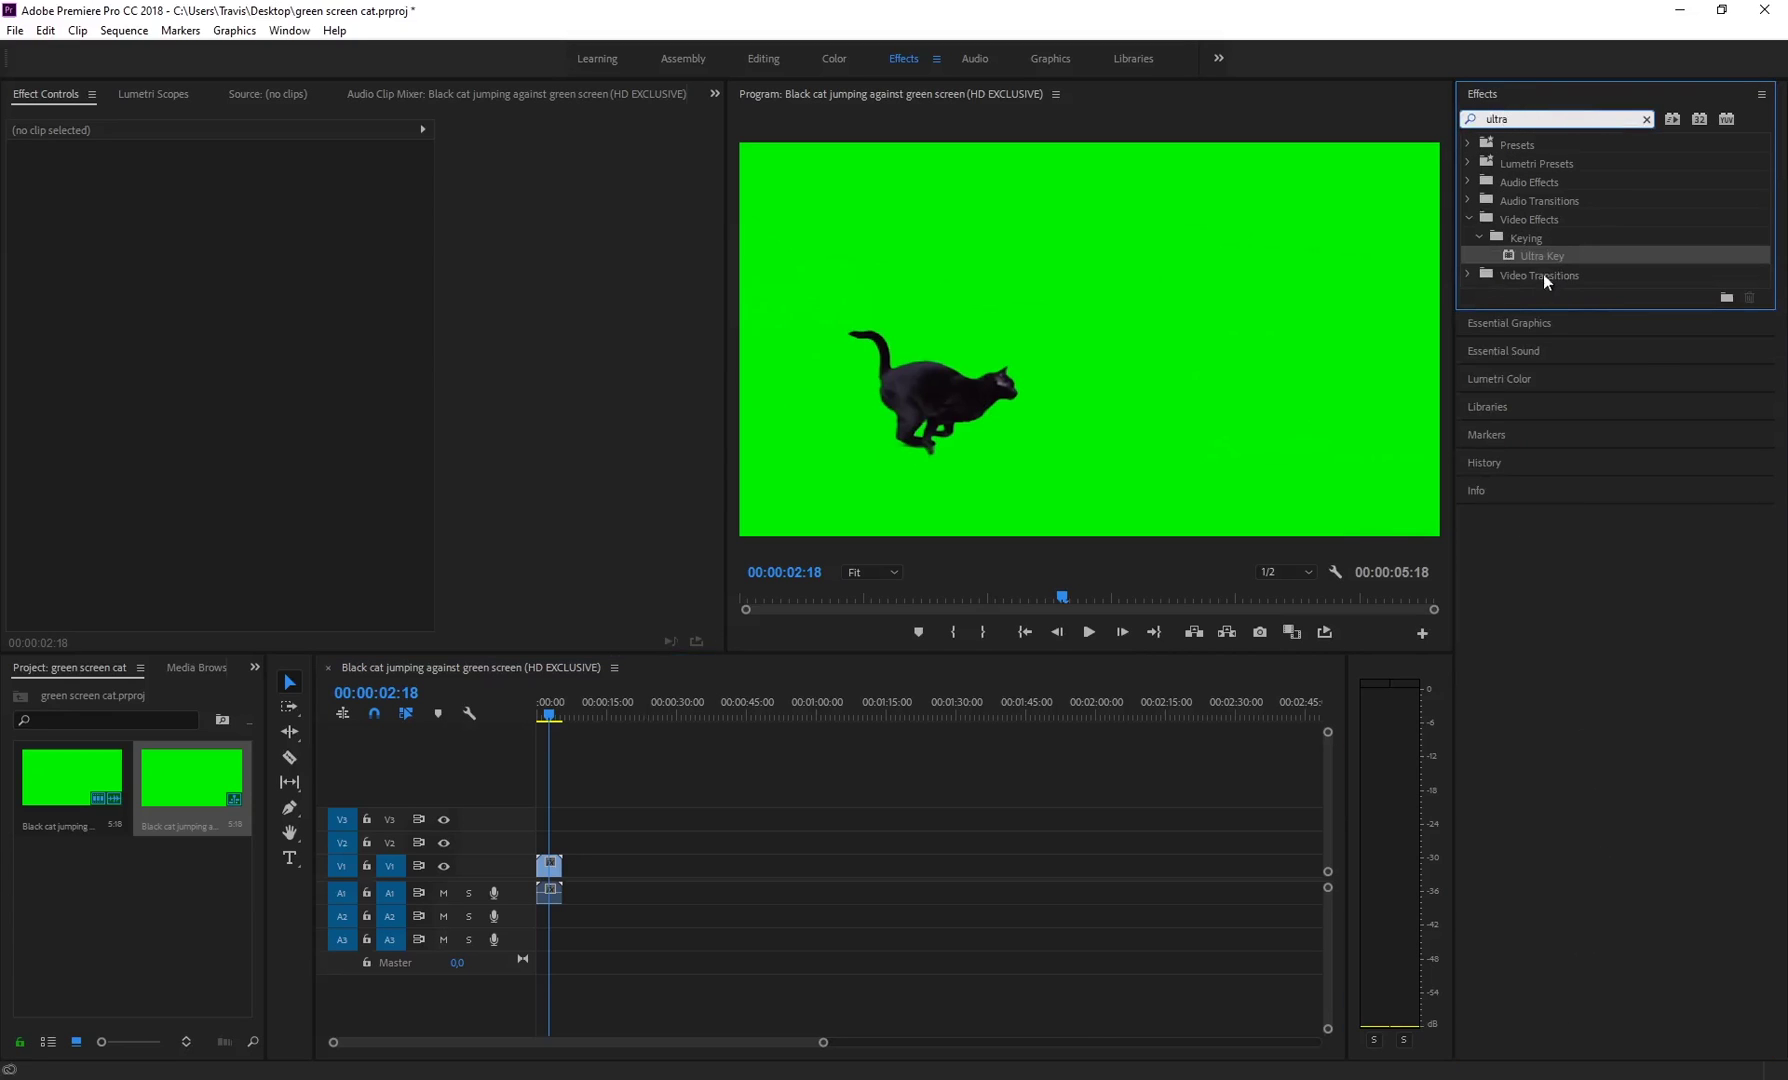
{"action": "left_click_drag", "start_coordinate": [1532, 258], "coordinate": [549, 866]}
{"action": "left_click_drag", "start_coordinate": [823, 1042], "coordinate": [545, 1042]}
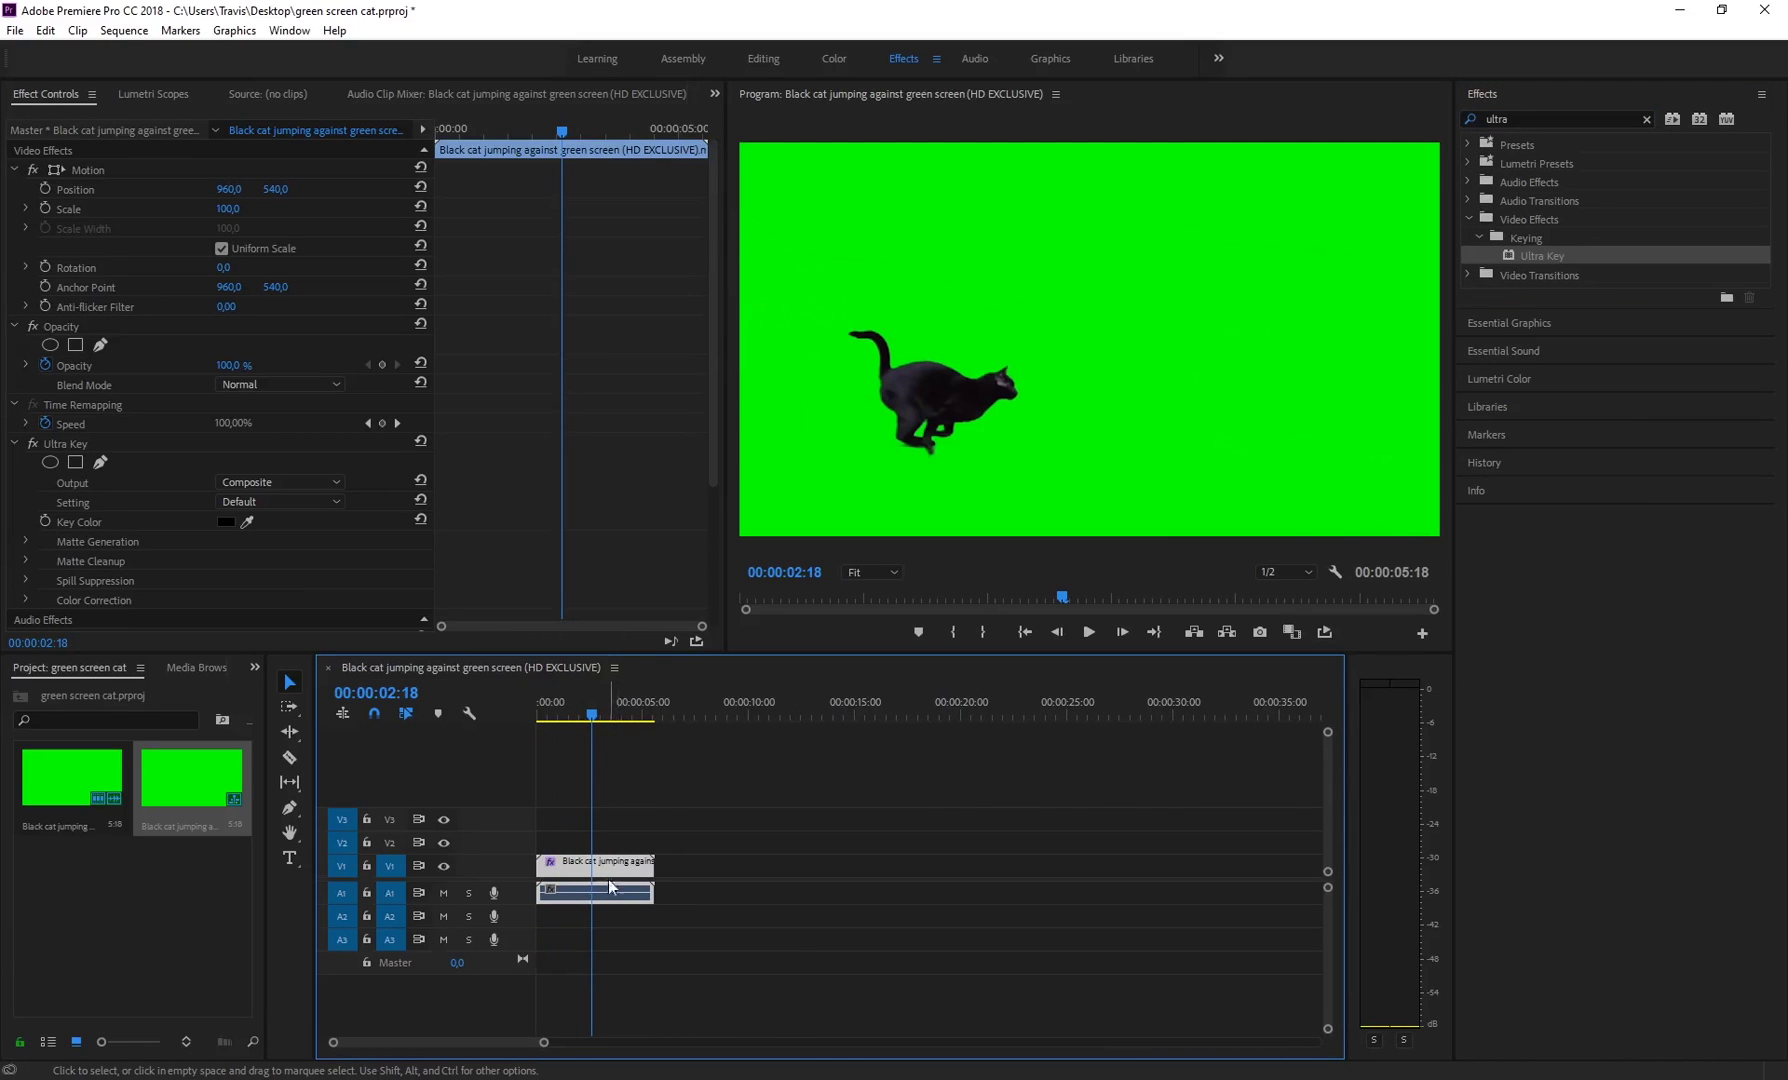
- Unlink the black cat clip's audio from its video and delete the audio from track A1
{"action": "right_click", "coordinate": [620, 875]}
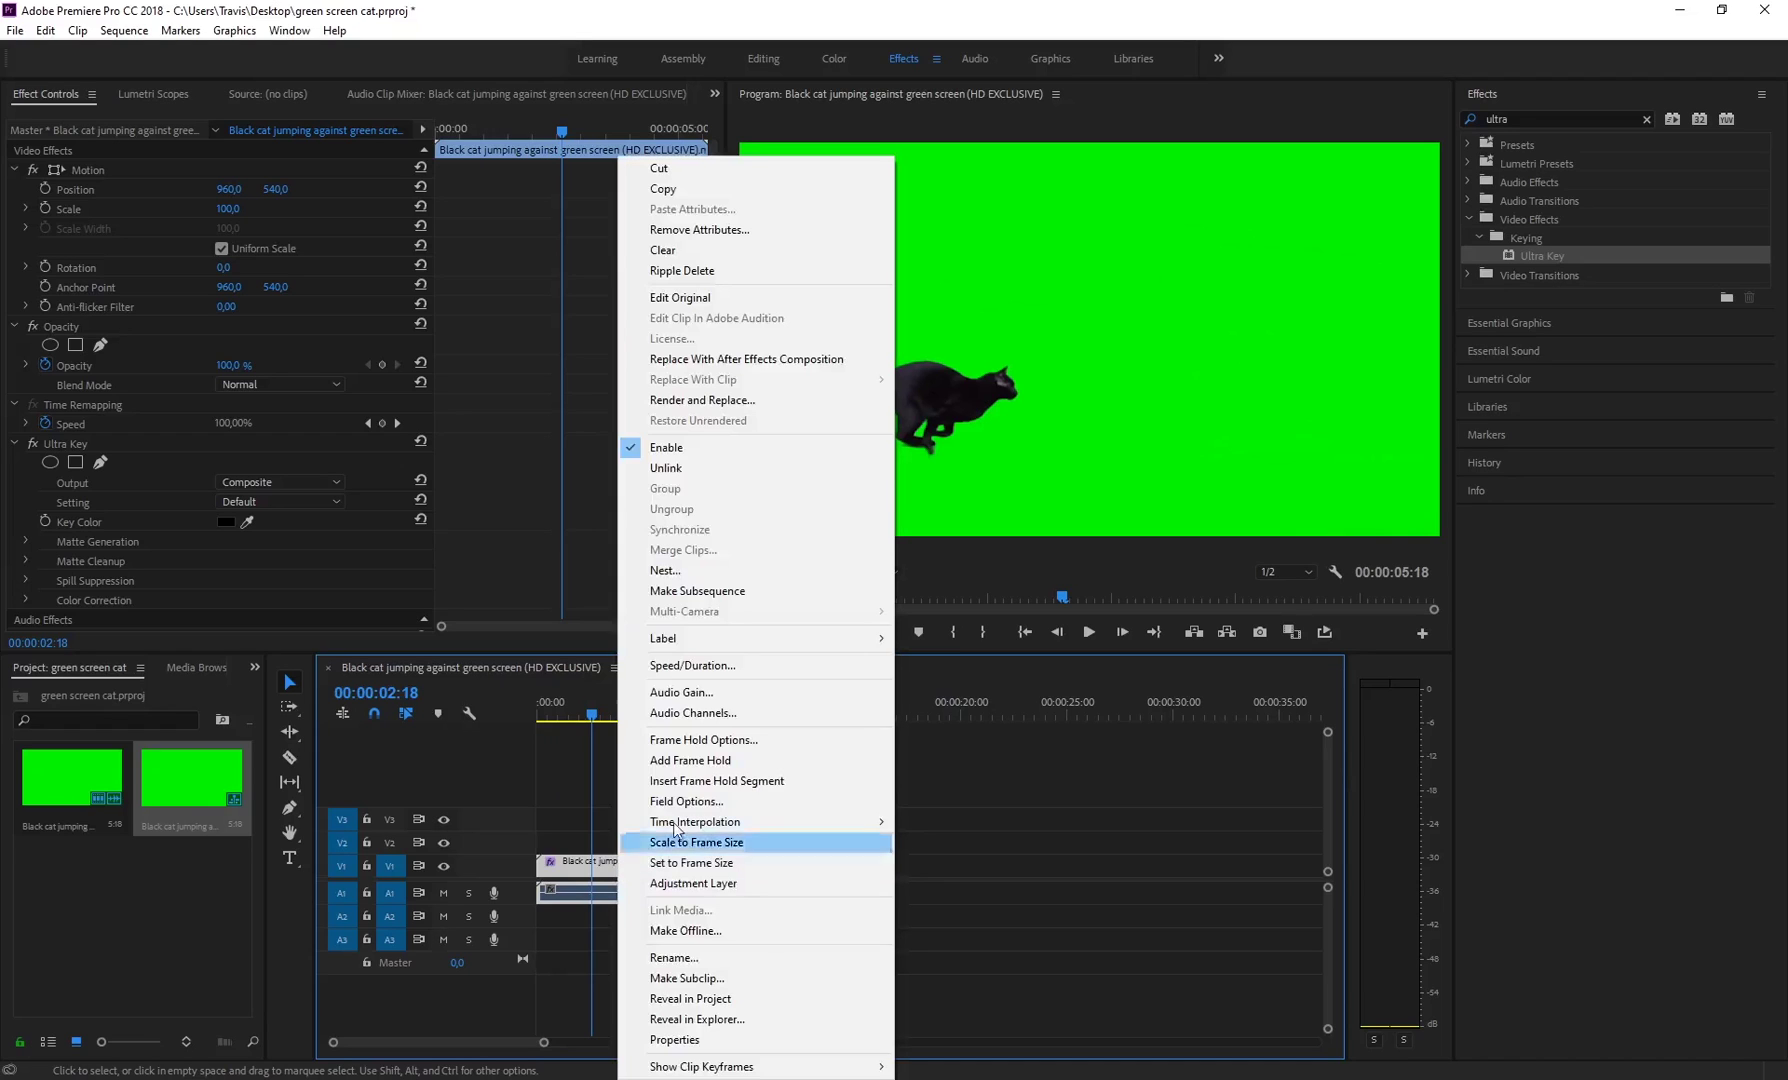
{"action": "left_click", "coordinate": [665, 468]}
{"action": "left_click", "coordinate": [645, 895]}
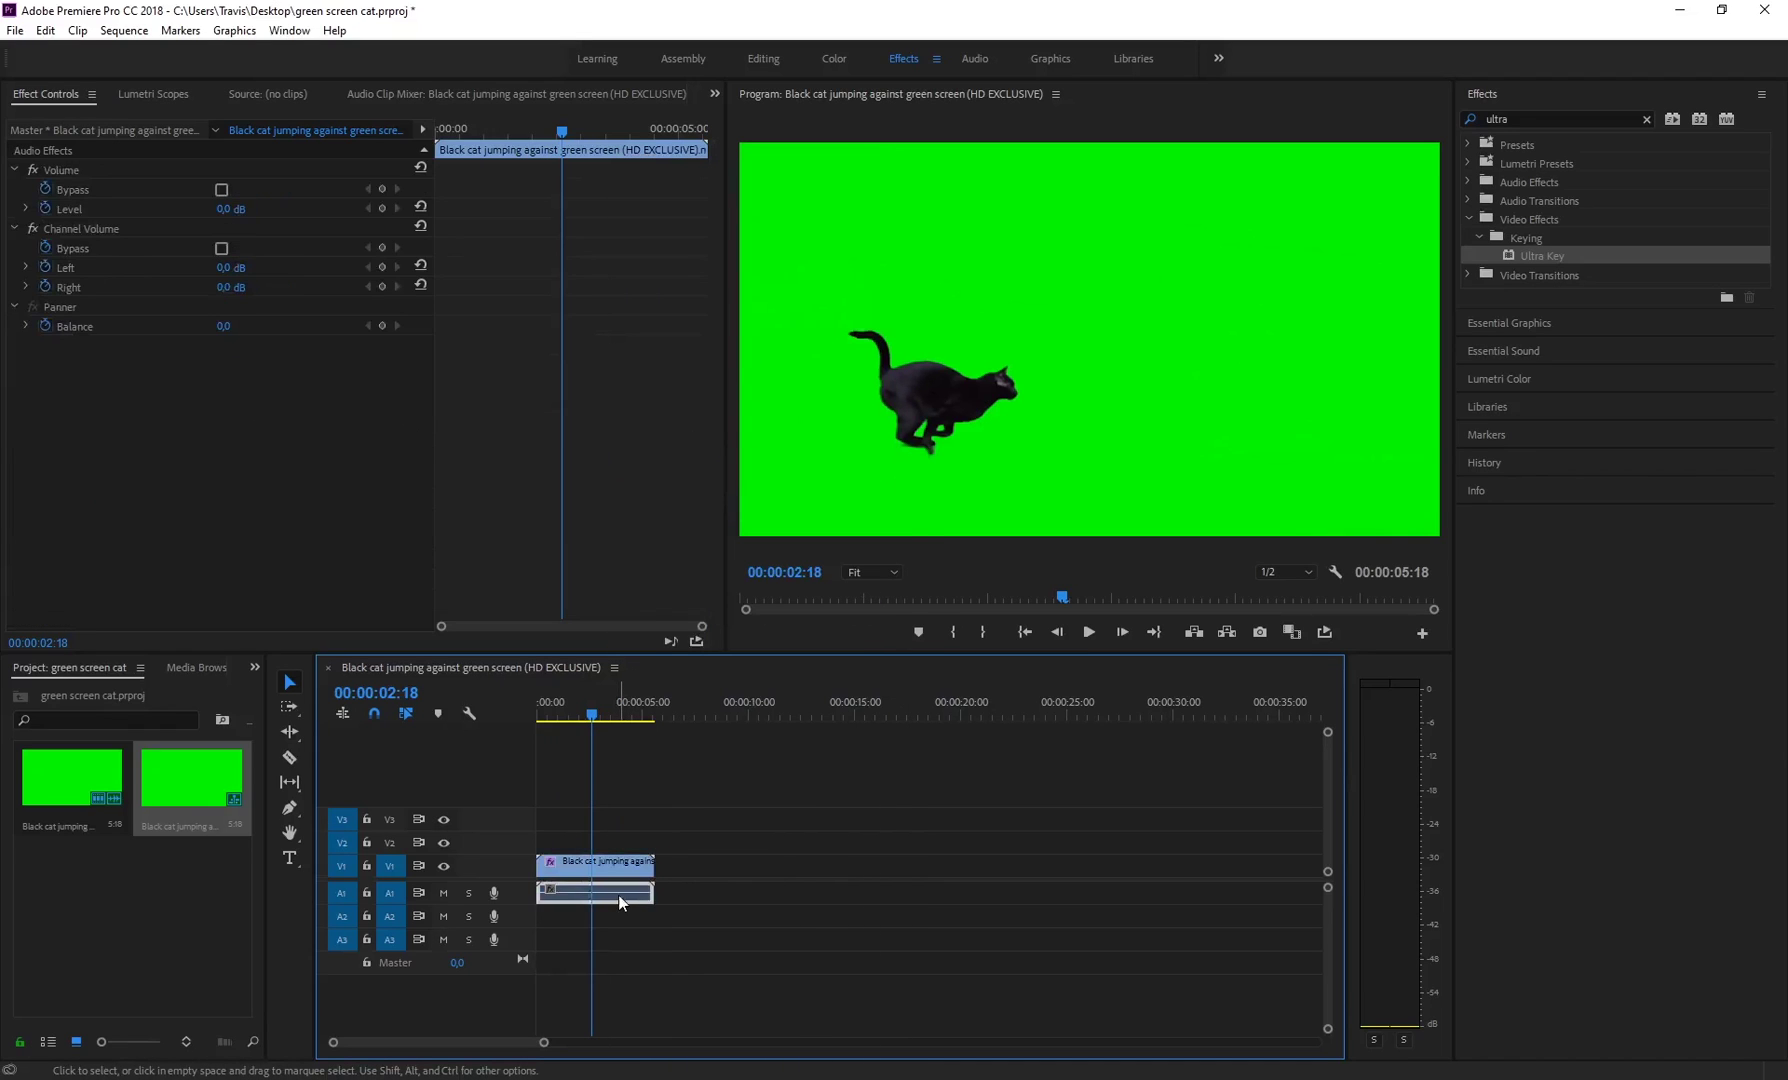
{"action": "key", "text": "Delete"}
- Sample the green background as the Ultra Key key color at the clip's first frame and scrub through the keyed cat
{"action": "left_click_drag", "start_coordinate": [591, 714], "coordinate": [538, 718]}
{"action": "left_click", "coordinate": [612, 870]}
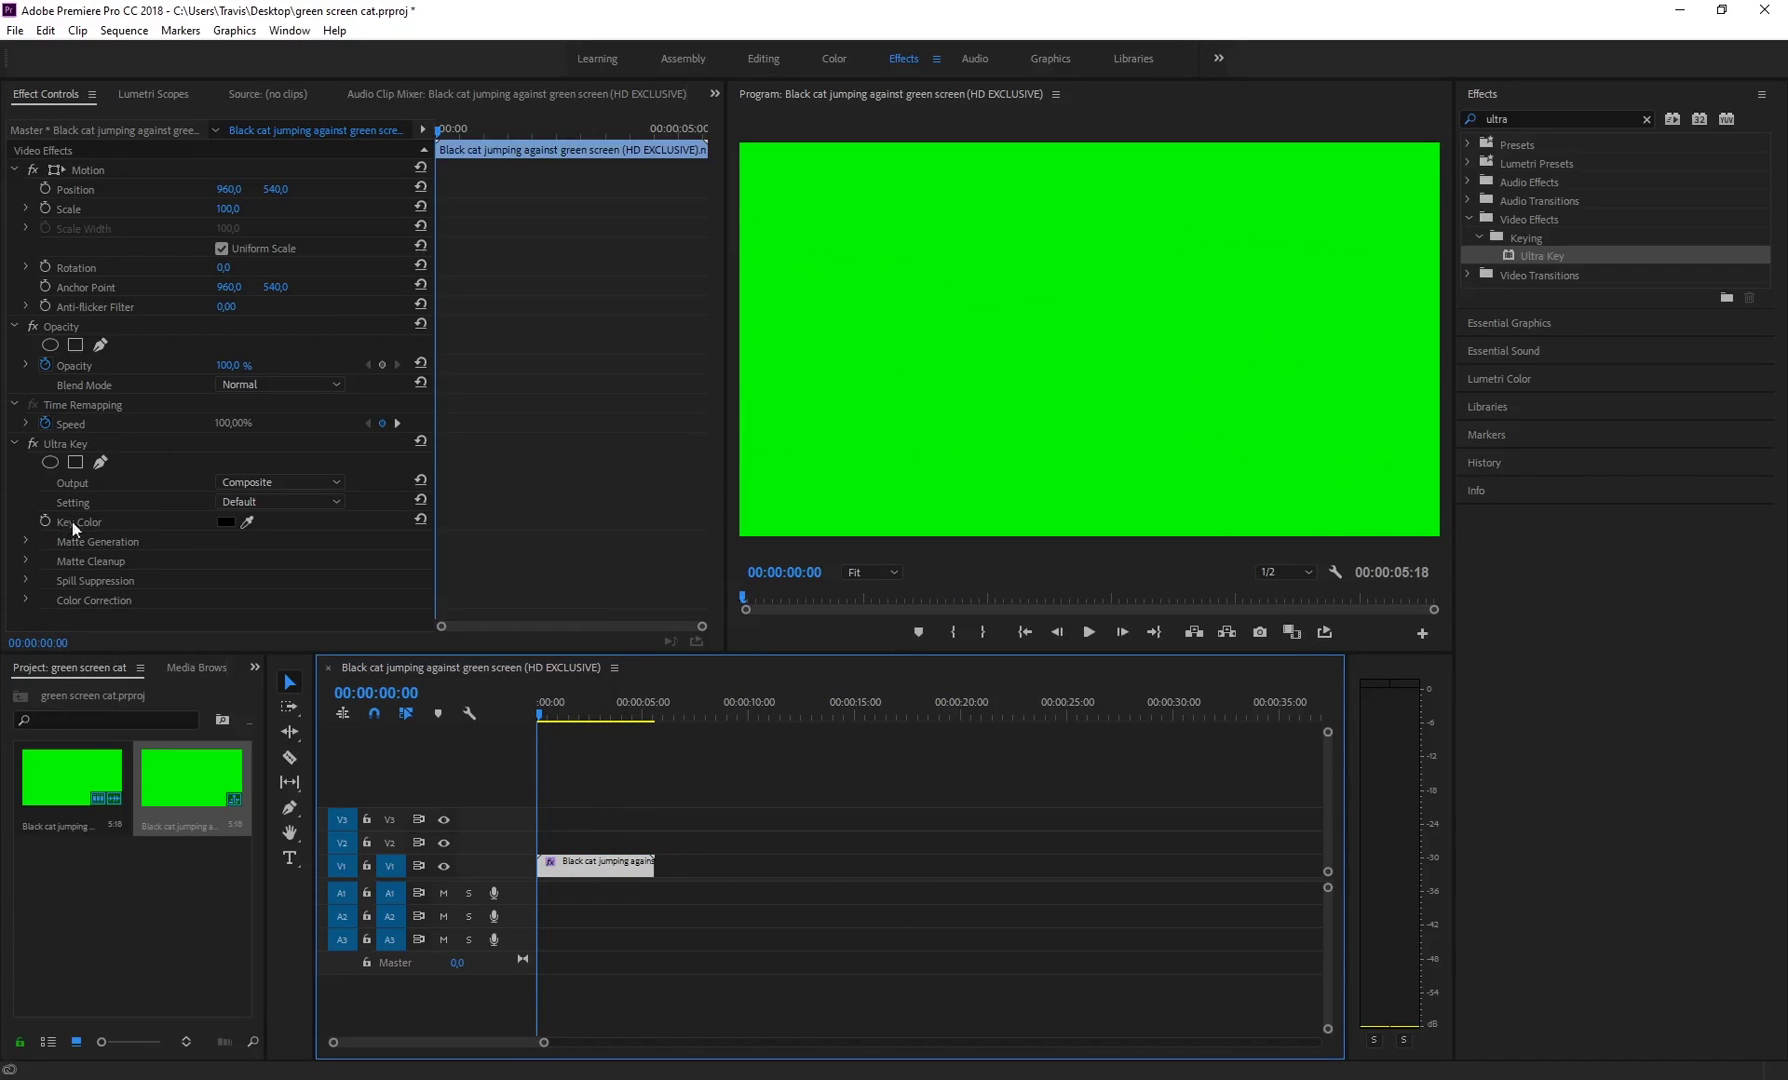
{"action": "left_click_drag", "start_coordinate": [255, 516], "coordinate": [831, 184]}
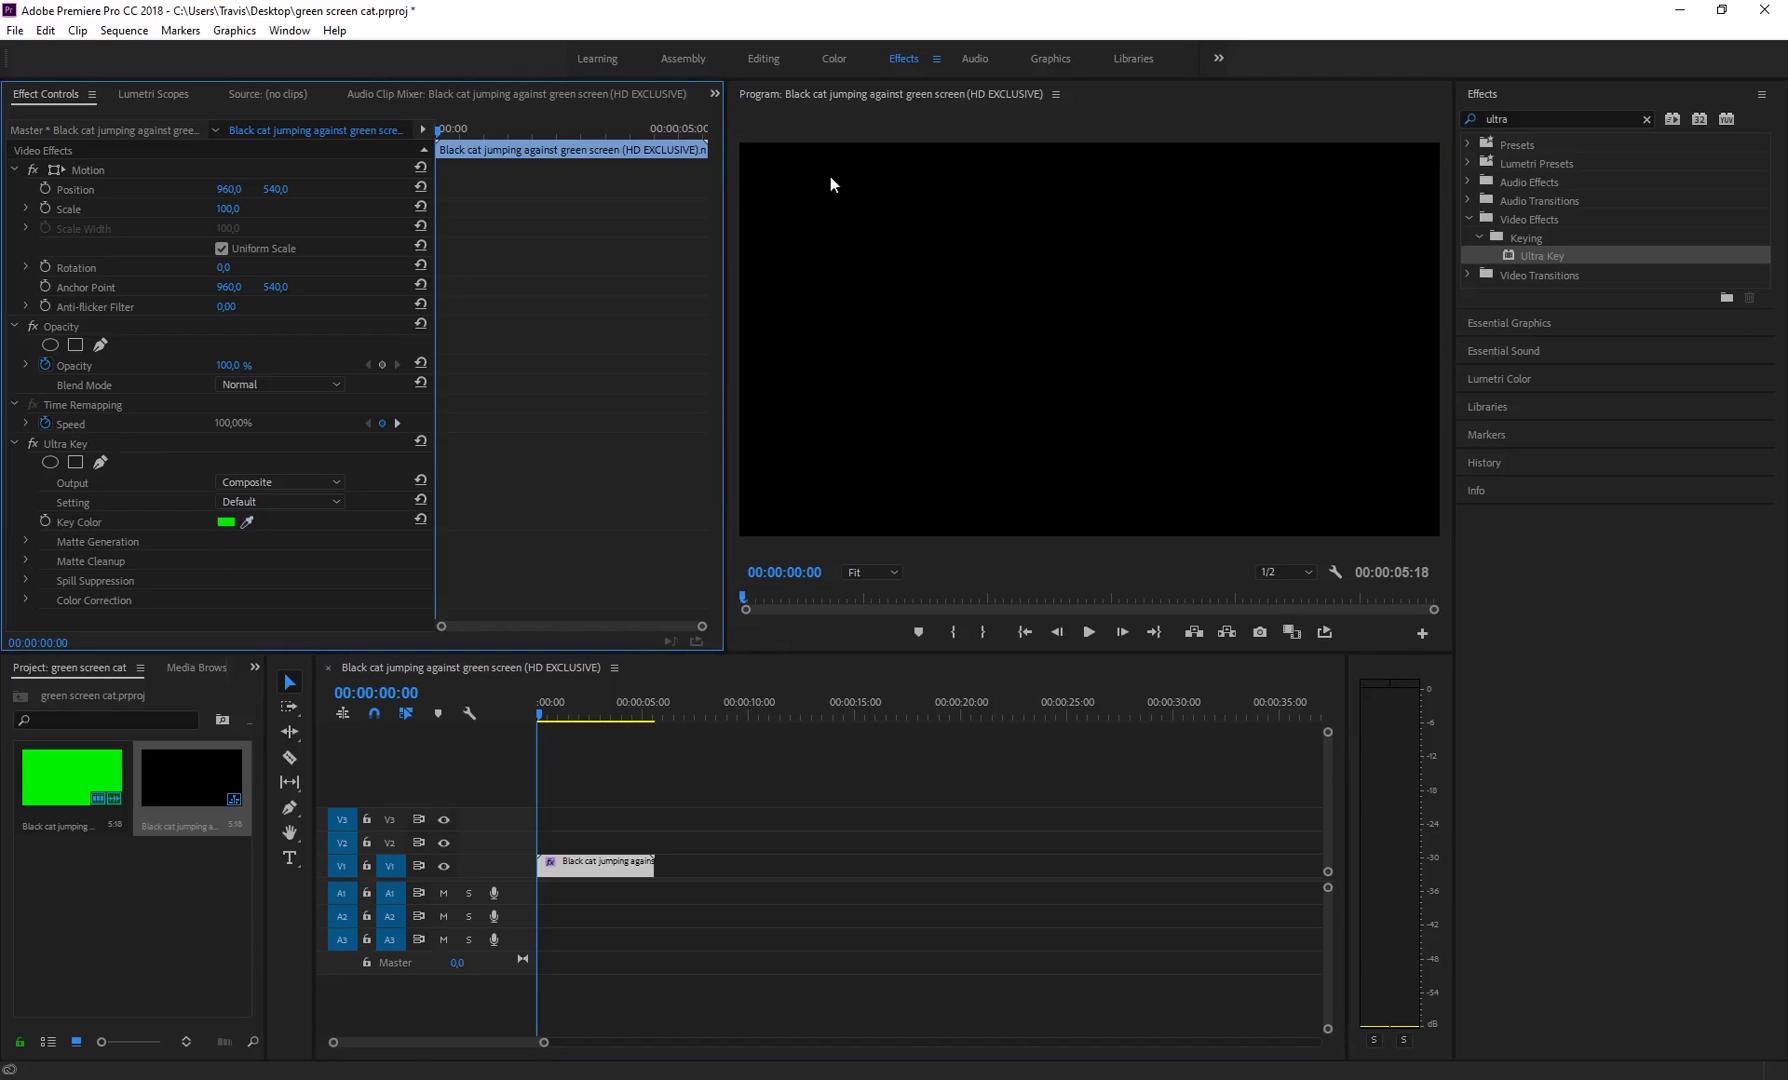
{"action": "left_click_drag", "start_coordinate": [538, 712], "coordinate": [587, 720]}
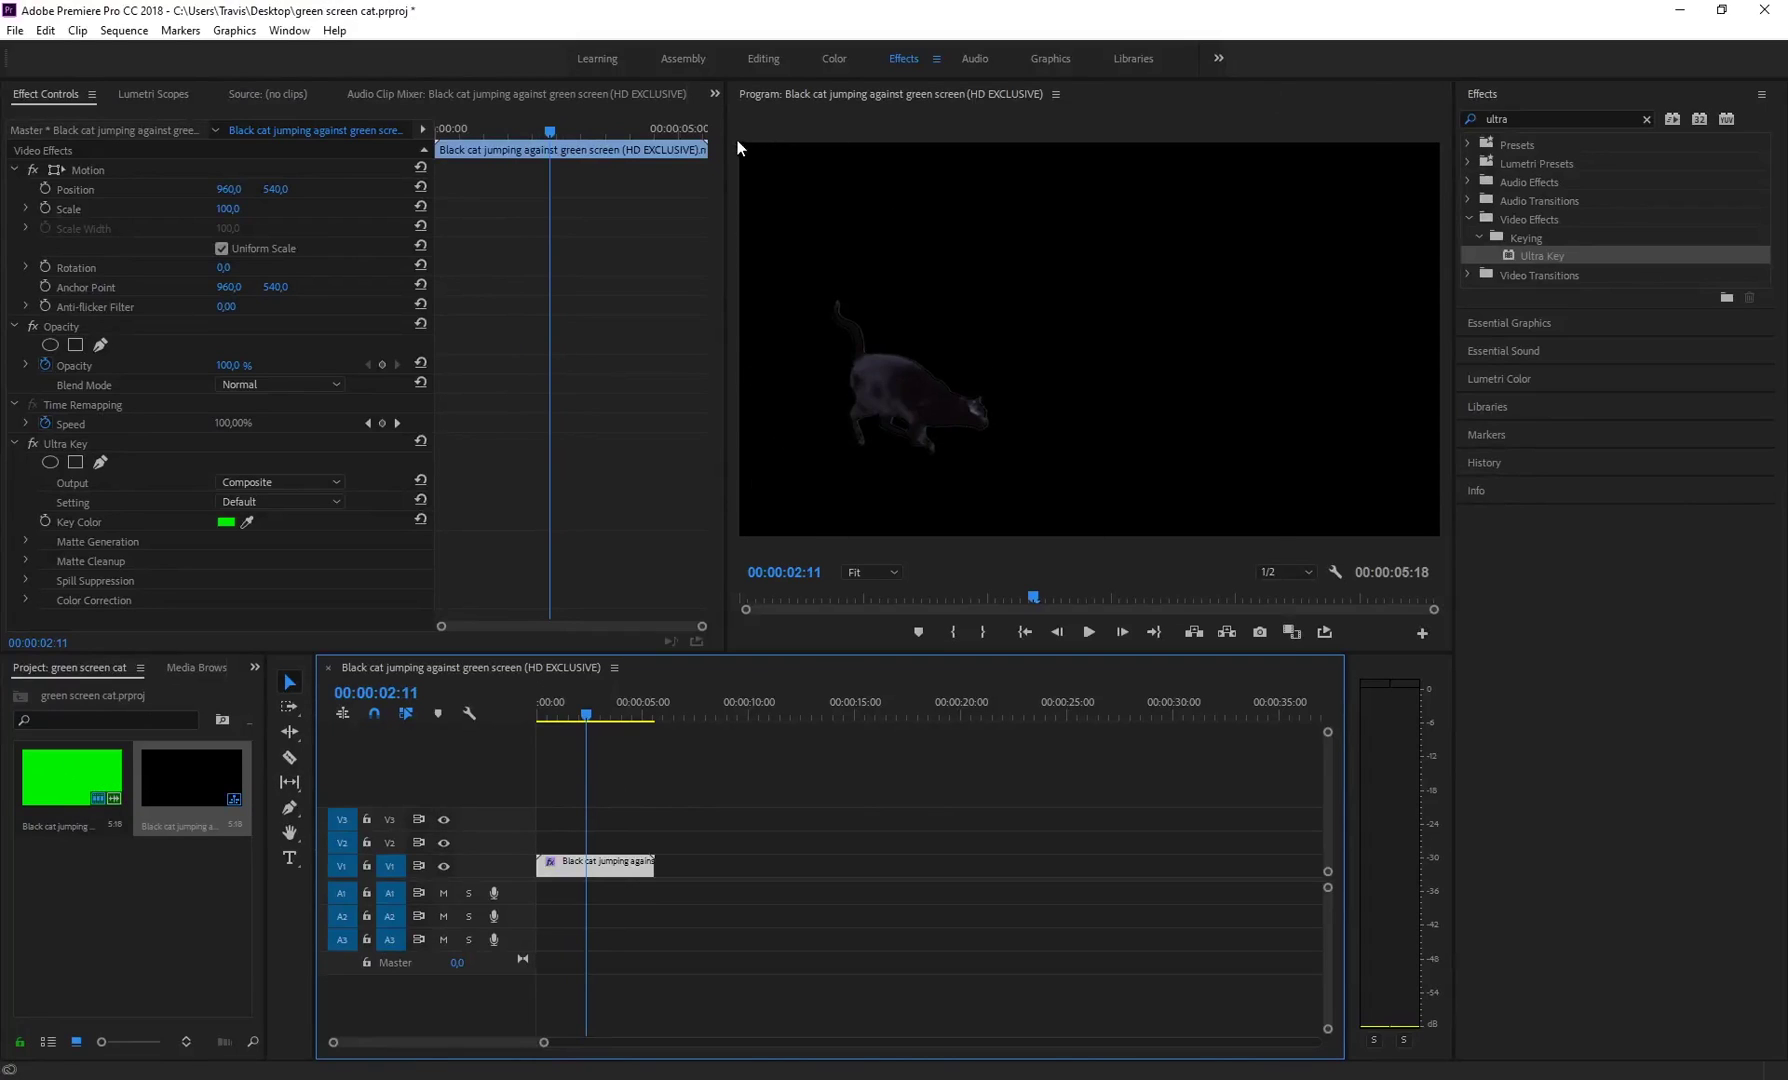
{"action": "left_click_drag", "start_coordinate": [588, 714], "coordinate": [584, 714]}
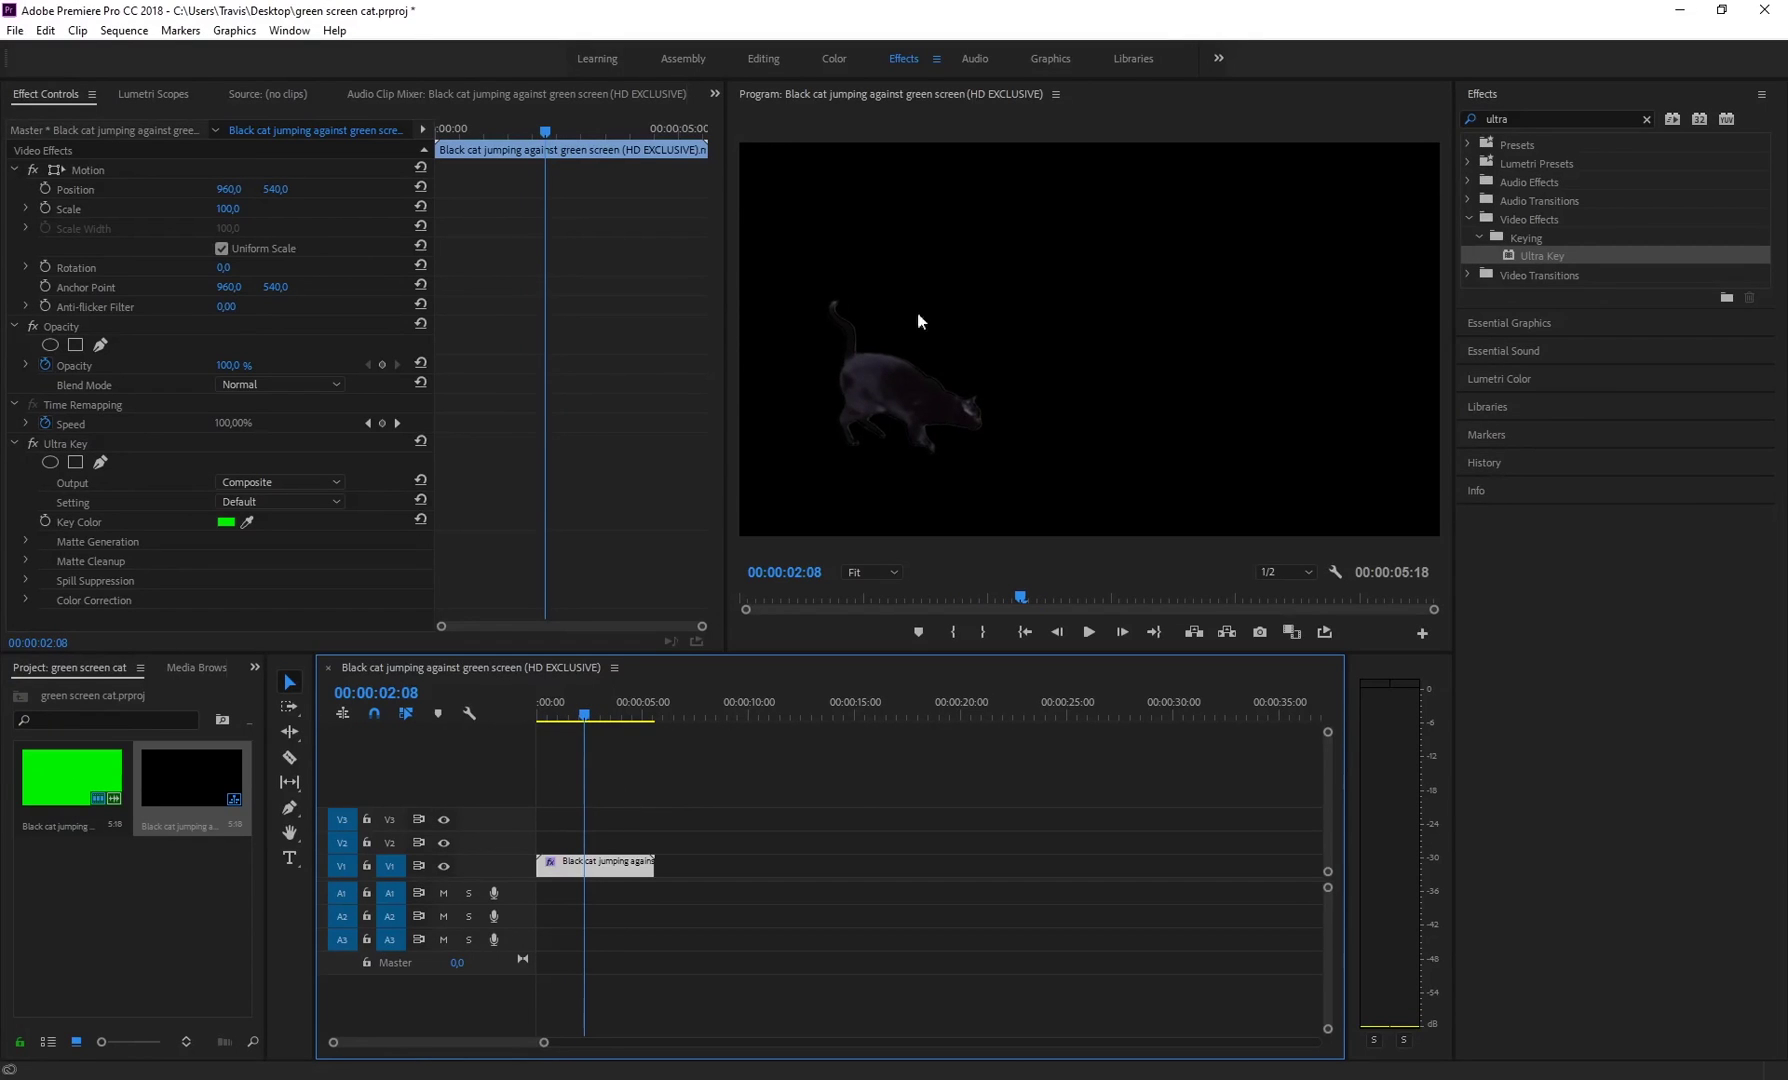
{"action": "left_click", "coordinate": [592, 714]}
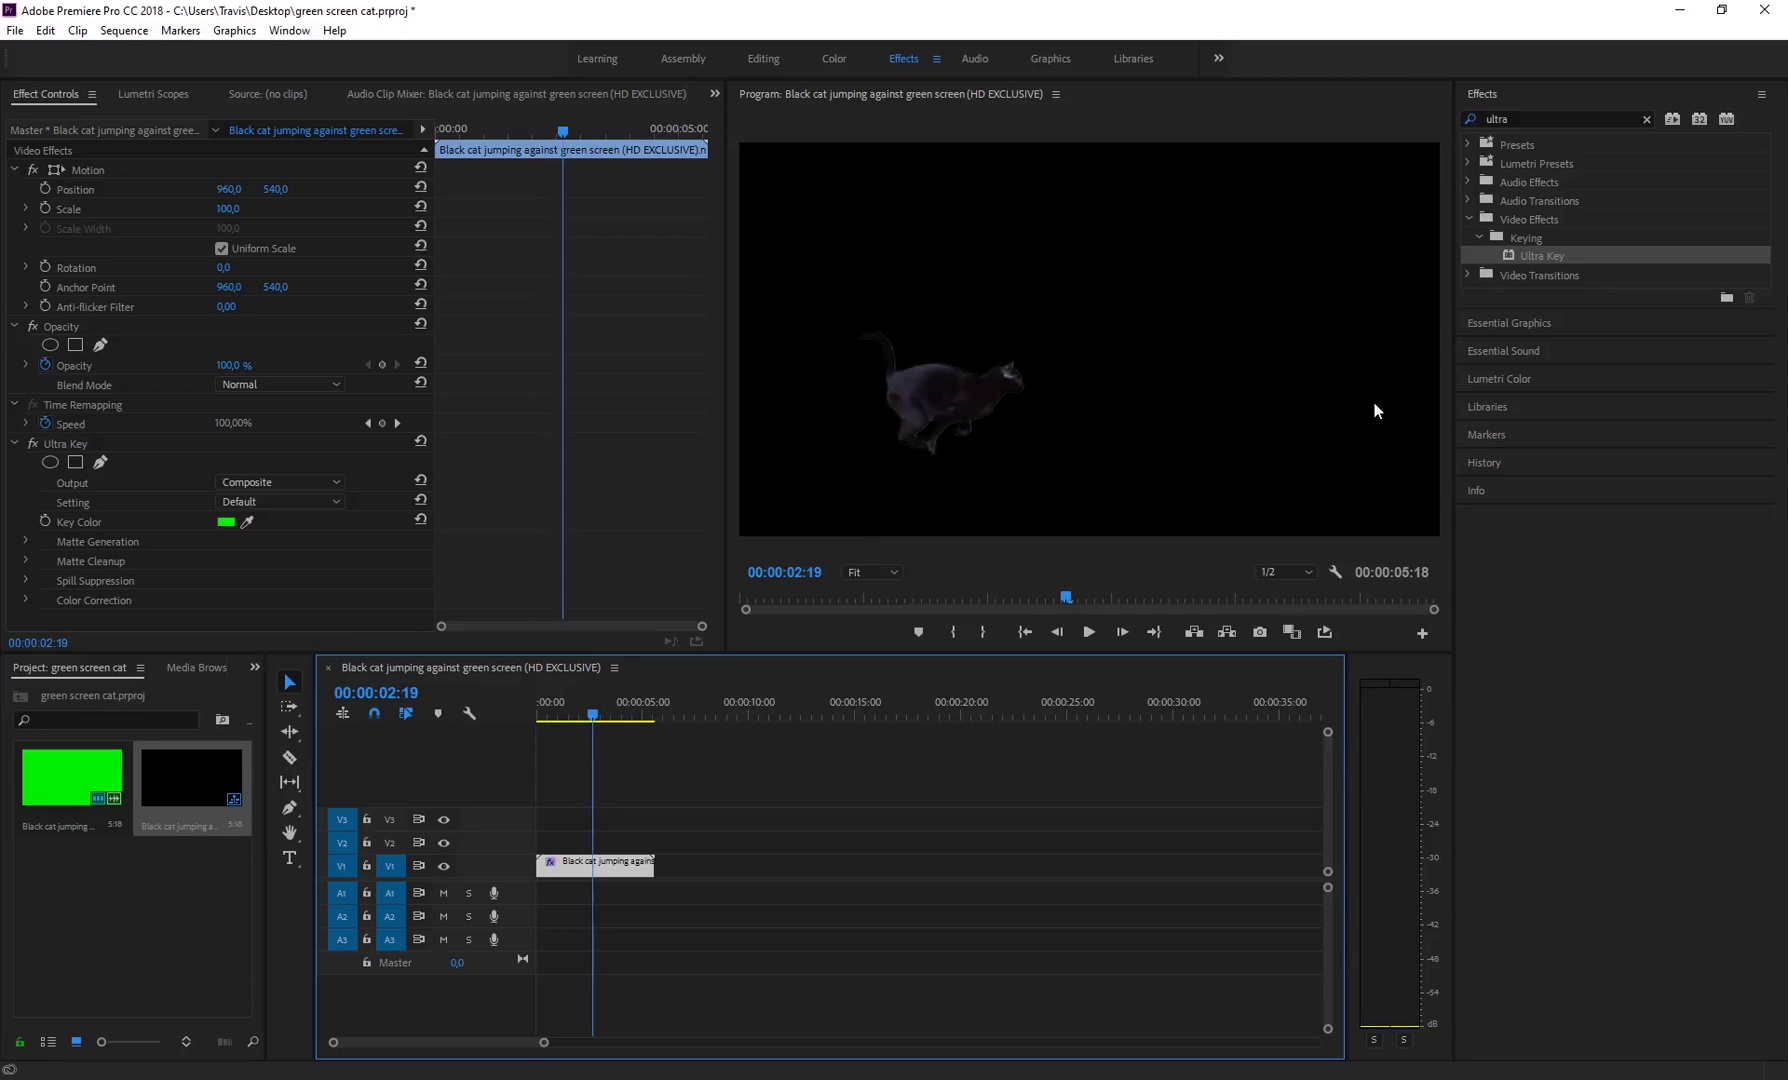
{"action": "left_click_drag", "start_coordinate": [555, 716], "coordinate": [575, 719]}
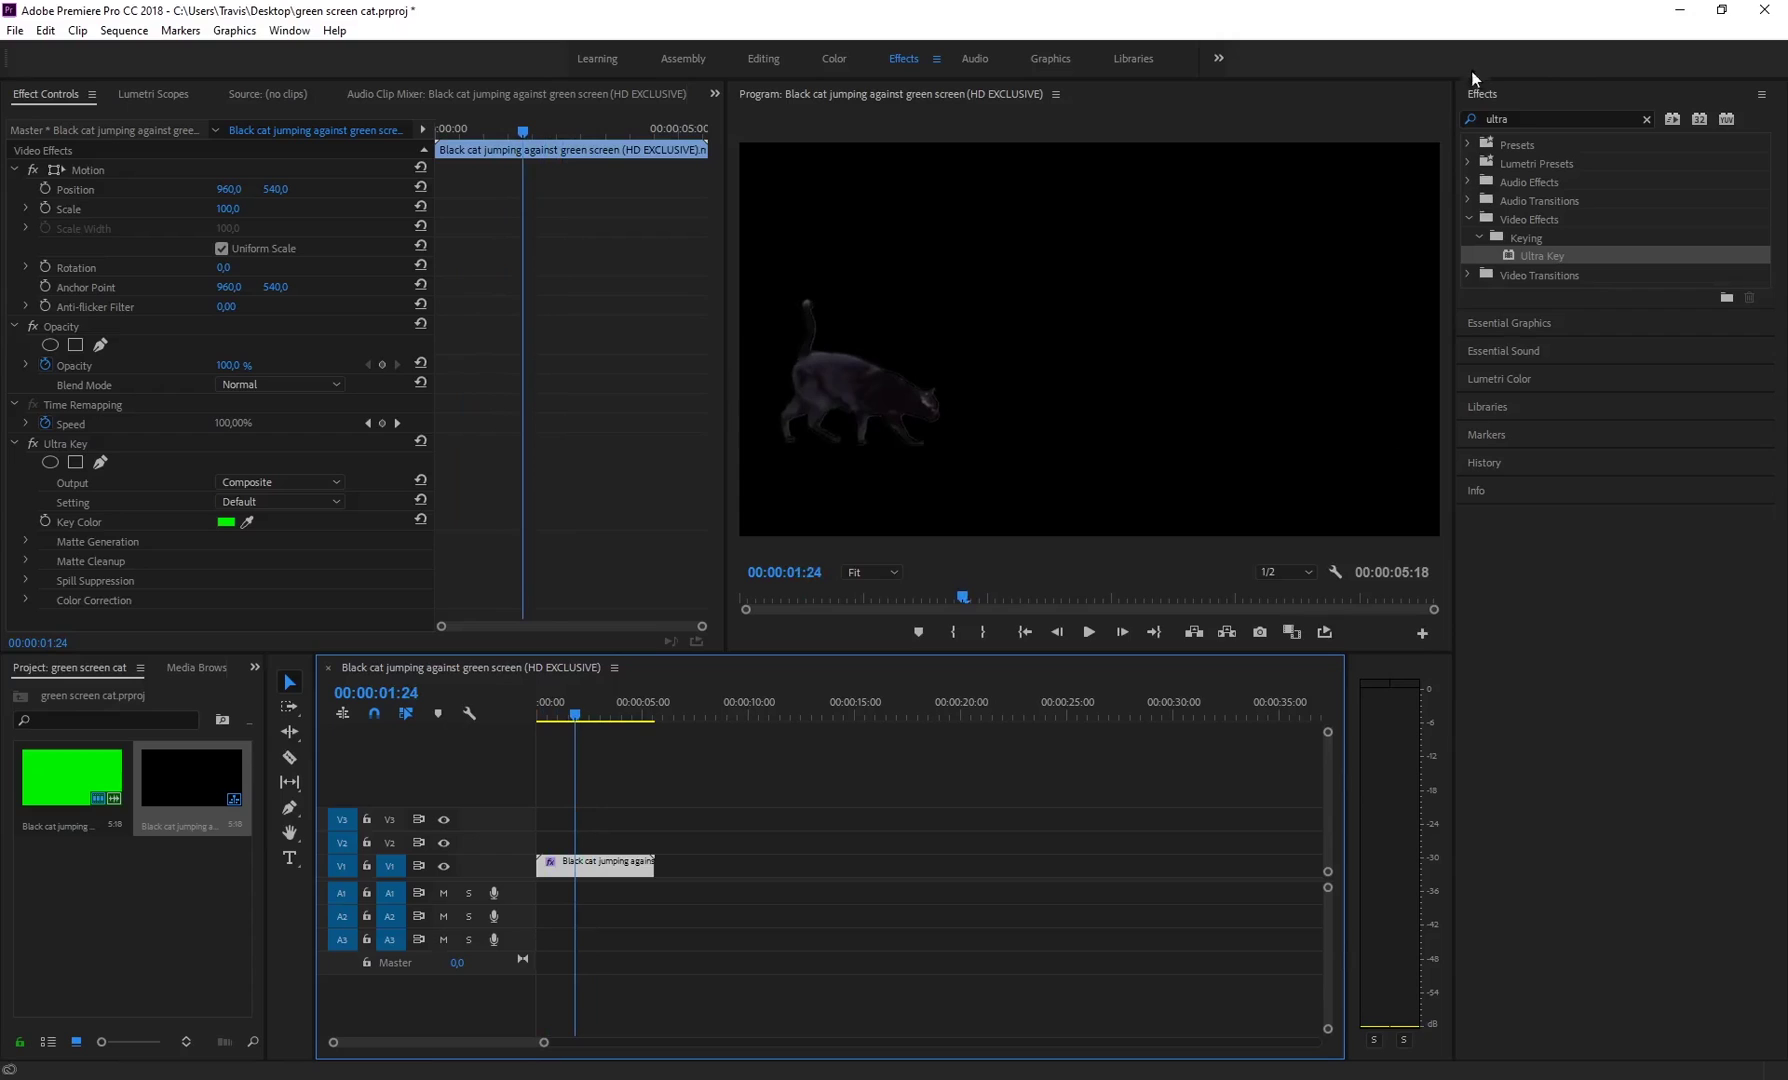
- Find the Crop effect and apply it to the black cat clip on track V1
{"action": "left_click", "coordinate": [1480, 118]}
{"action": "type", "text": "crop"}
{"action": "left_click_drag", "start_coordinate": [1531, 257], "coordinate": [590, 864]}
{"action": "scroll", "coordinate": [290, 556], "scroll_direction": "down", "scroll_amount": 3}
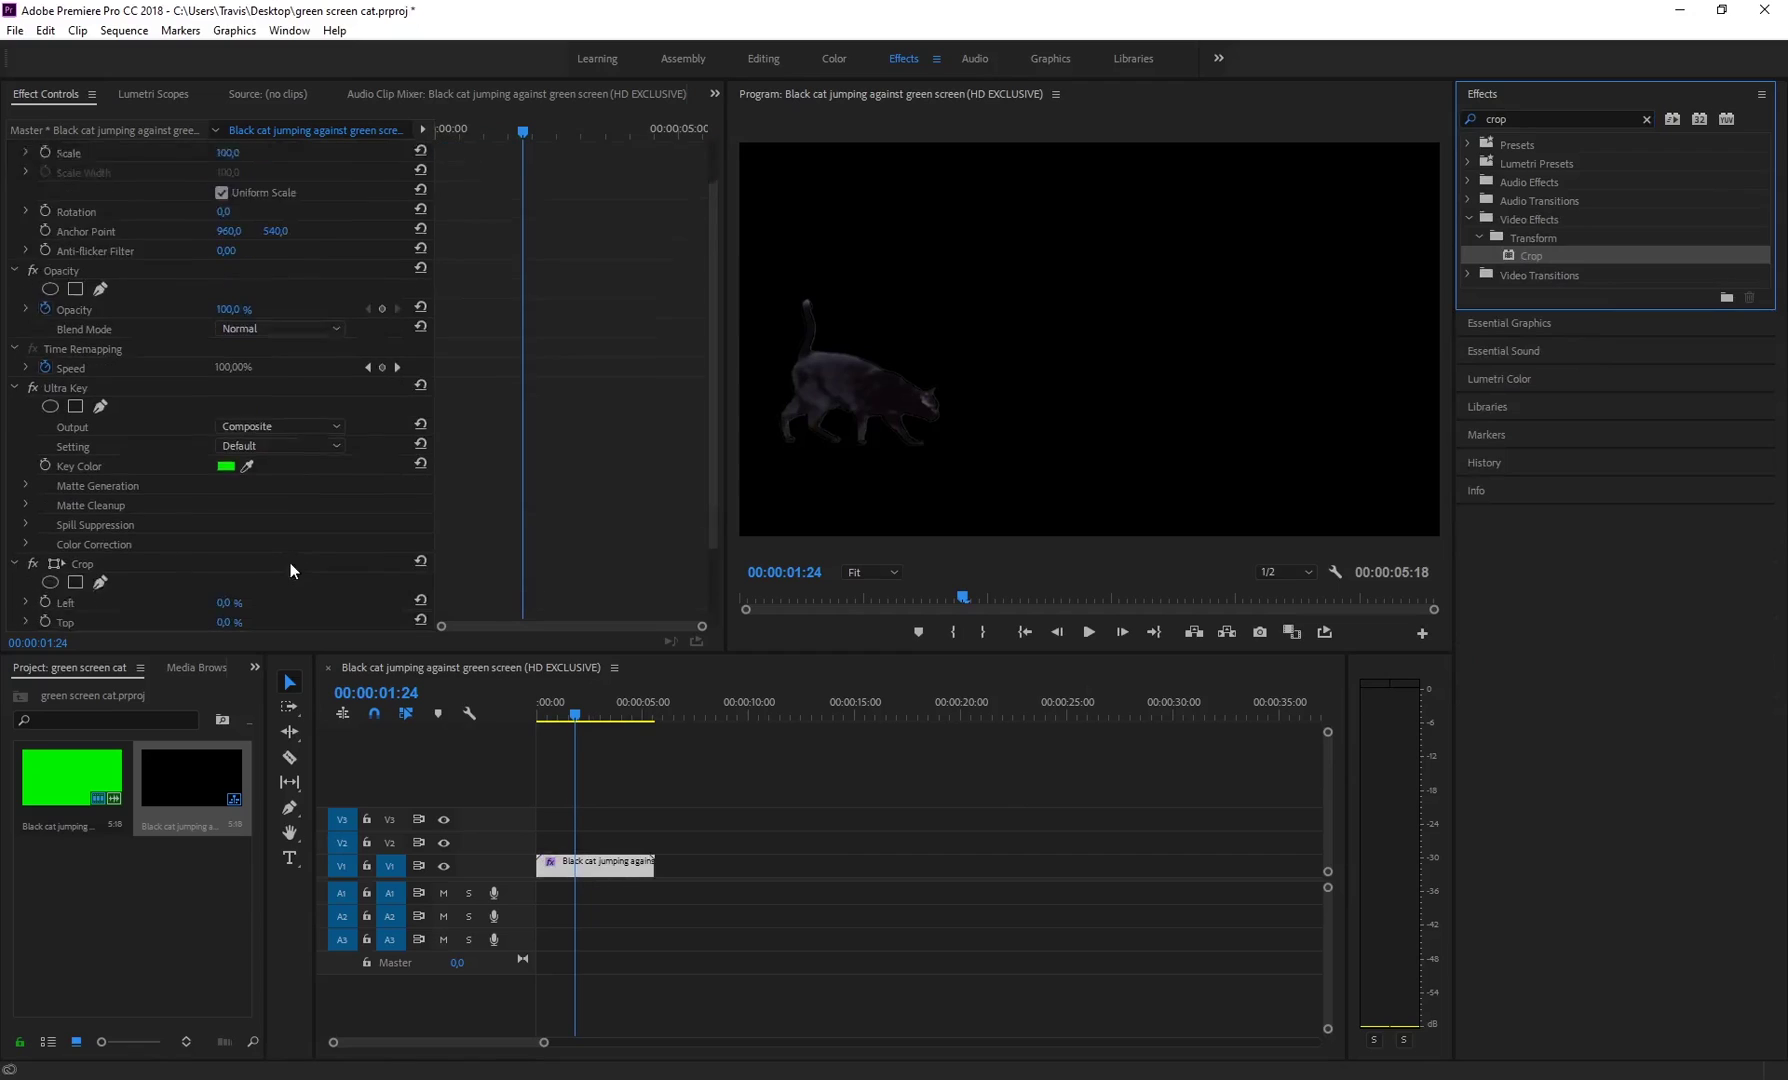
{"action": "mouse_move", "coordinate": [225, 528]}
{"action": "left_mouse_down"}
{"action": "mouse_move", "coordinate": [300, 528]}
{"action": "mouse_move", "coordinate": [225, 528]}
{"action": "left_mouse_up"}
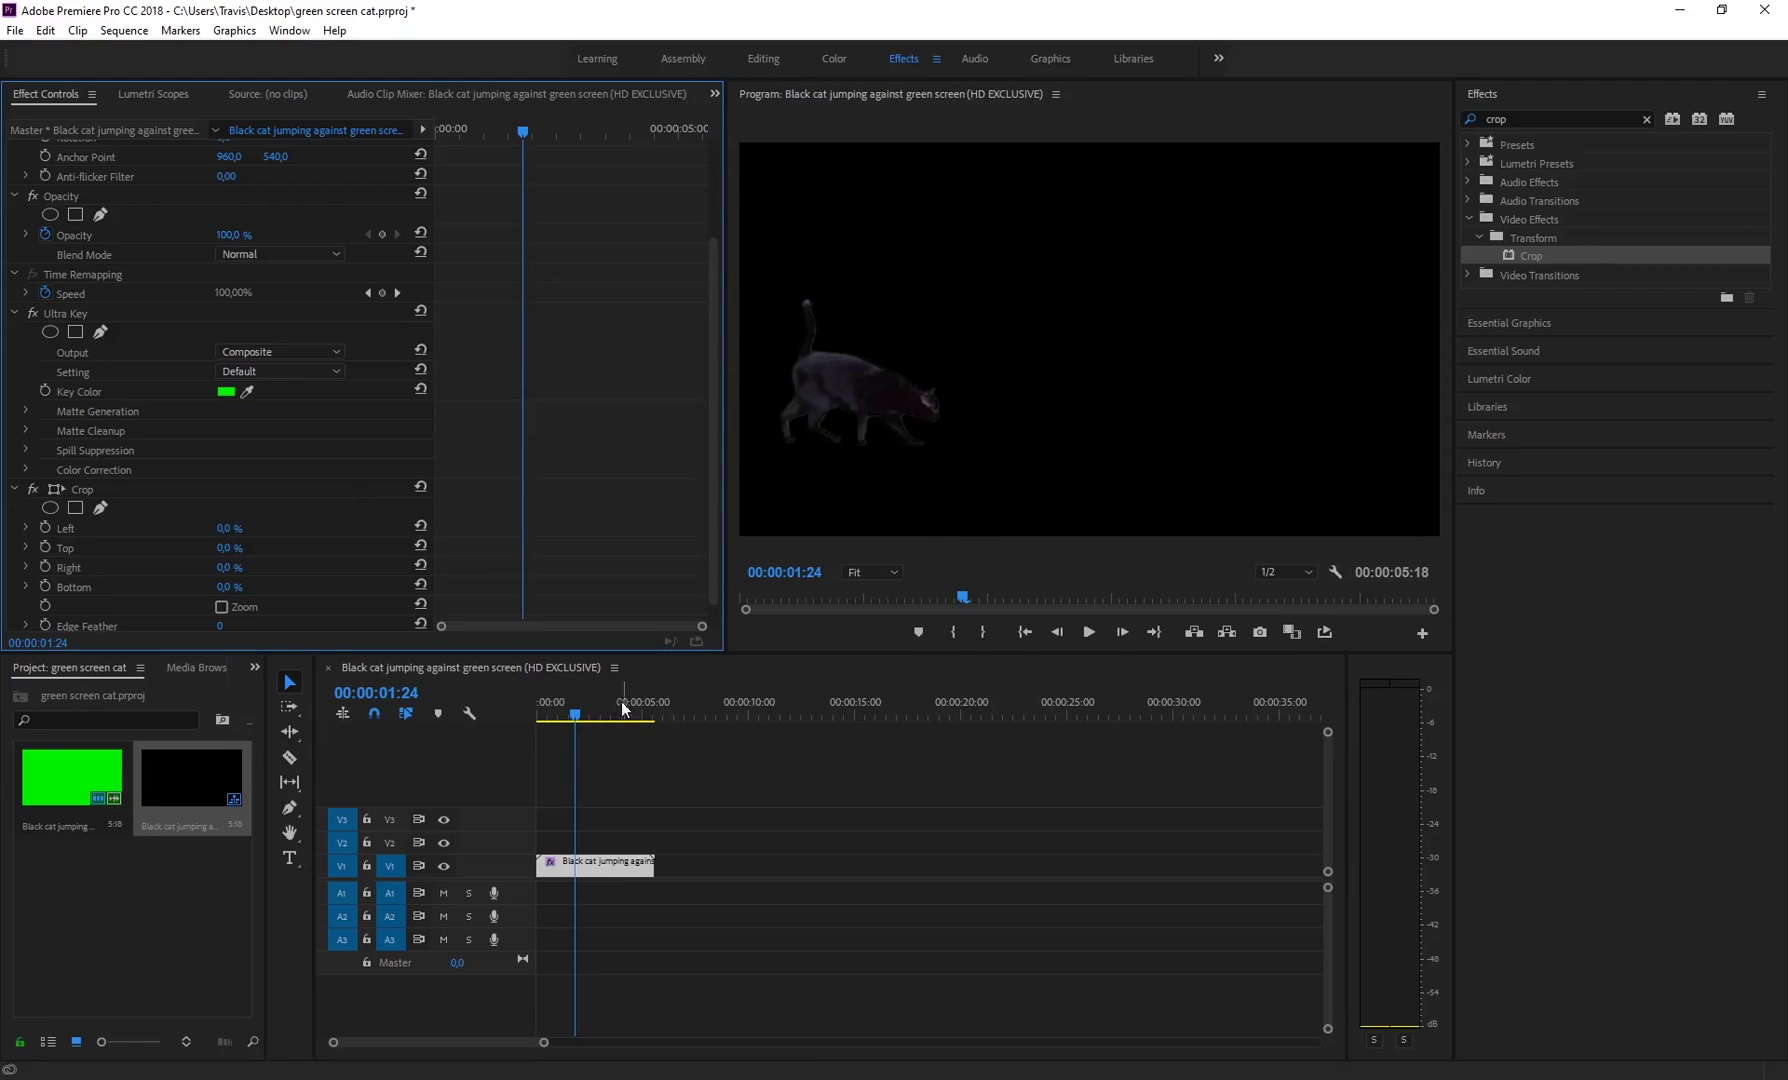
- Return the playhead to the start and set up a media export in QuickTime format with the TRANSPARENT BACKGROUND VIDEOS preset
{"action": "left_click_drag", "start_coordinate": [577, 716], "coordinate": [485, 719]}
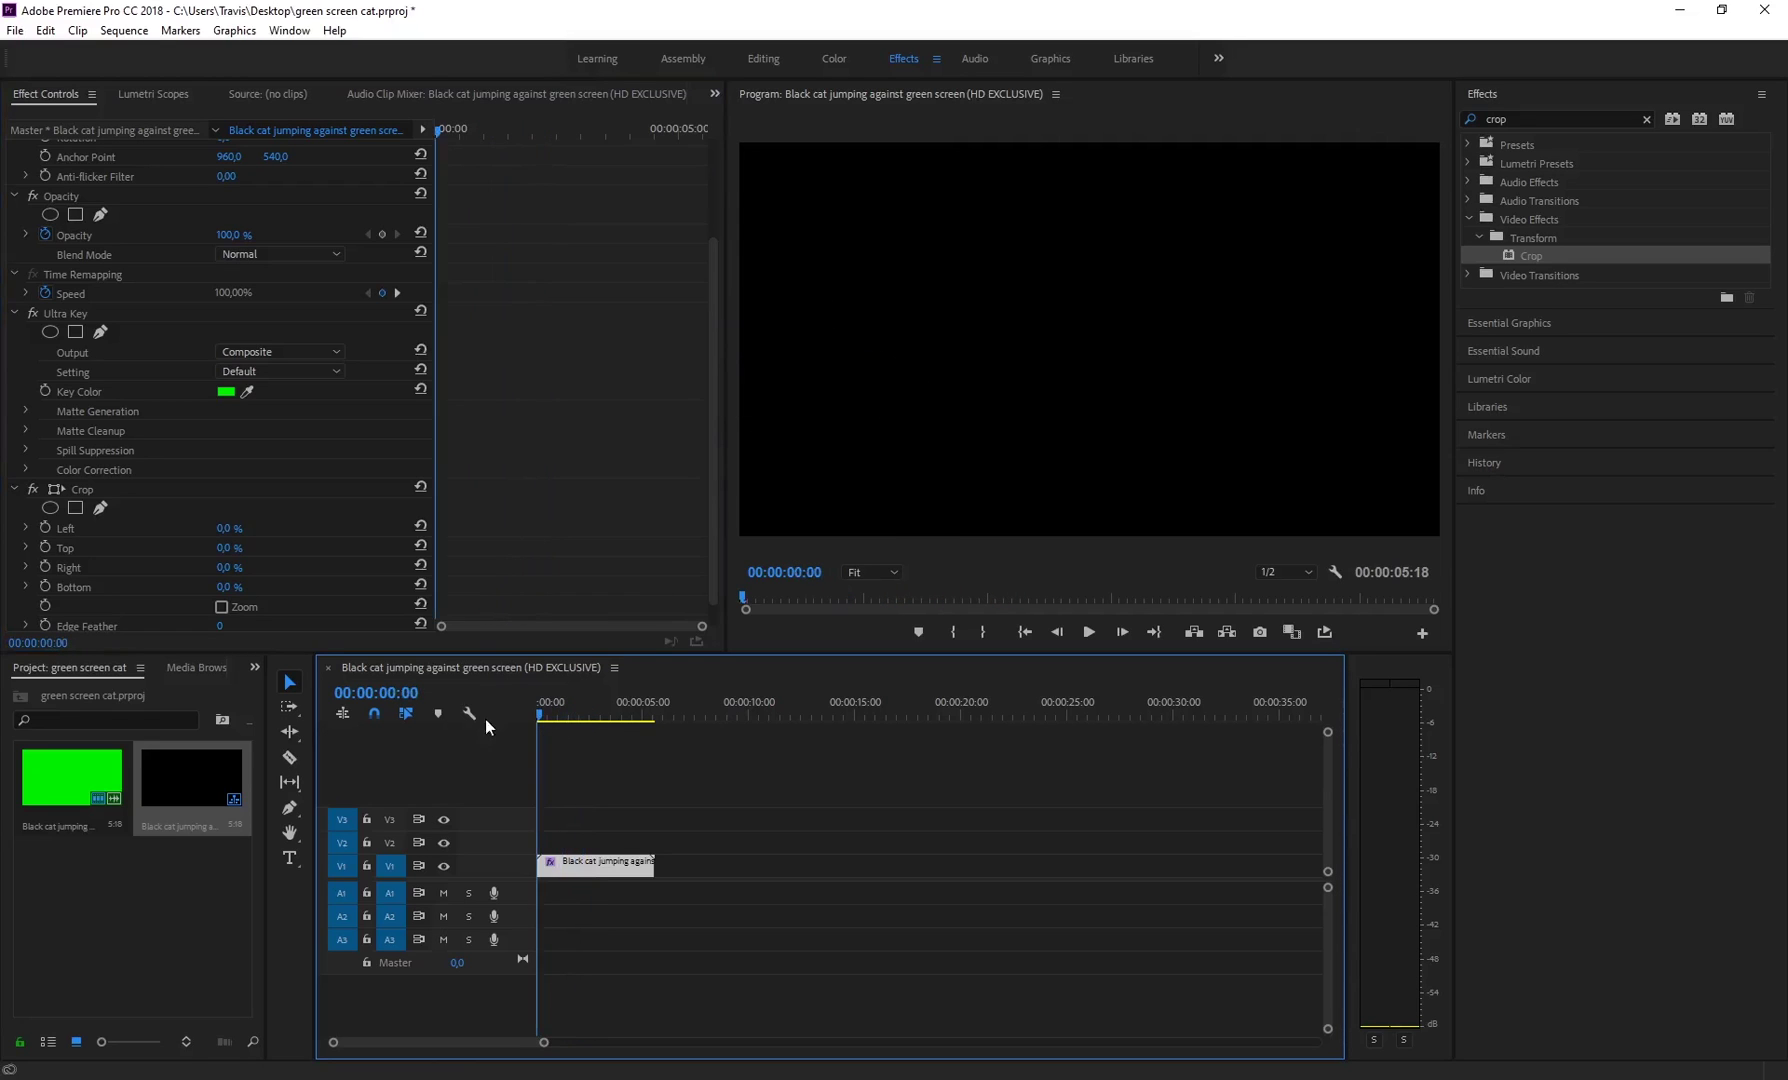
{"action": "left_click", "coordinate": [14, 31]}
{"action": "mouse_move", "coordinate": [231, 592]}
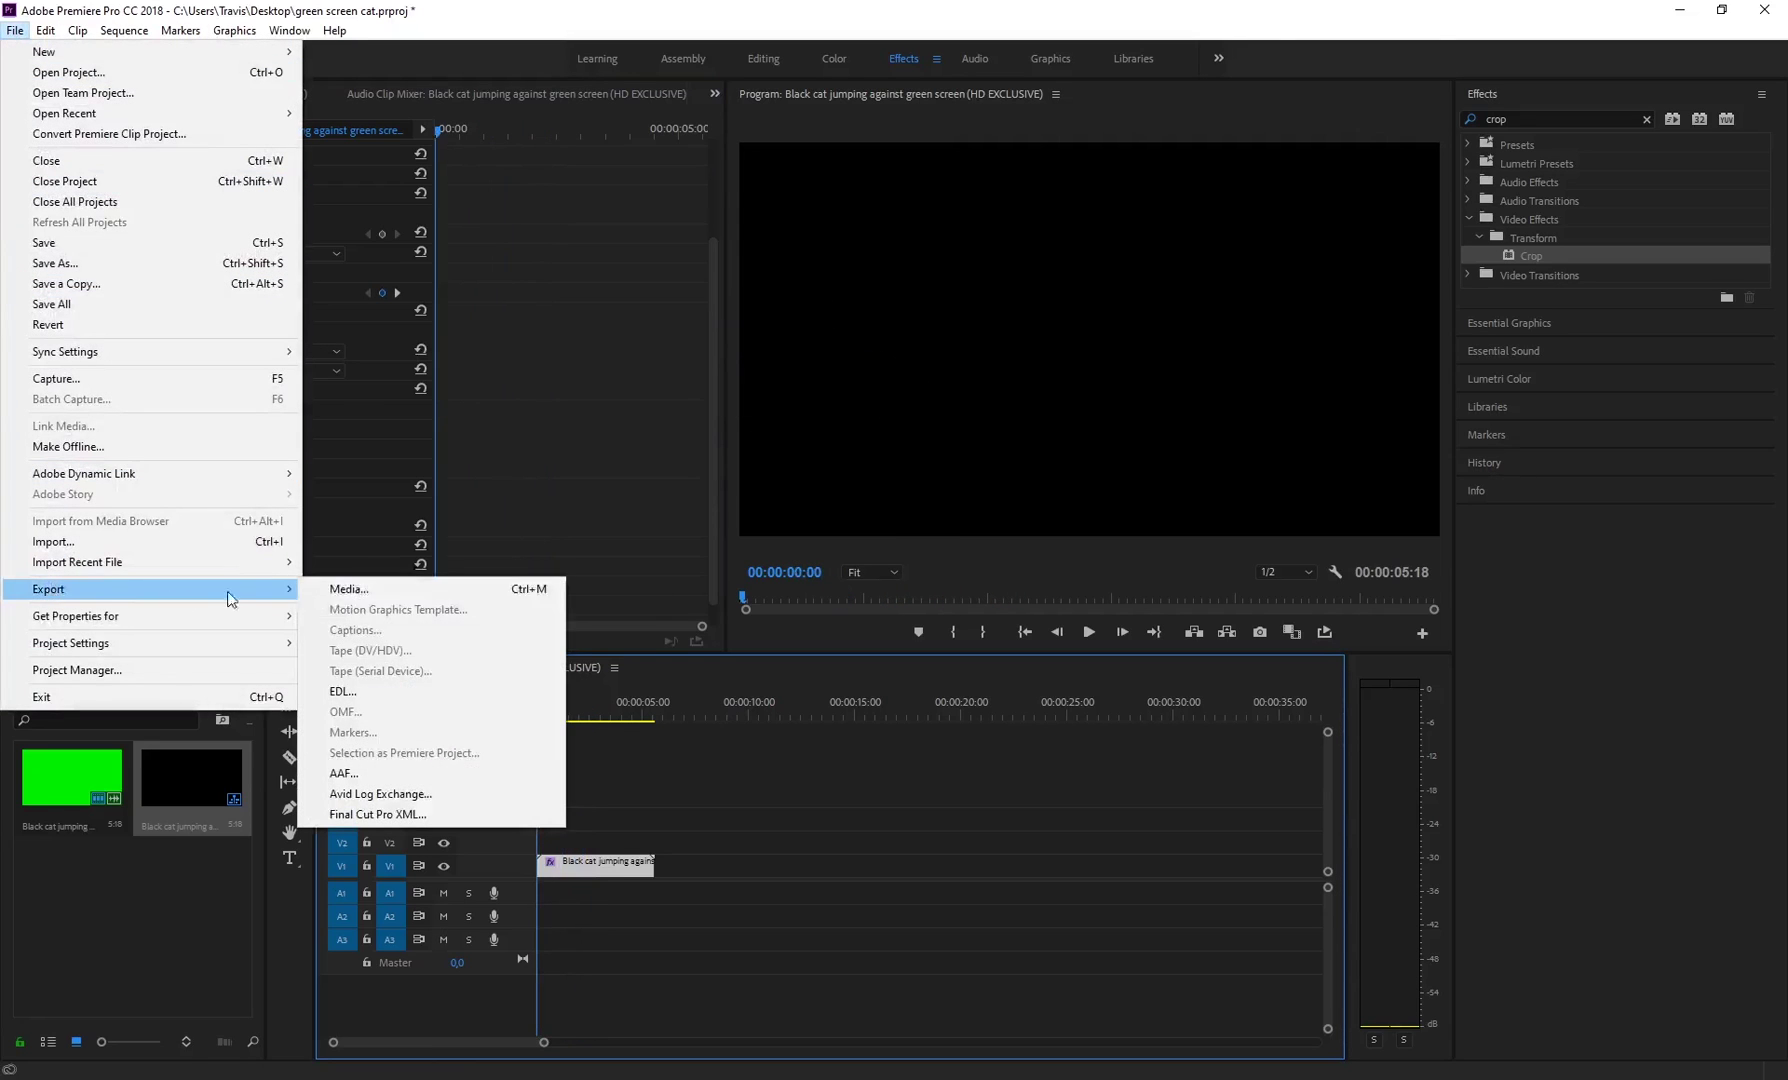
{"action": "left_click", "coordinate": [345, 589]}
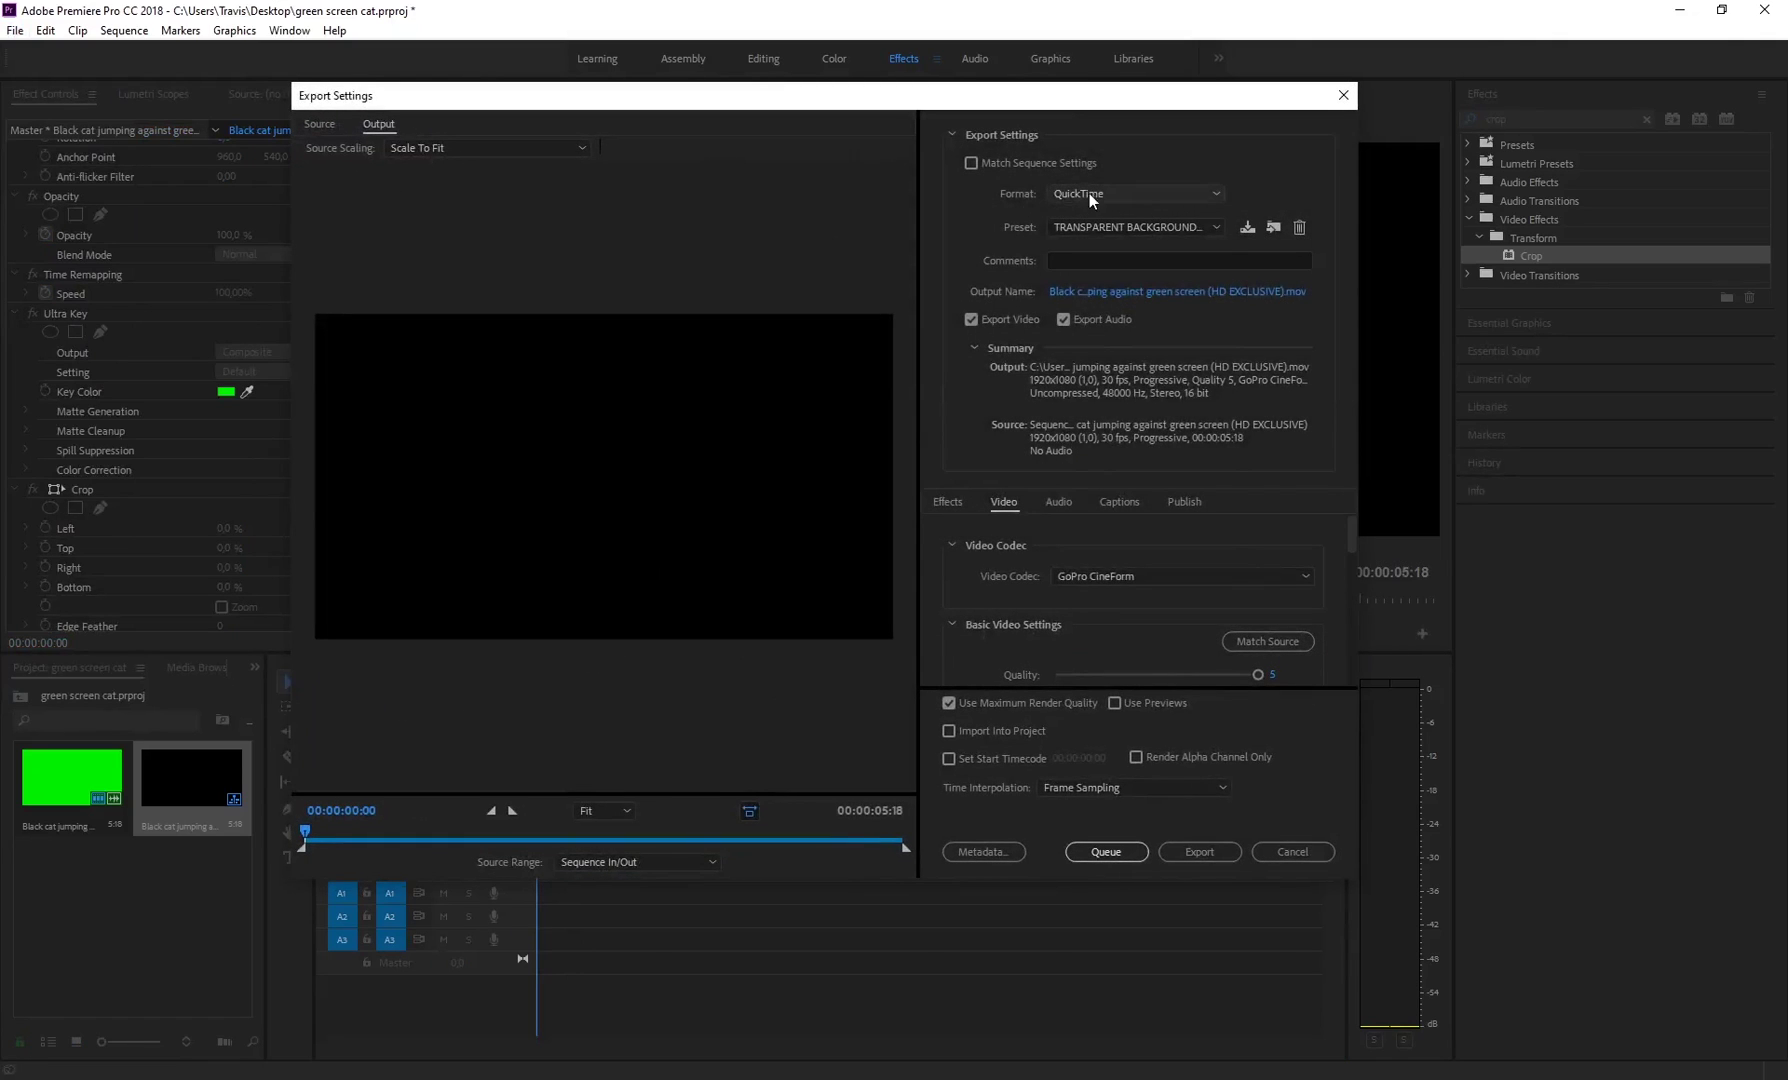
{"action": "left_click", "coordinate": [1090, 193]}
{"action": "left_click", "coordinate": [1113, 721]}
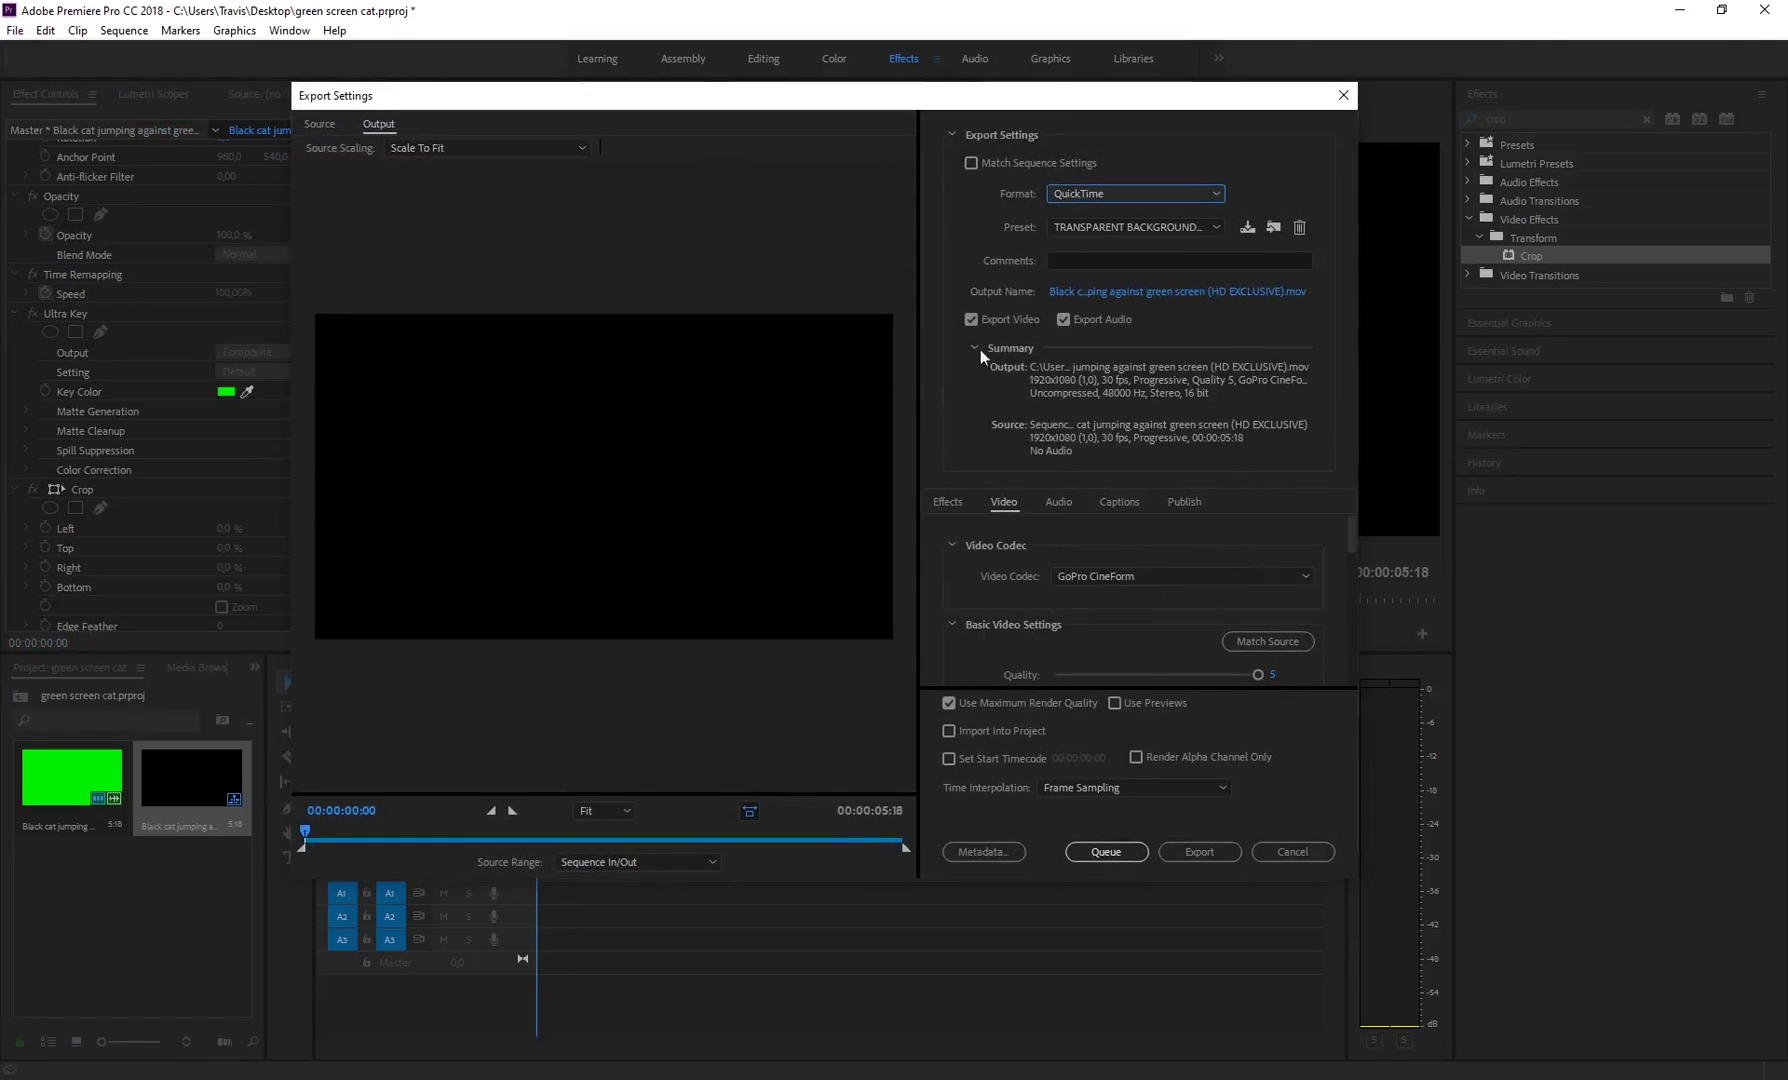
{"action": "left_click", "coordinate": [1097, 230]}
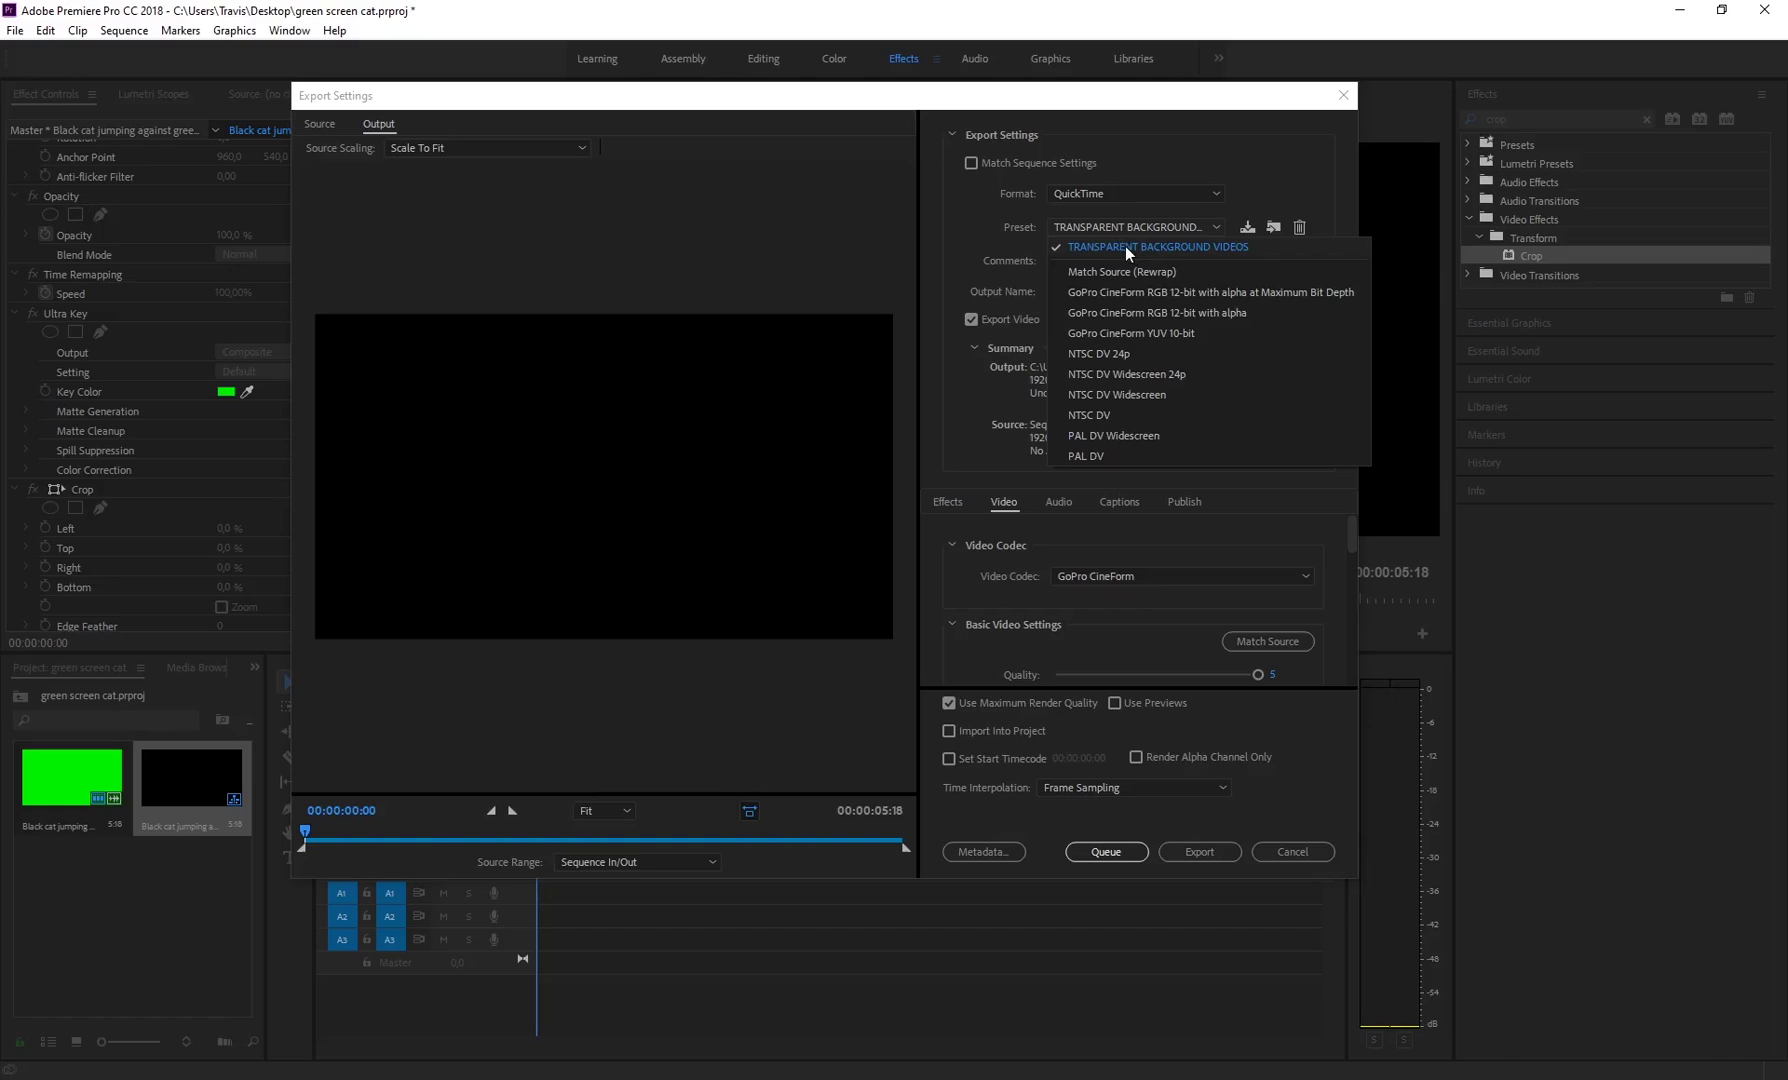
{"action": "left_click", "coordinate": [1125, 248]}
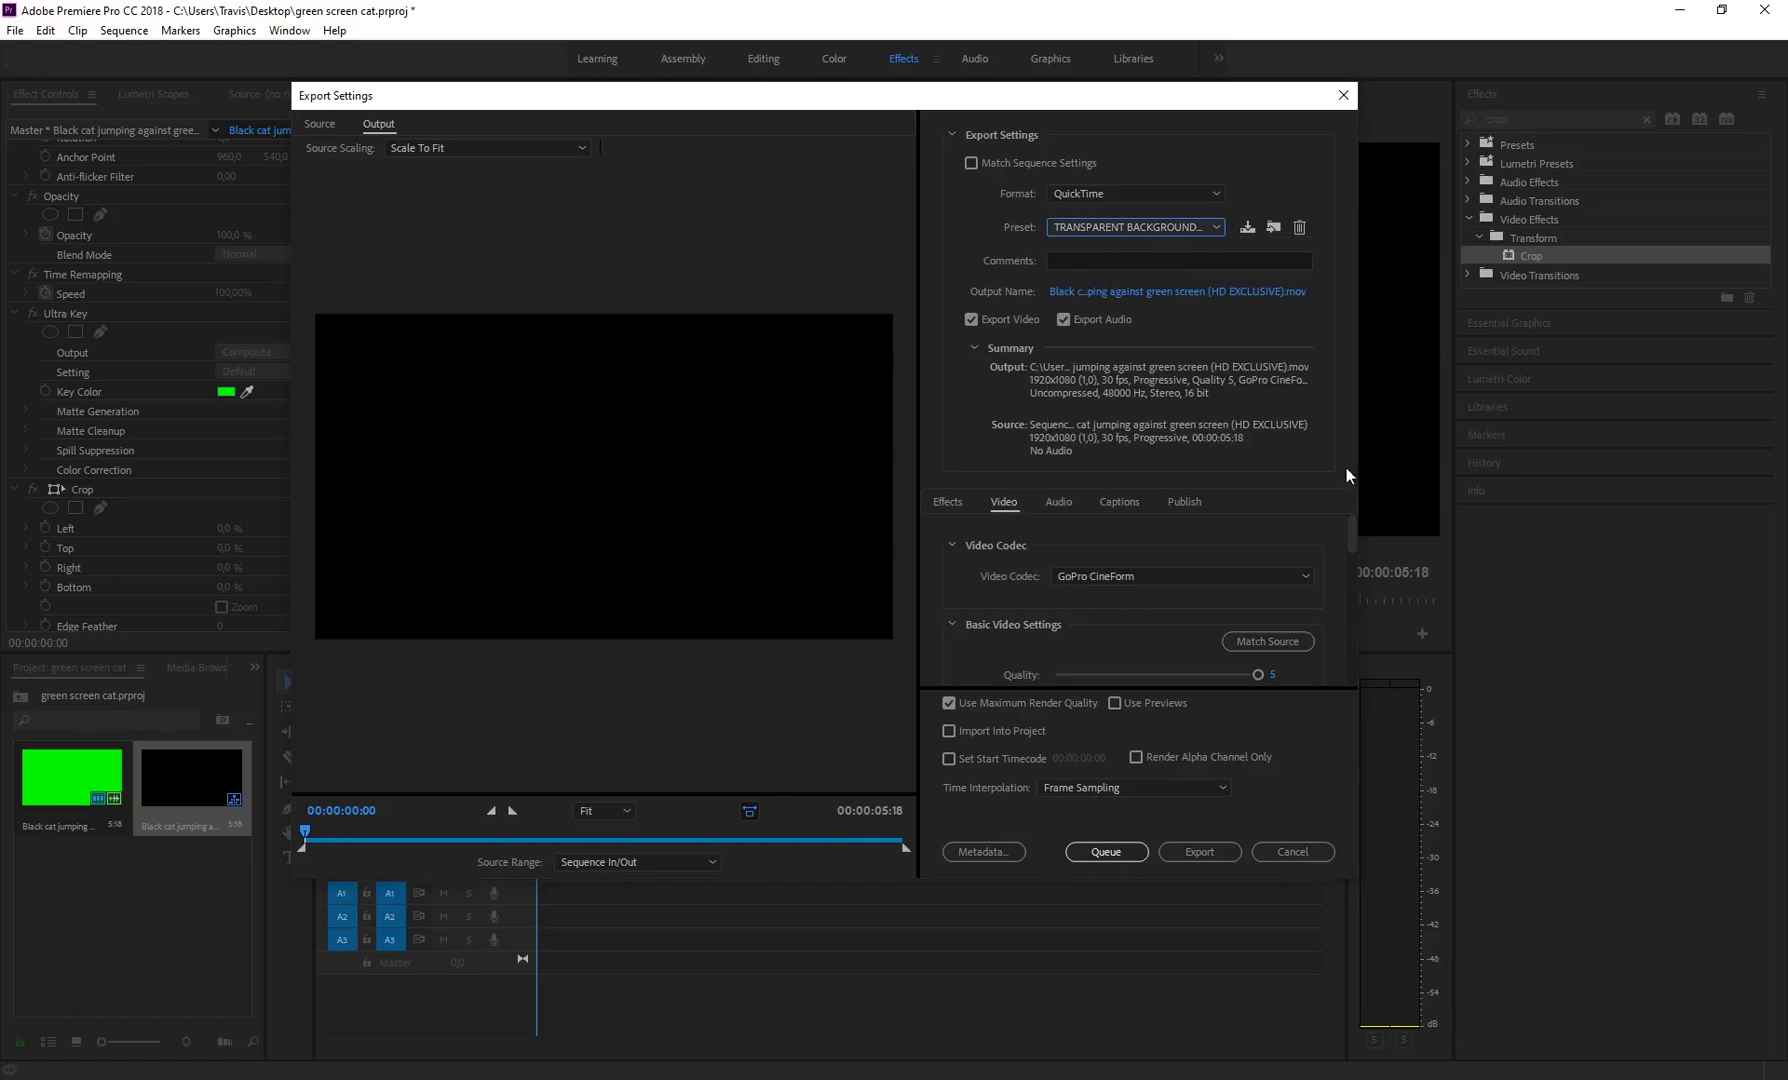
- Examine the export's video codec, depth and maximum render quality settings
{"action": "scroll", "coordinate": [1352, 540], "scroll_direction": "down", "scroll_amount": 1}
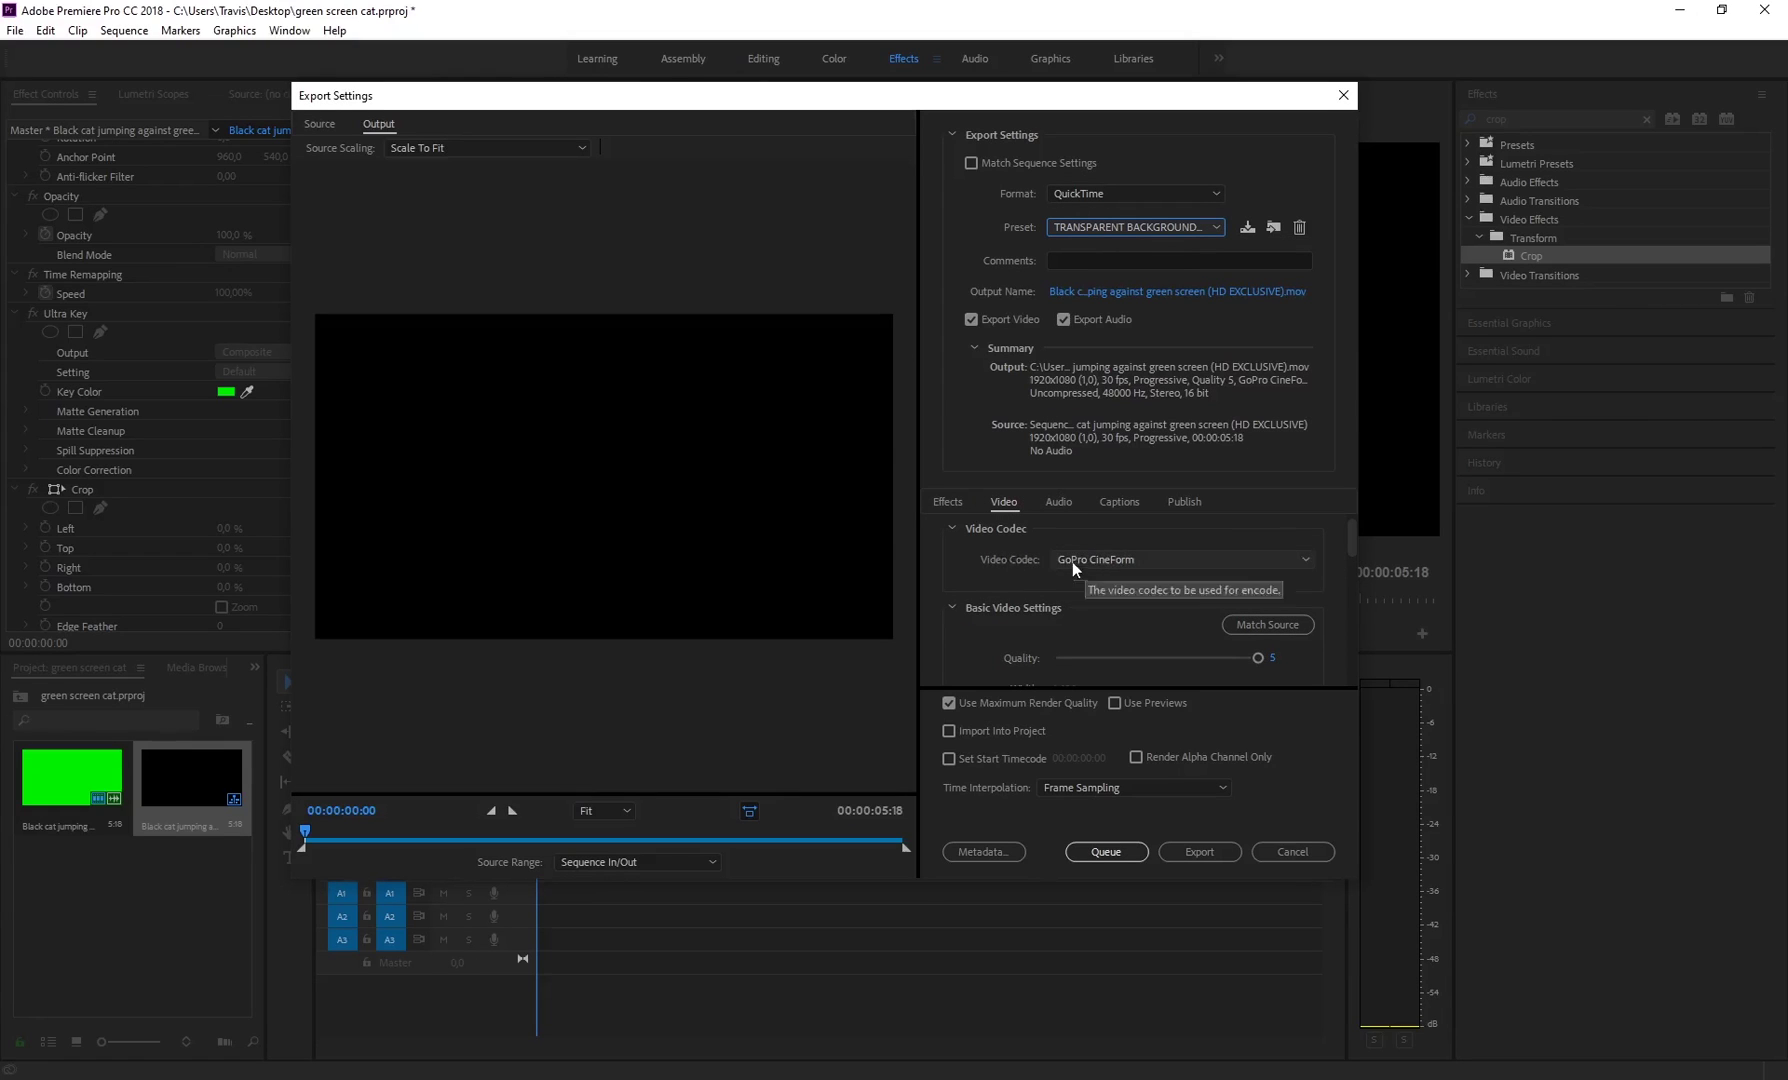
{"action": "left_click", "coordinate": [1123, 560]}
{"action": "left_click", "coordinate": [955, 578]}
{"action": "scroll", "coordinate": [1349, 560], "scroll_direction": "down", "scroll_amount": 5}
{"action": "scroll", "coordinate": [1350, 585], "scroll_direction": "down", "scroll_amount": 5}
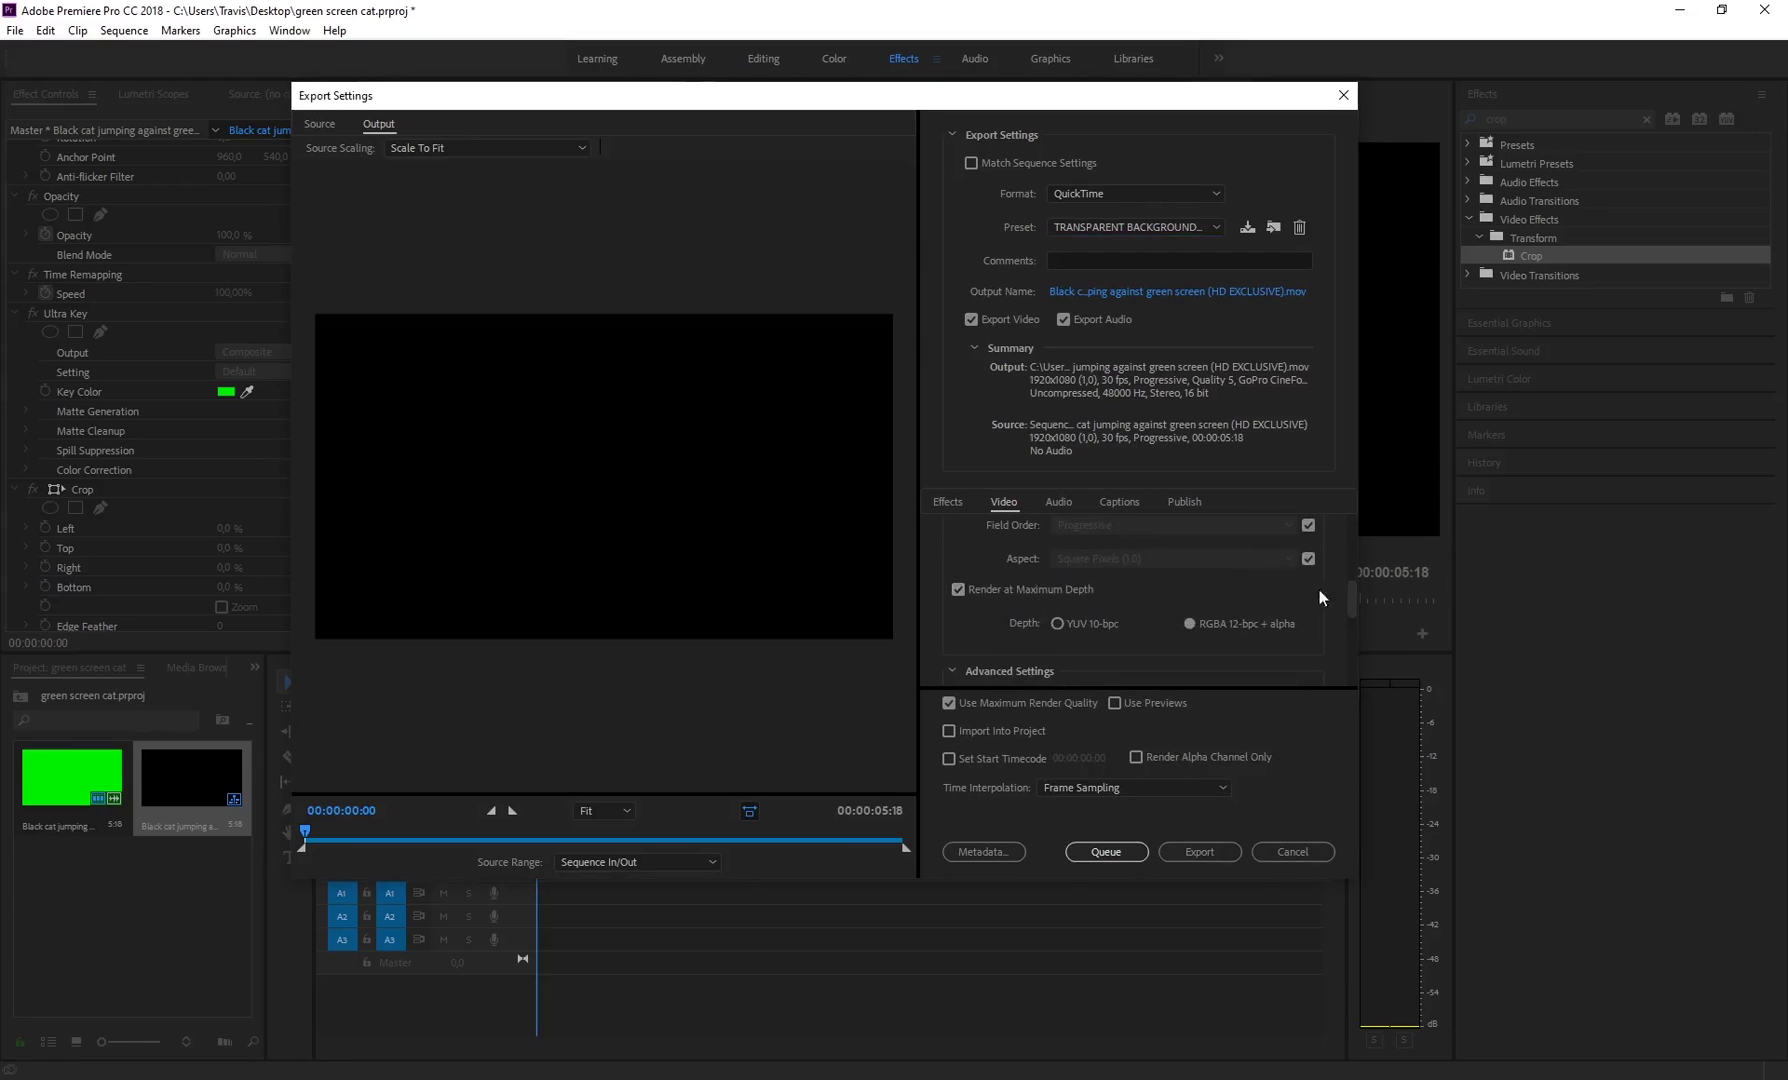
{"action": "left_click_drag", "start_coordinate": [1351, 598], "coordinate": [1316, 672]}
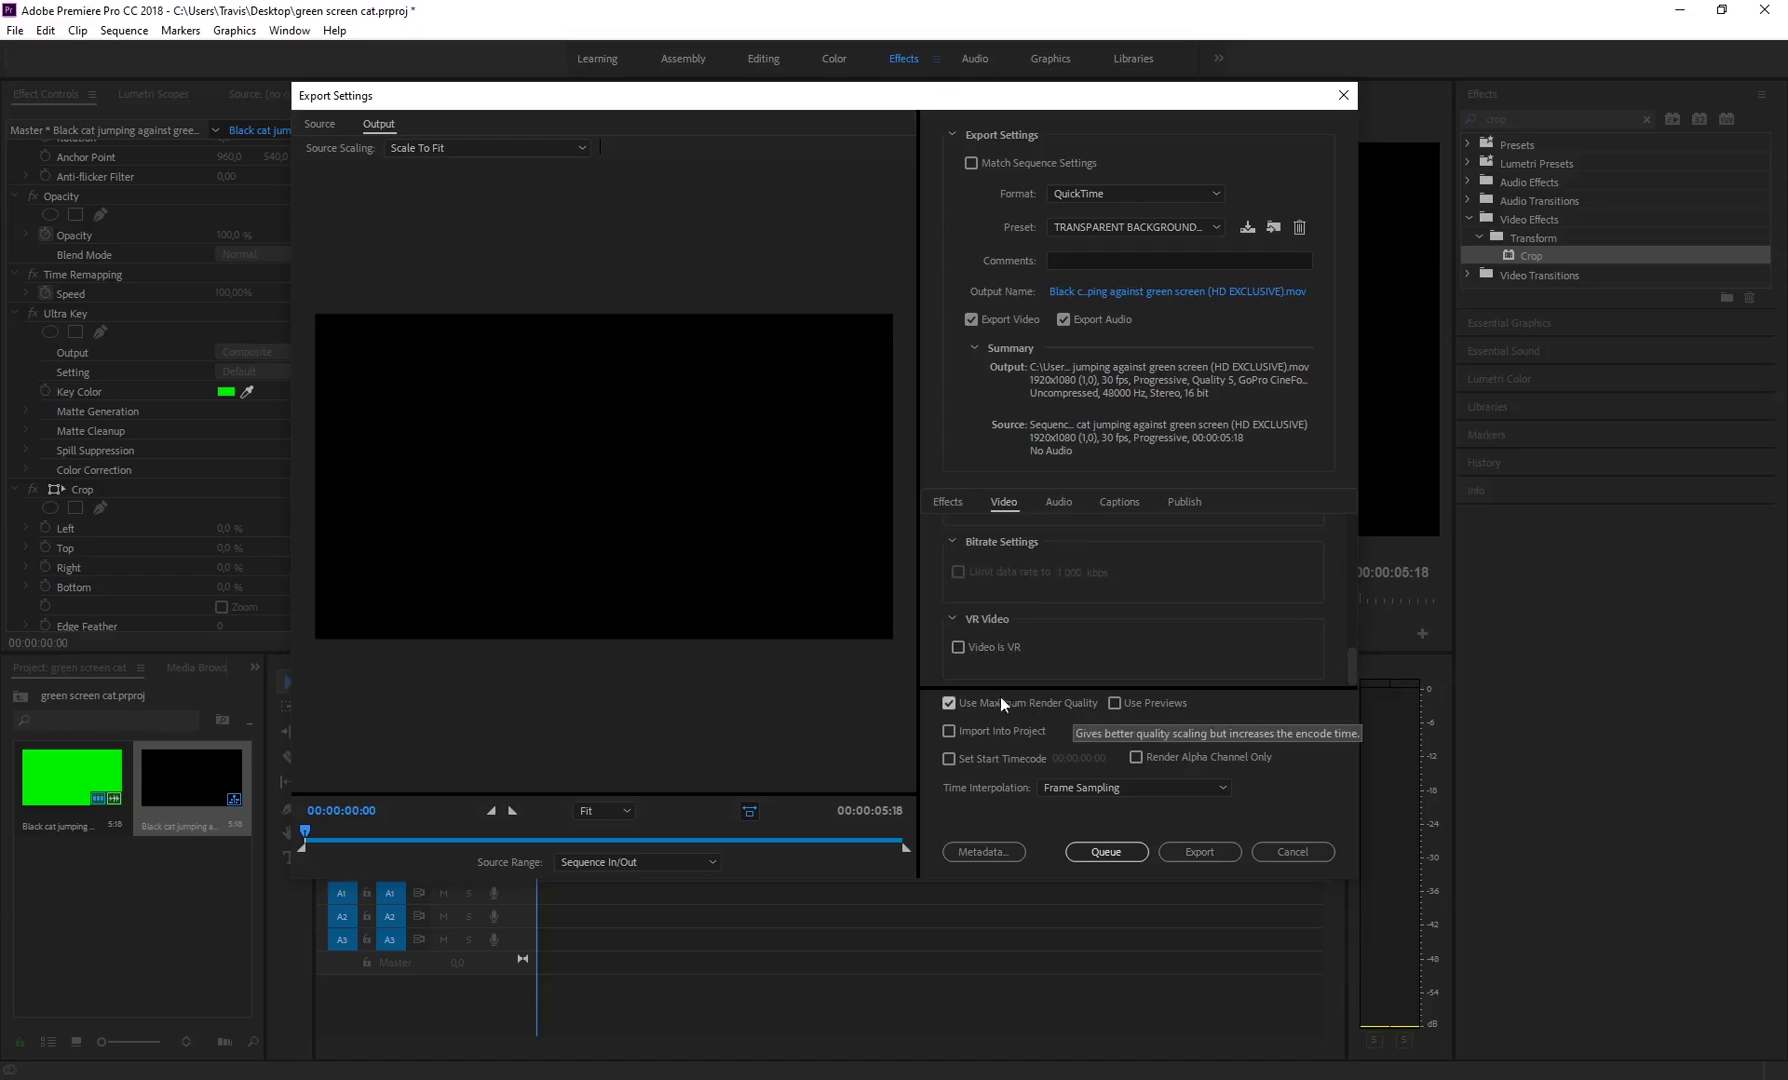
{"action": "left_click_drag", "start_coordinate": [1350, 665], "coordinate": [1353, 519]}
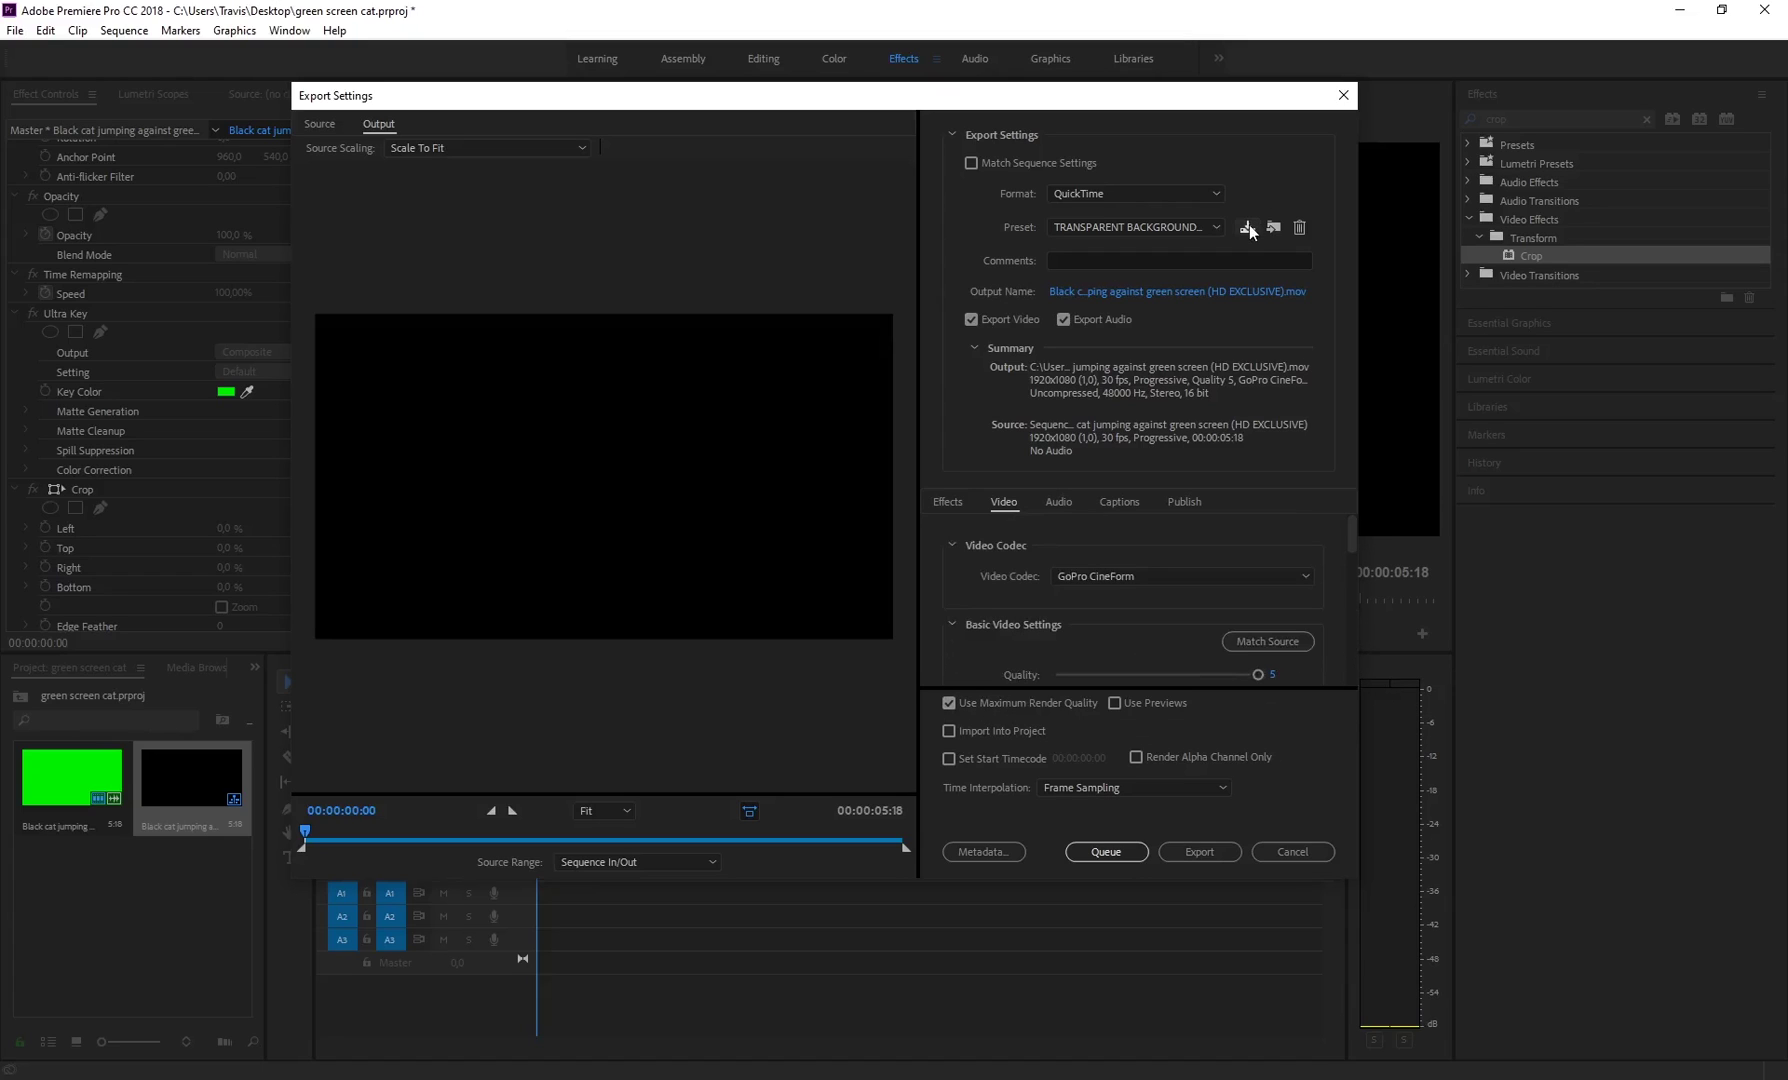
- Export the sequence with the TRANSPARENT BACKGROUND VIDEOS preset and select the resulting .mov file on the desktop
{"action": "left_click", "coordinate": [1160, 229]}
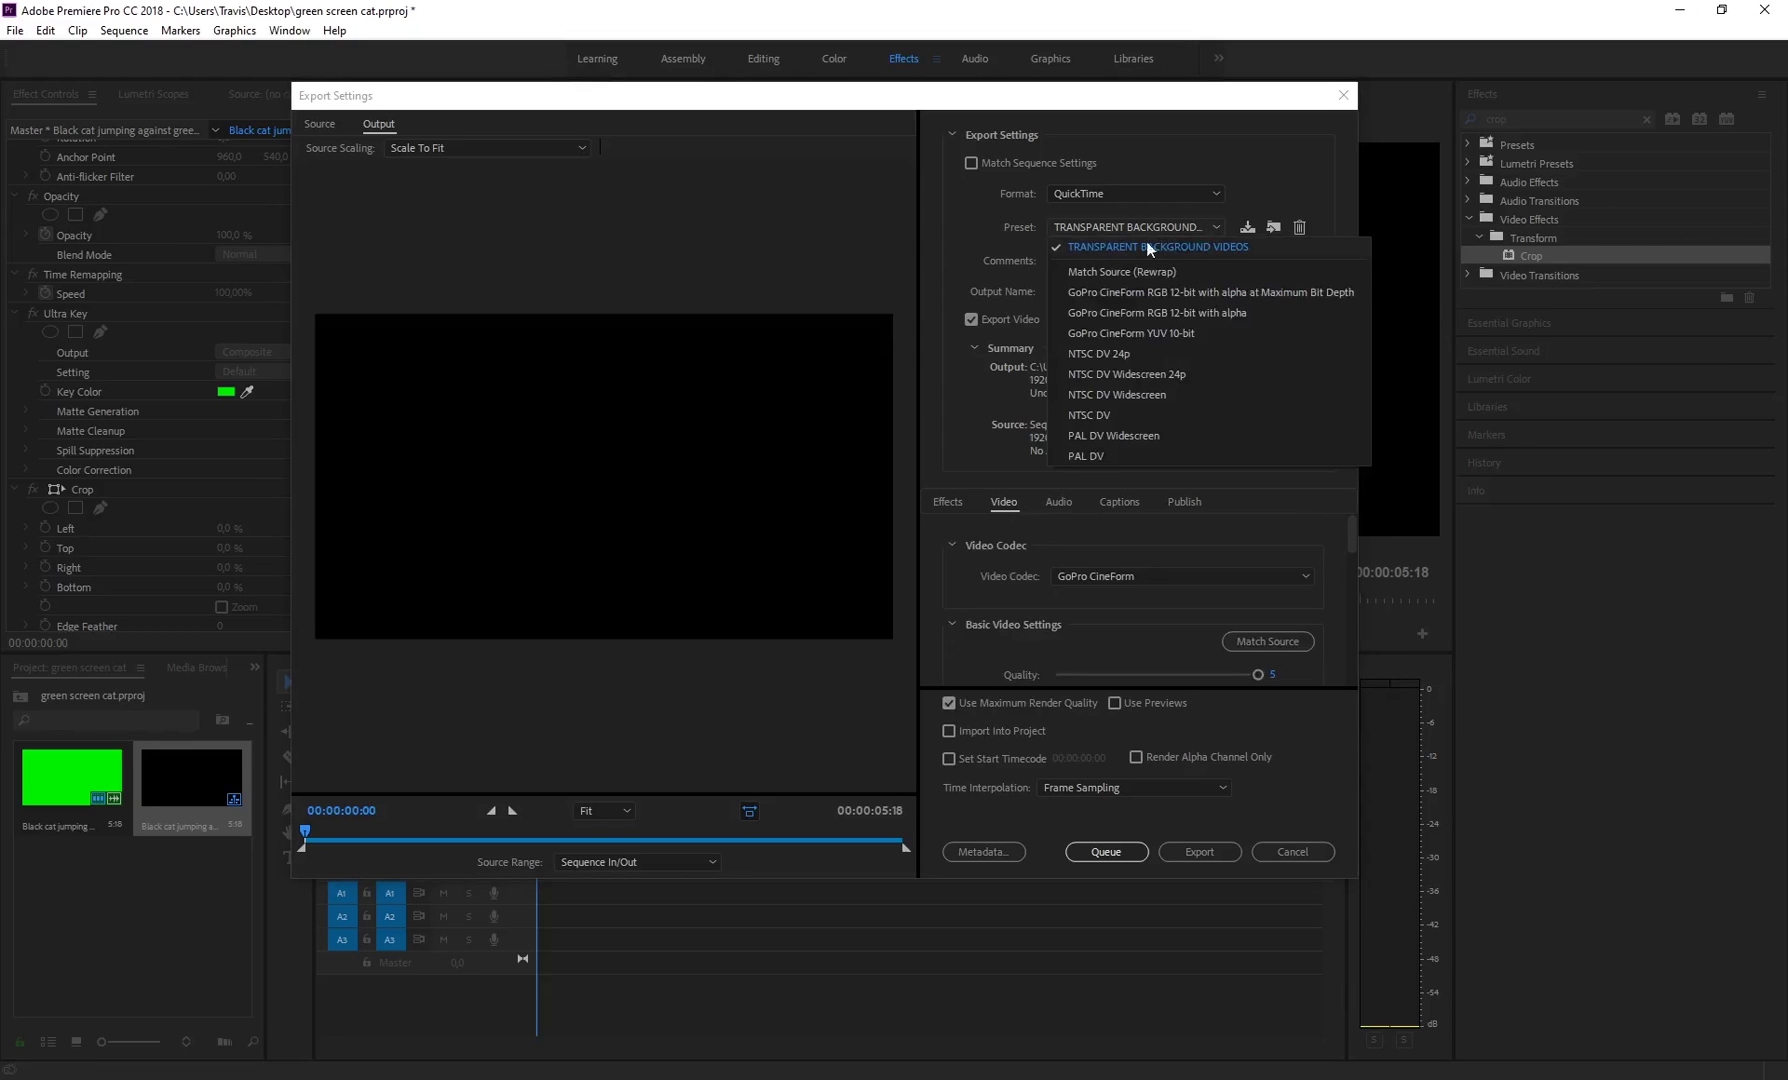
{"action": "left_click", "coordinate": [1172, 245]}
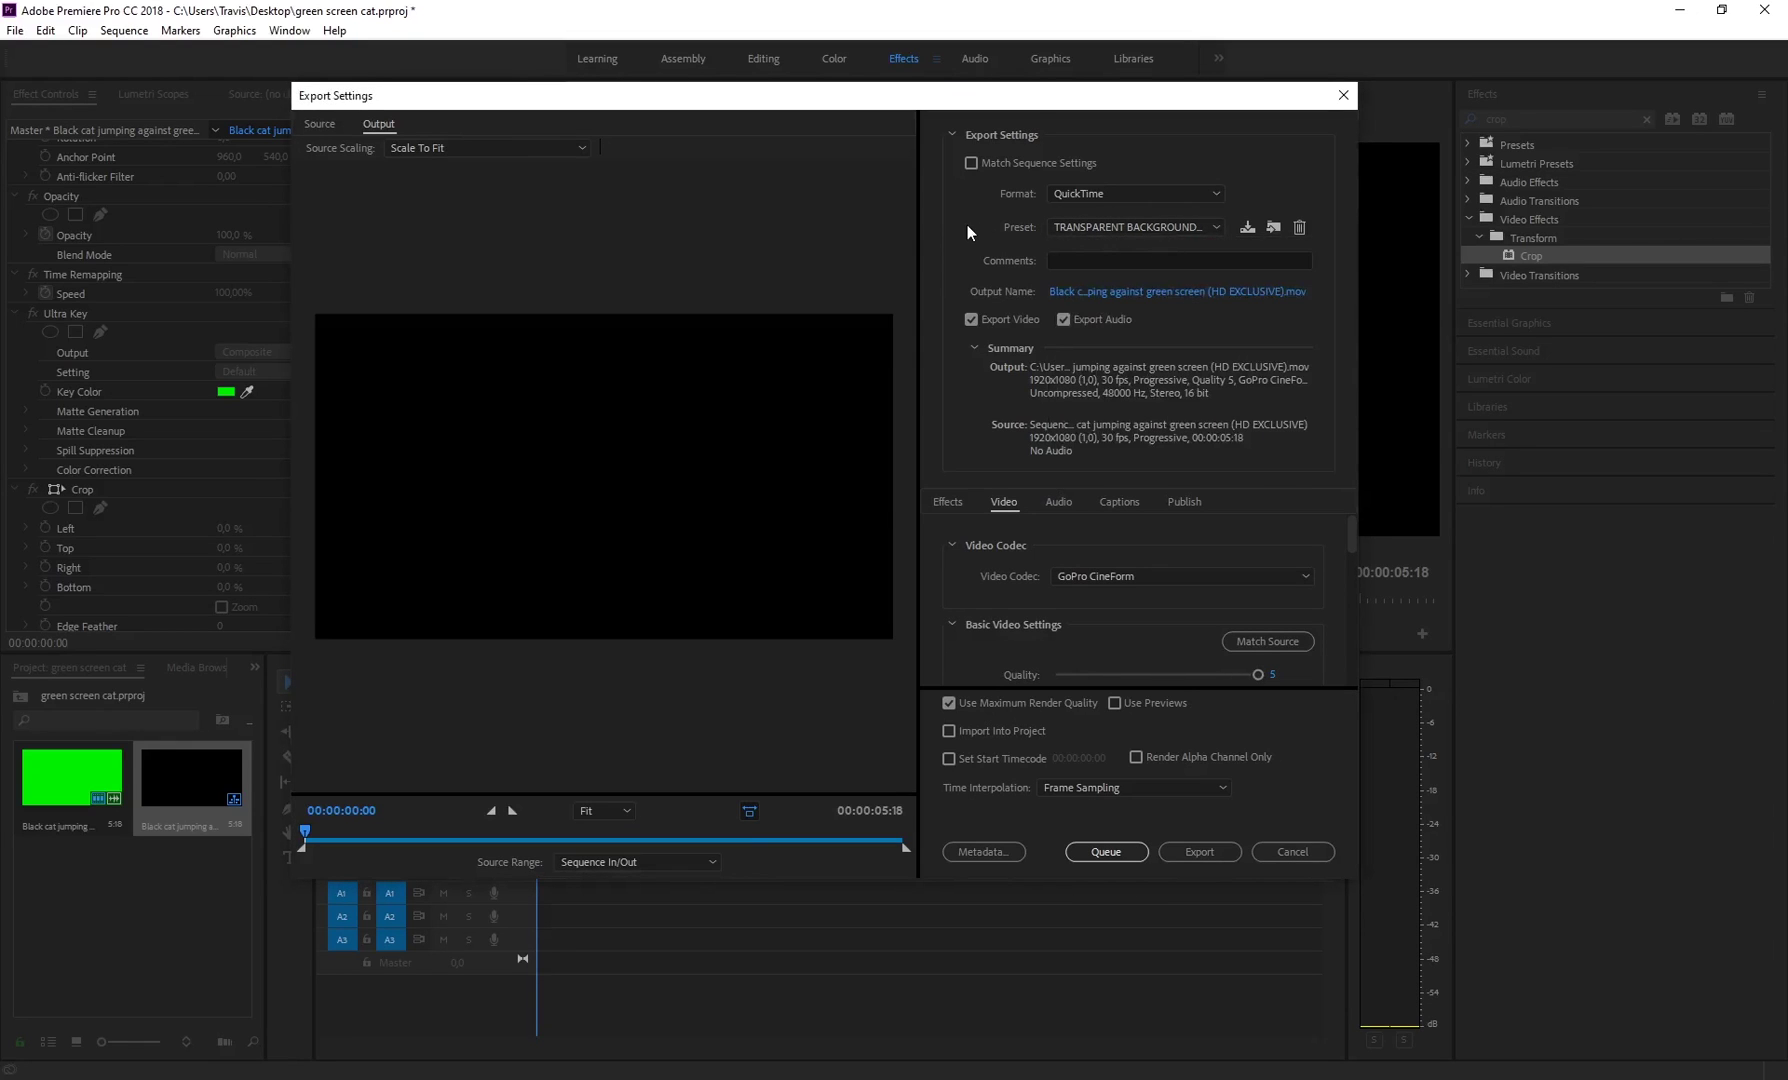
{"action": "left_click_drag", "start_coordinate": [642, 97], "coordinate": [580, 91]}
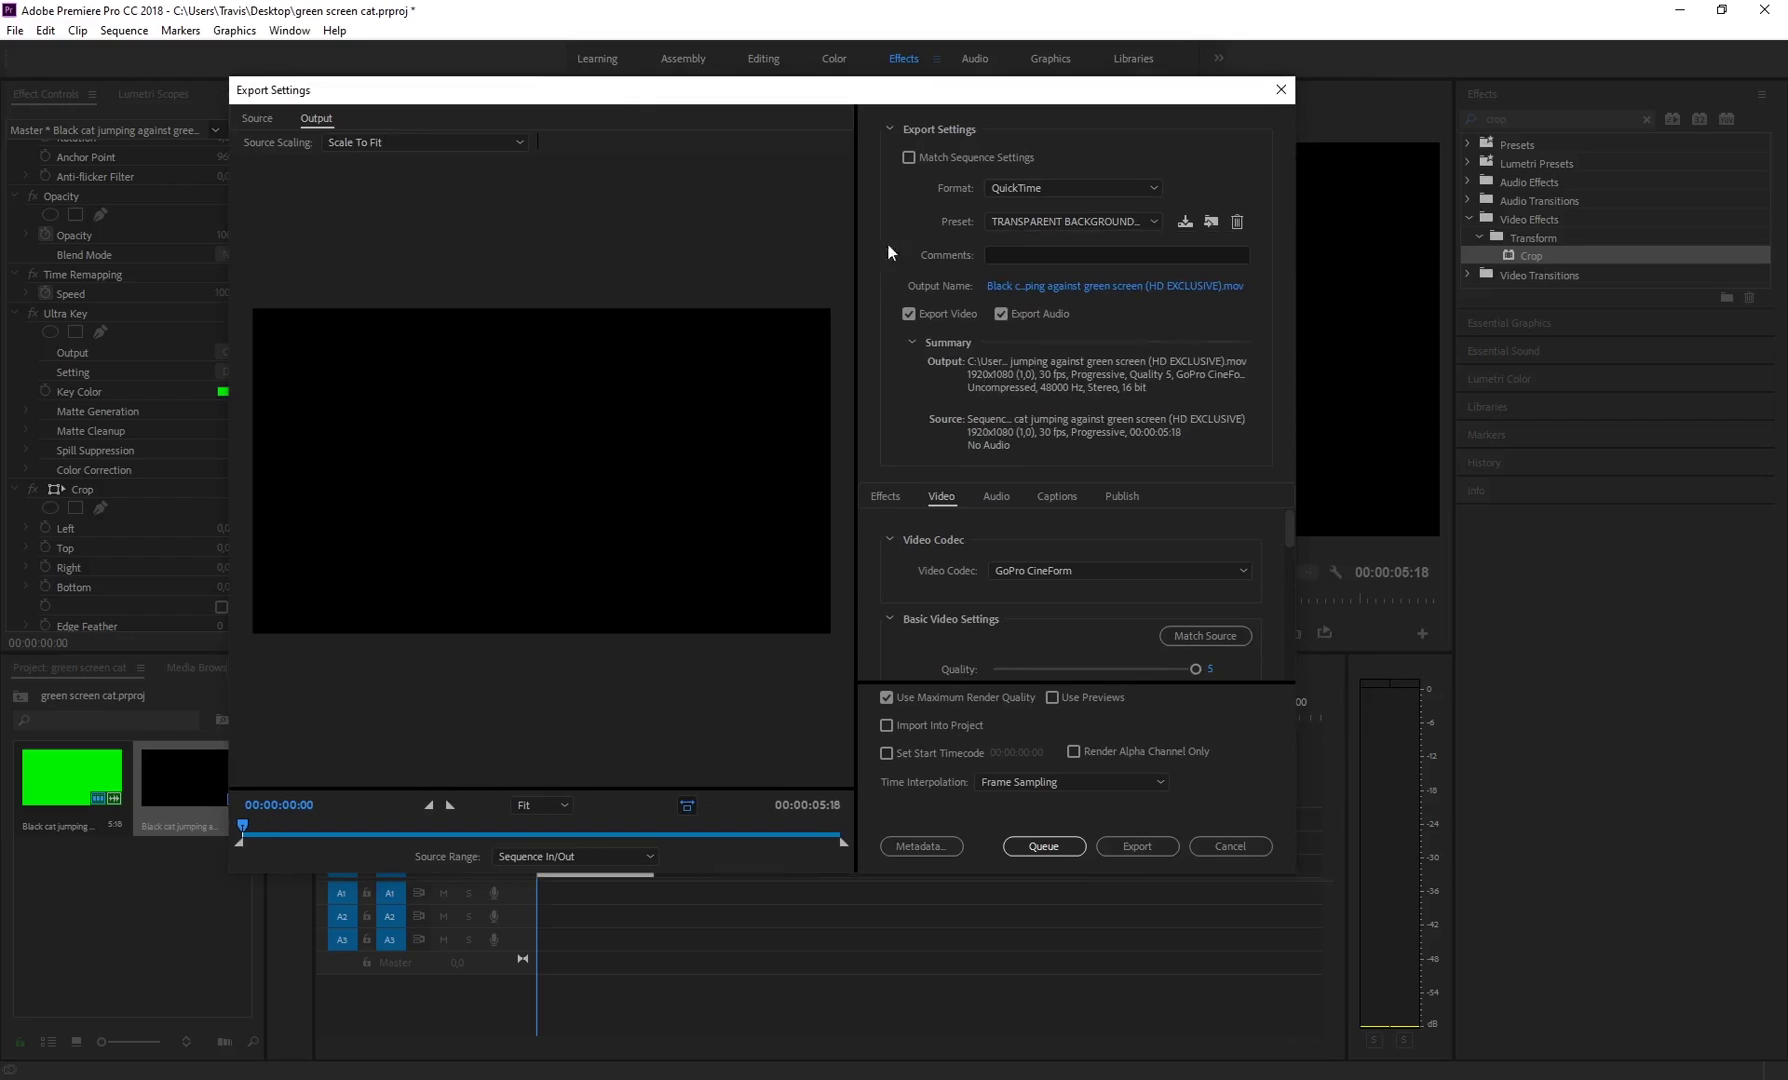
{"action": "left_click", "coordinate": [1144, 849]}
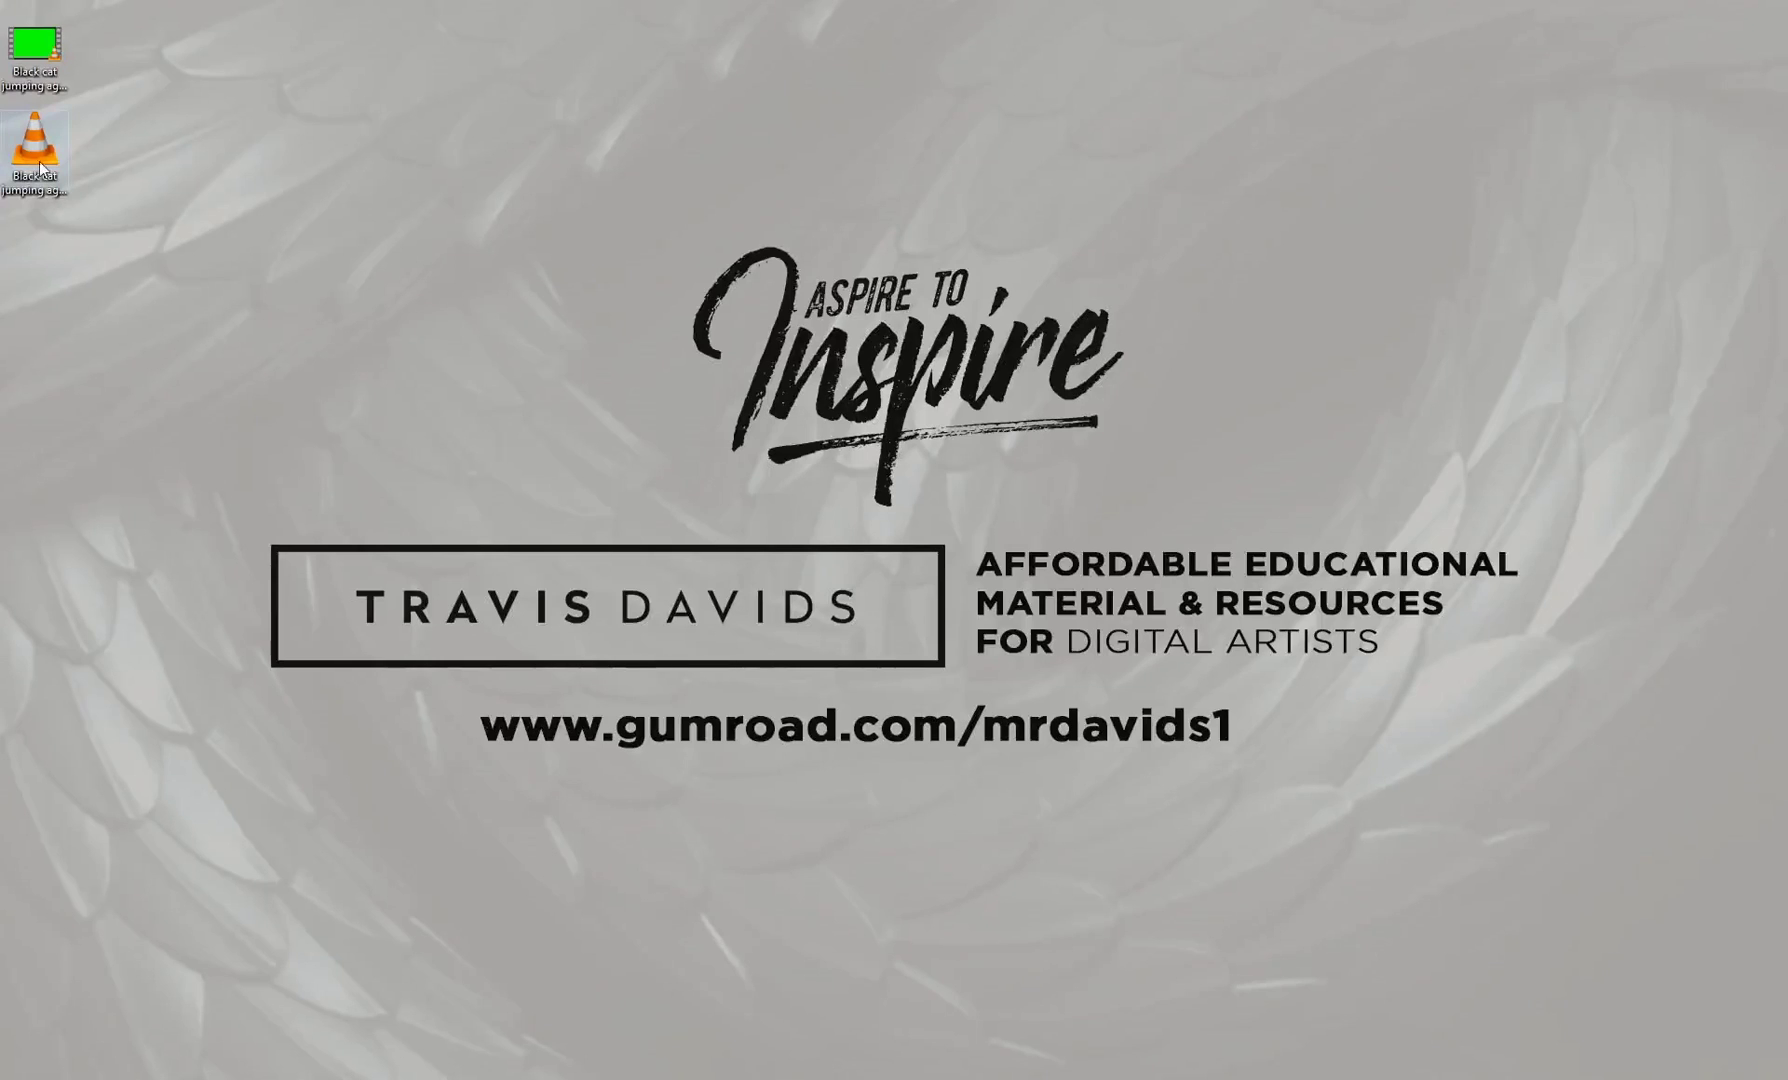
{"action": "left_click", "coordinate": [39, 161]}
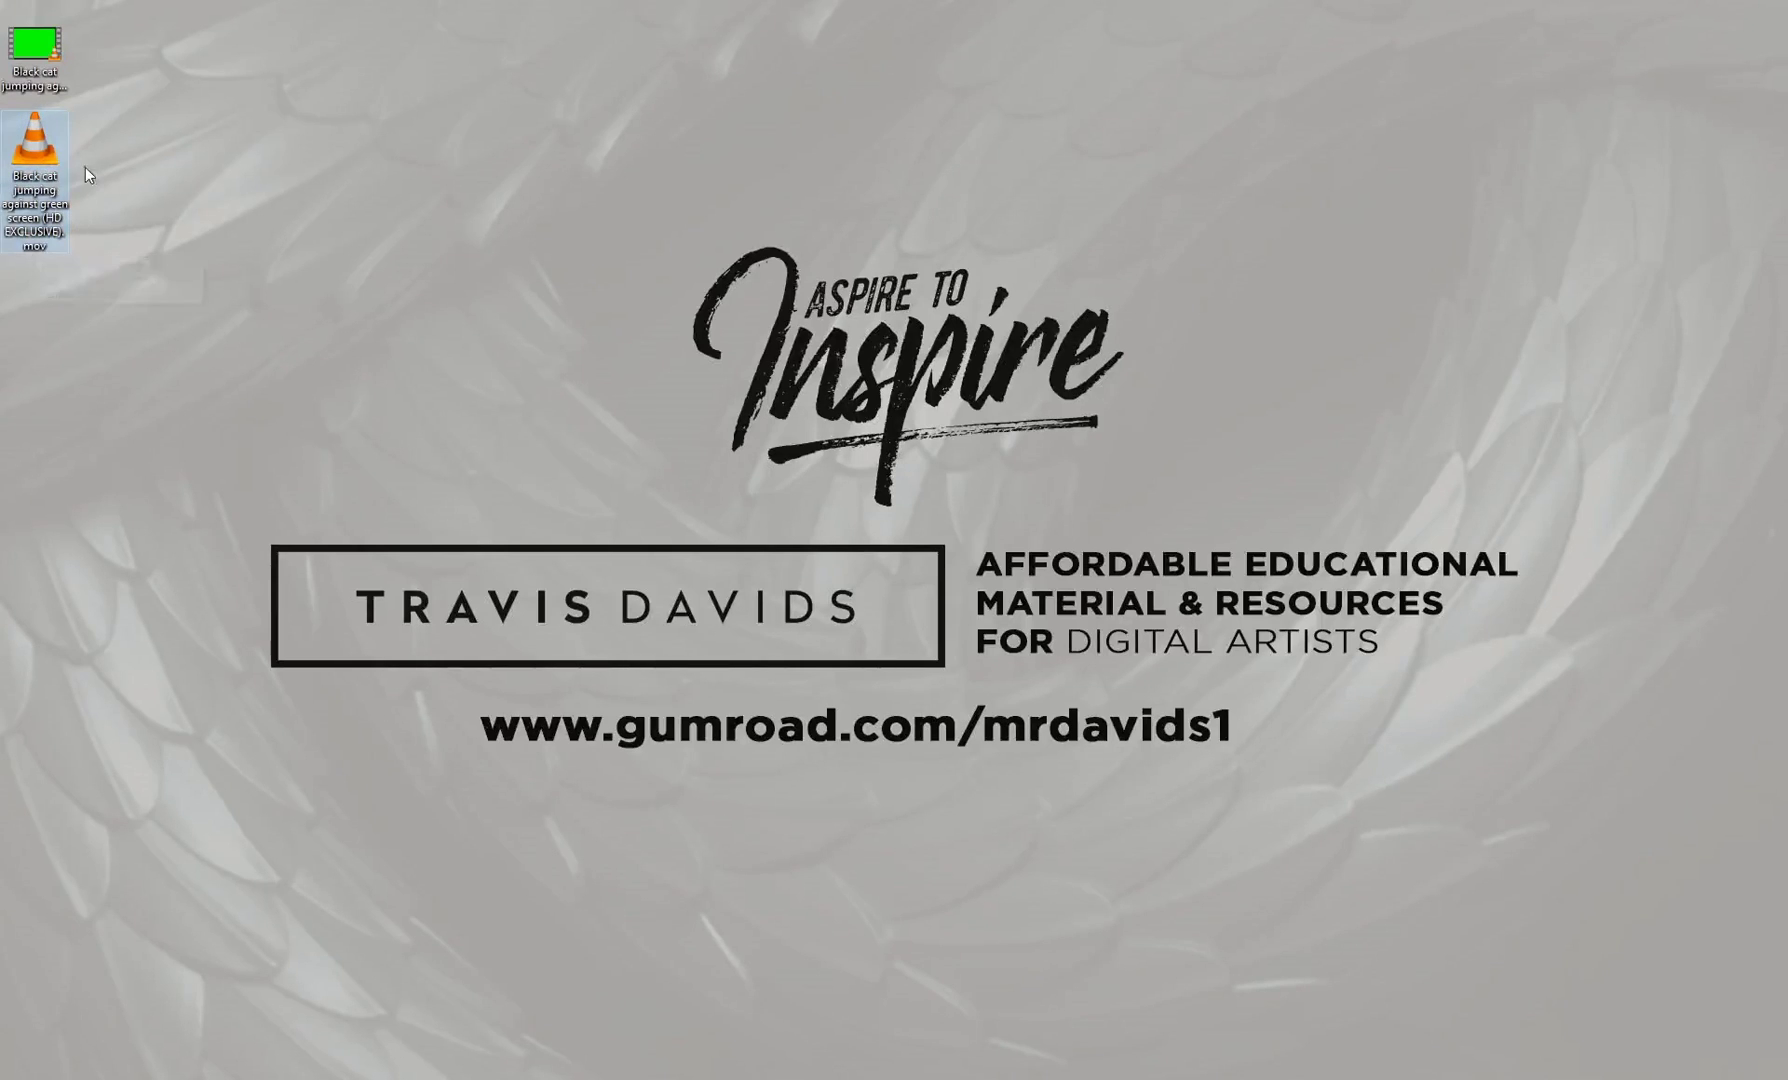
- Switch to Blender and check the Import Images as Planes add-on in the preferences by filtering for "images"
{"action": "left_click", "coordinate": [1178, 1078]}
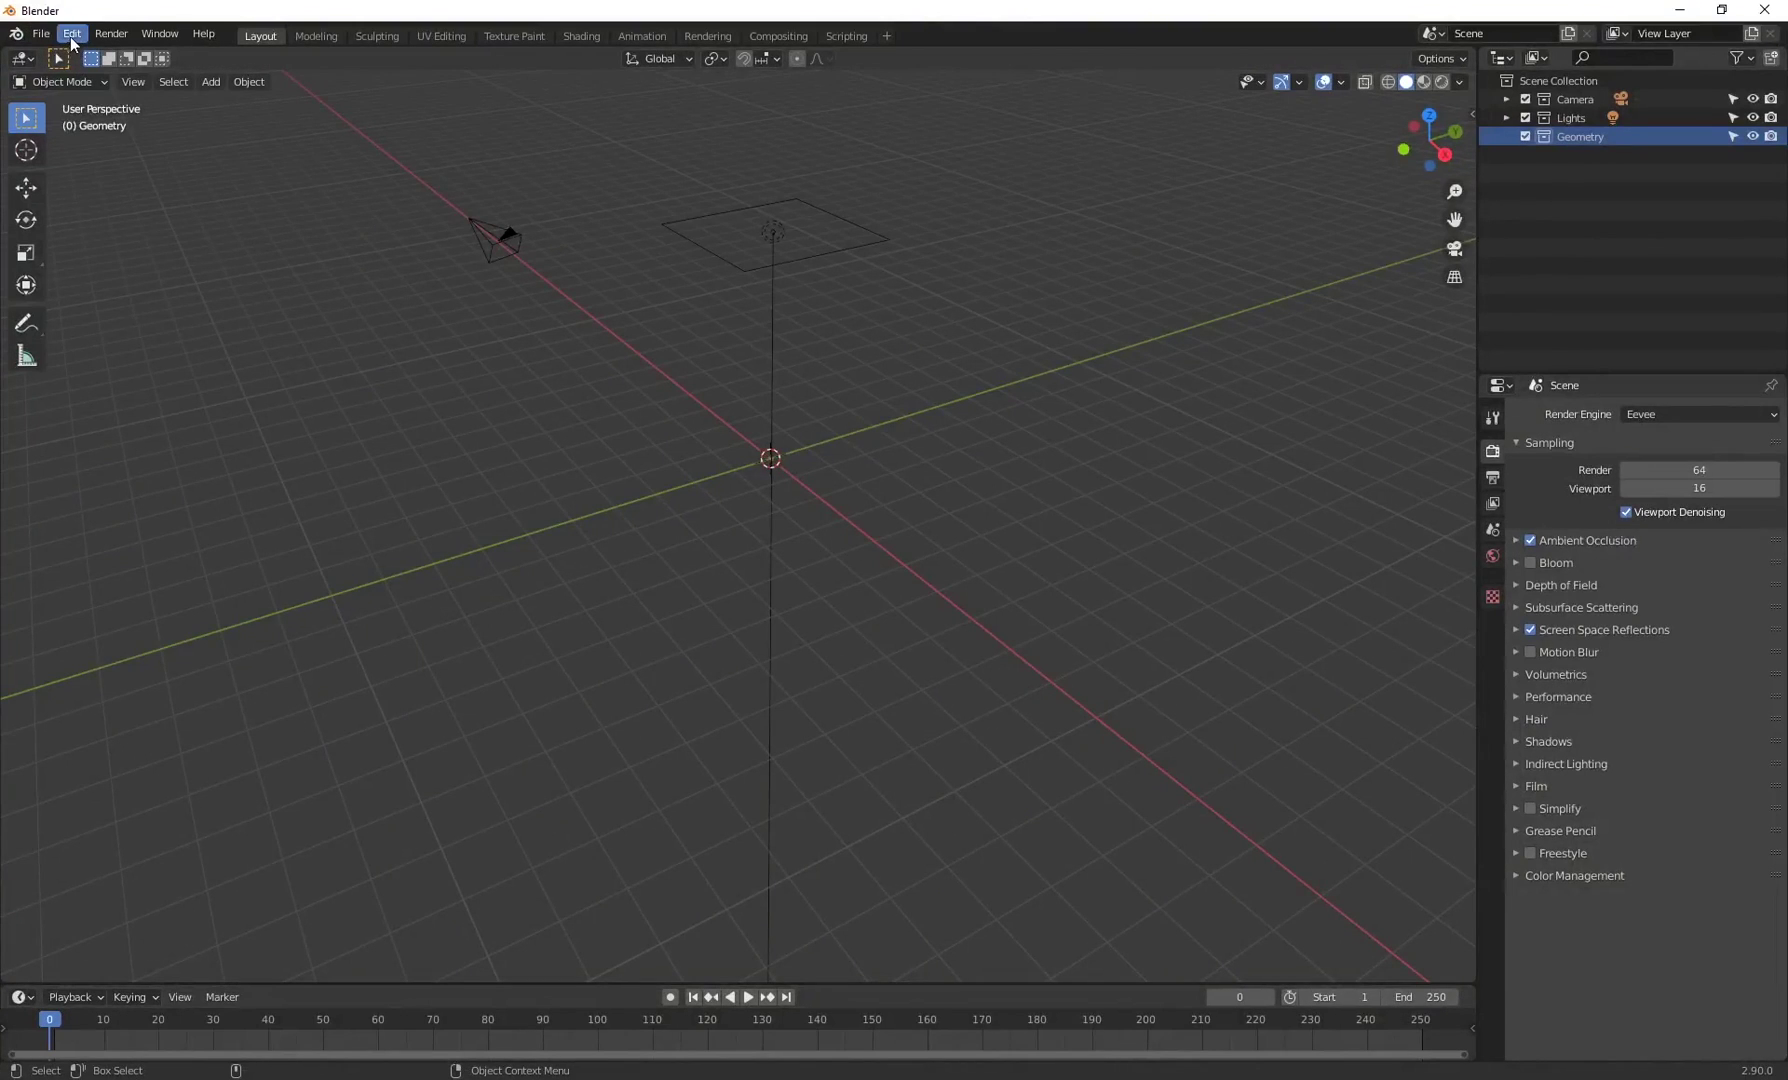
{"action": "left_click", "coordinate": [71, 35]}
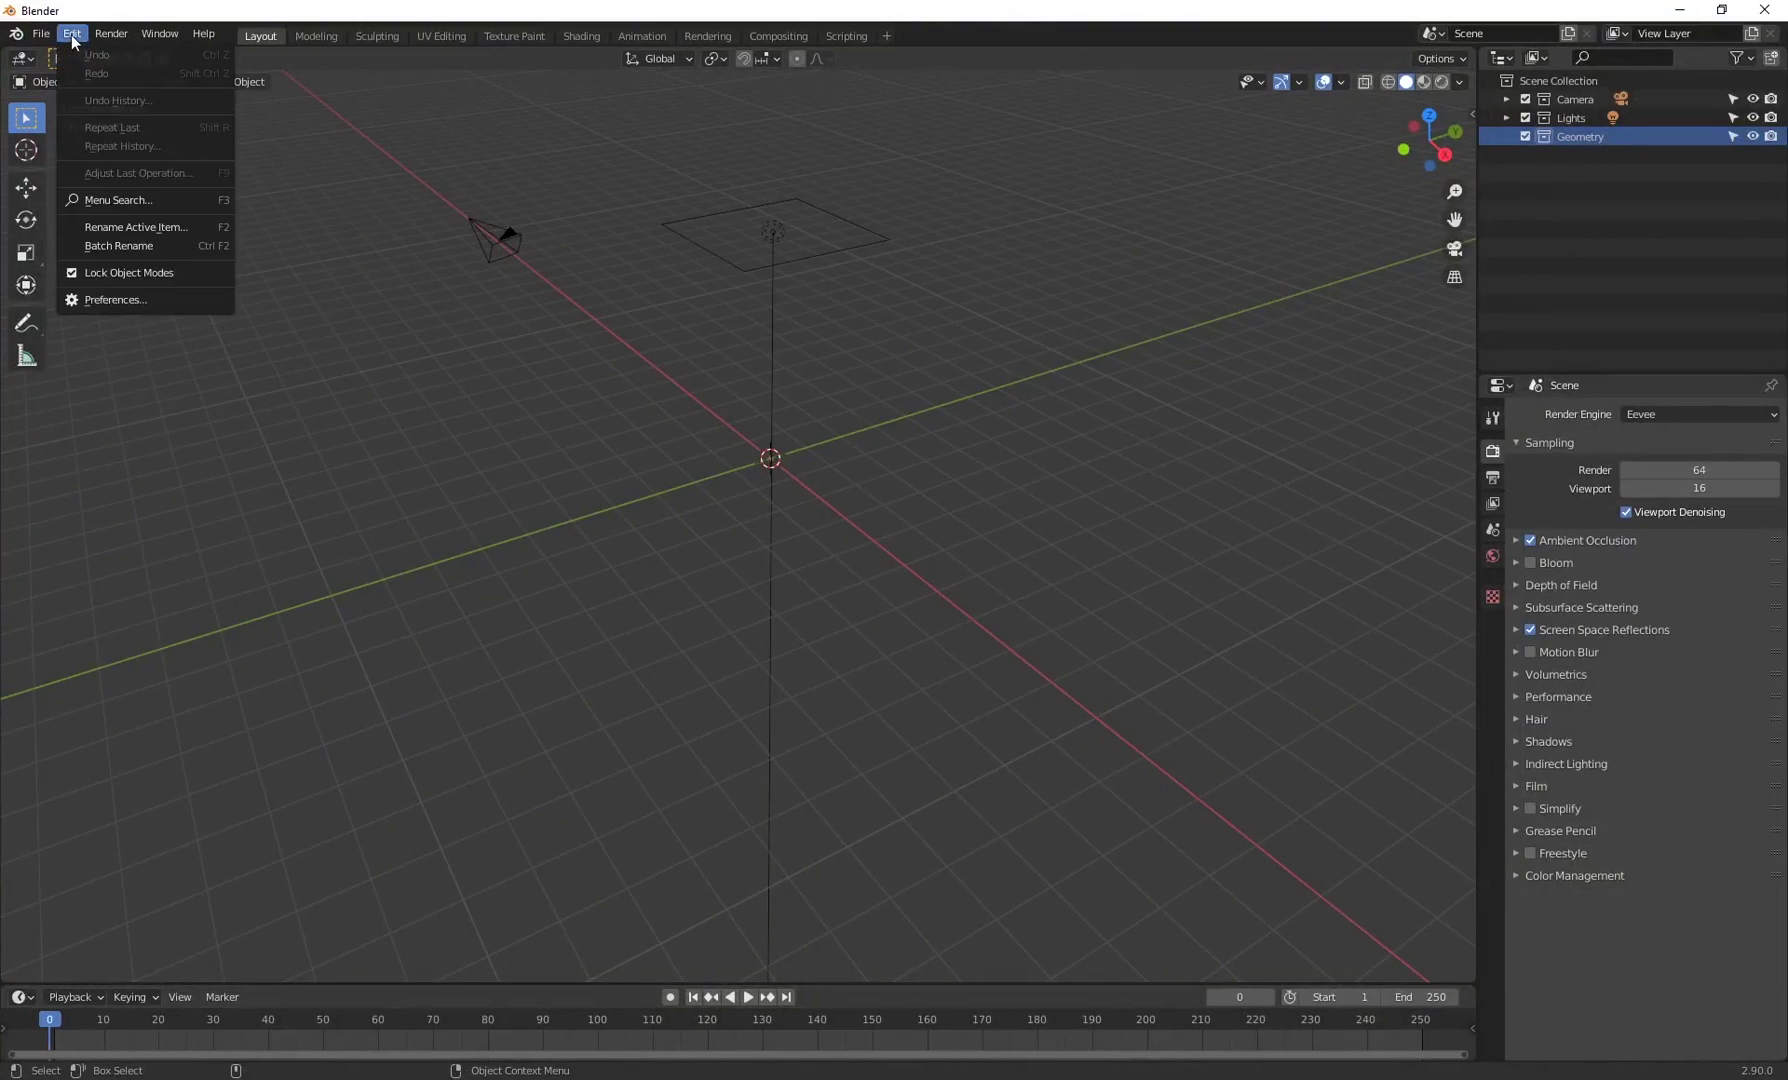
{"action": "left_click", "coordinate": [119, 292]}
{"action": "left_click", "coordinate": [540, 122]}
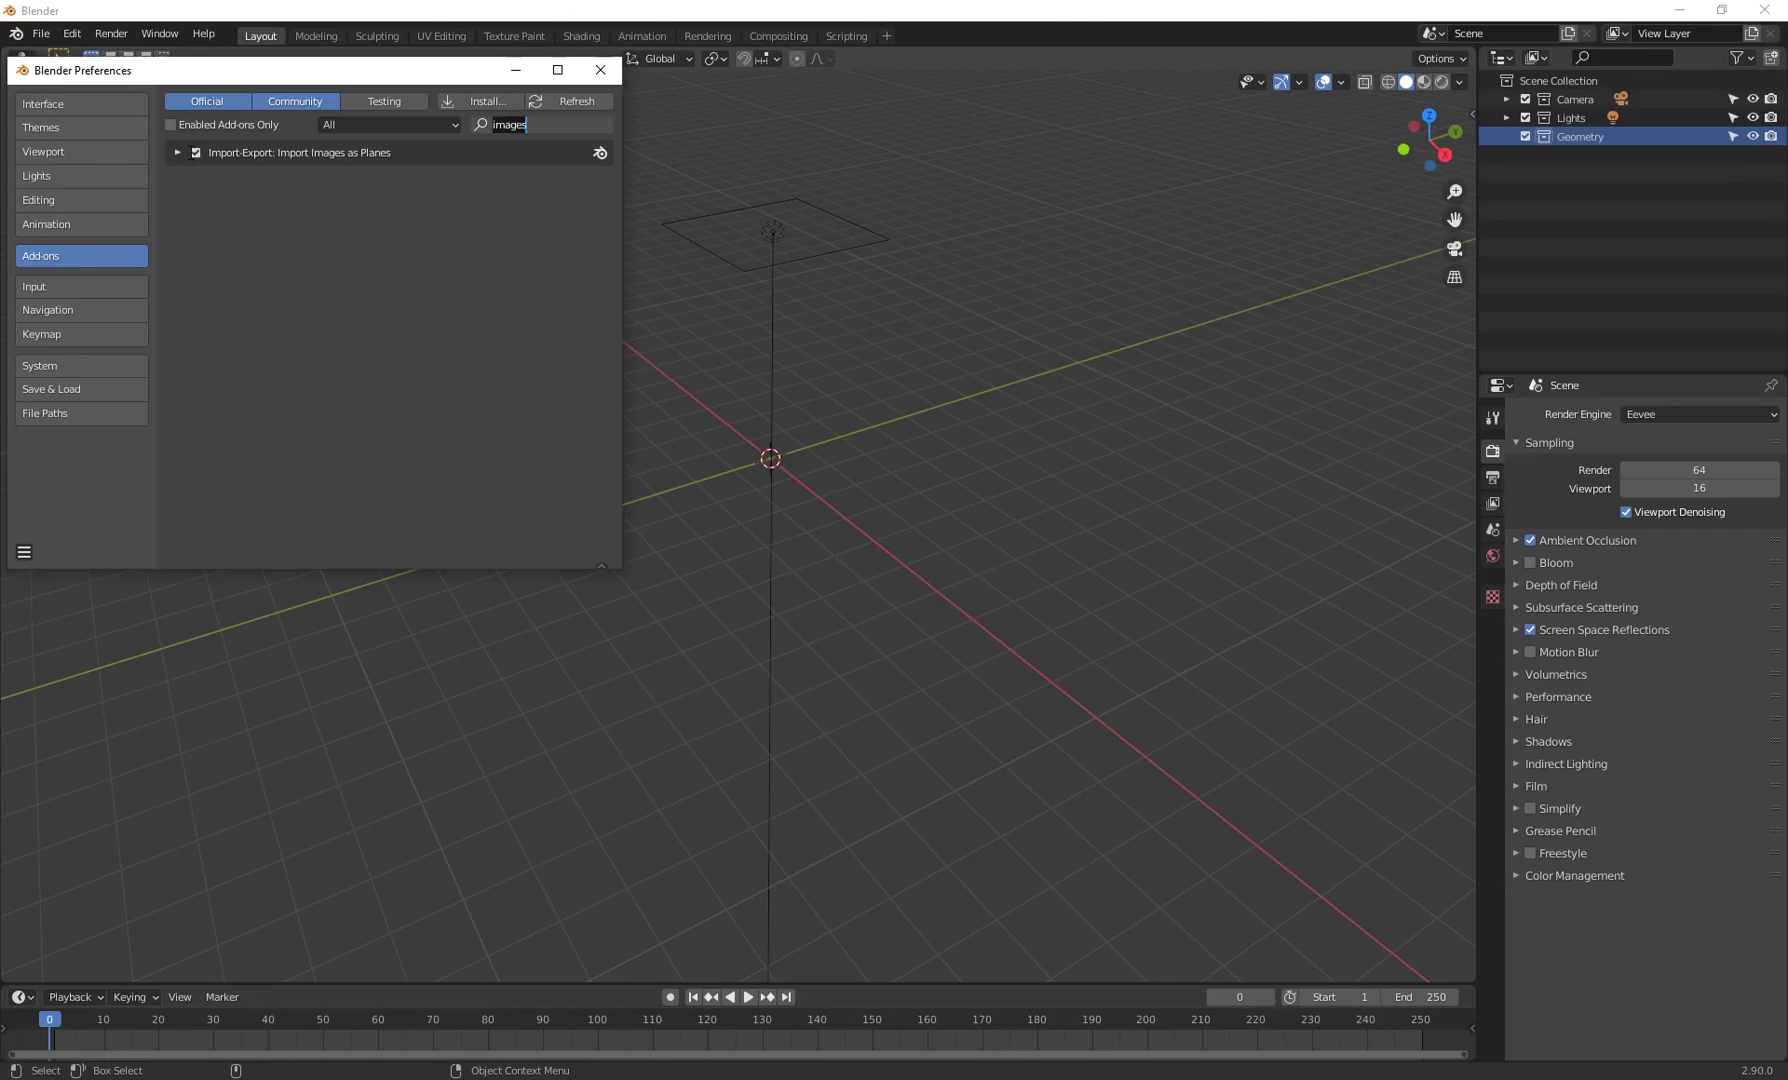
{"action": "left_click", "coordinate": [601, 71]}
- Import "Black cat jumping against green screen (HD EXCLUSIVE).mov" from the Desktop using Images as Planes with the Principled material
{"action": "middle_click_drag", "start_coordinate": [740, 313], "coordinate": [840, 413]}
{"action": "key", "text": "F3"}
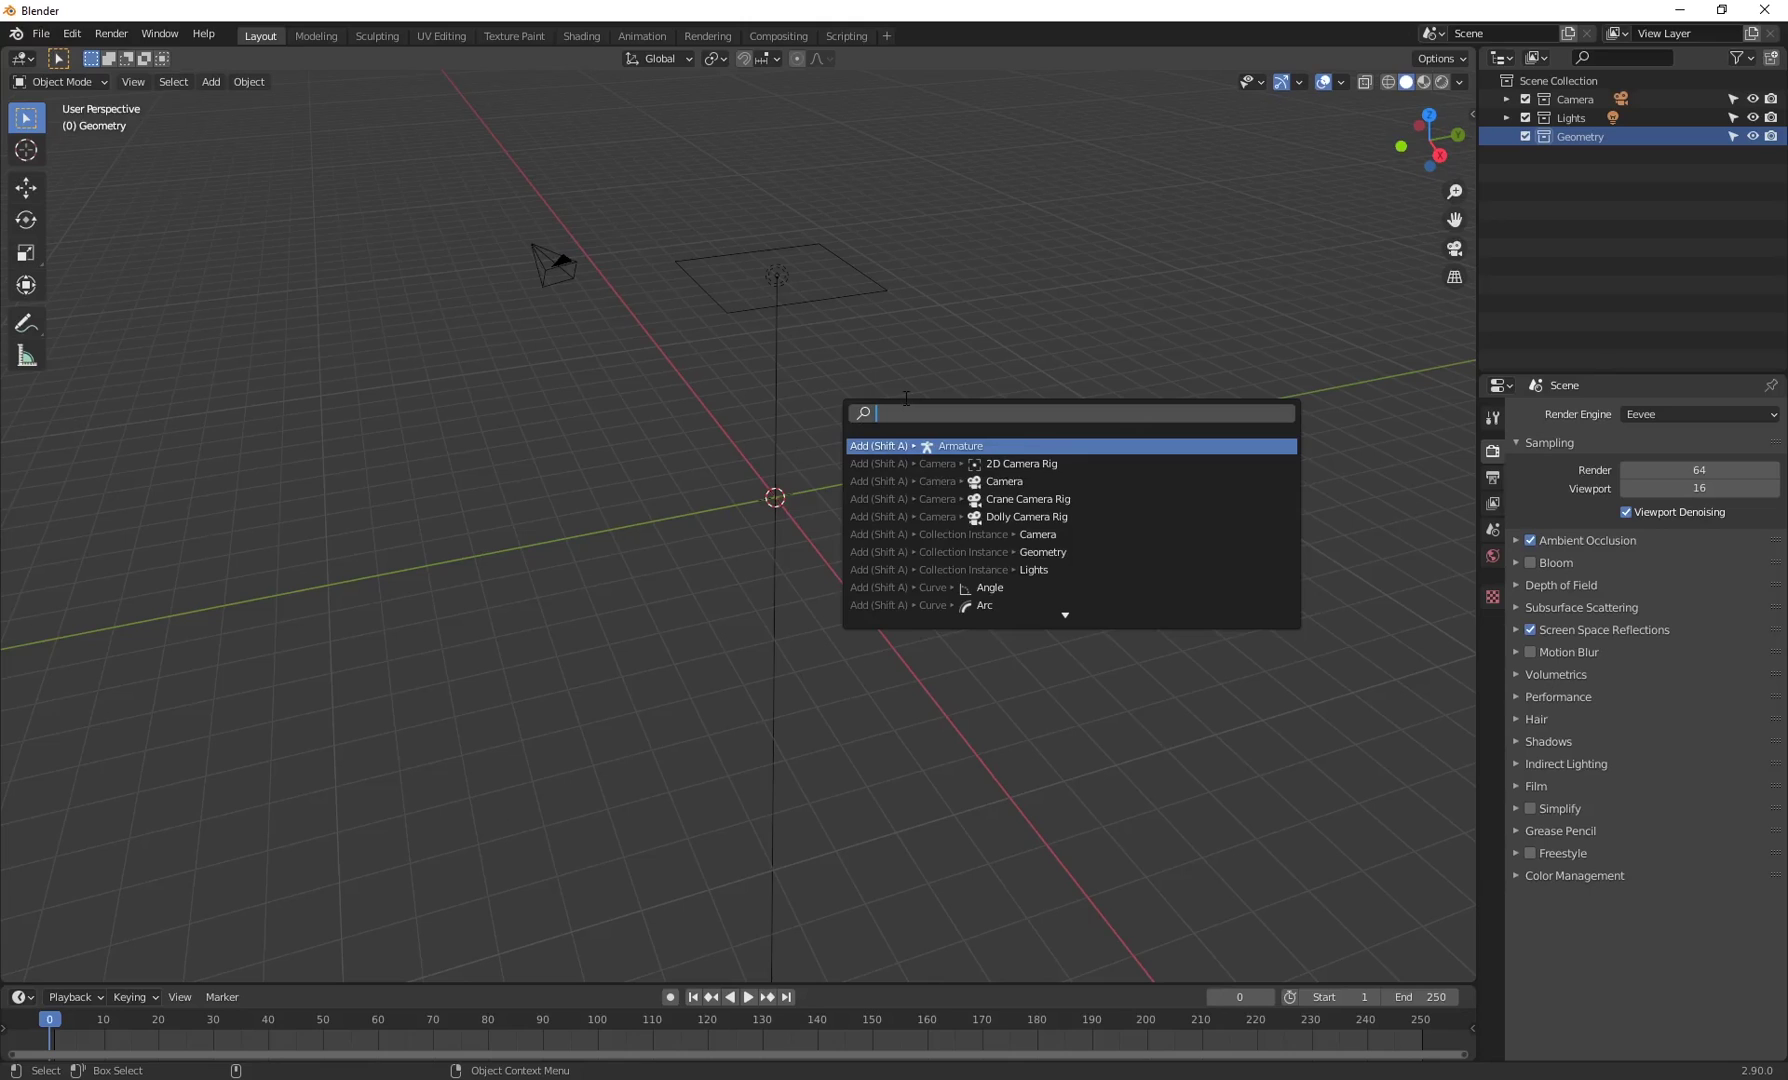
{"action": "type", "text": "images"}
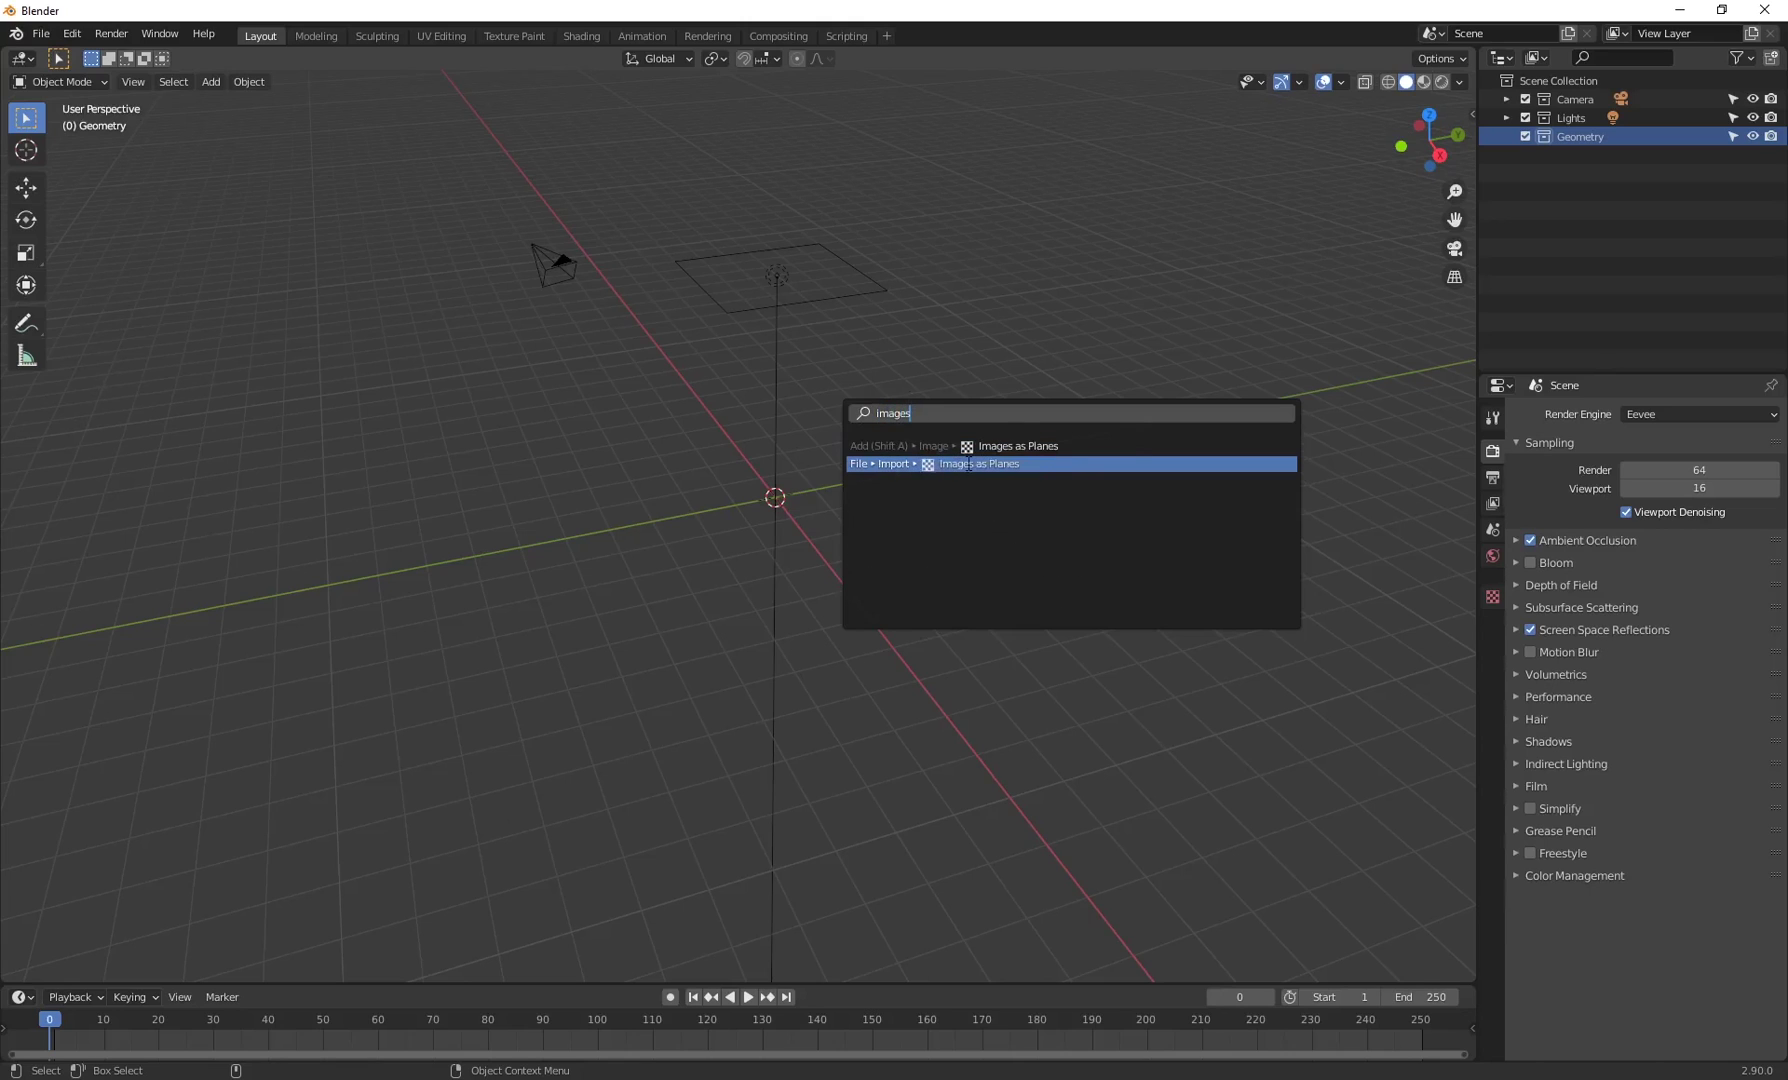
{"action": "left_click", "coordinate": [970, 464]}
{"action": "scroll", "coordinate": [886, 684], "scroll_direction": "down", "scroll_amount": 5}
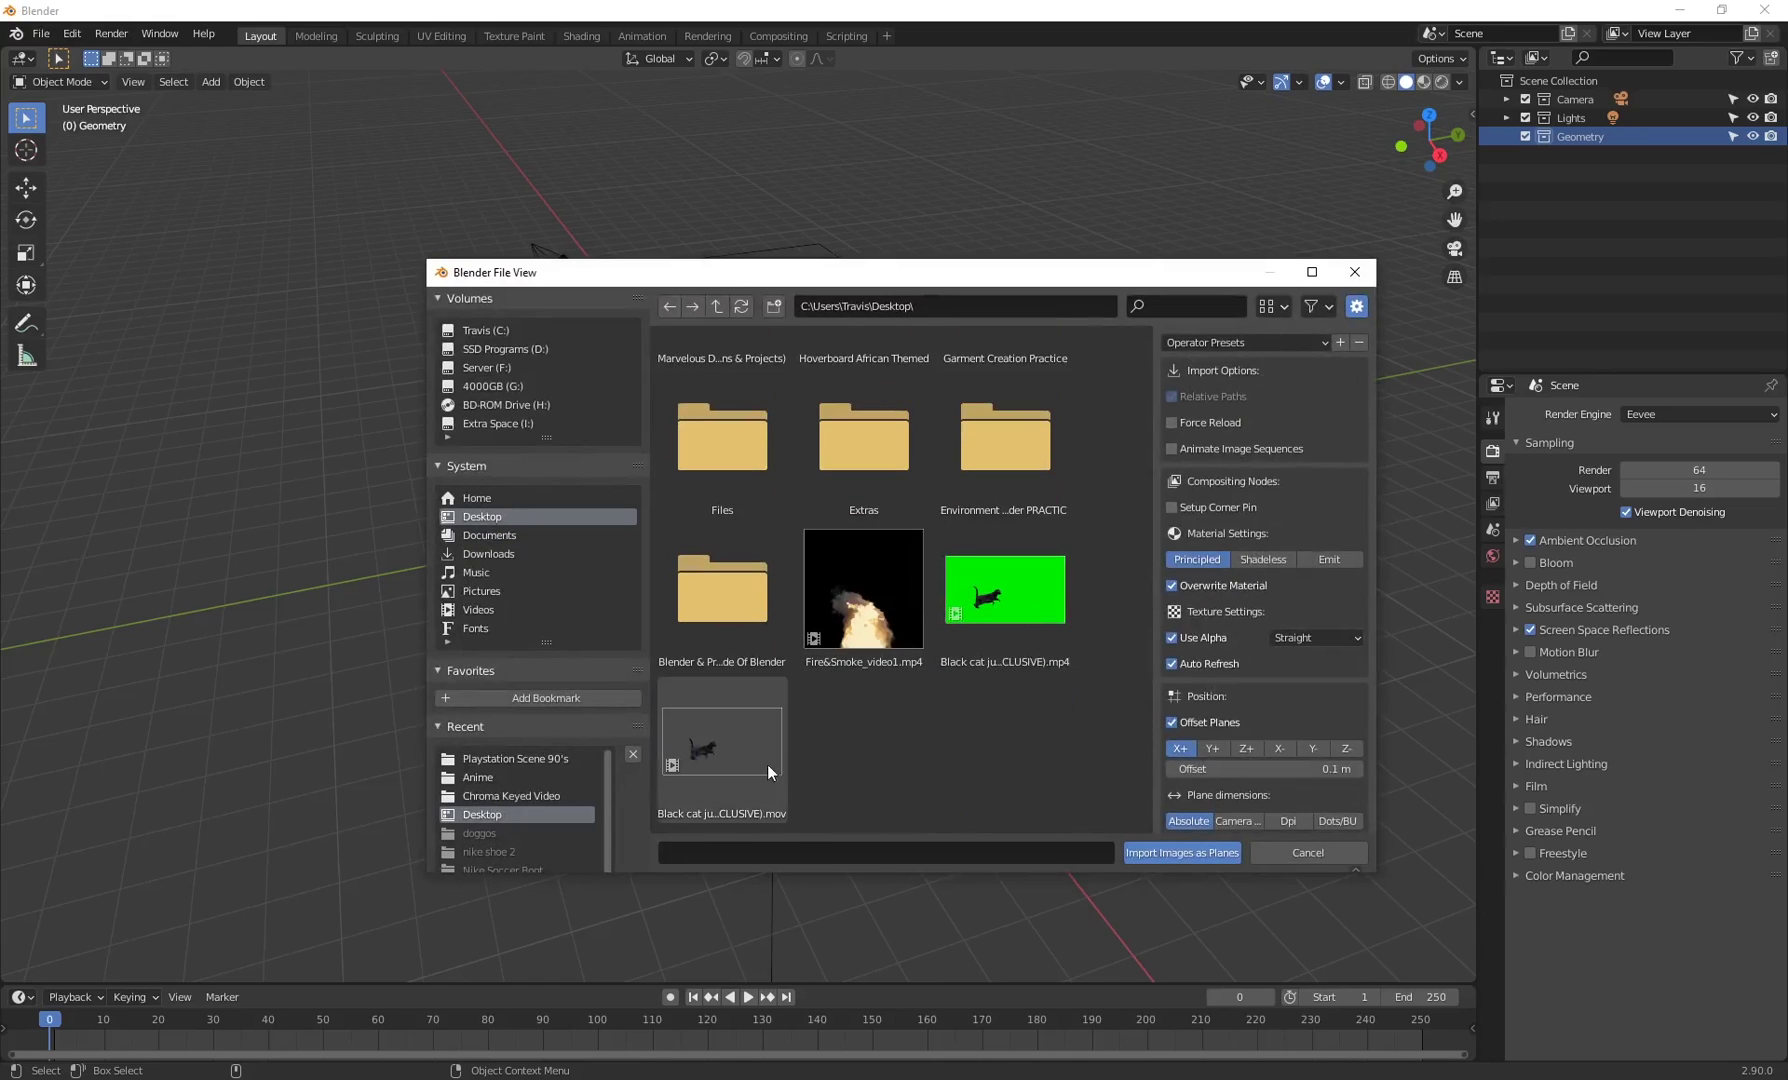
{"action": "left_click", "coordinate": [755, 750]}
{"action": "left_click", "coordinate": [862, 740]}
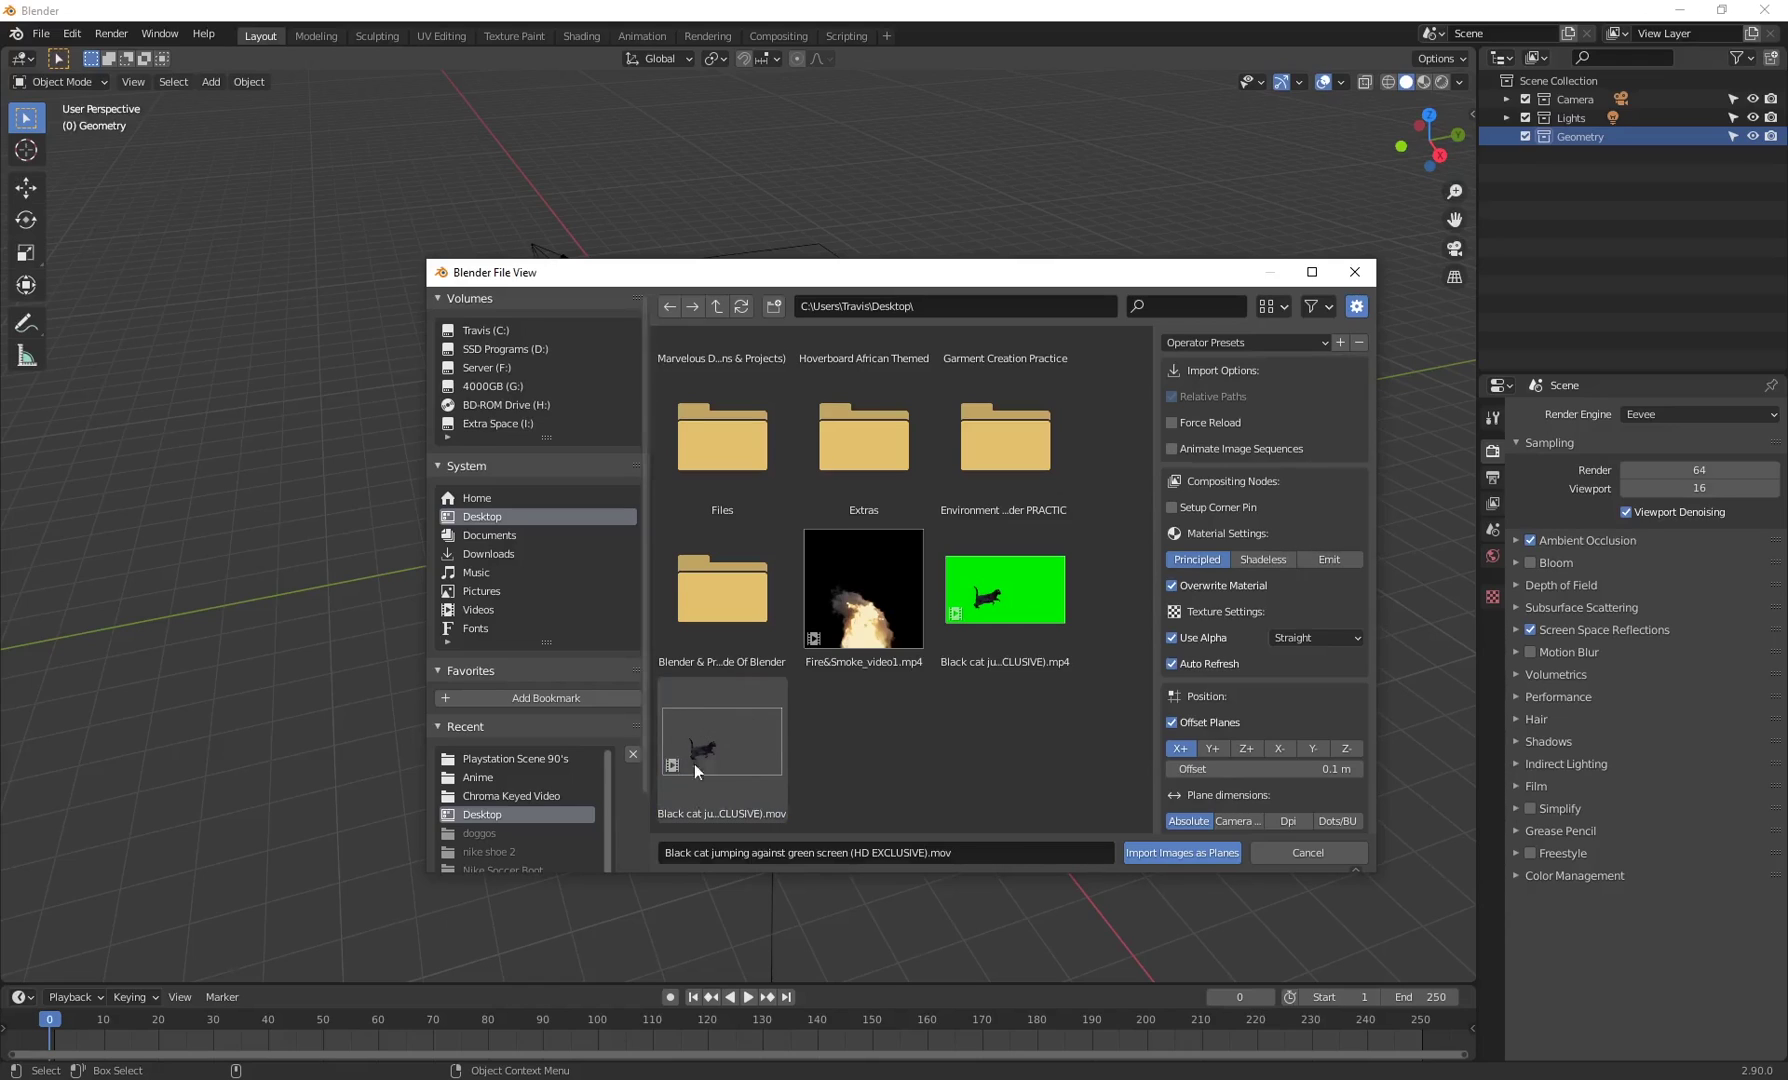
{"action": "left_click", "coordinate": [739, 743]}
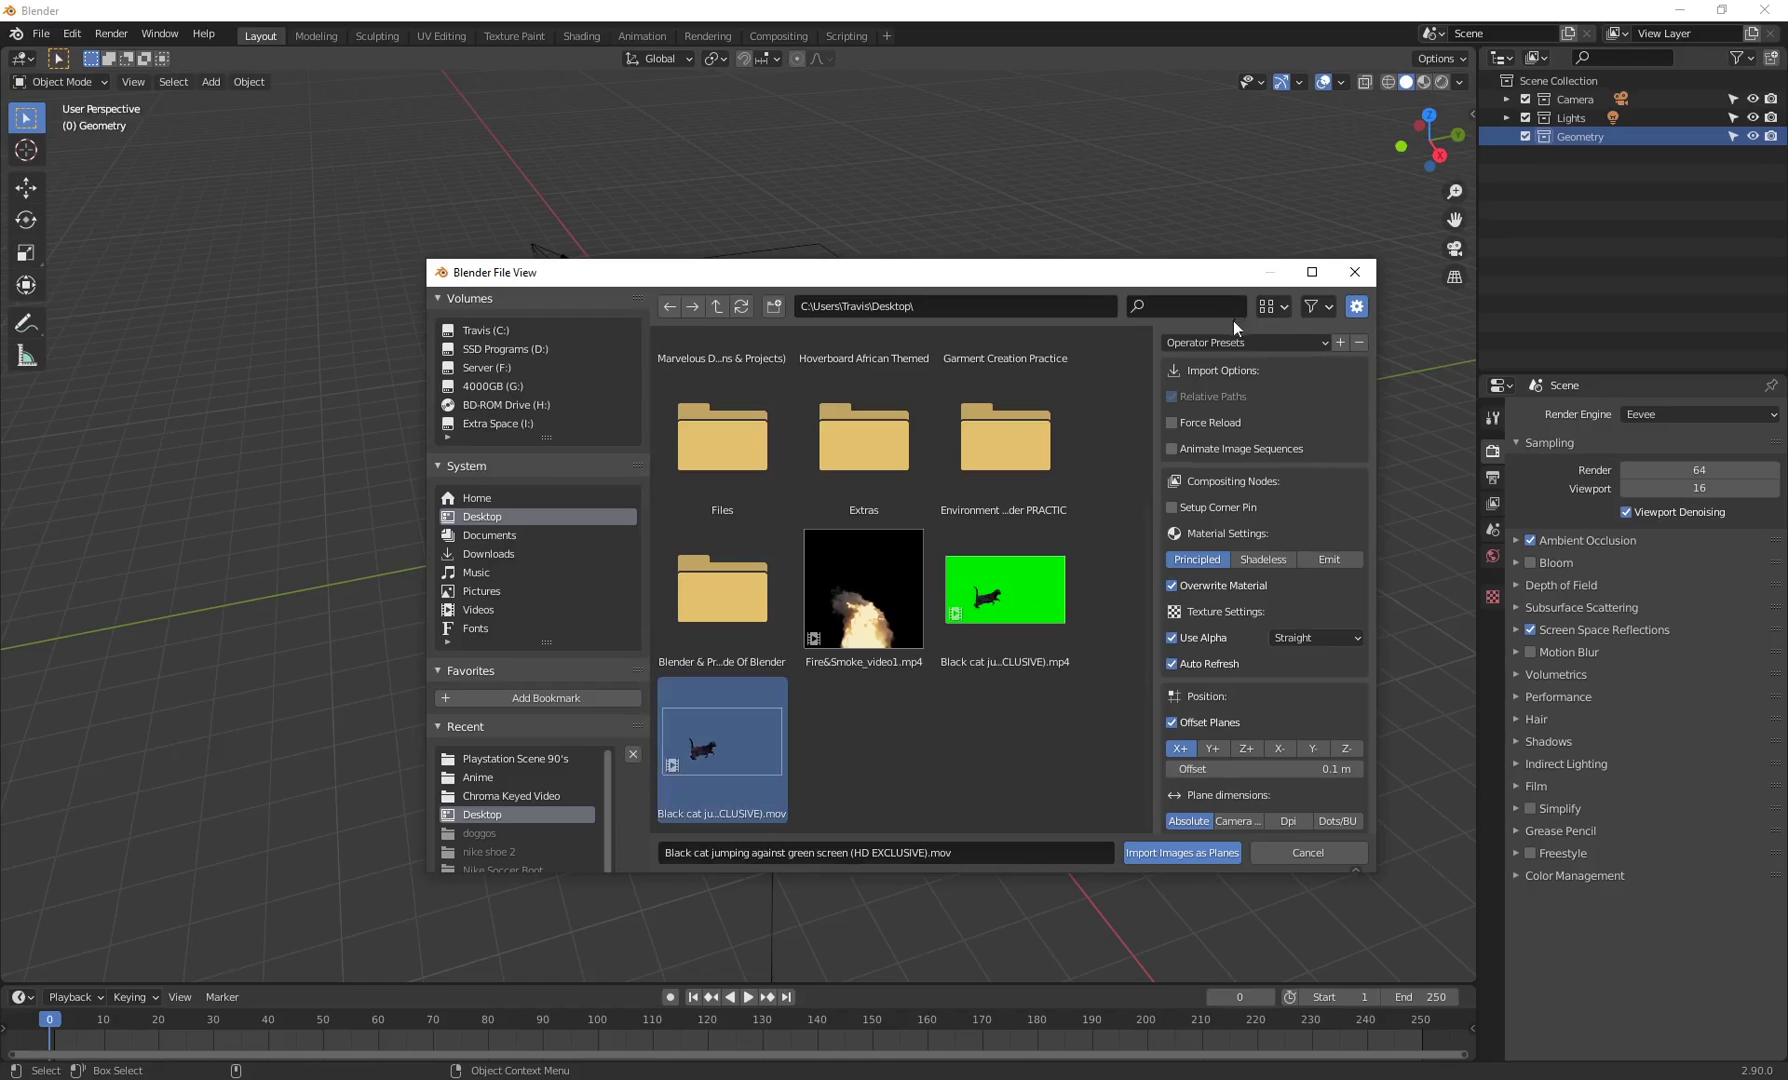
{"action": "left_click", "coordinate": [1172, 856]}
- Scale the imported cat video plane up to about 3.7 times its size
{"action": "scroll", "coordinate": [820, 485], "scroll_direction": "up", "scroll_amount": 4}
{"action": "mouse_move", "coordinate": [841, 499]}
{"action": "middle_mouse_down"}
{"action": "mouse_move", "coordinate": [858, 429]}
{"action": "mouse_move", "coordinate": [838, 486]}
{"action": "middle_mouse_up"}
{"action": "key", "text": "s"}
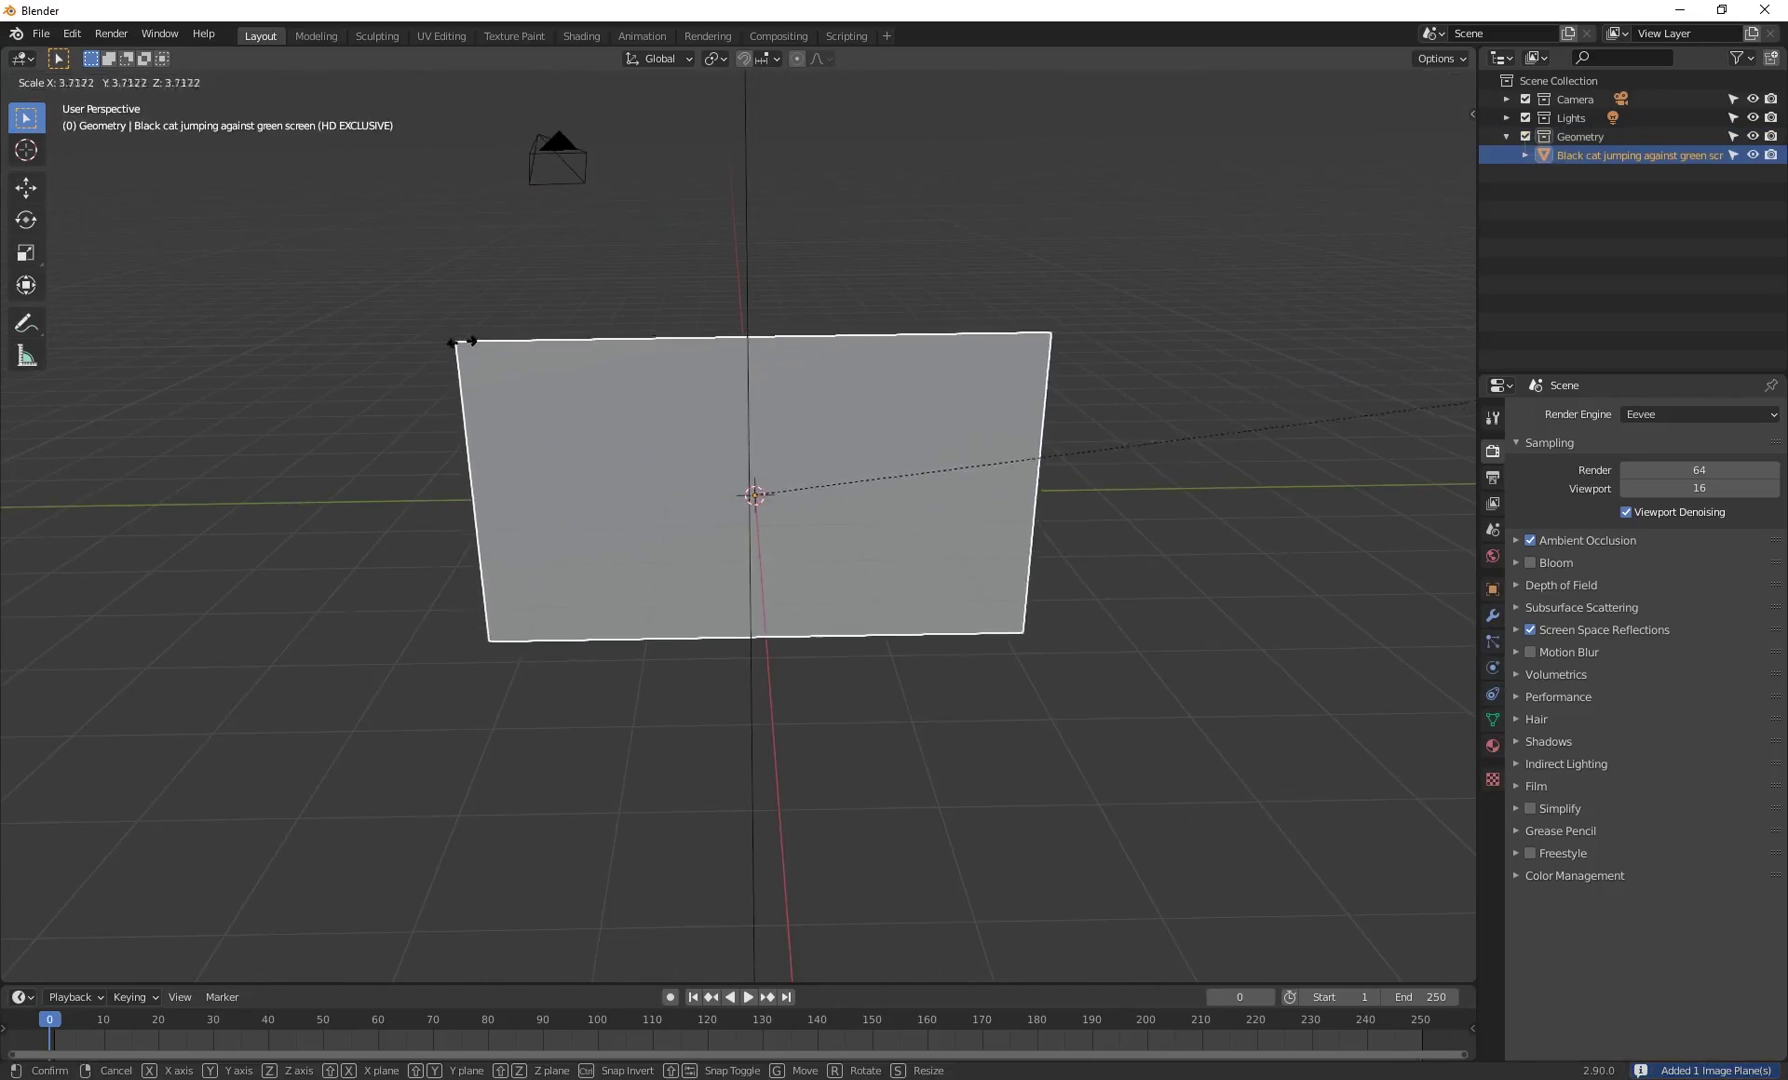
{"action": "left_click", "coordinate": [958, 439]}
{"action": "mouse_move", "coordinate": [630, 331]}
{"action": "middle_mouse_down"}
{"action": "mouse_move", "coordinate": [738, 300]}
{"action": "mouse_move", "coordinate": [756, 350]}
{"action": "mouse_move", "coordinate": [870, 310]}
{"action": "mouse_move", "coordinate": [740, 336]}
{"action": "middle_mouse_up"}
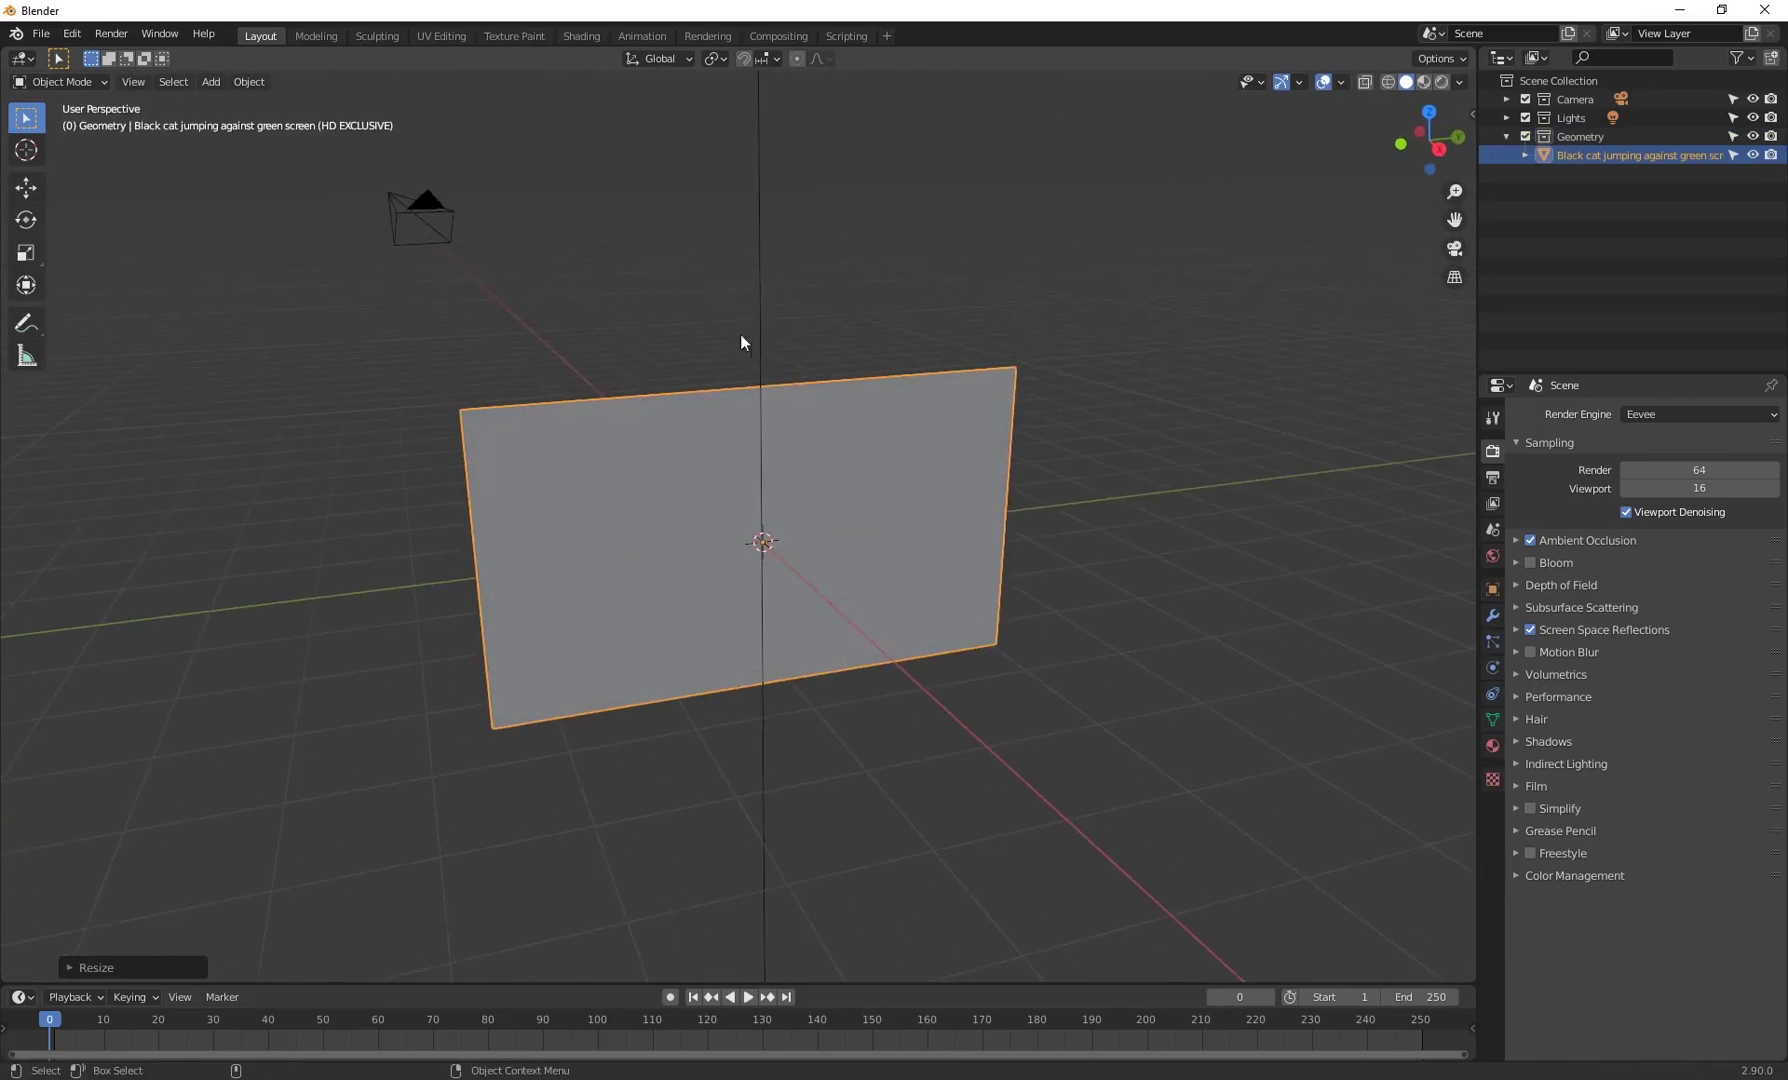
- Display the viewport in Material Preview and raise the cat plane along Z until its lower edge meets the grid floor
{"action": "left_click", "coordinate": [1425, 88]}
{"action": "middle_click_drag", "start_coordinate": [969, 301], "coordinate": [910, 270]}
{"action": "left_click_drag", "start_coordinate": [908, 264], "coordinate": [906, 261], "text": "alt"}
{"action": "key", "text": "g"}
{"action": "key", "text": "z"}
{"action": "left_click", "coordinate": [986, 383]}
{"action": "middle_click_drag", "start_coordinate": [965, 329], "coordinate": [980, 428], "text": "alt"}
- Play the animation to view the cat running across the transparent plane
{"action": "key", "text": "space"}
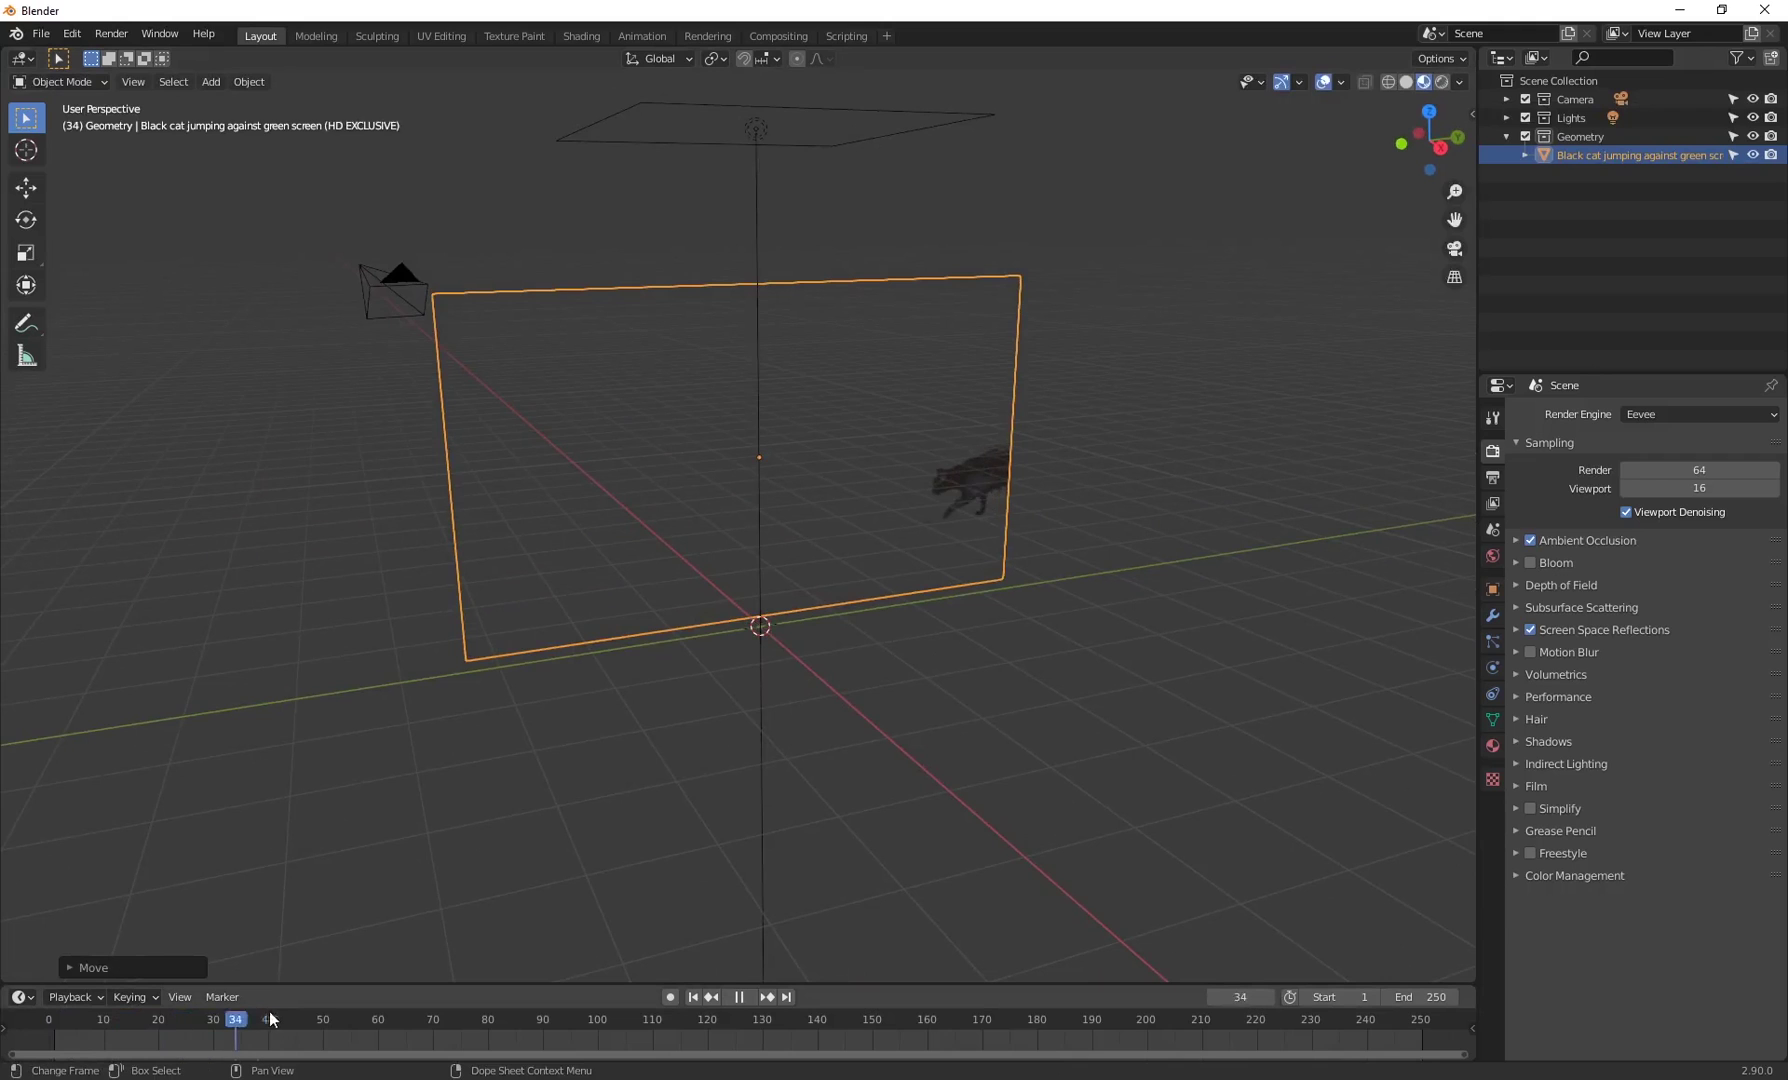
{"action": "key", "text": "space"}
{"action": "scroll", "coordinate": [805, 553], "scroll_direction": "up", "scroll_amount": 1}
{"action": "middle_click_drag", "start_coordinate": [805, 553], "coordinate": [778, 1045]}
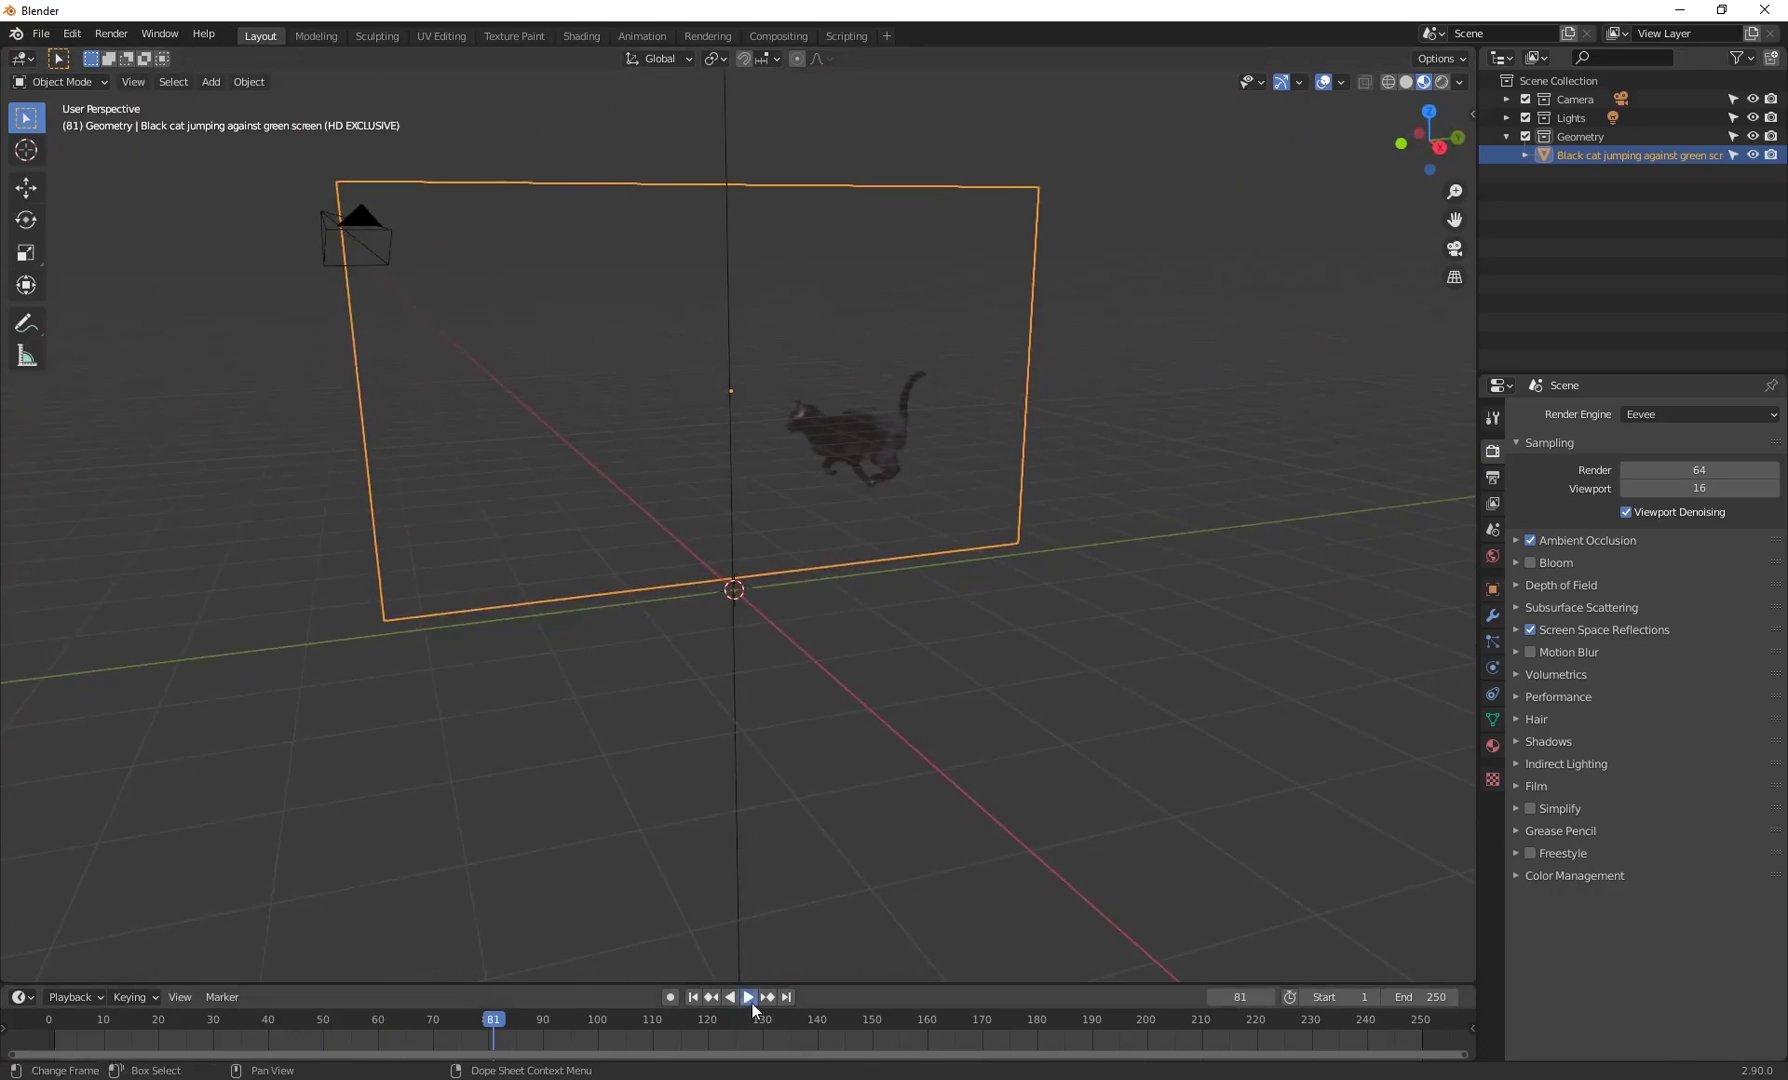
- Play the cat animation and replay it from about frame 75
{"action": "left_click", "coordinate": [752, 1003]}
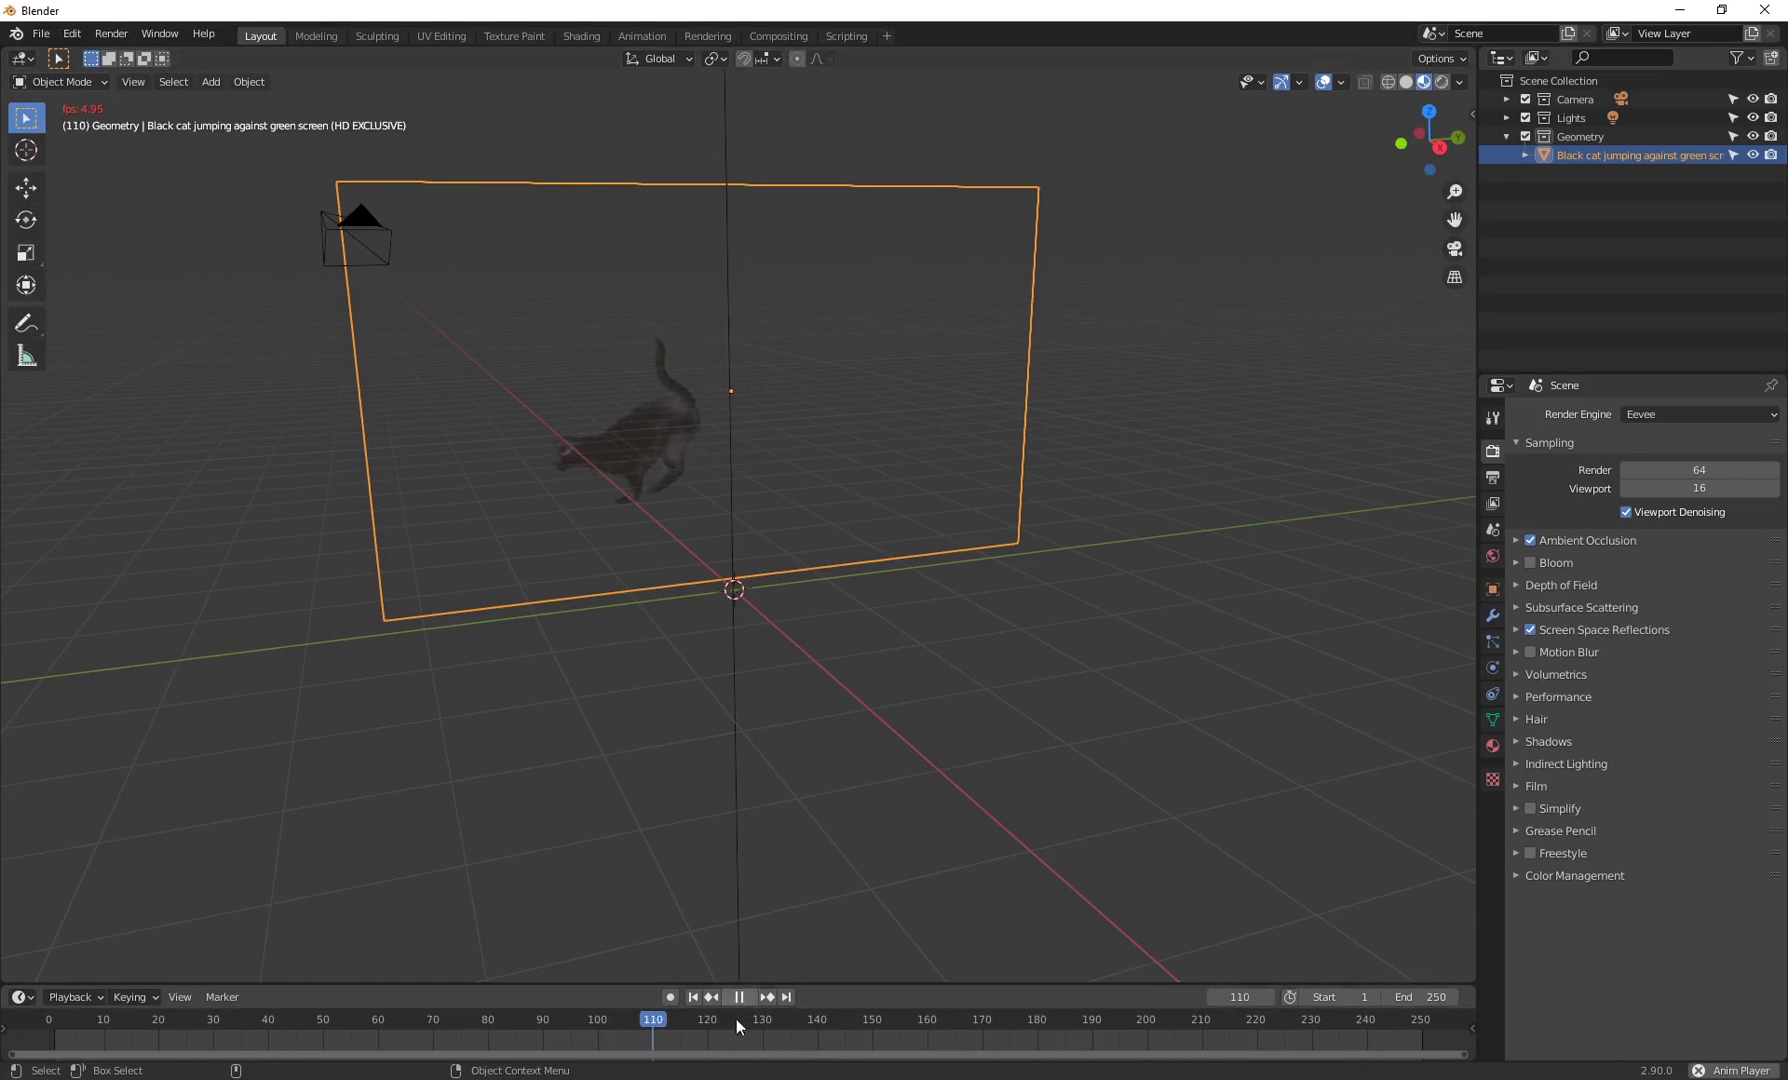
{"action": "left_click_drag", "start_coordinate": [675, 1018], "coordinate": [455, 1027]}
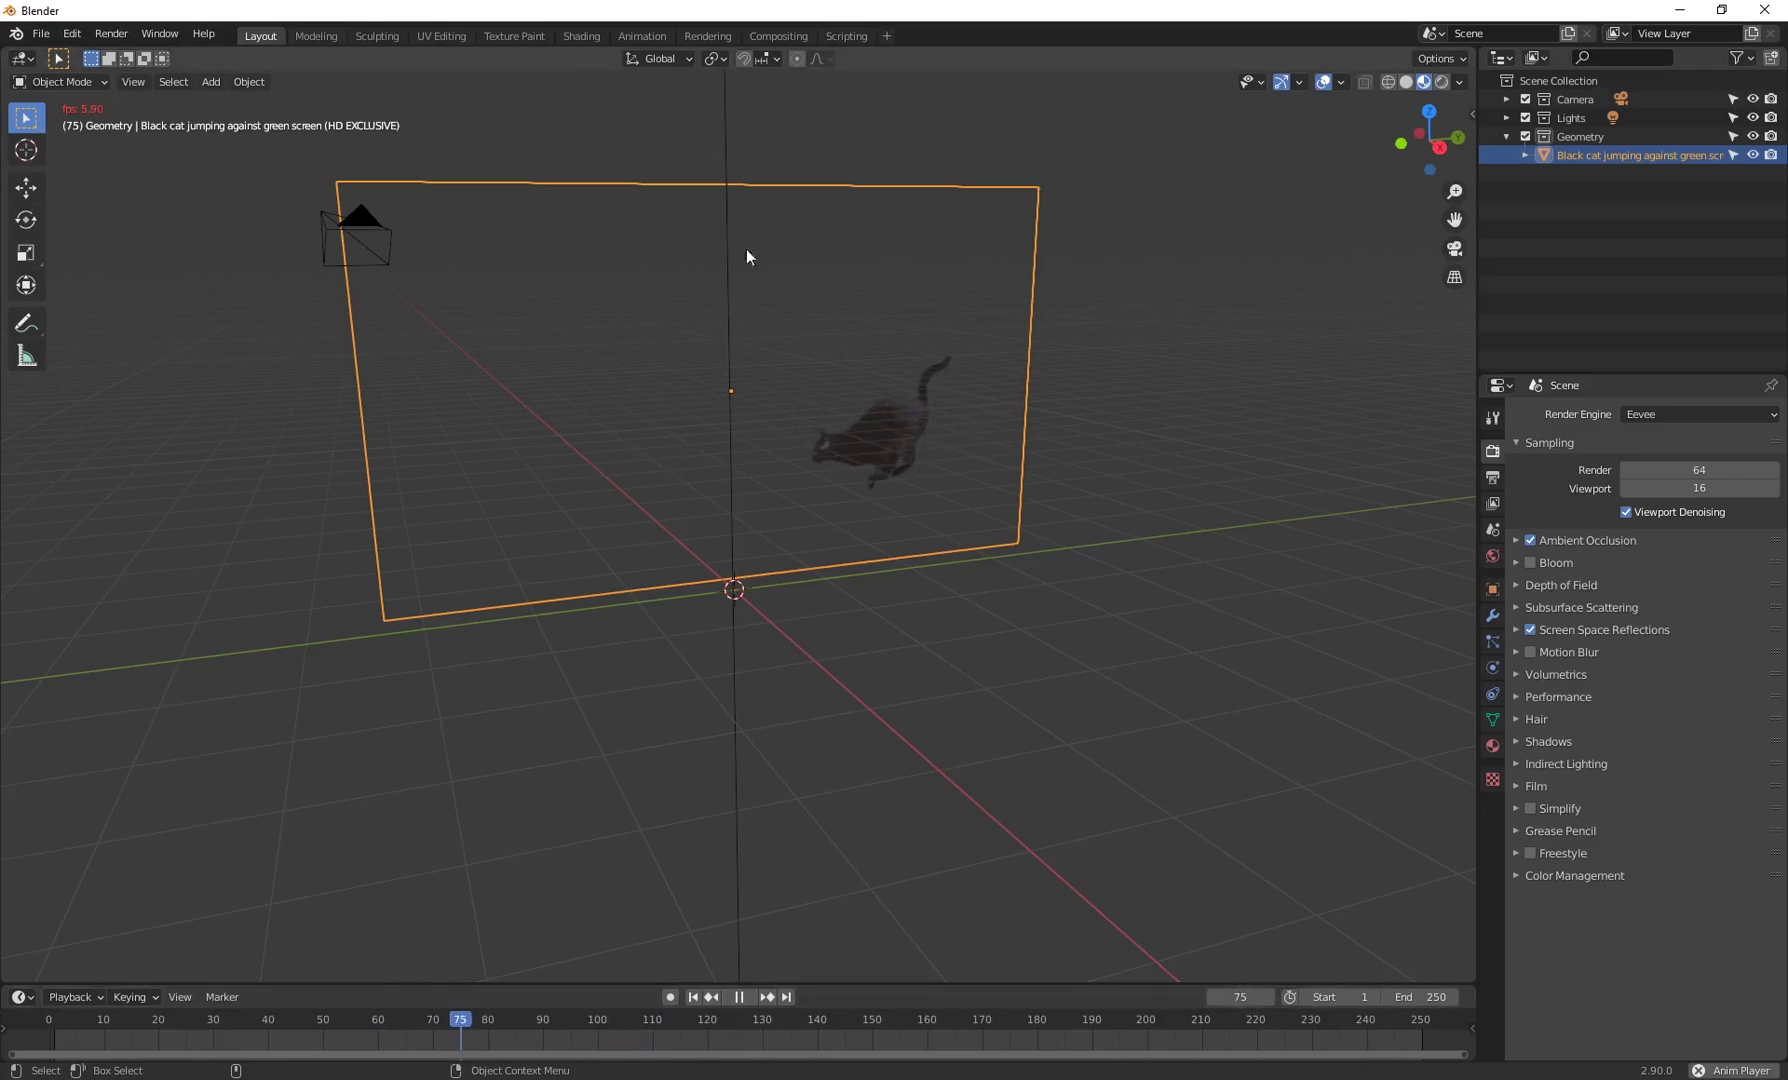
{"action": "left_click", "coordinate": [739, 997]}
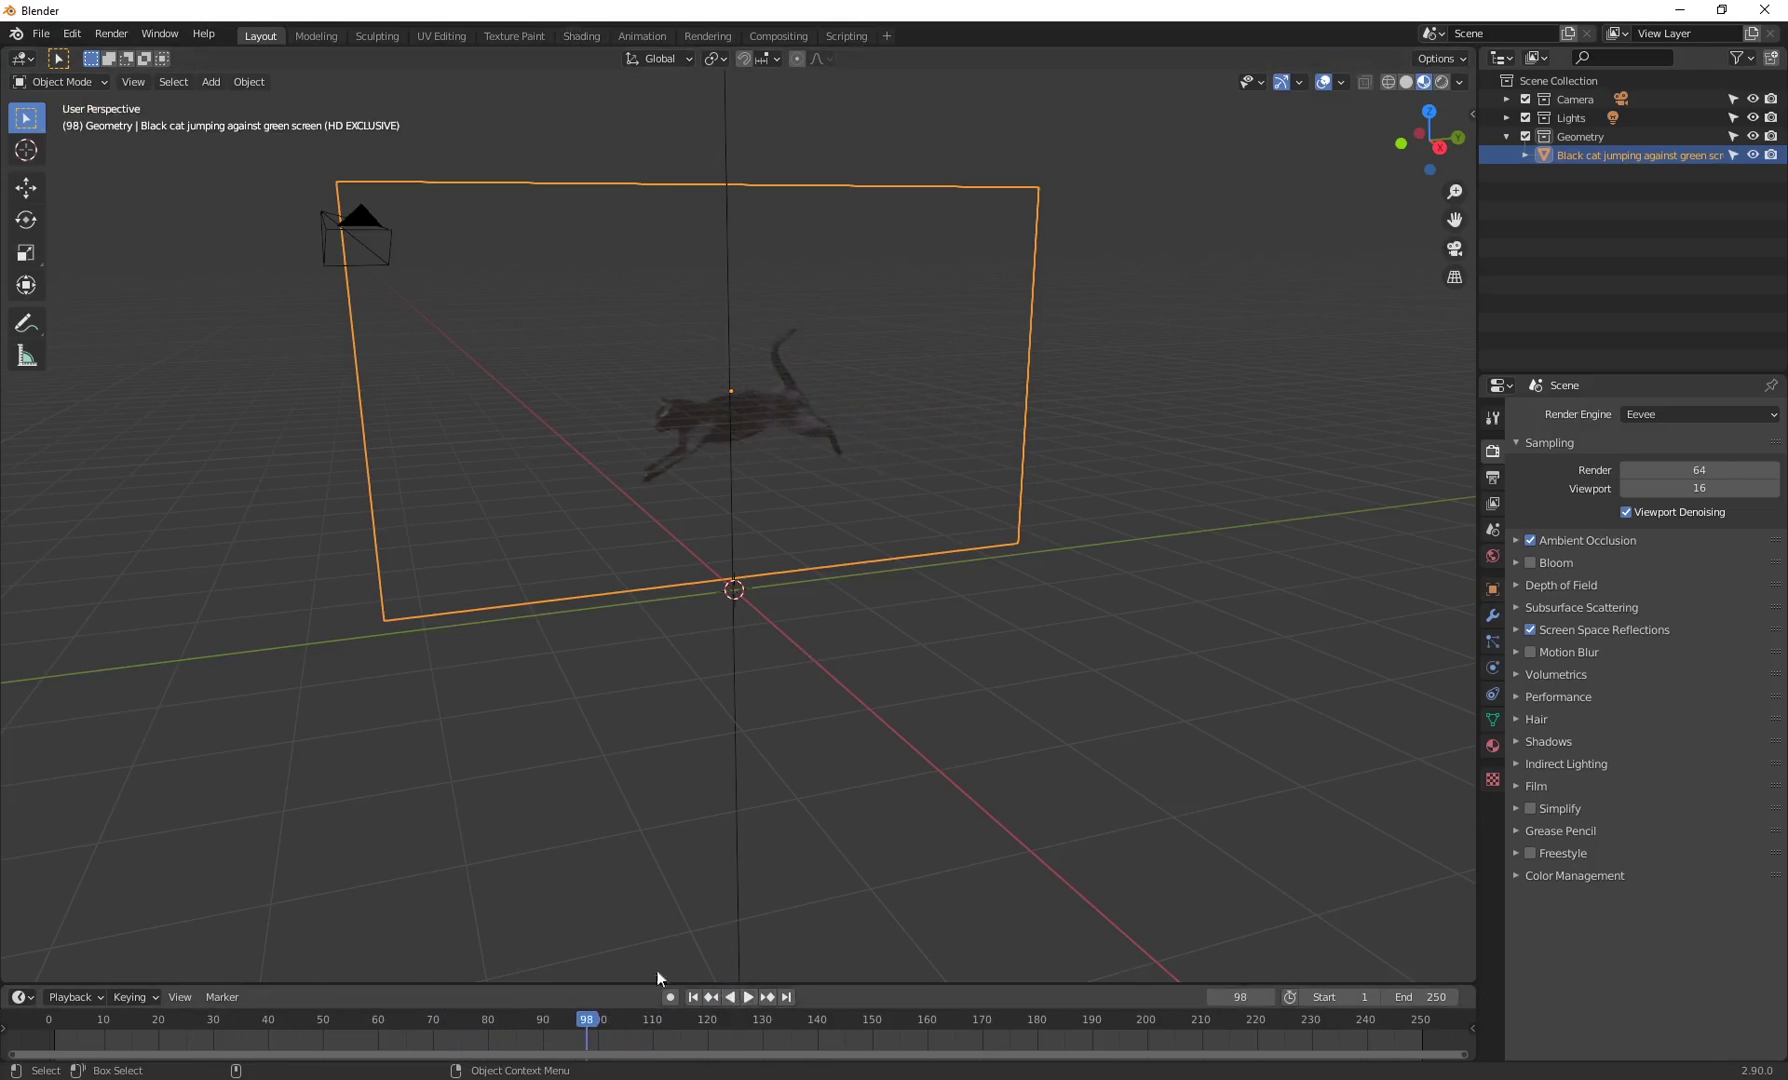
- In the Shading workspace, move the cat's image texture node clear of the Principled BSDF and enable its Cyclic option
{"action": "left_click", "coordinate": [581, 36]}
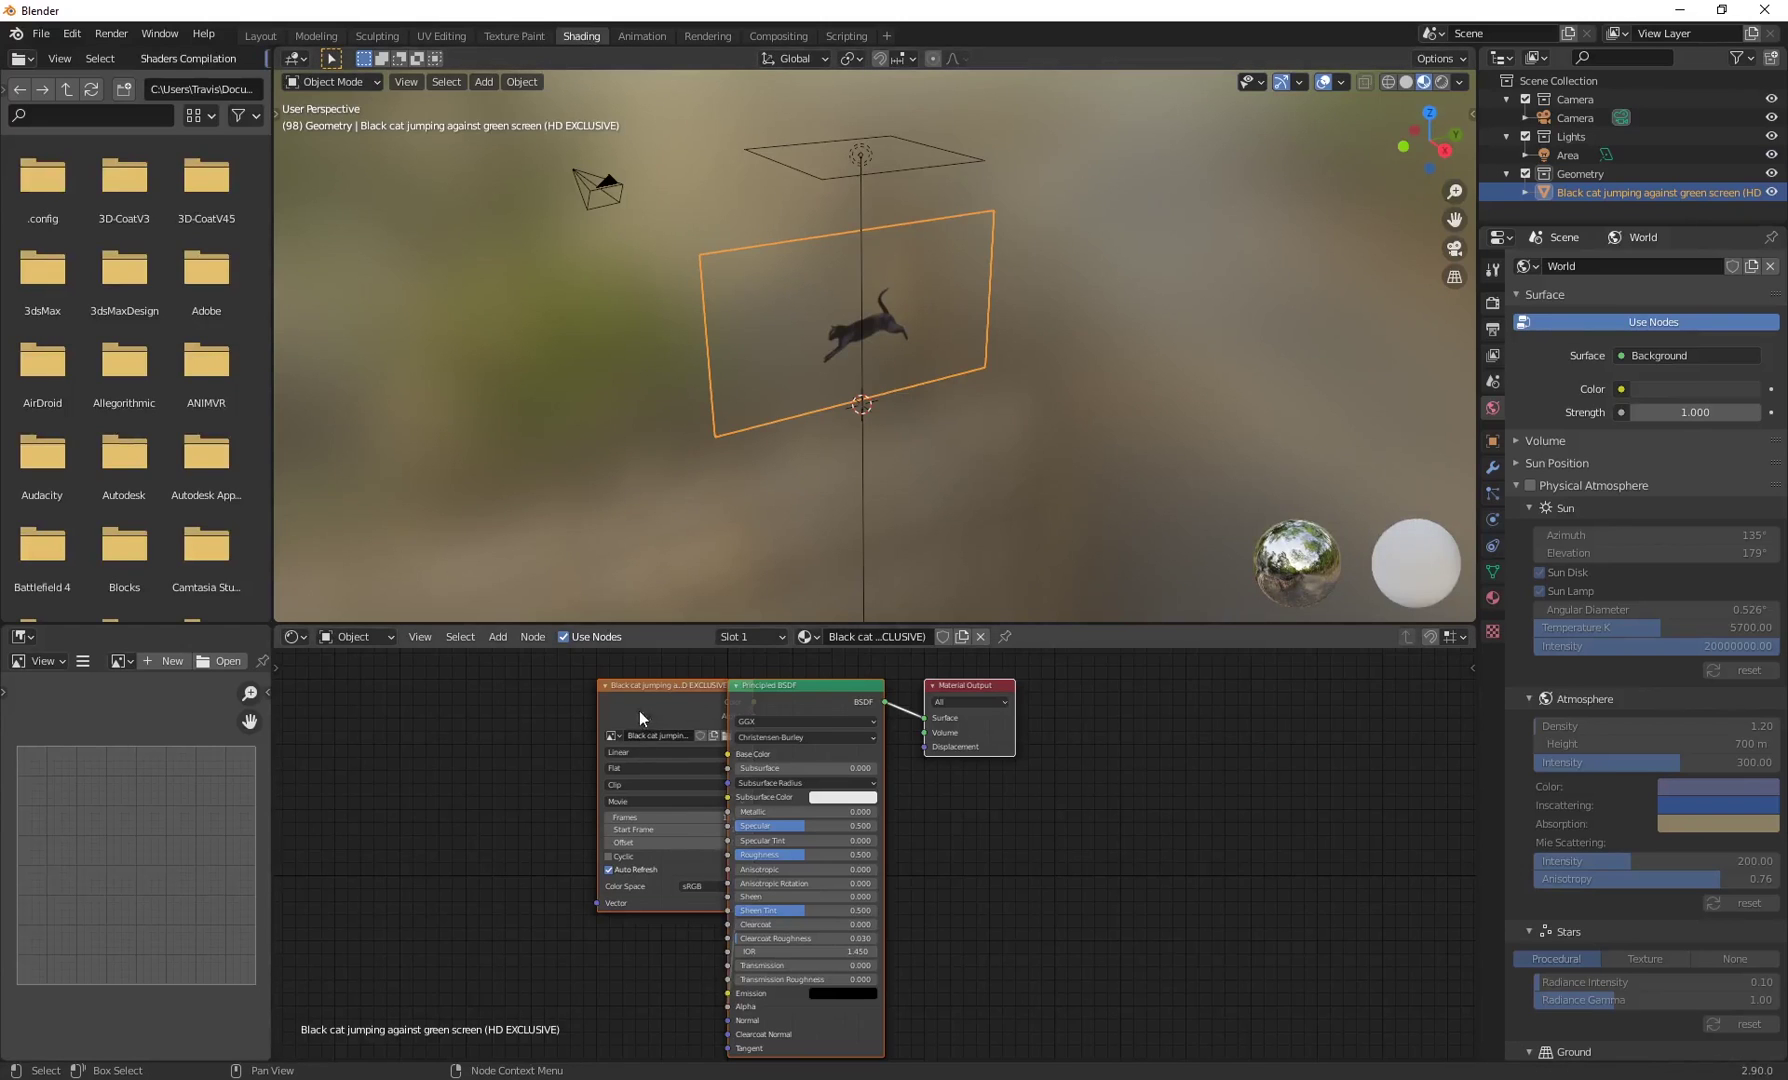
{"action": "left_click_drag", "start_coordinate": [647, 700], "coordinate": [564, 711]}
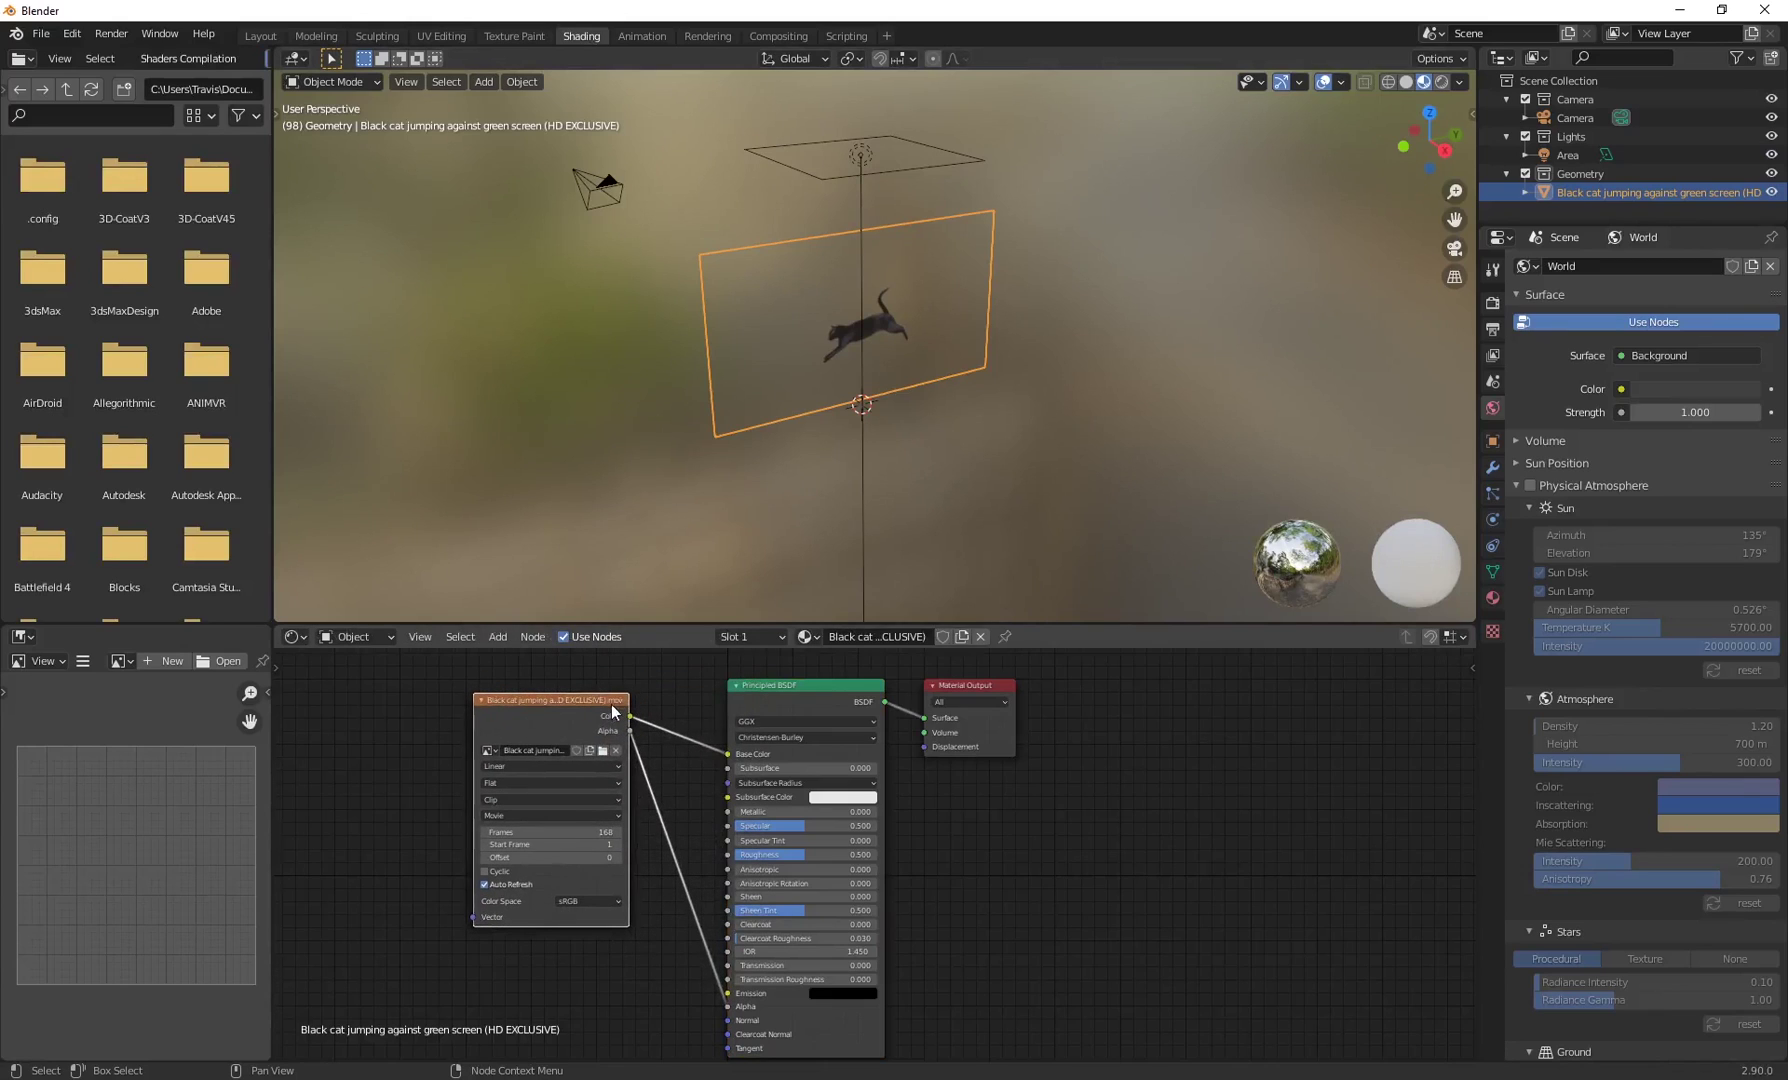
{"action": "left_click", "coordinate": [484, 871]}
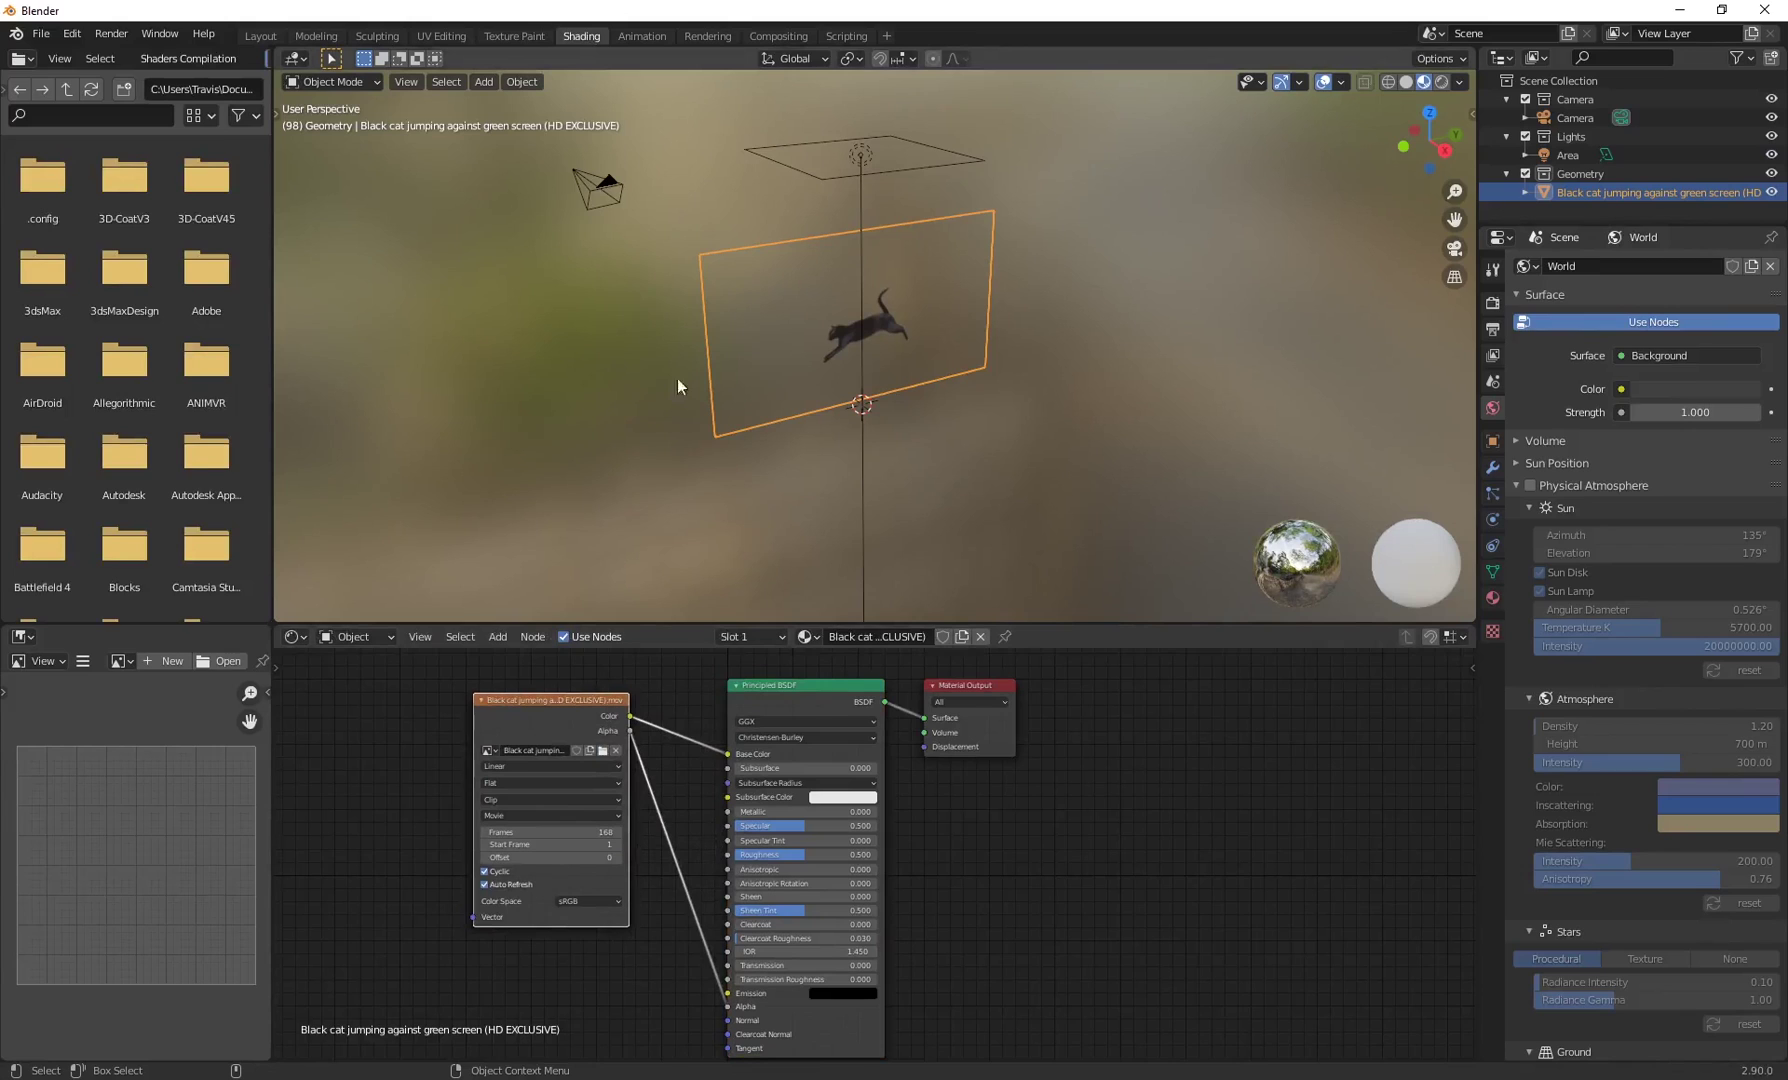
- Return to the Layout workspace and play the cat animation from about frame 5
{"action": "left_click", "coordinate": [256, 34]}
{"action": "left_click_drag", "start_coordinate": [586, 1022], "coordinate": [113, 1020]}
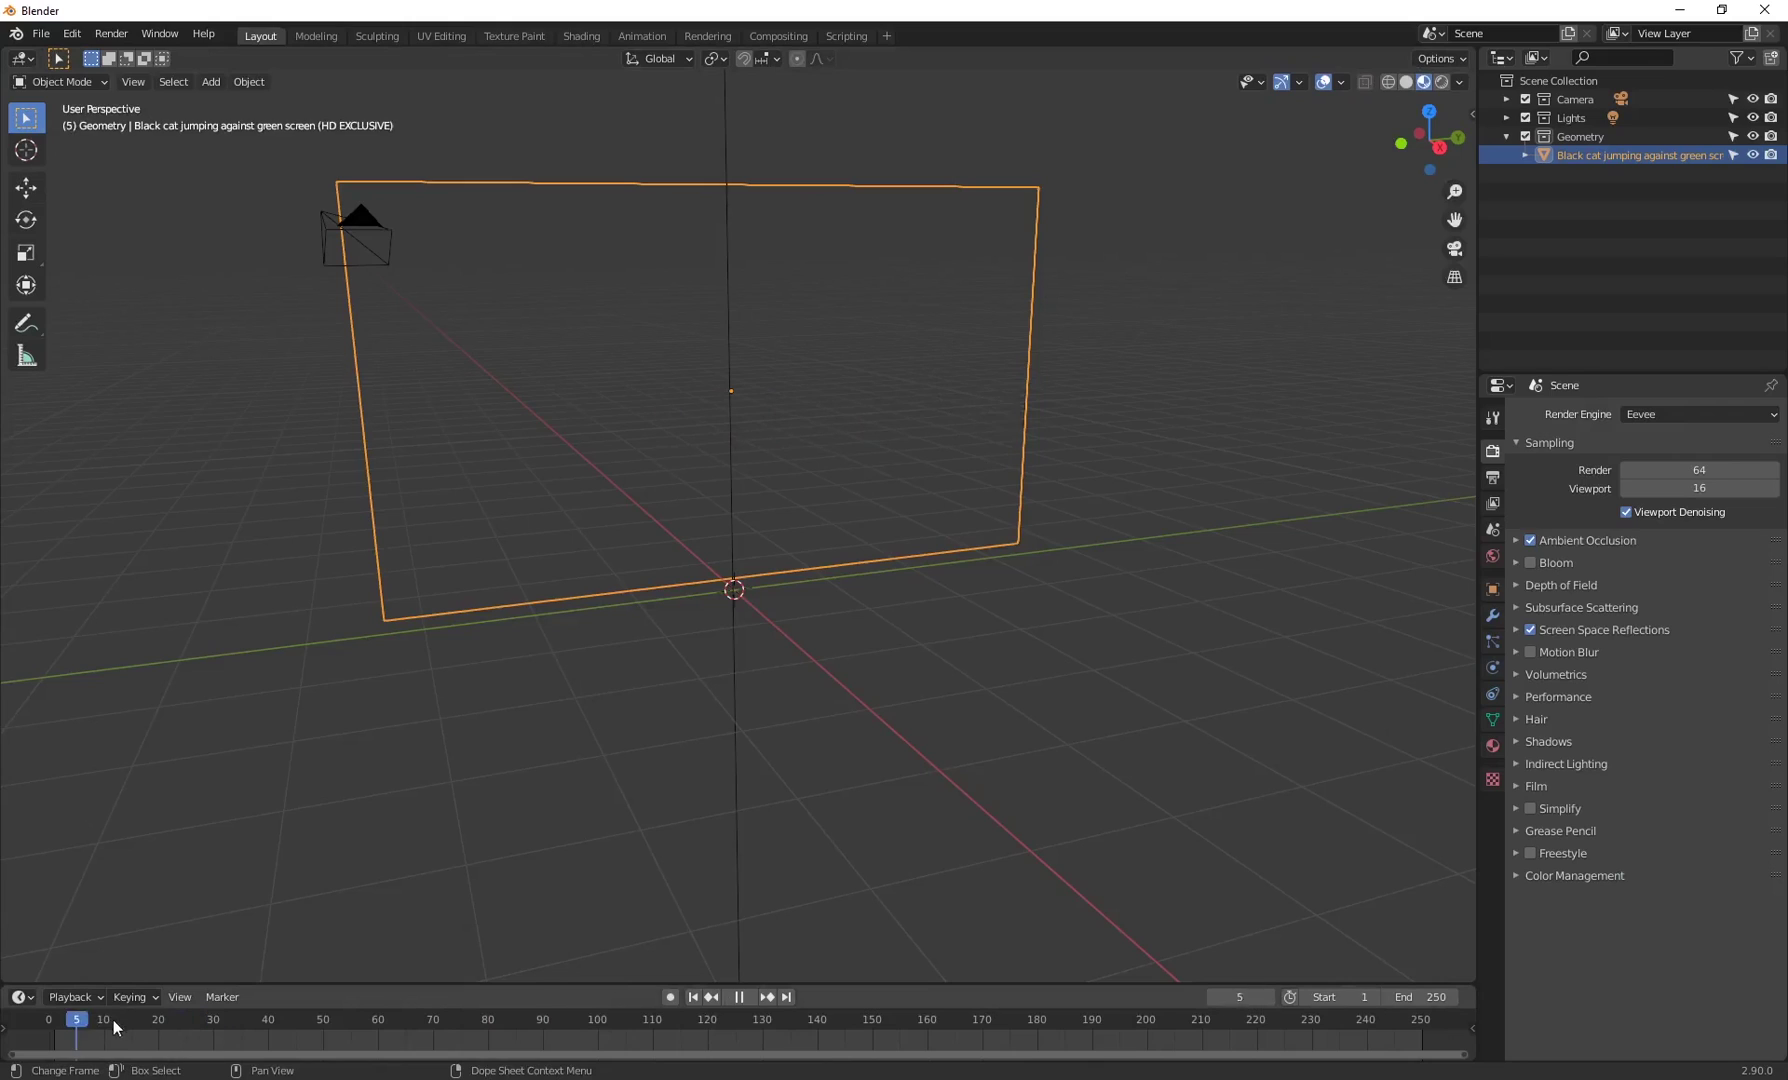
{"action": "key", "text": "space"}
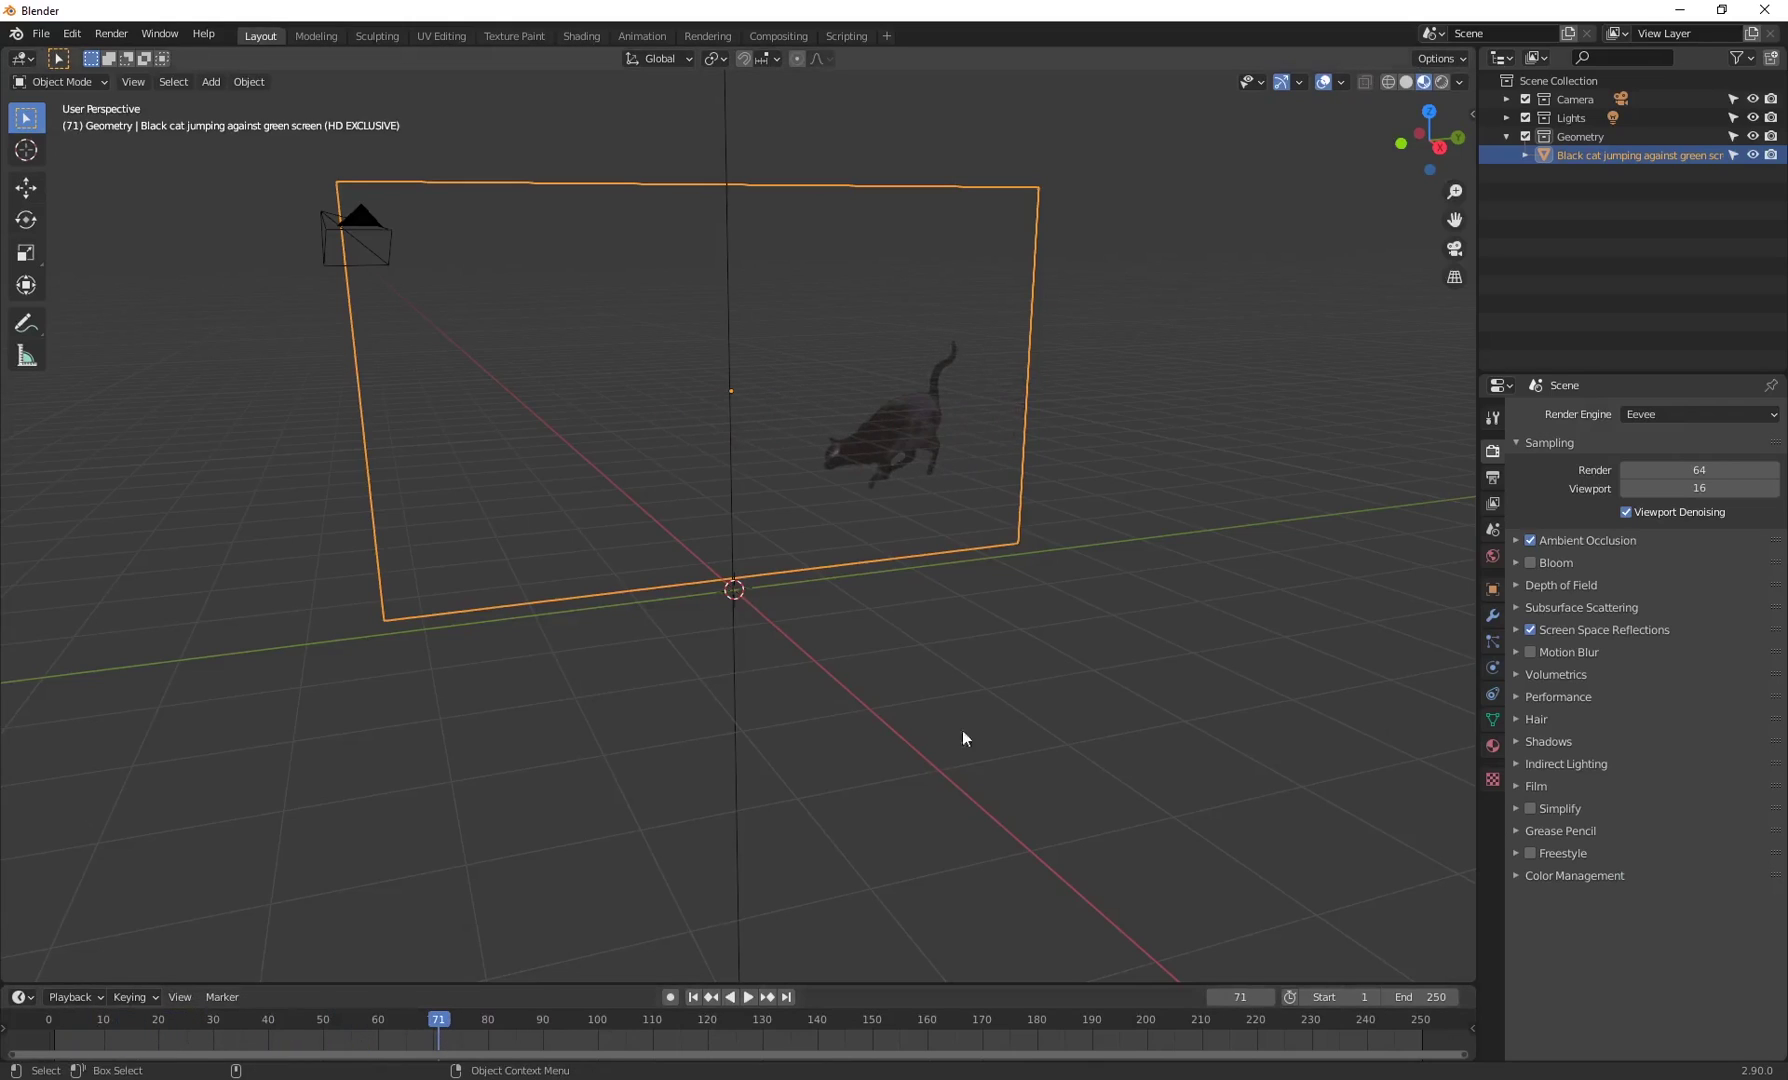
- Hide the viewport overlays, play the cat animation while viewing the plane from several angles, and show the overlays again
{"action": "left_click", "coordinate": [1323, 82]}
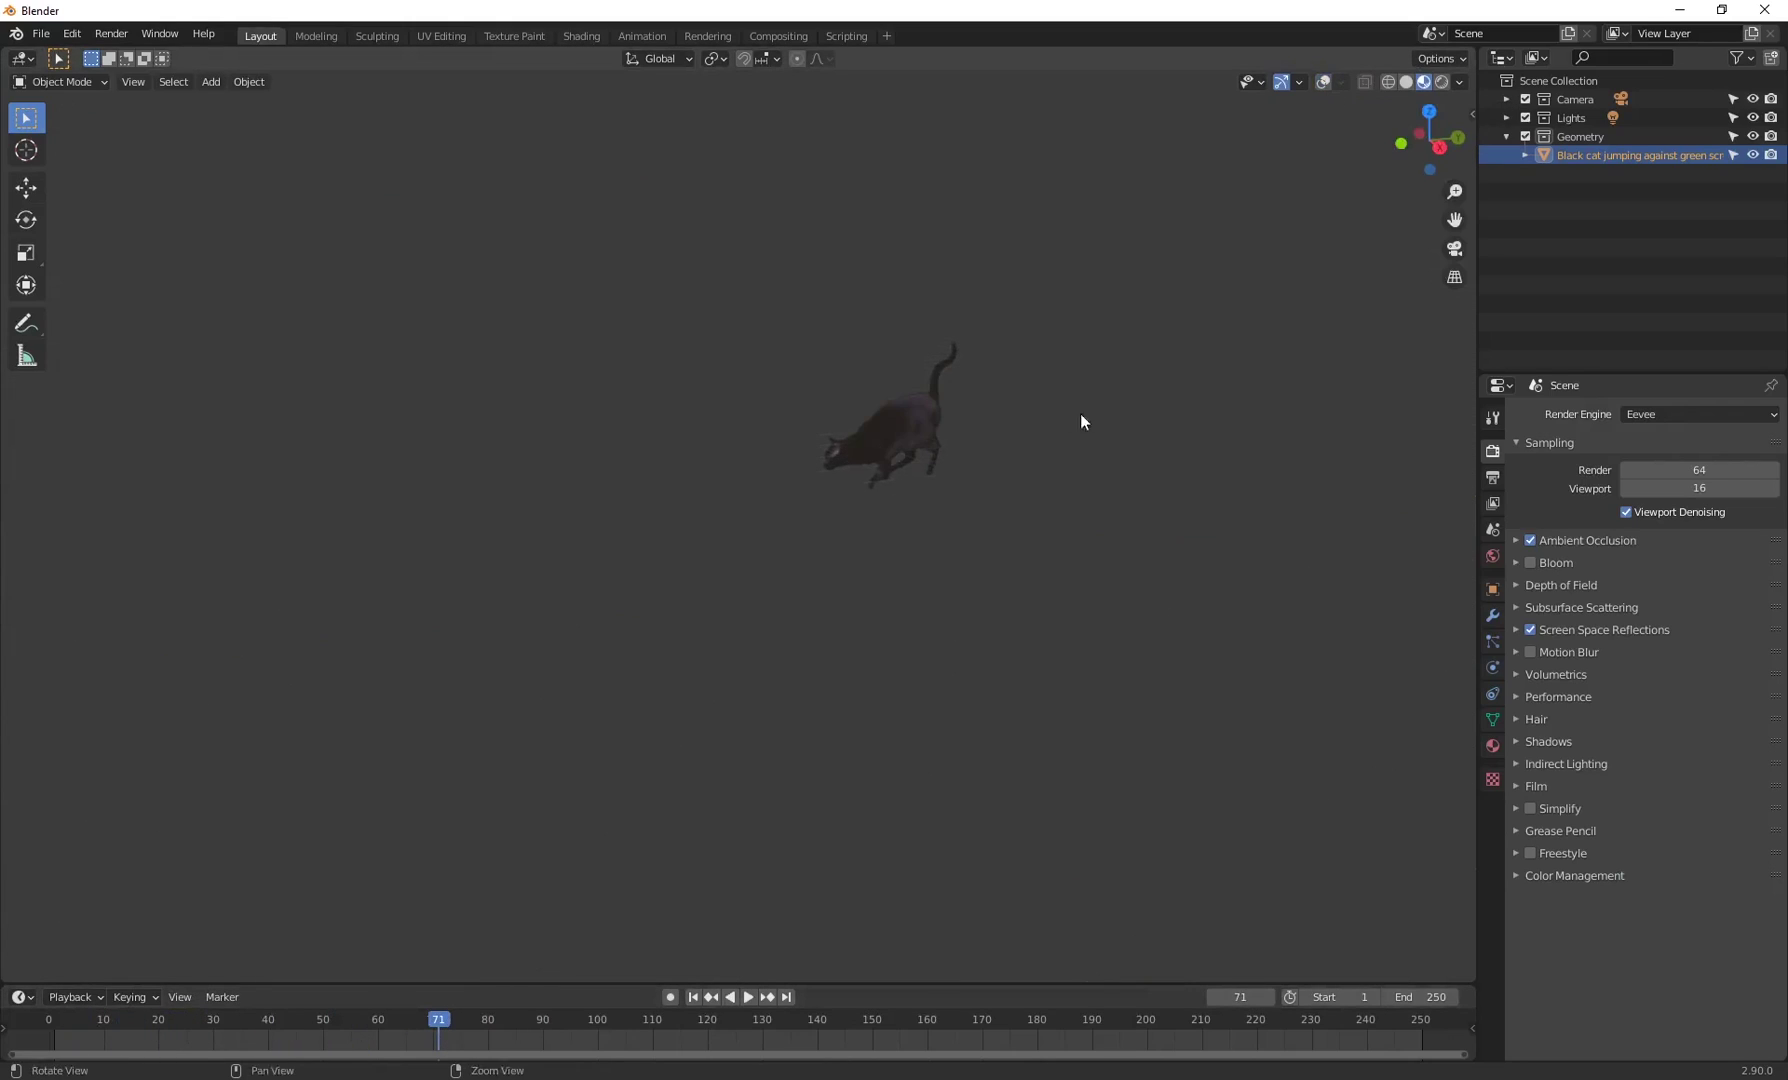
{"action": "middle_click_drag", "start_coordinate": [1080, 413], "coordinate": [965, 478]}
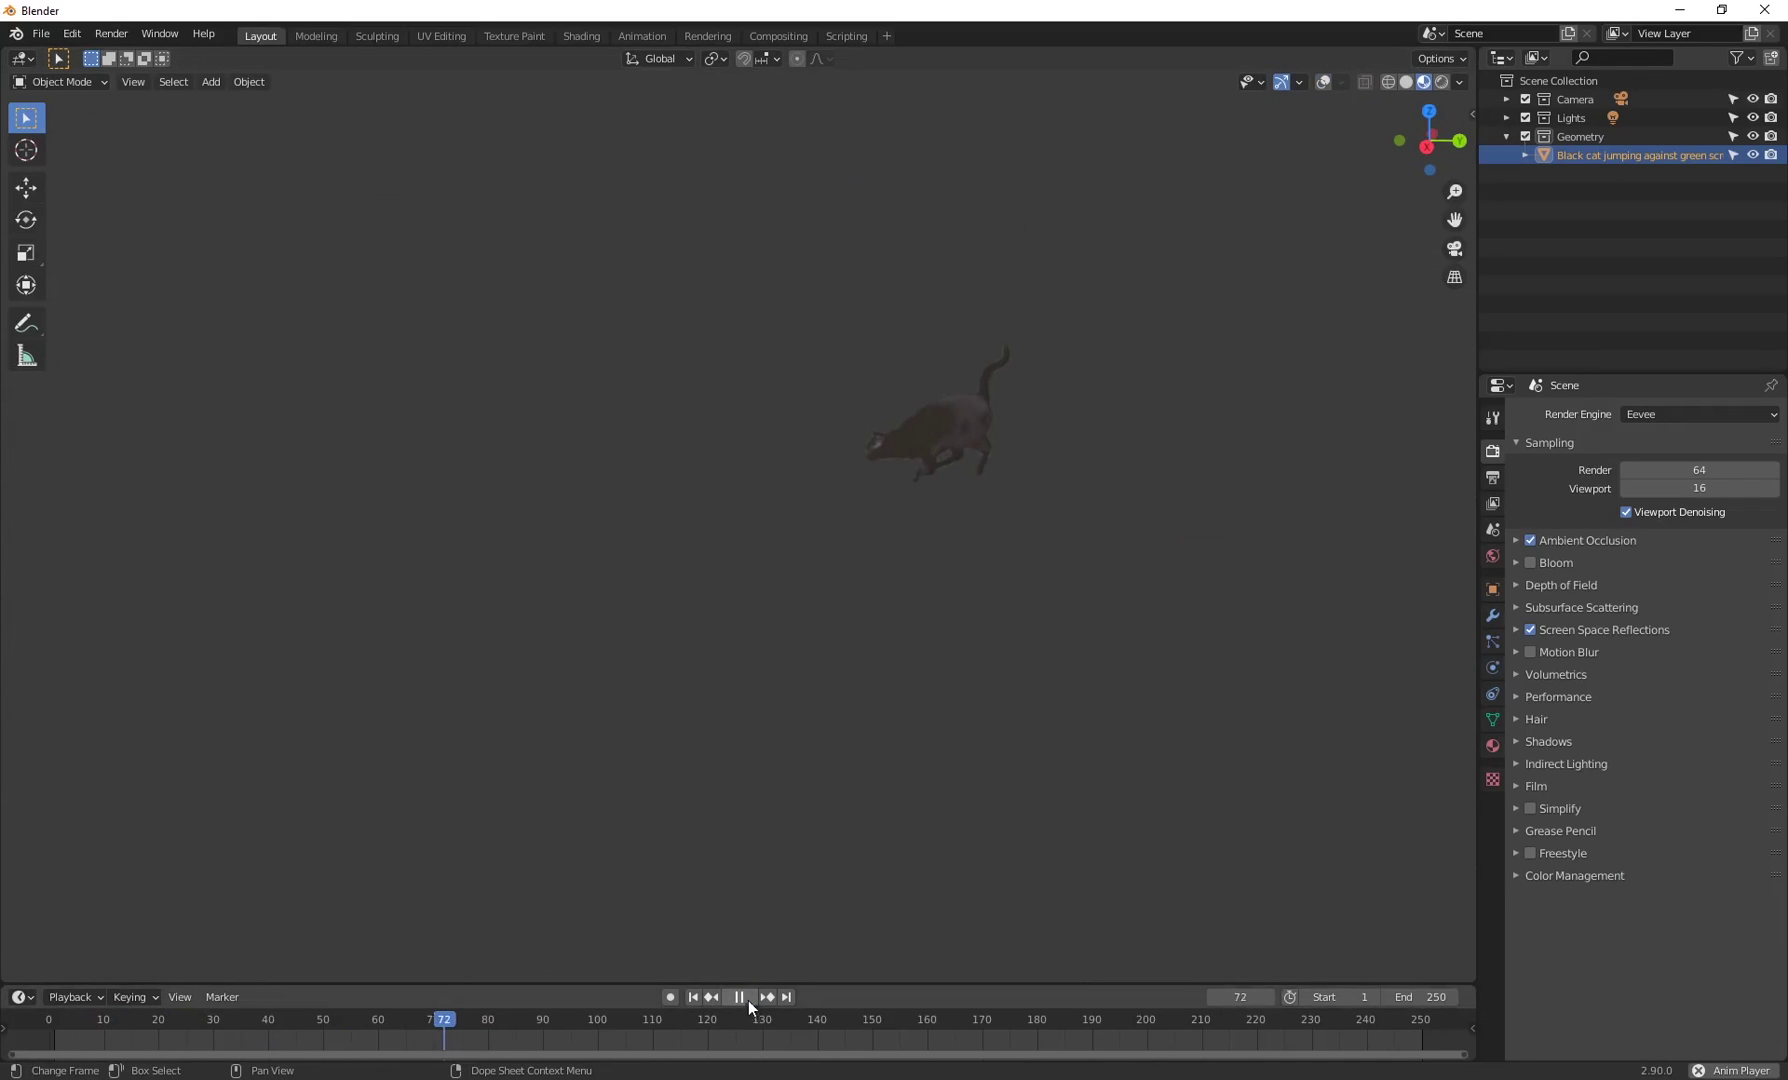
{"action": "left_click", "coordinate": [746, 997]}
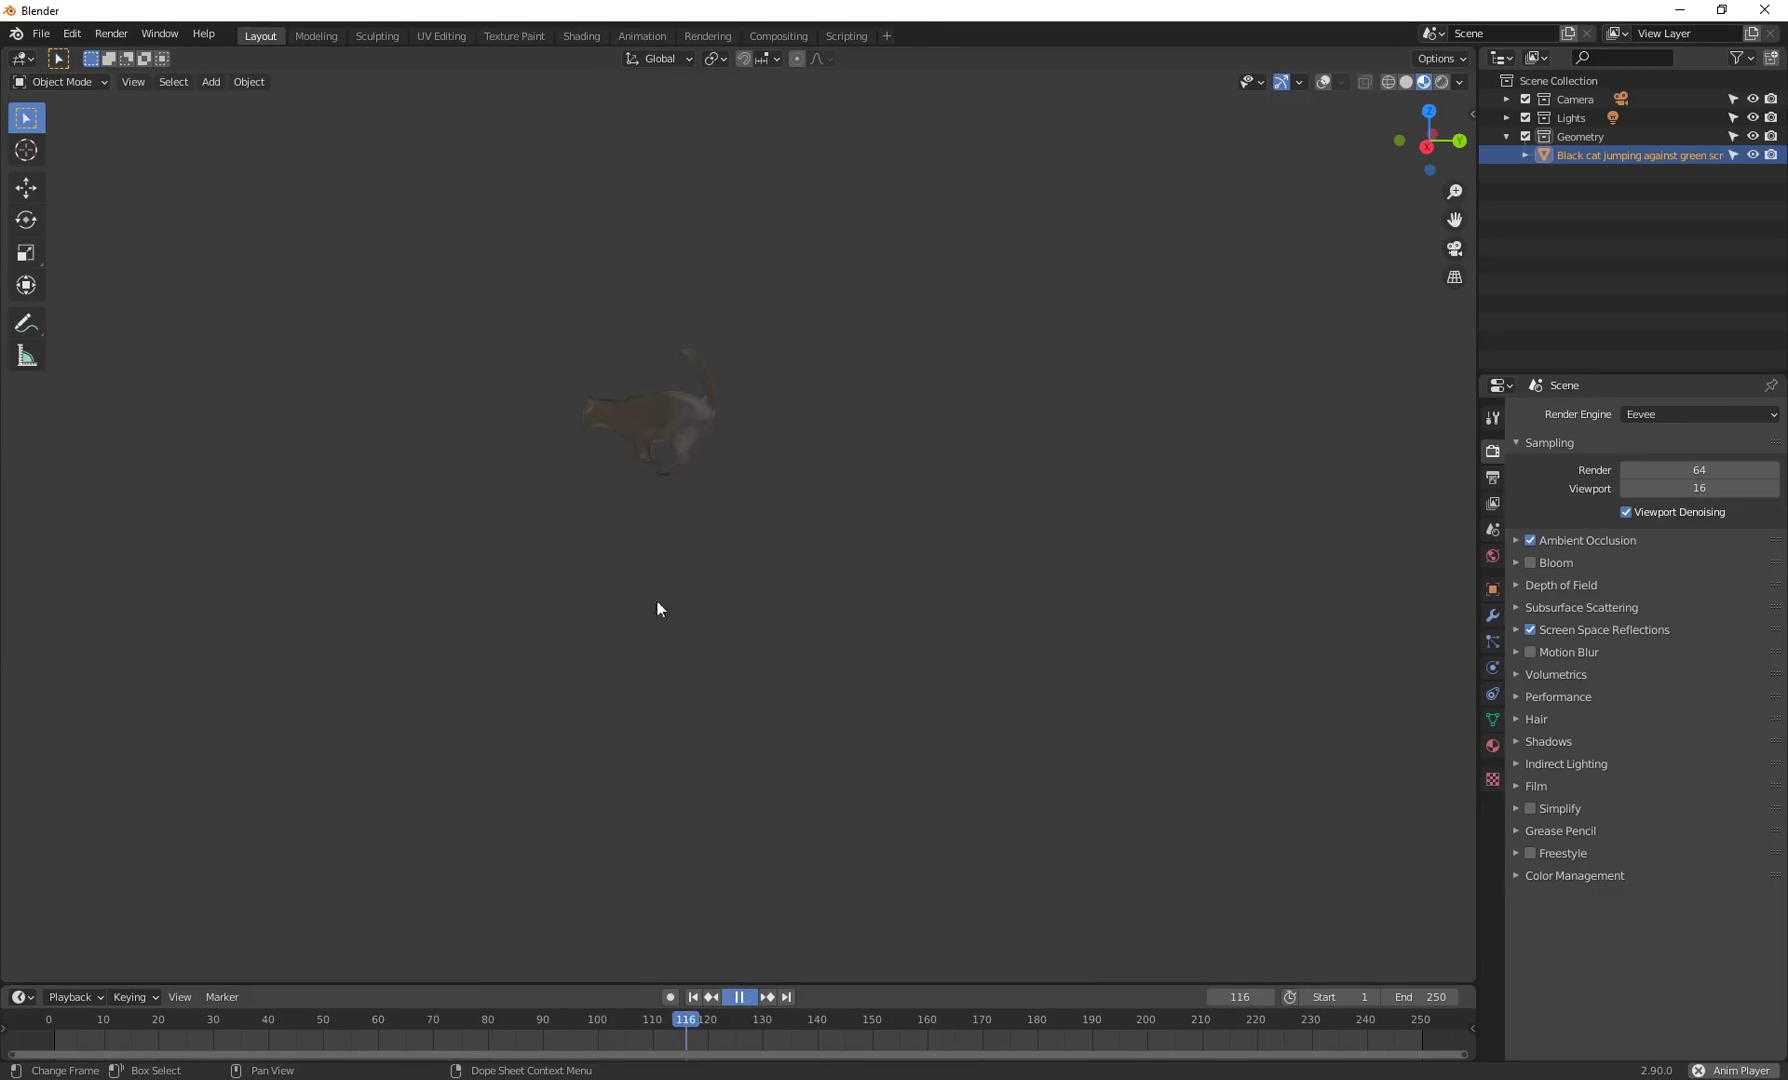
{"action": "middle_click_drag", "start_coordinate": [657, 601], "coordinate": [689, 540]}
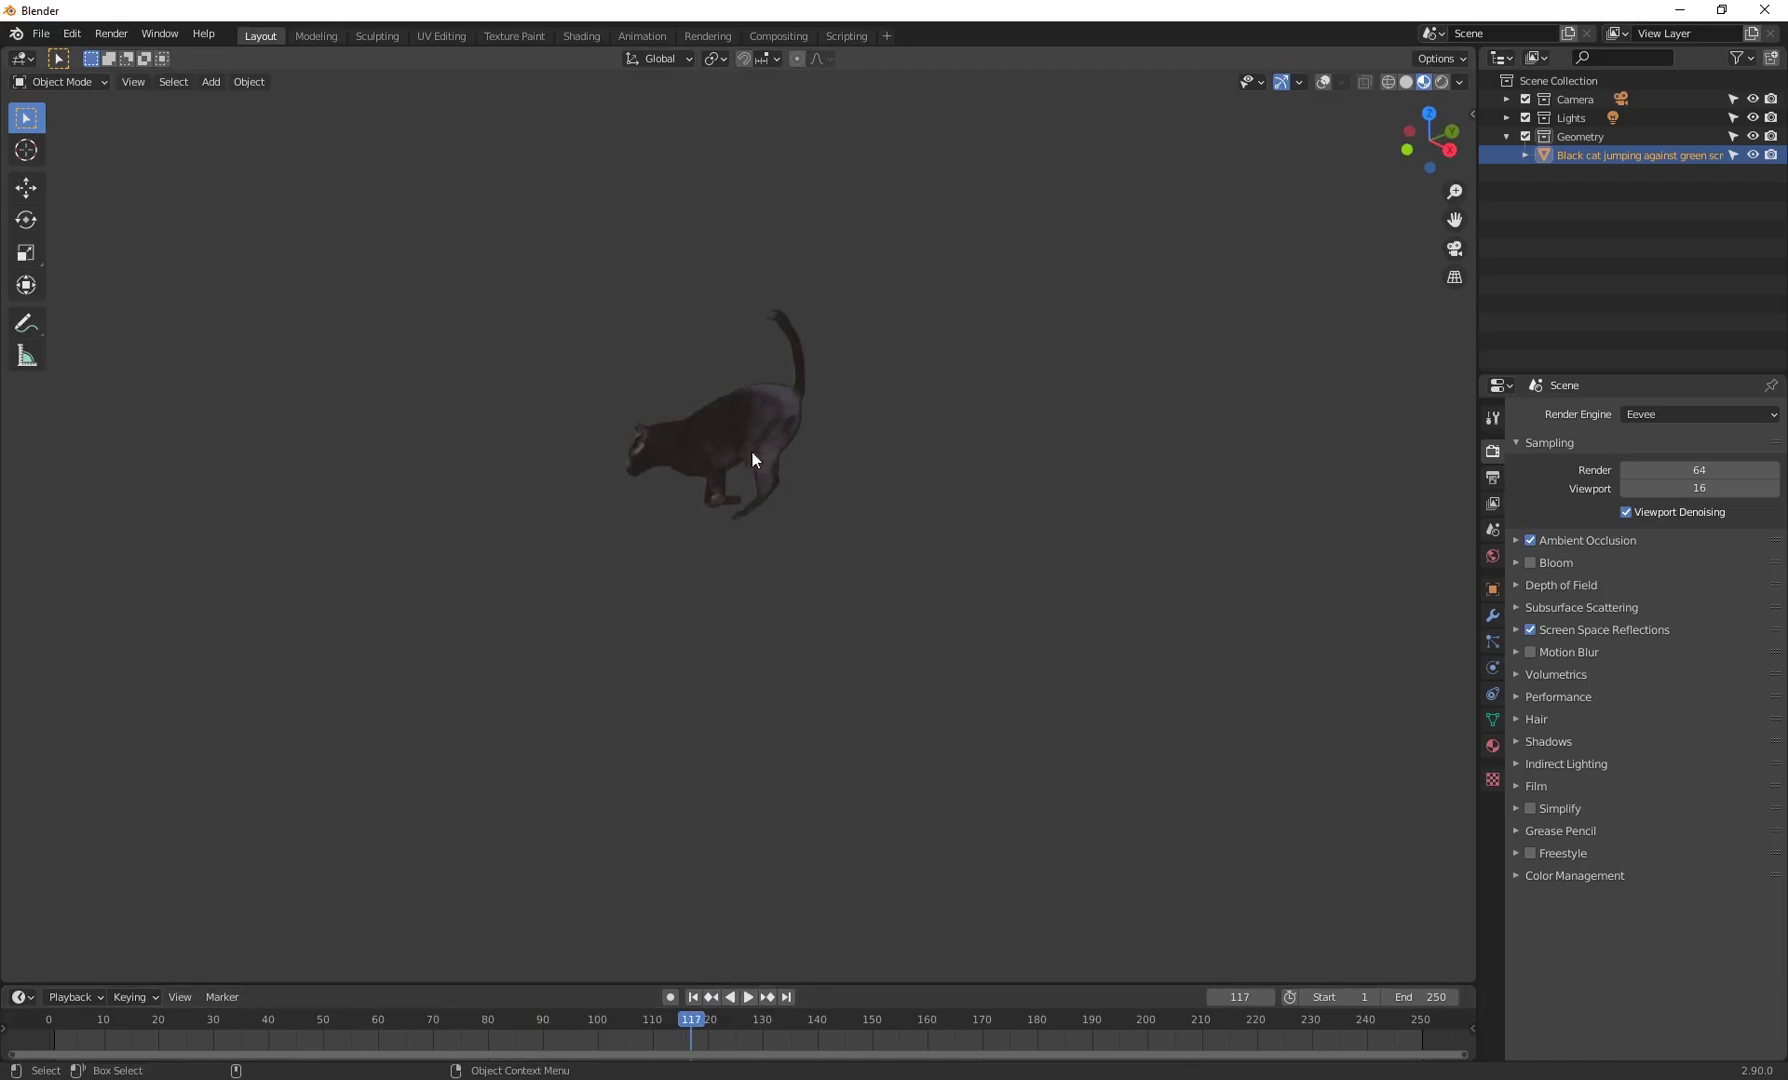
{"action": "left_click_drag", "start_coordinate": [687, 1019], "coordinate": [169, 1025]}
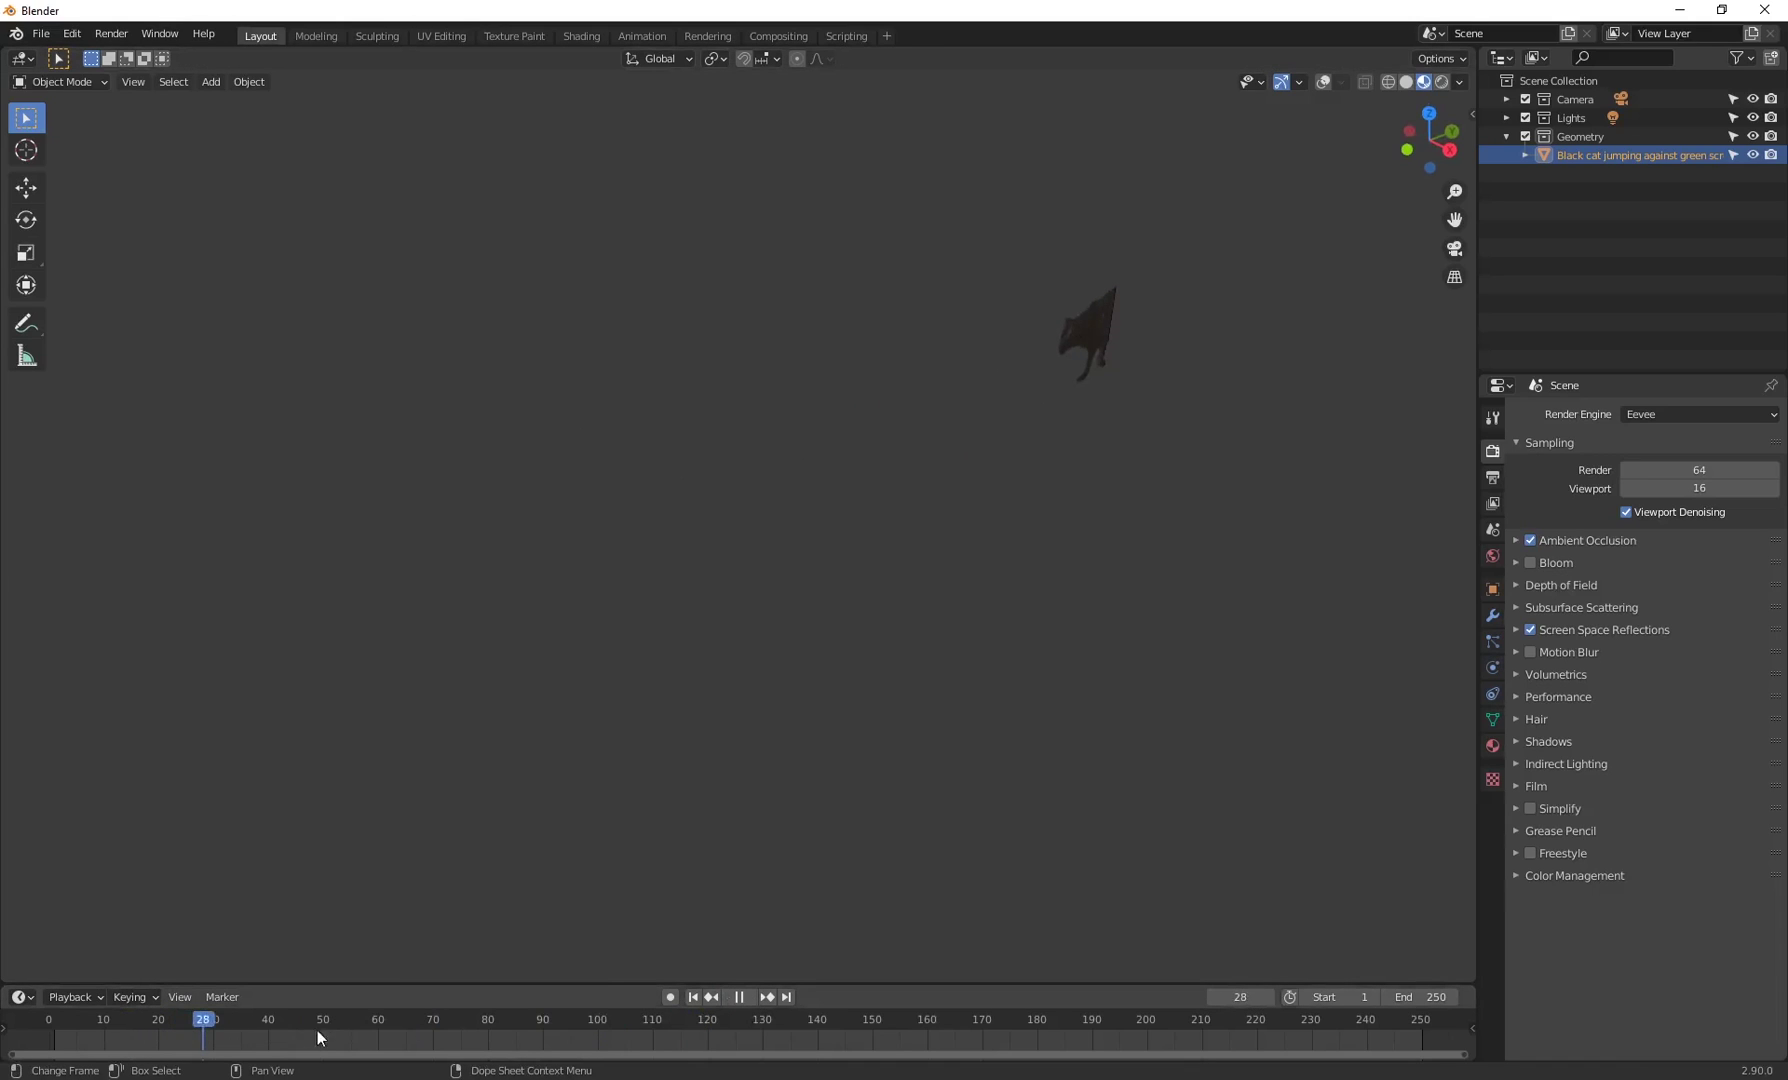
{"action": "key", "text": "space"}
{"action": "middle_click_drag", "start_coordinate": [900, 575], "coordinate": [832, 528]}
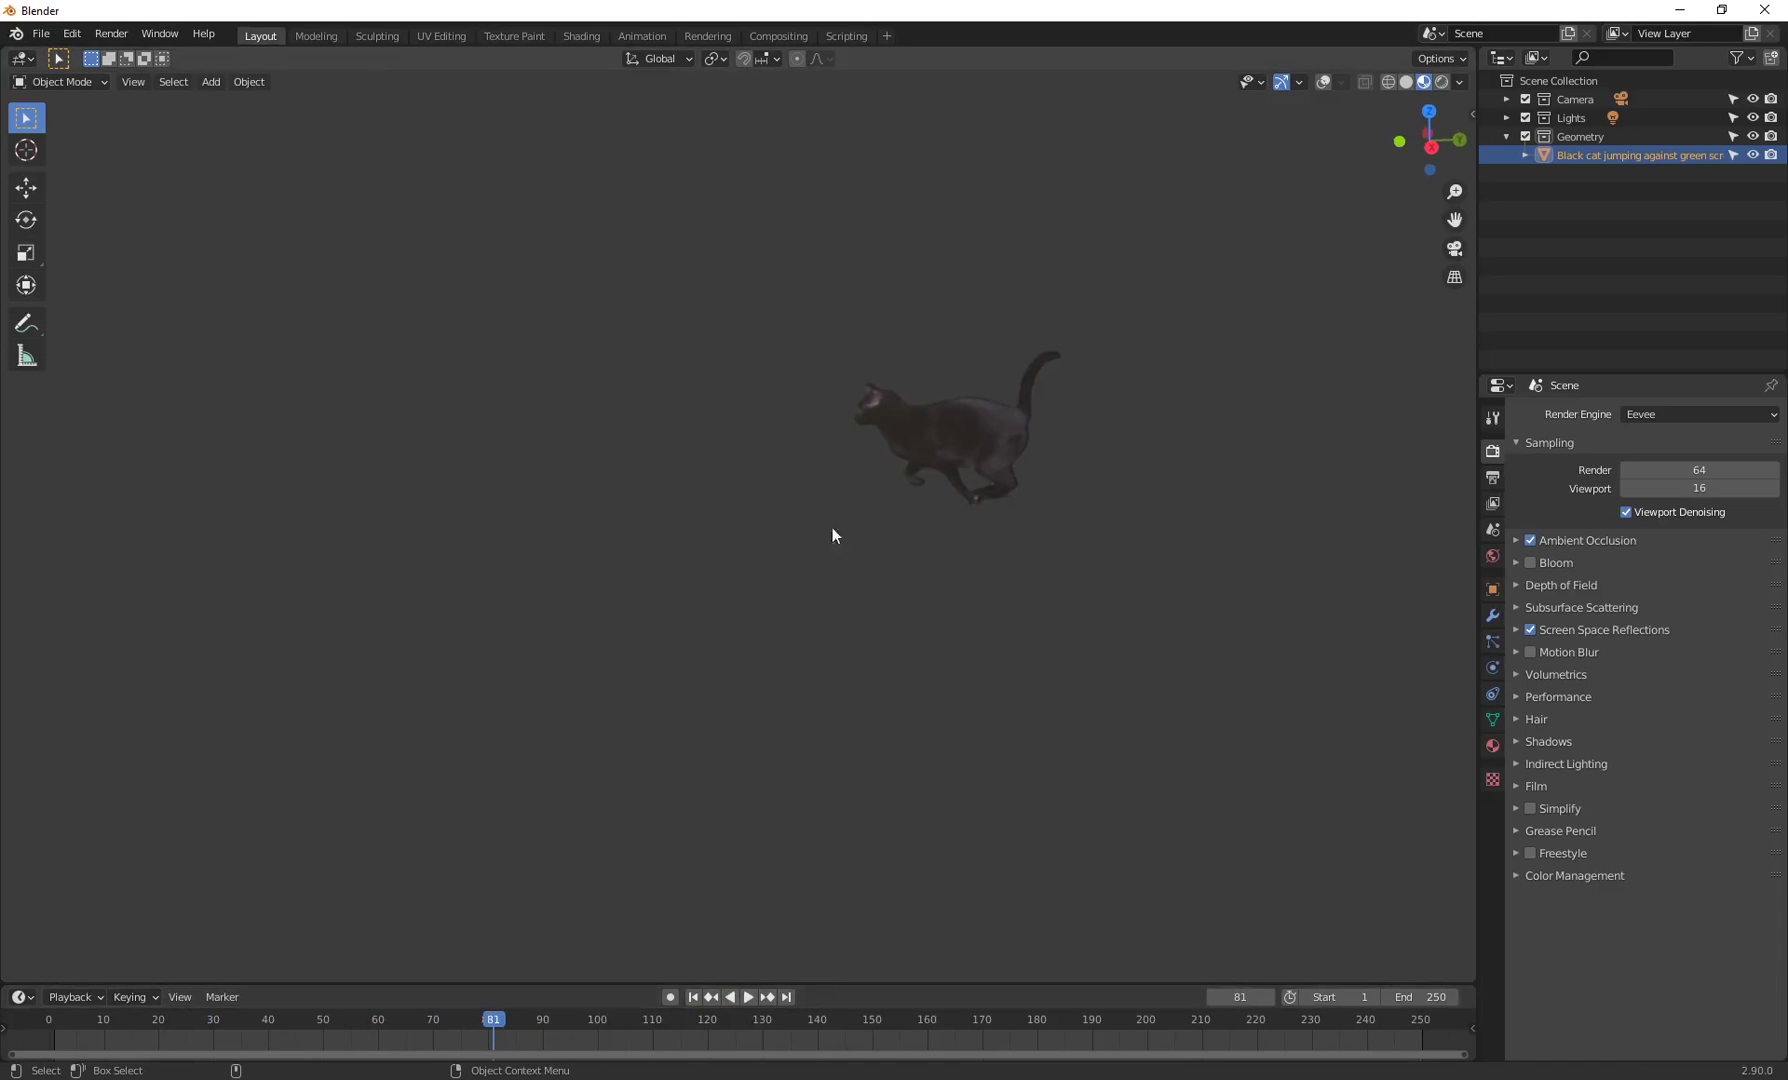
{"action": "left_click", "coordinate": [1323, 82]}
{"action": "middle_click_drag", "start_coordinate": [1298, 110], "coordinate": [1426, 372]}
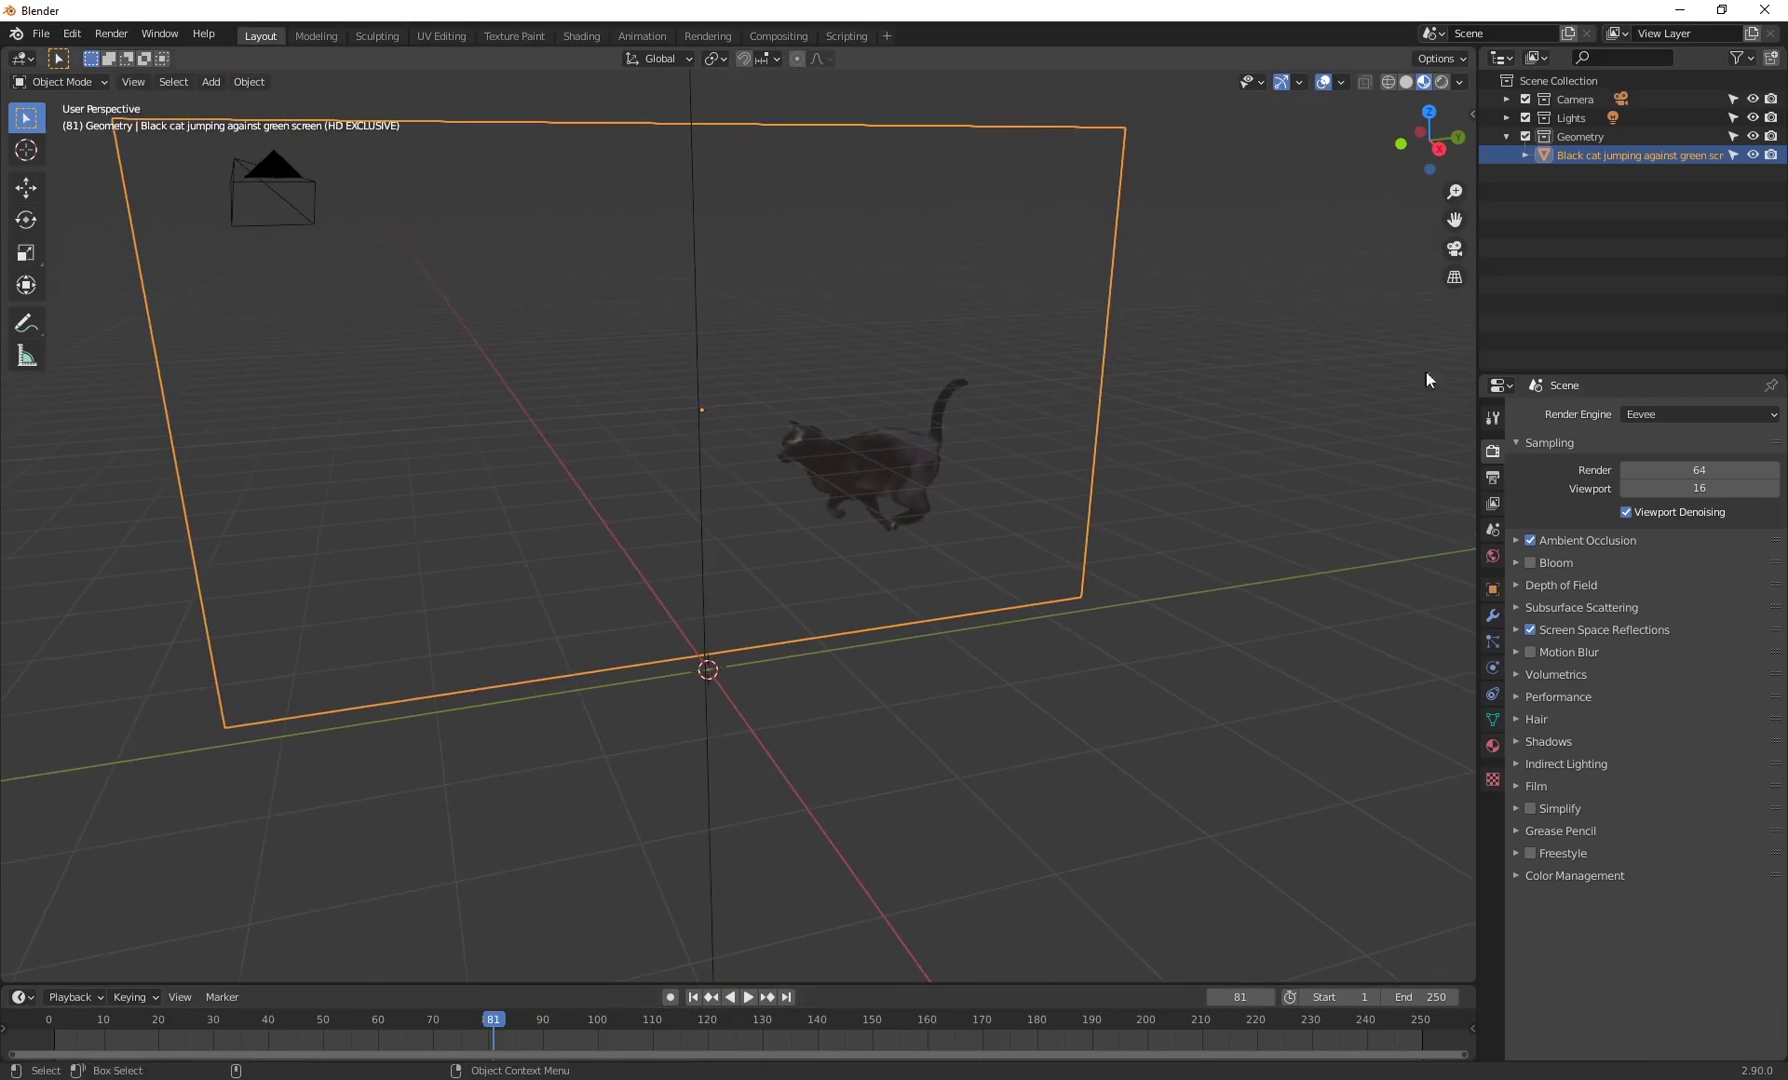
- Play back the looping cat animation and examine the run from closer and more distant views
{"action": "left_click", "coordinate": [1661, 412]}
{"action": "middle_click_drag", "start_coordinate": [1069, 432], "coordinate": [820, 440]}
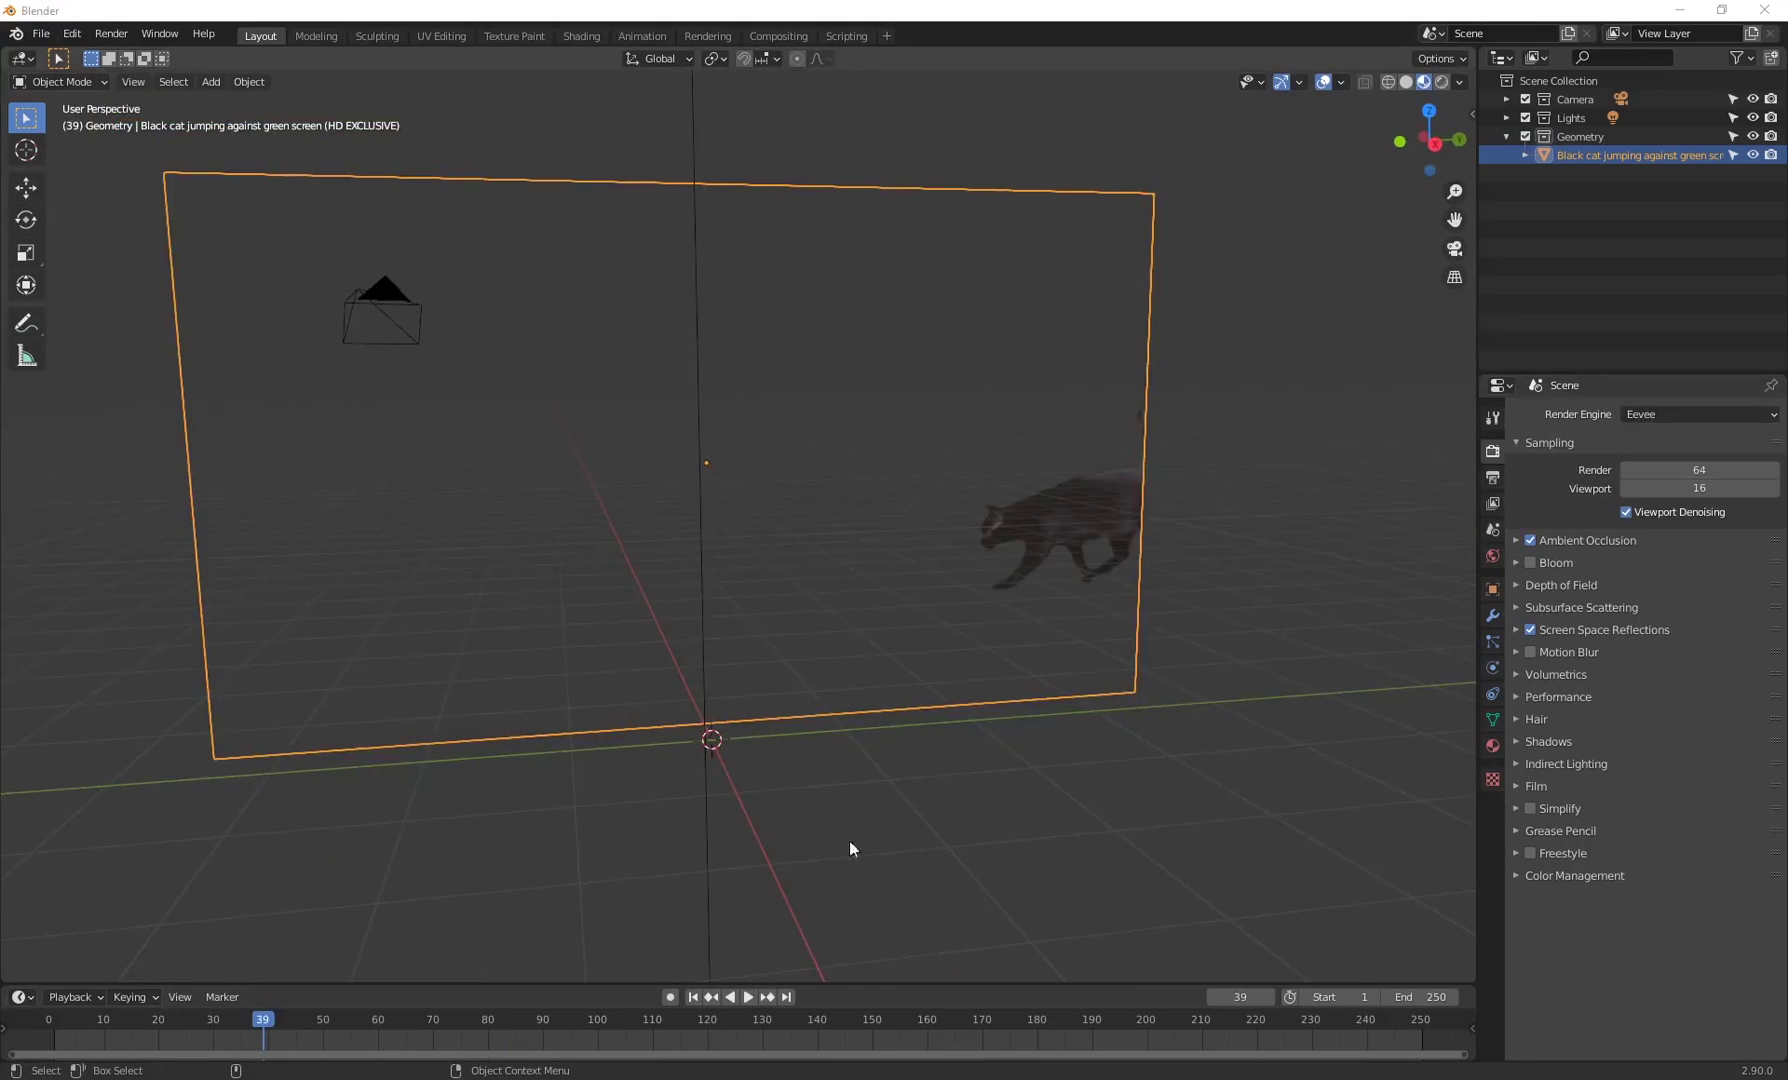
{"action": "left_click", "coordinate": [750, 997]}
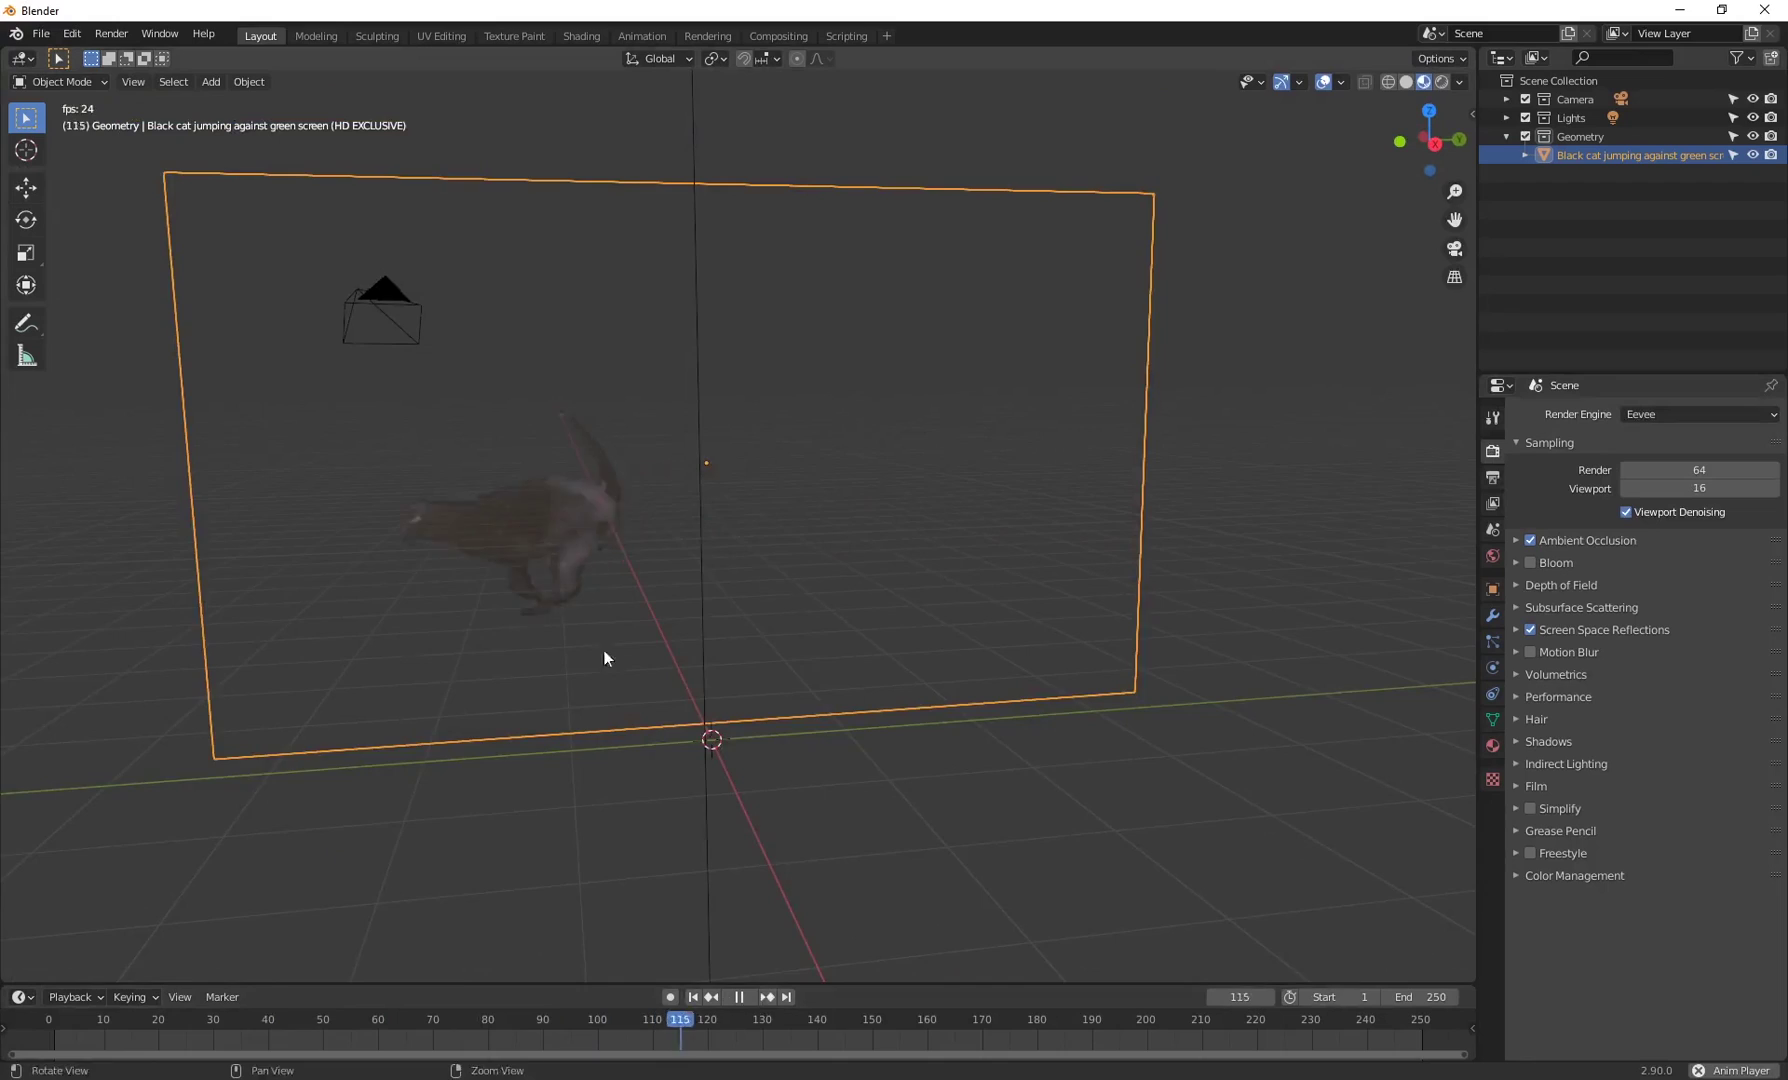
{"action": "middle_click_drag", "start_coordinate": [604, 658], "coordinate": [672, 664], "text": "alt"}
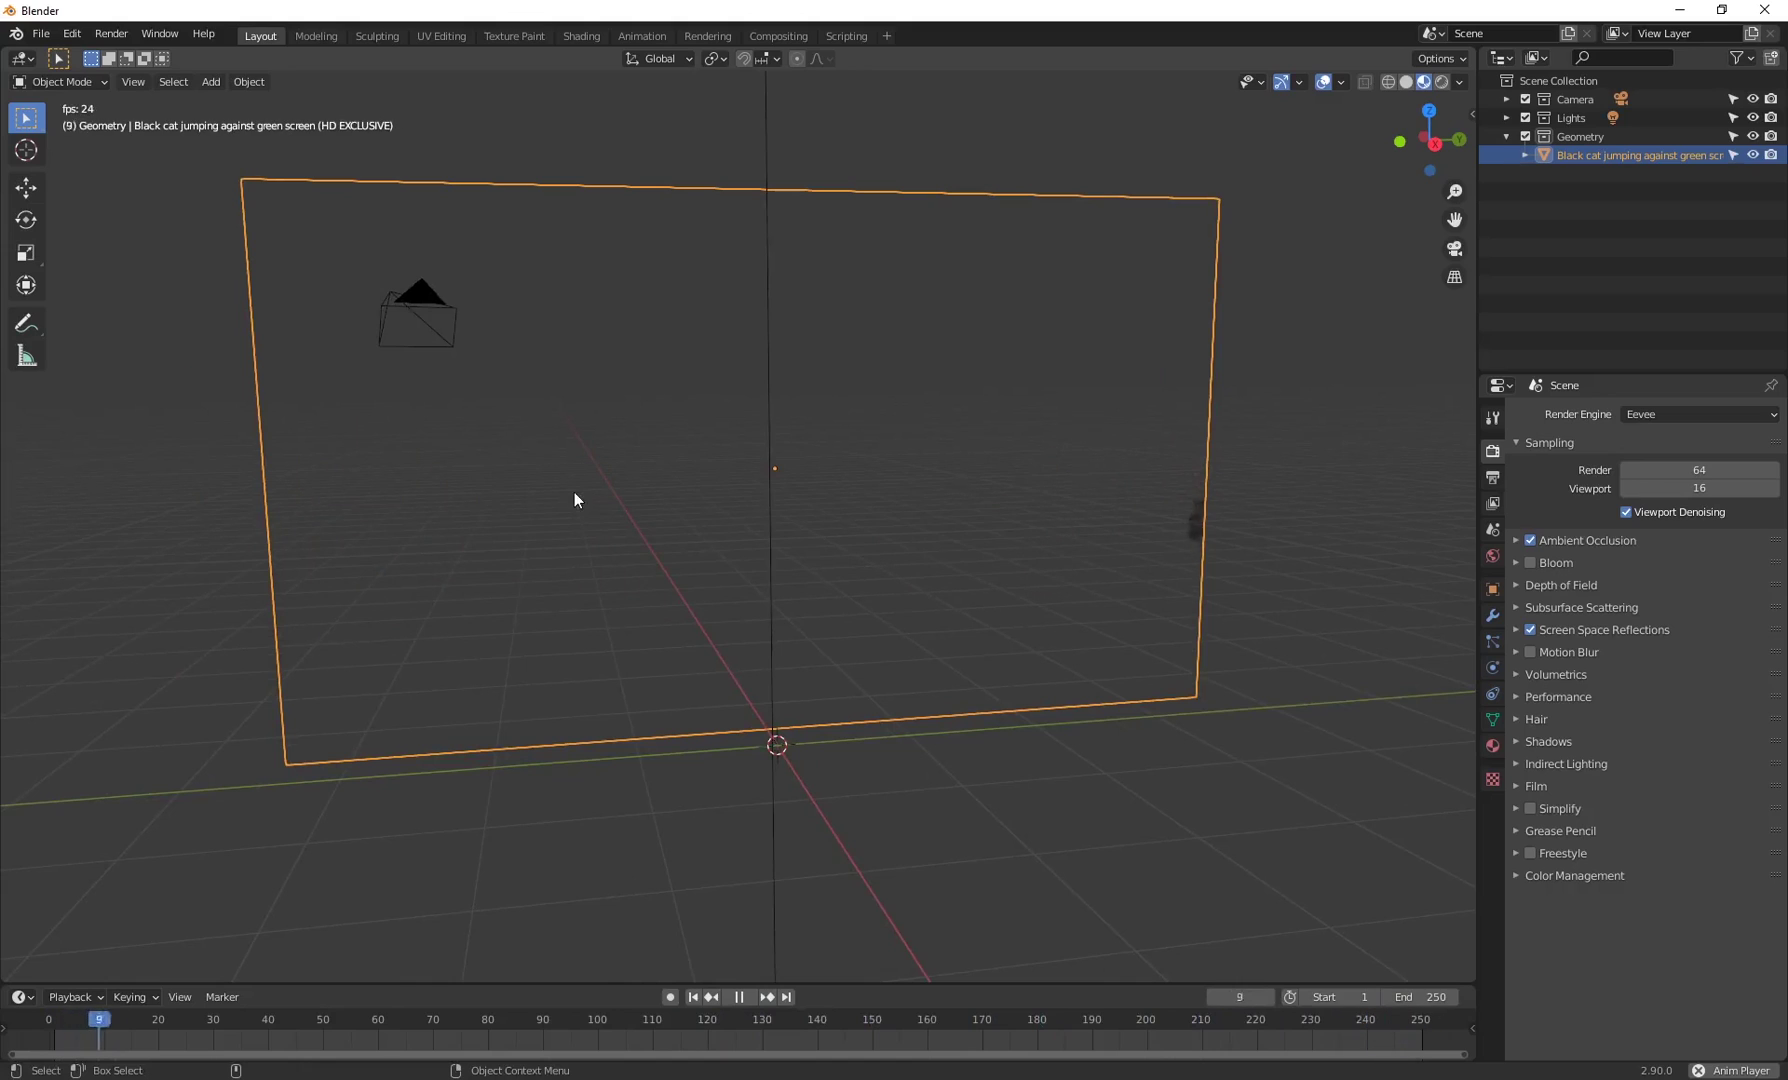
{"action": "left_click", "coordinate": [739, 997]}
{"action": "left_click_drag", "start_coordinate": [418, 1027], "coordinate": [207, 1027]}
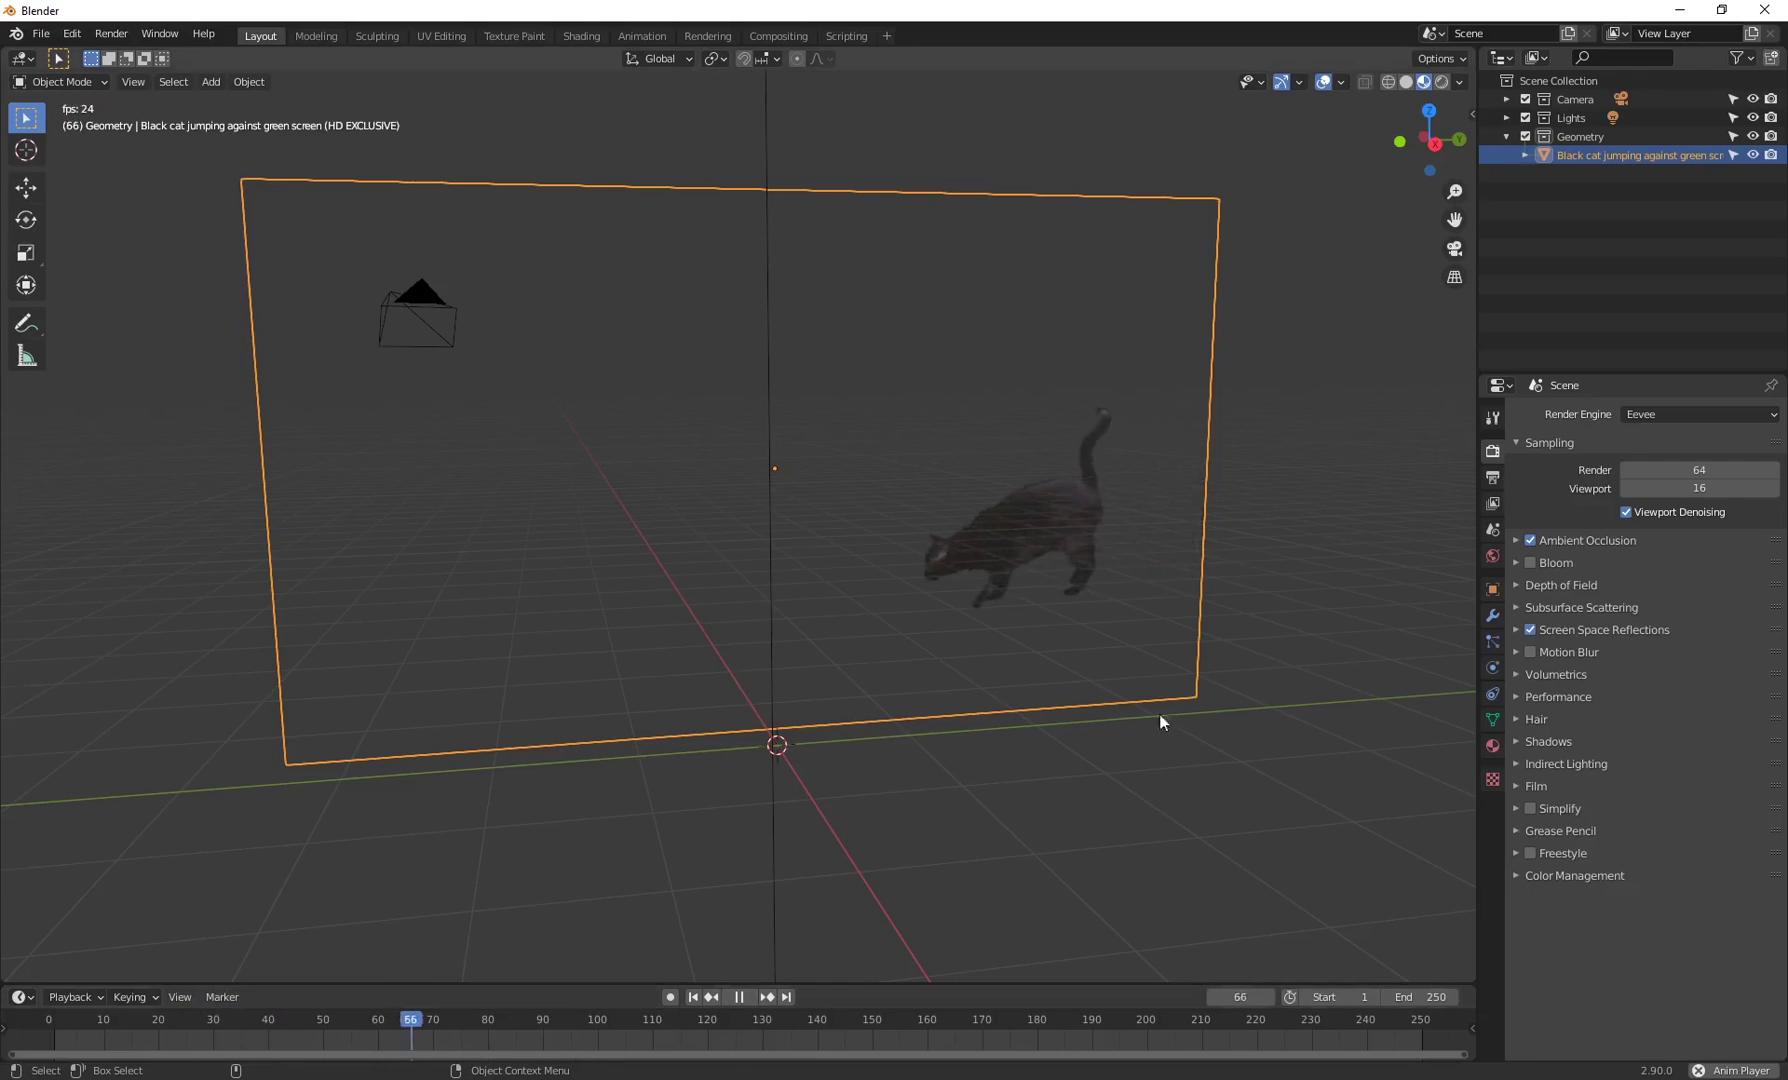
{"action": "middle_click_drag", "start_coordinate": [718, 524], "coordinate": [720, 700]}
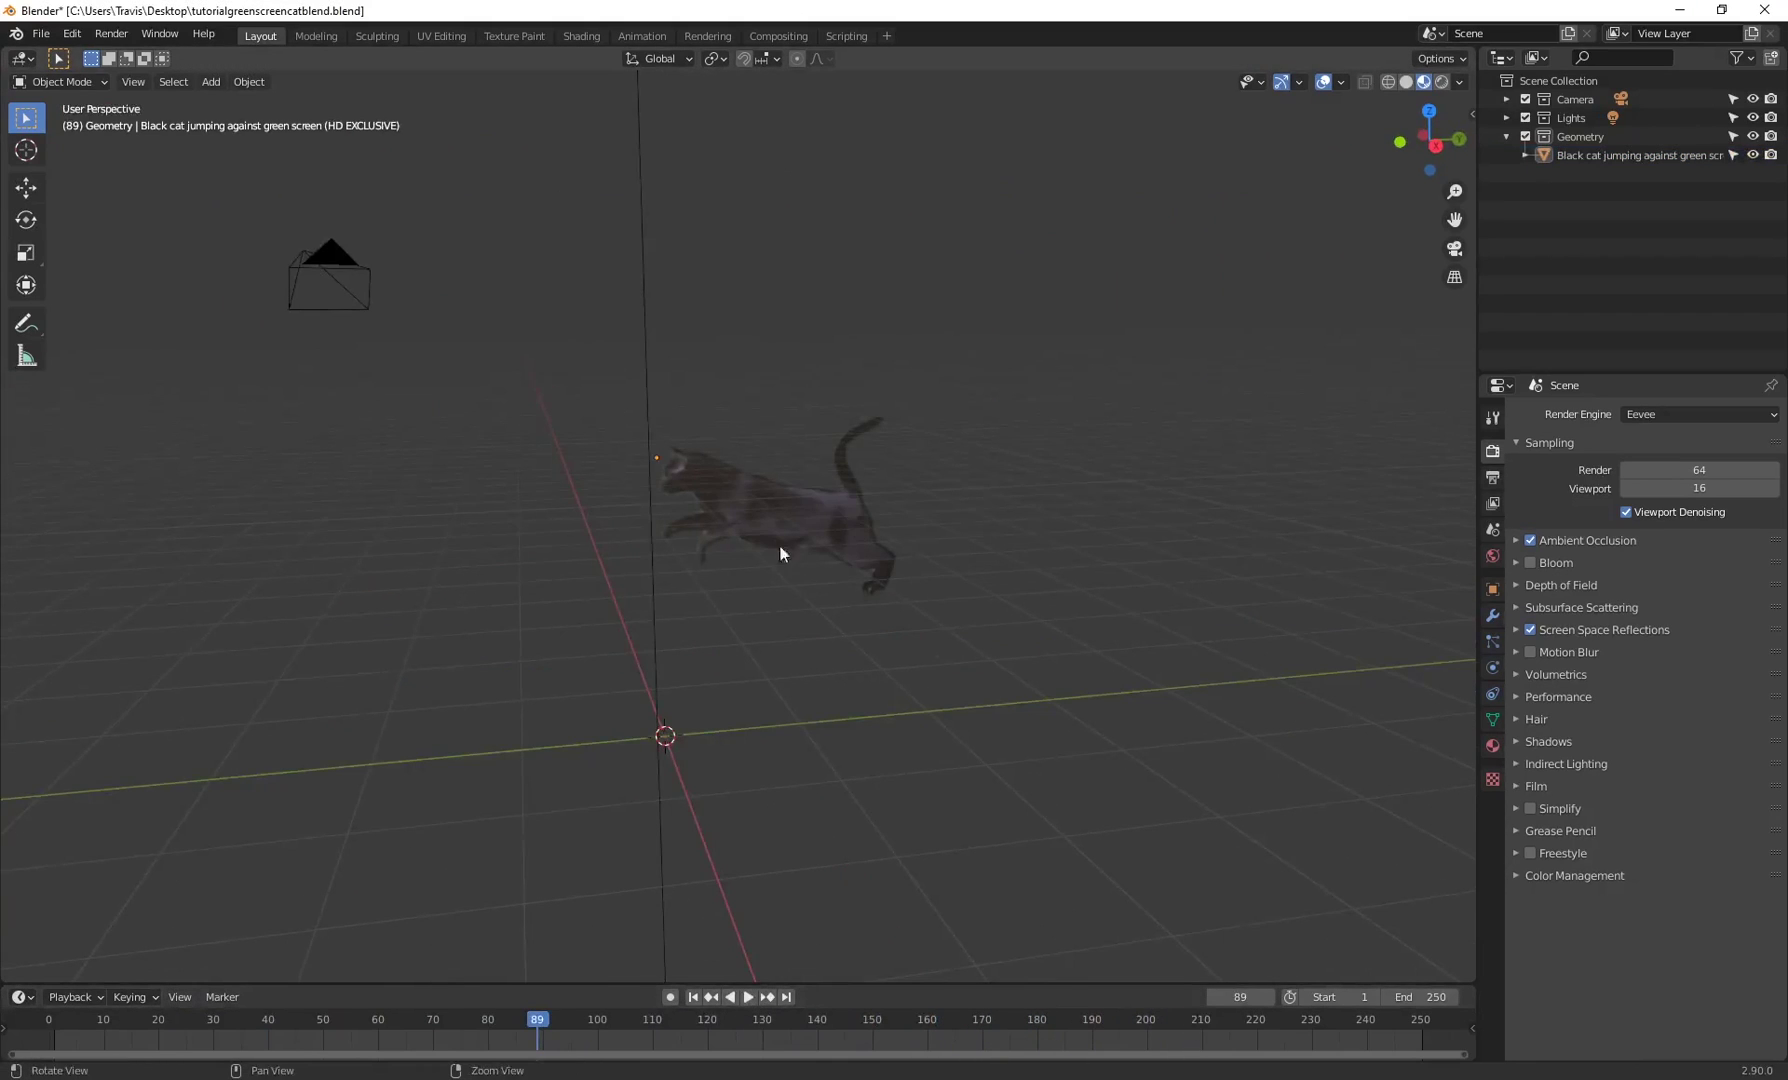
{"action": "middle_click_drag", "start_coordinate": [780, 546], "coordinate": [821, 577]}
{"action": "left_click", "coordinate": [815, 558]}
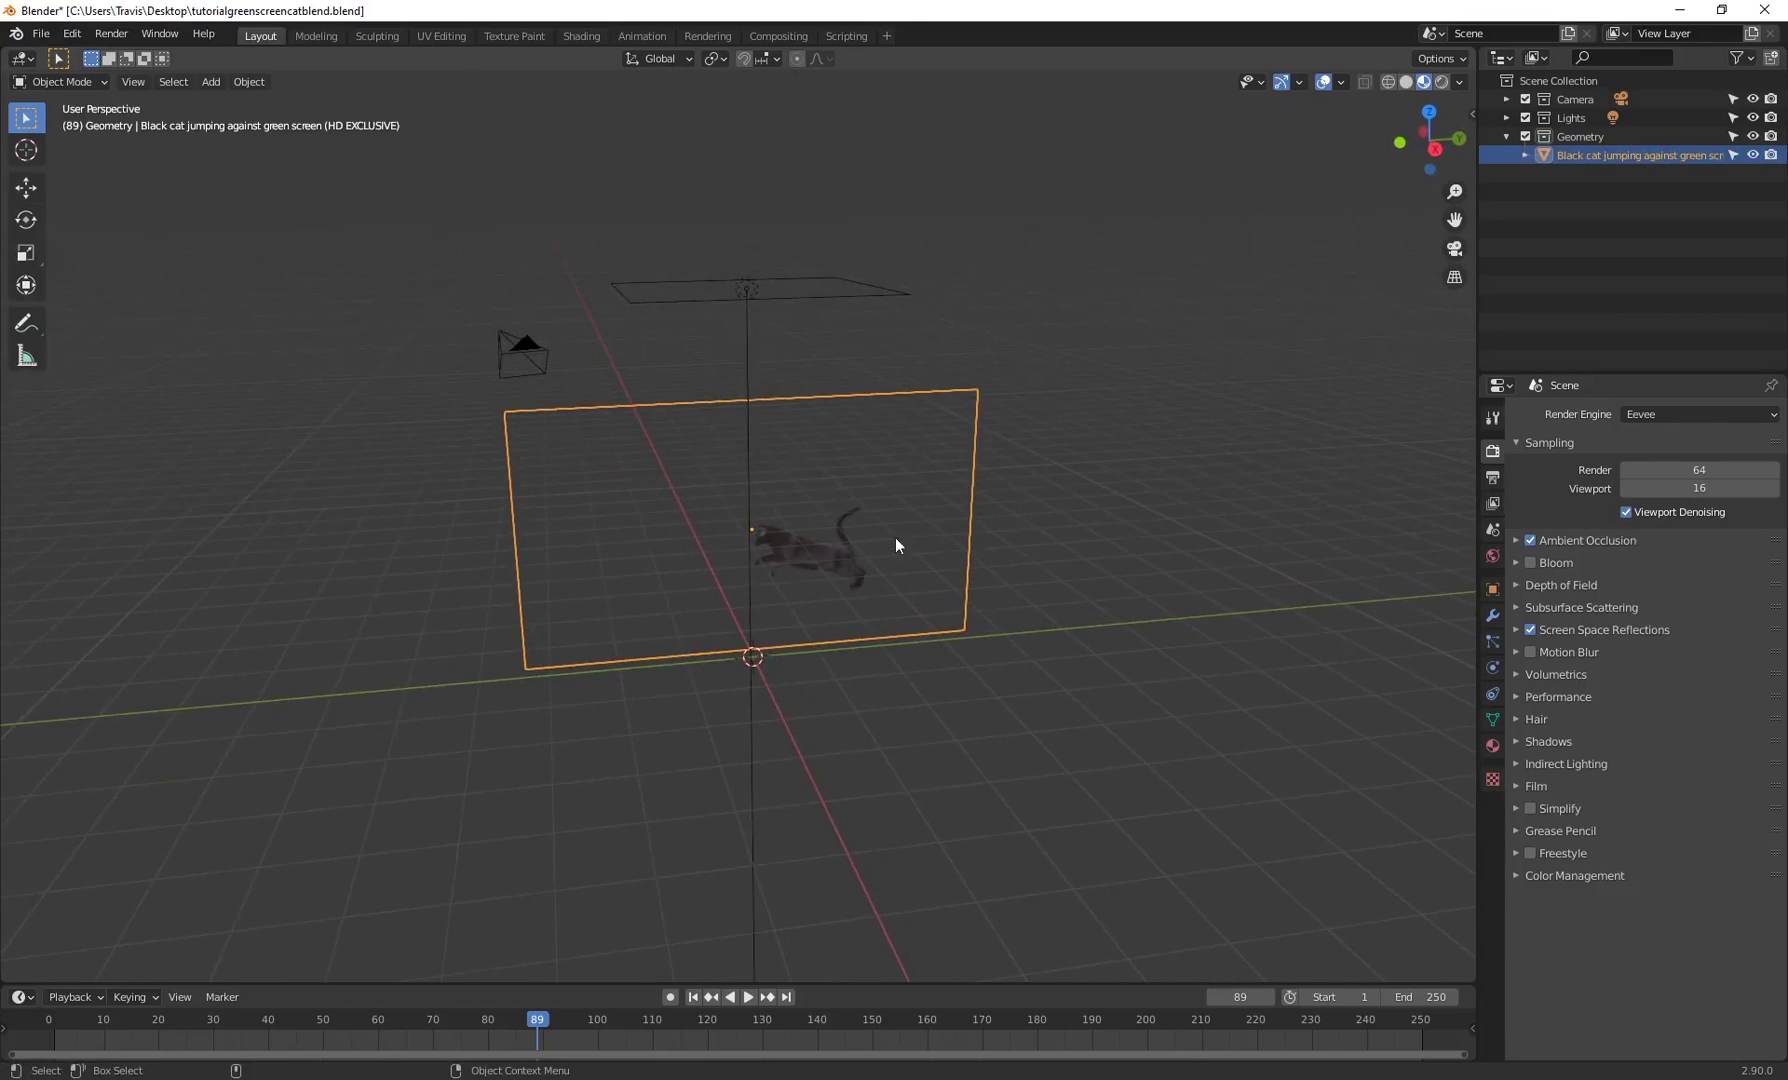
- Deselect the cat plane, add a cube mesh, and move the cube behind the running cat
{"action": "middle_click_drag", "start_coordinate": [1031, 668], "coordinate": [912, 705]}
{"action": "left_click", "coordinate": [916, 759]}
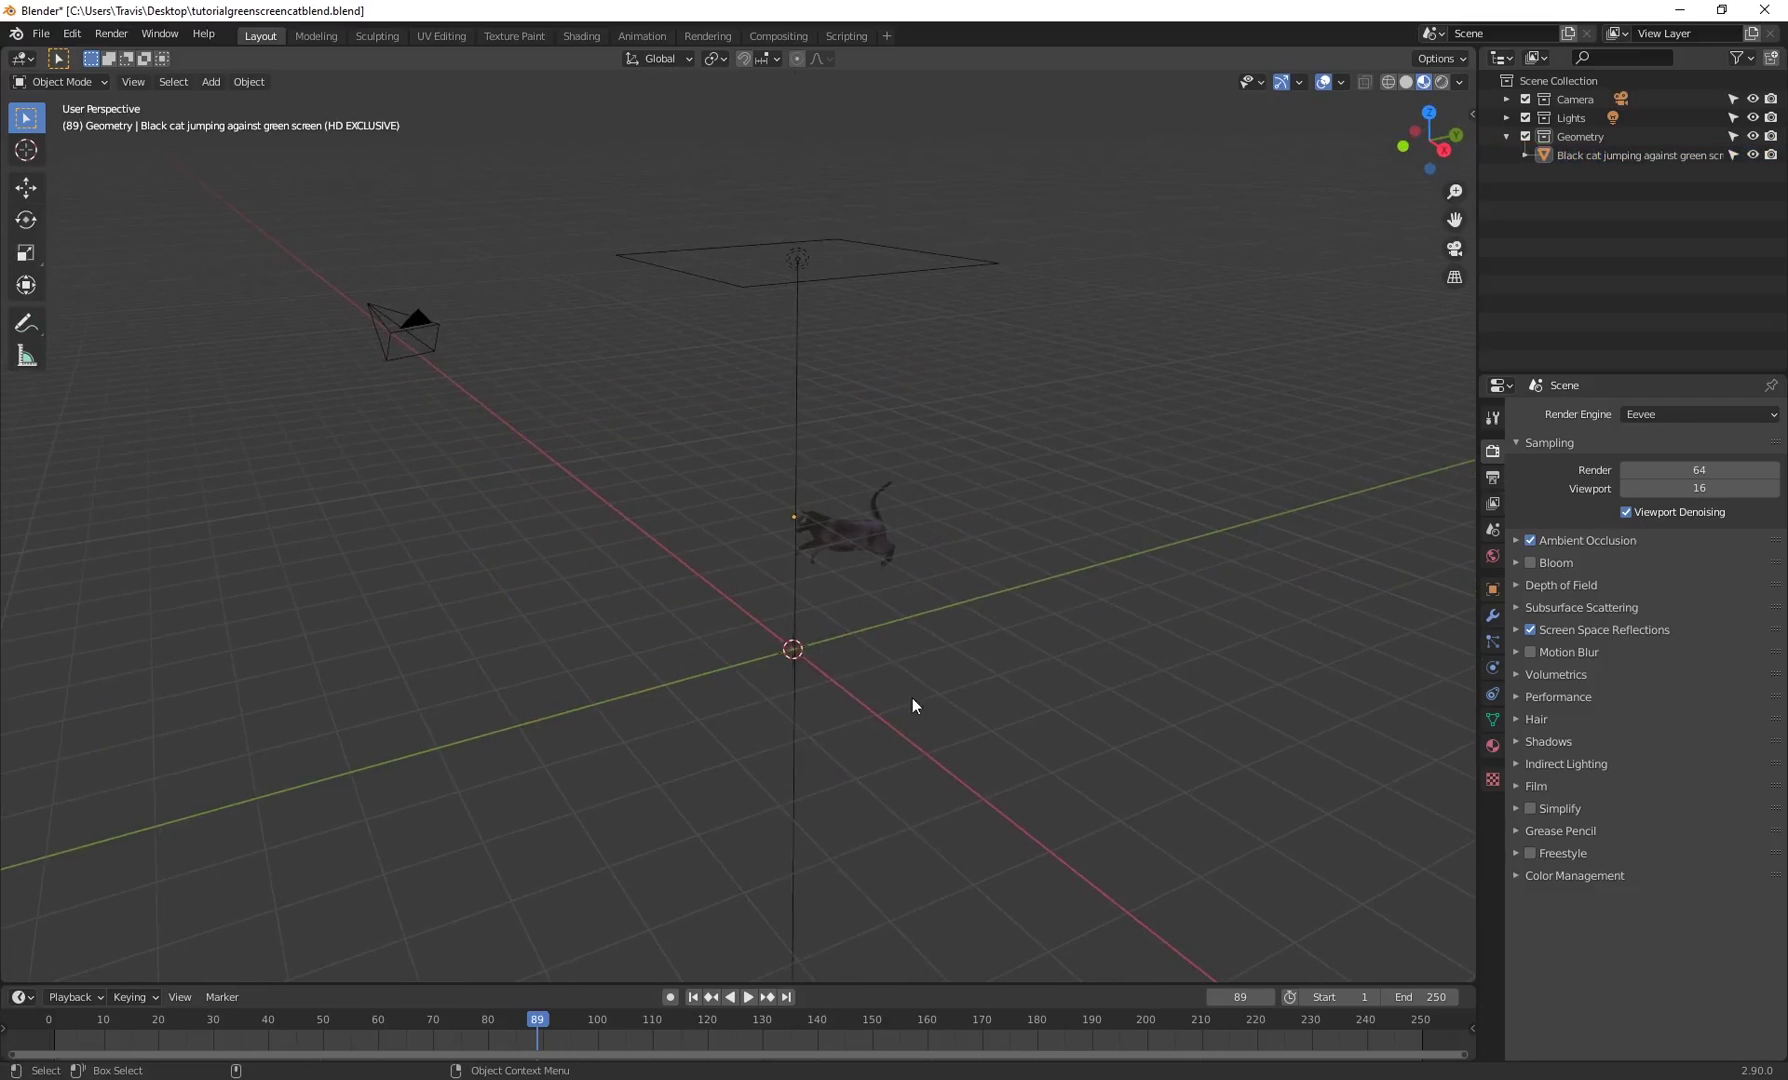
{"action": "key", "text": "shift+a"}
{"action": "mouse_move", "coordinate": [907, 680]}
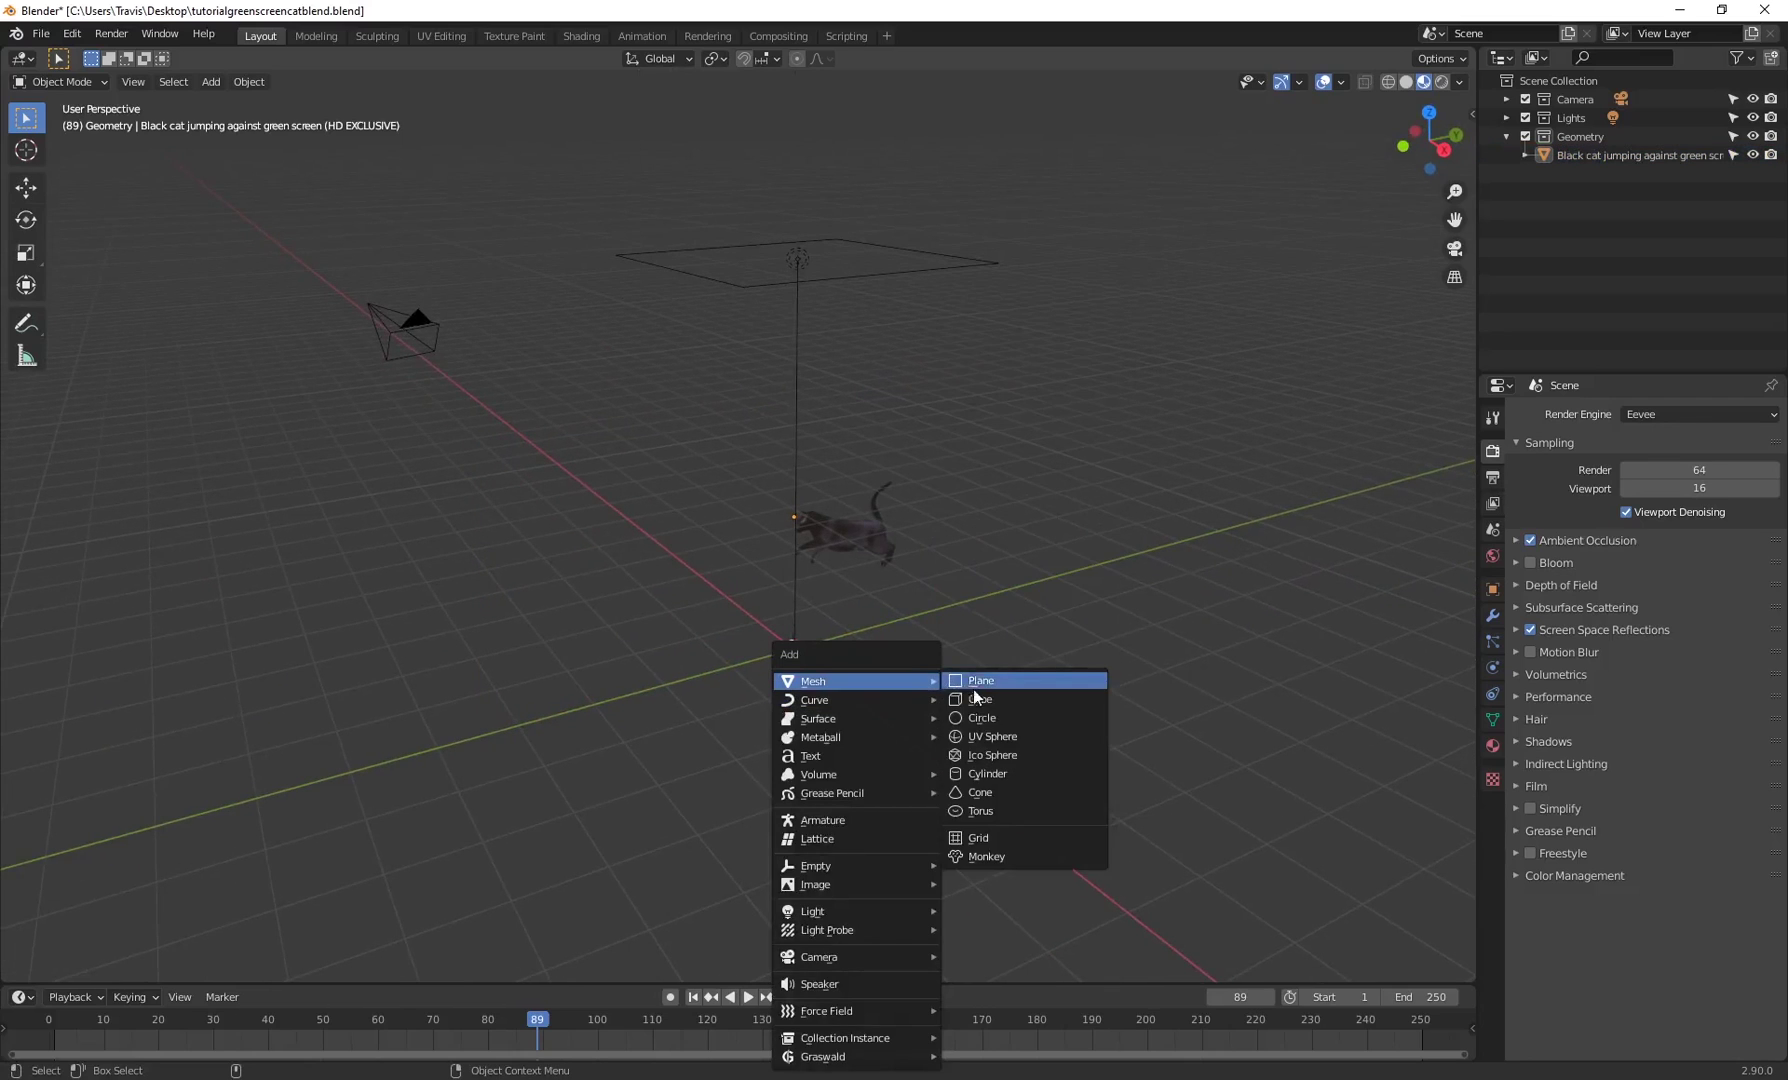
{"action": "left_click", "coordinate": [998, 702]}
{"action": "middle_click_drag", "start_coordinate": [940, 718], "coordinate": [1061, 693]}
{"action": "key", "text": "g"}
{"action": "left_click", "coordinate": [944, 560]}
{"action": "middle_click_drag", "start_coordinate": [990, 590], "coordinate": [825, 672]}
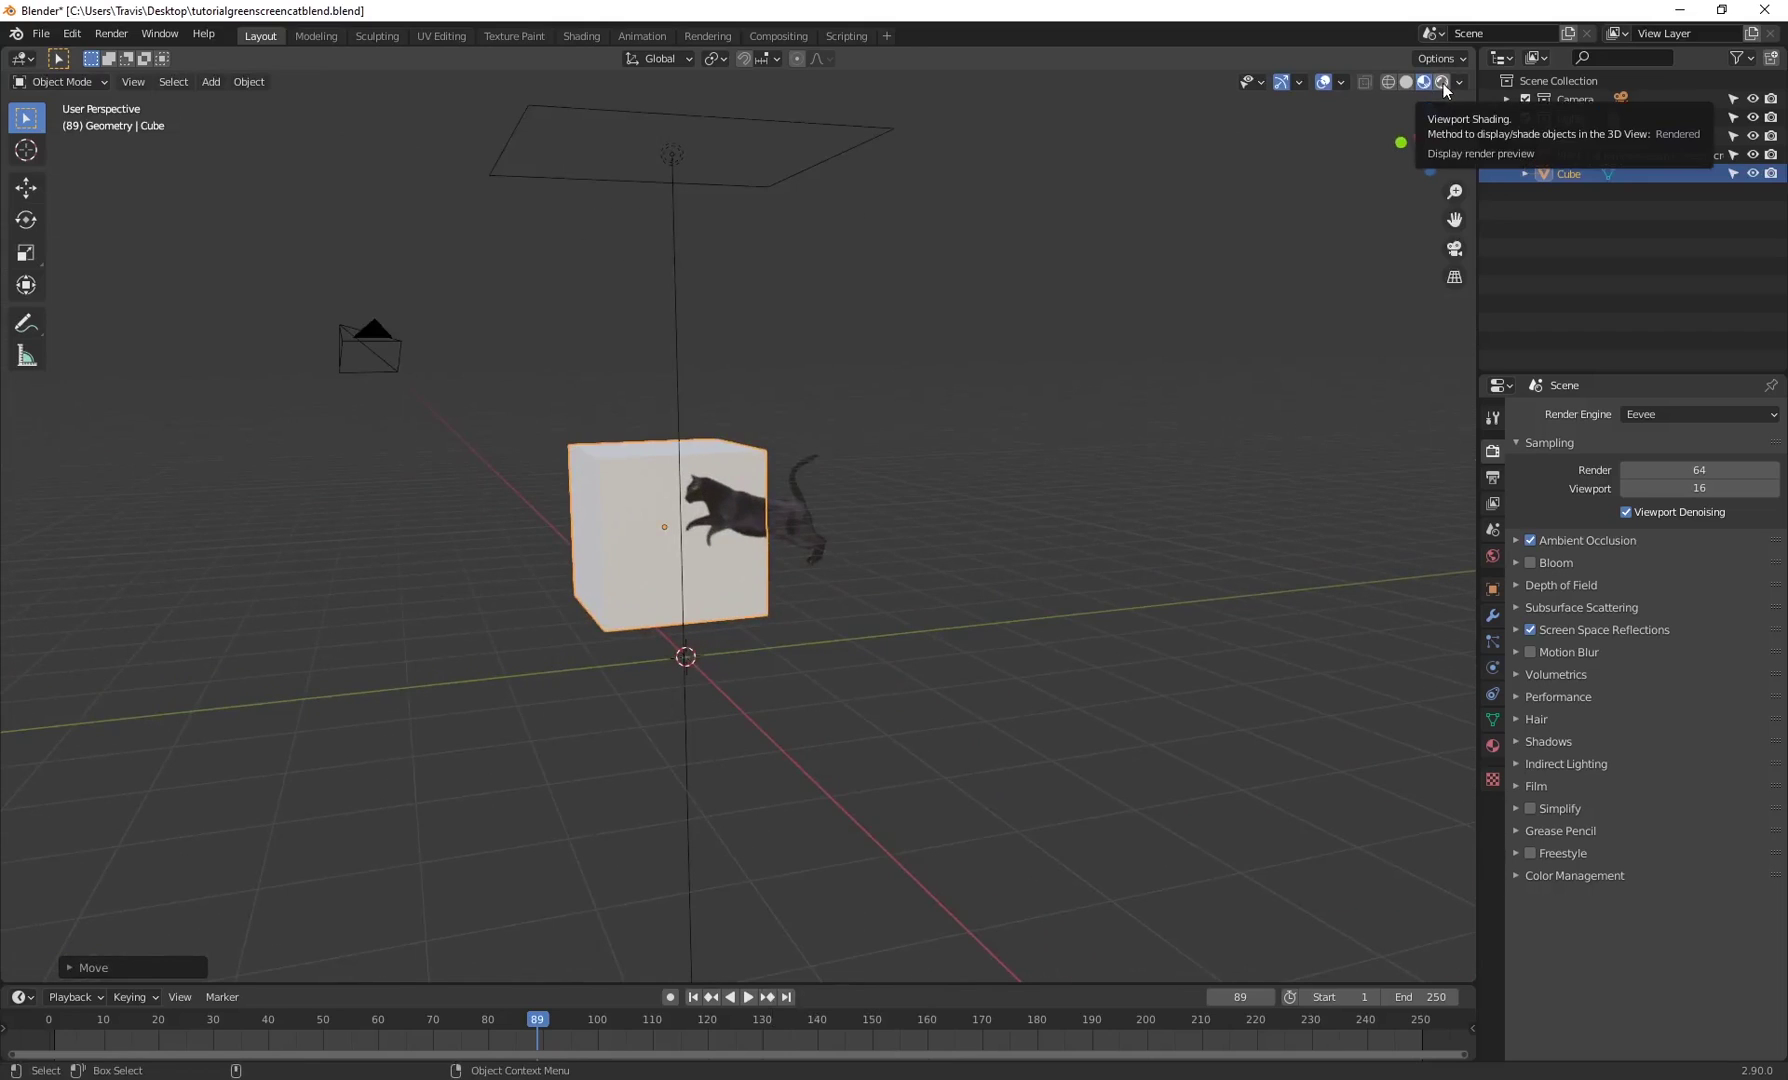
- Display the viewport in Rendered shading and add a point light at the 3D cursor
{"action": "middle_click_drag", "start_coordinate": [907, 412], "coordinate": [937, 465], "text": "shift"}
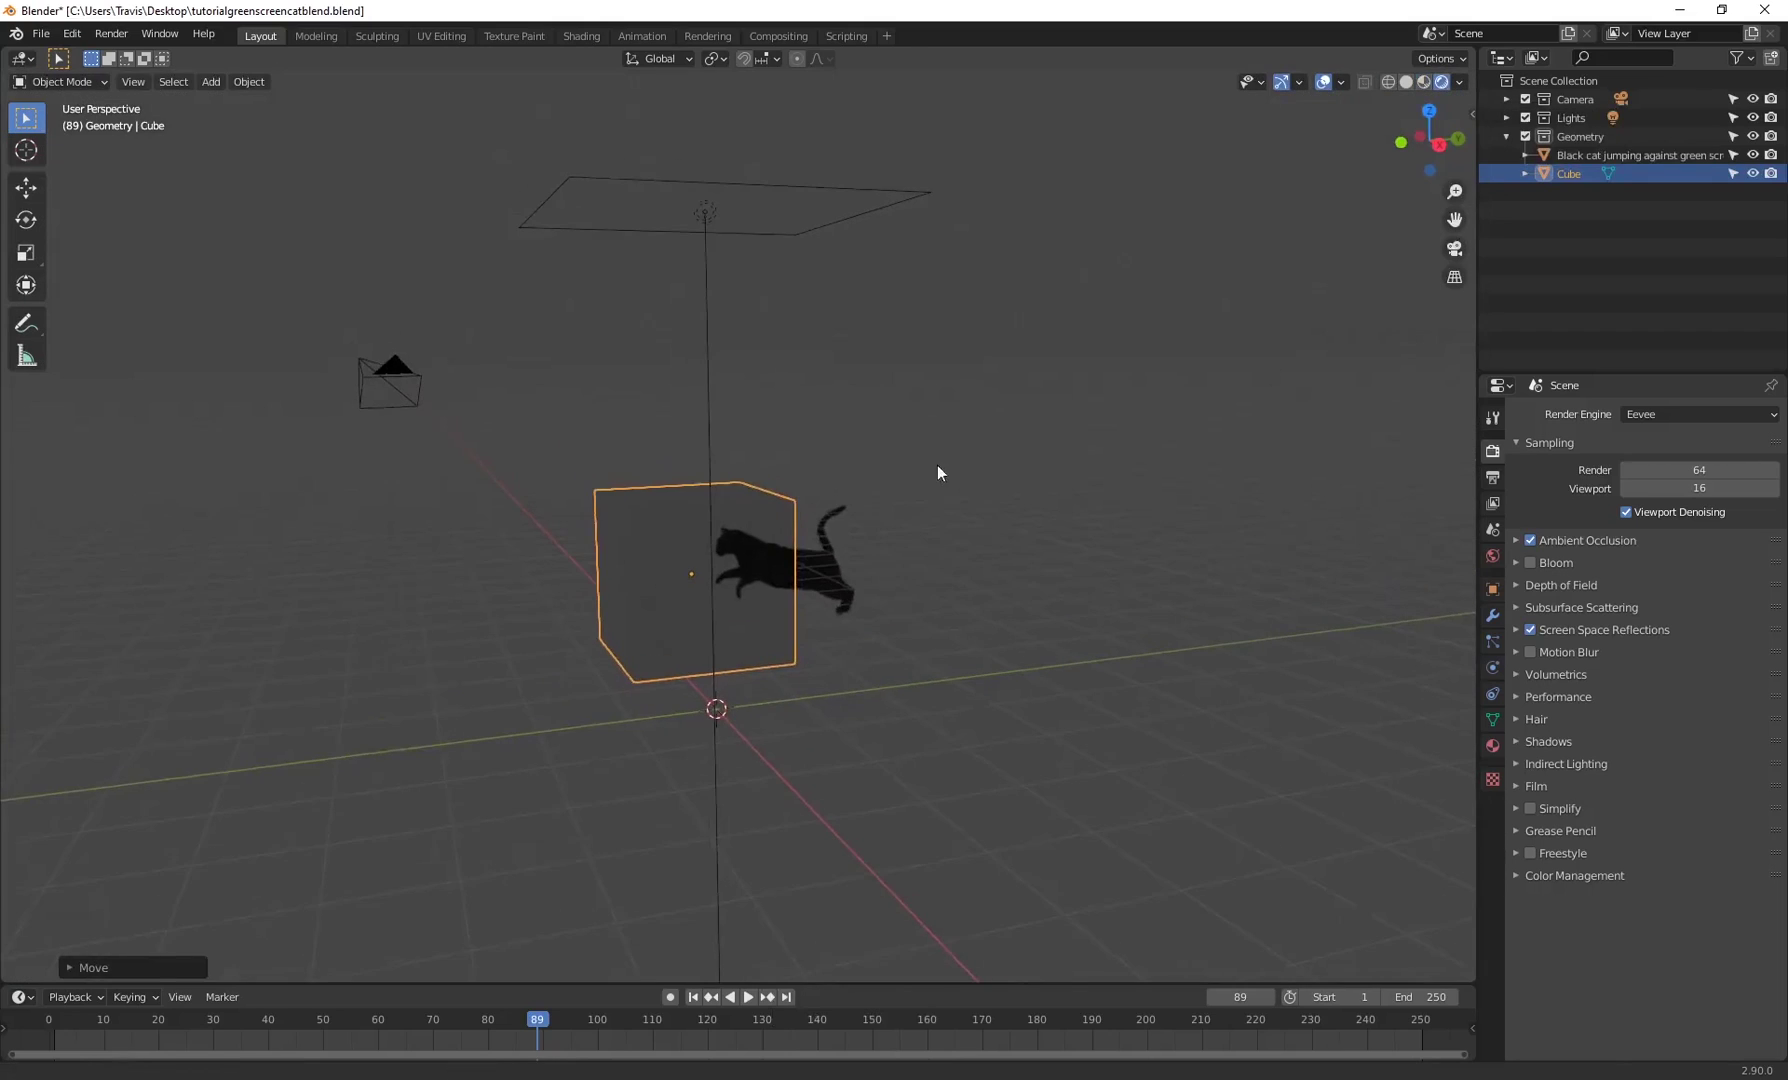
{"action": "left_click", "coordinate": [947, 607]}
{"action": "left_click", "coordinate": [1018, 682]}
{"action": "key", "text": "shift+a"}
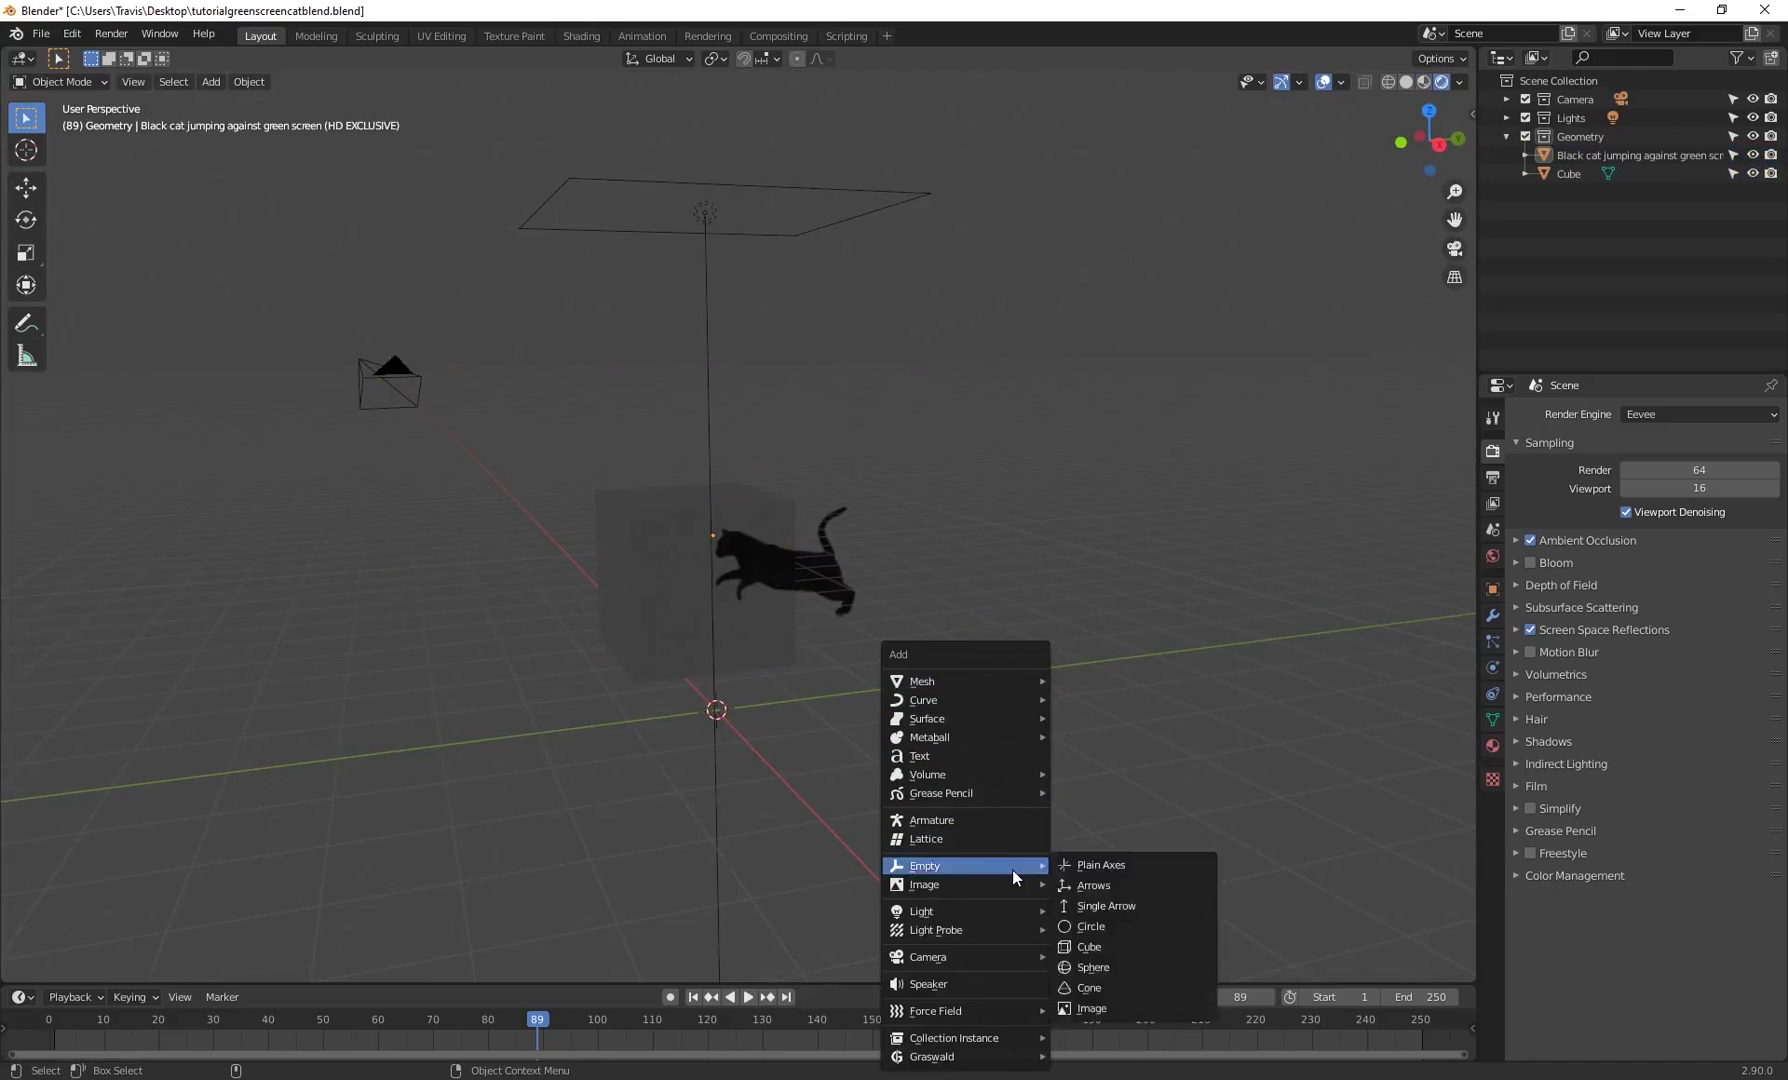
{"action": "mouse_move", "coordinate": [985, 913]}
{"action": "left_click", "coordinate": [1085, 912]}
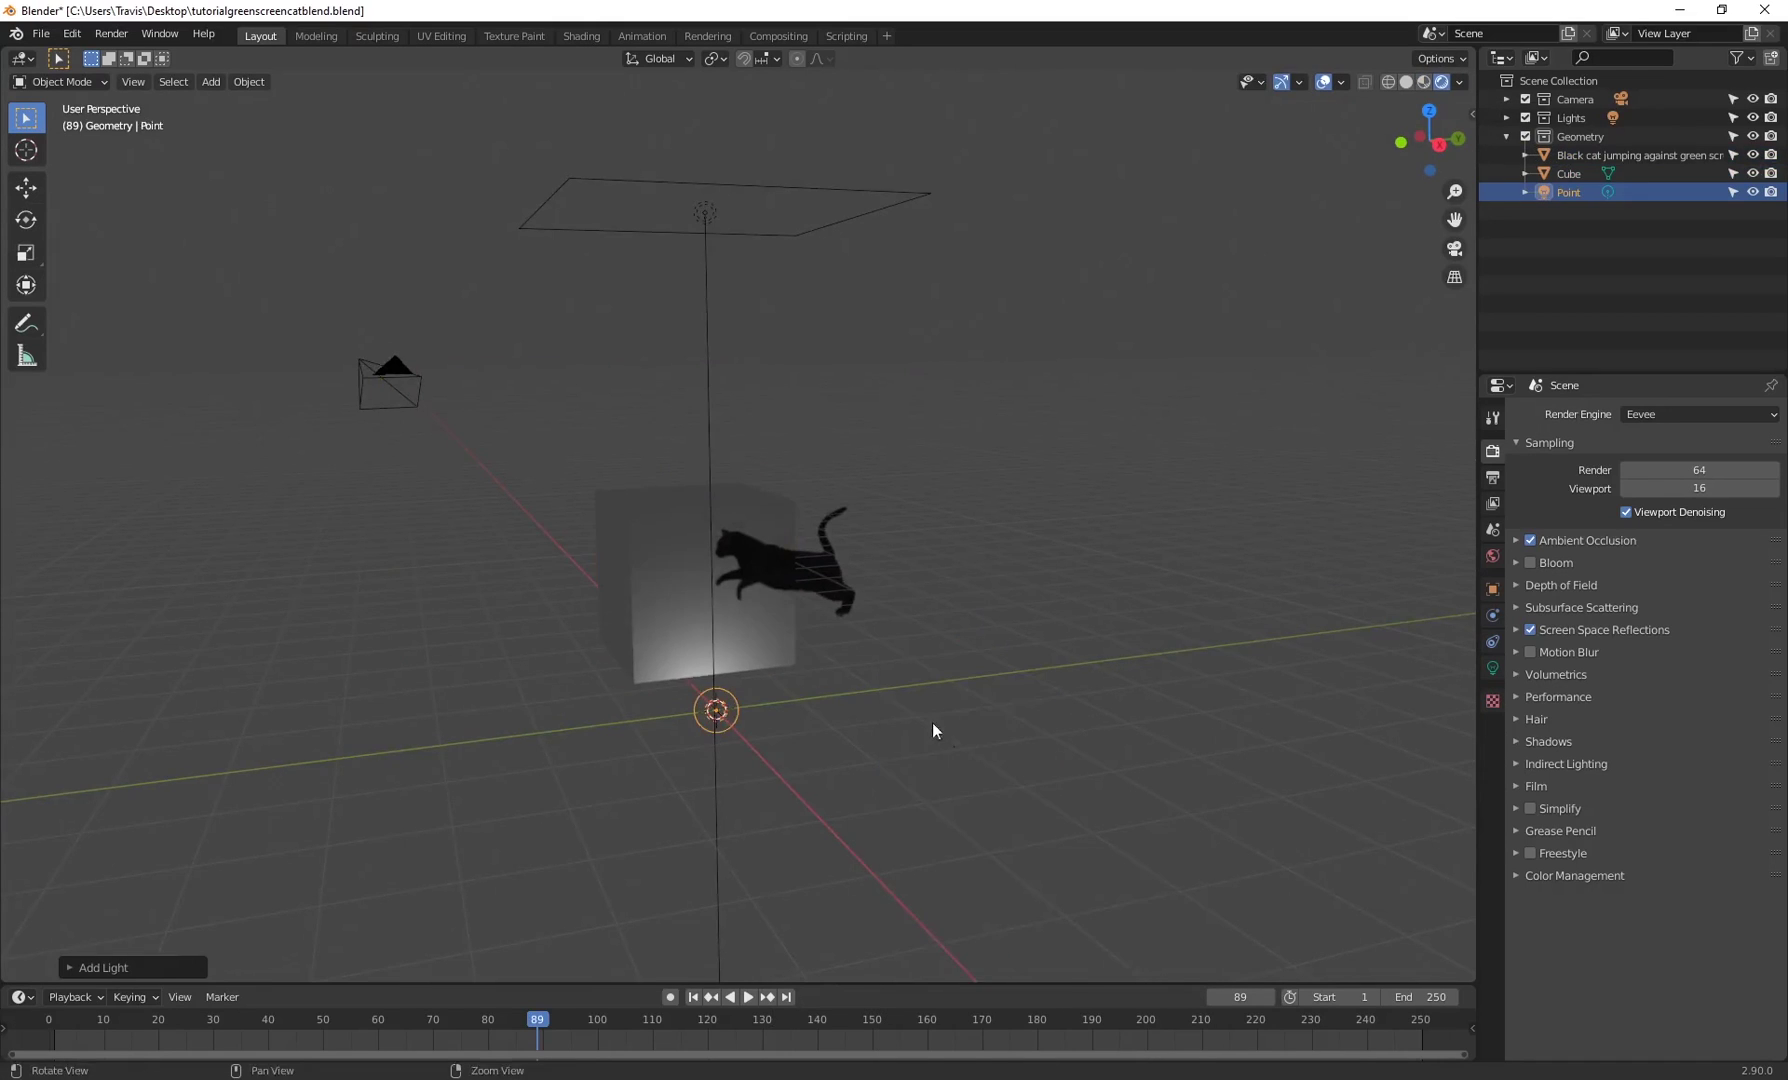
- Enlarge the cube with the Transform tool into a wall-sized backdrop behind the cat
{"action": "middle_click_drag", "start_coordinate": [932, 722], "coordinate": [703, 472]}
{"action": "left_click", "coordinate": [694, 518]}
{"action": "middle_click_drag", "start_coordinate": [930, 784], "coordinate": [502, 657]}
{"action": "left_click", "coordinate": [634, 657]}
{"action": "left_click", "coordinate": [26, 286]}
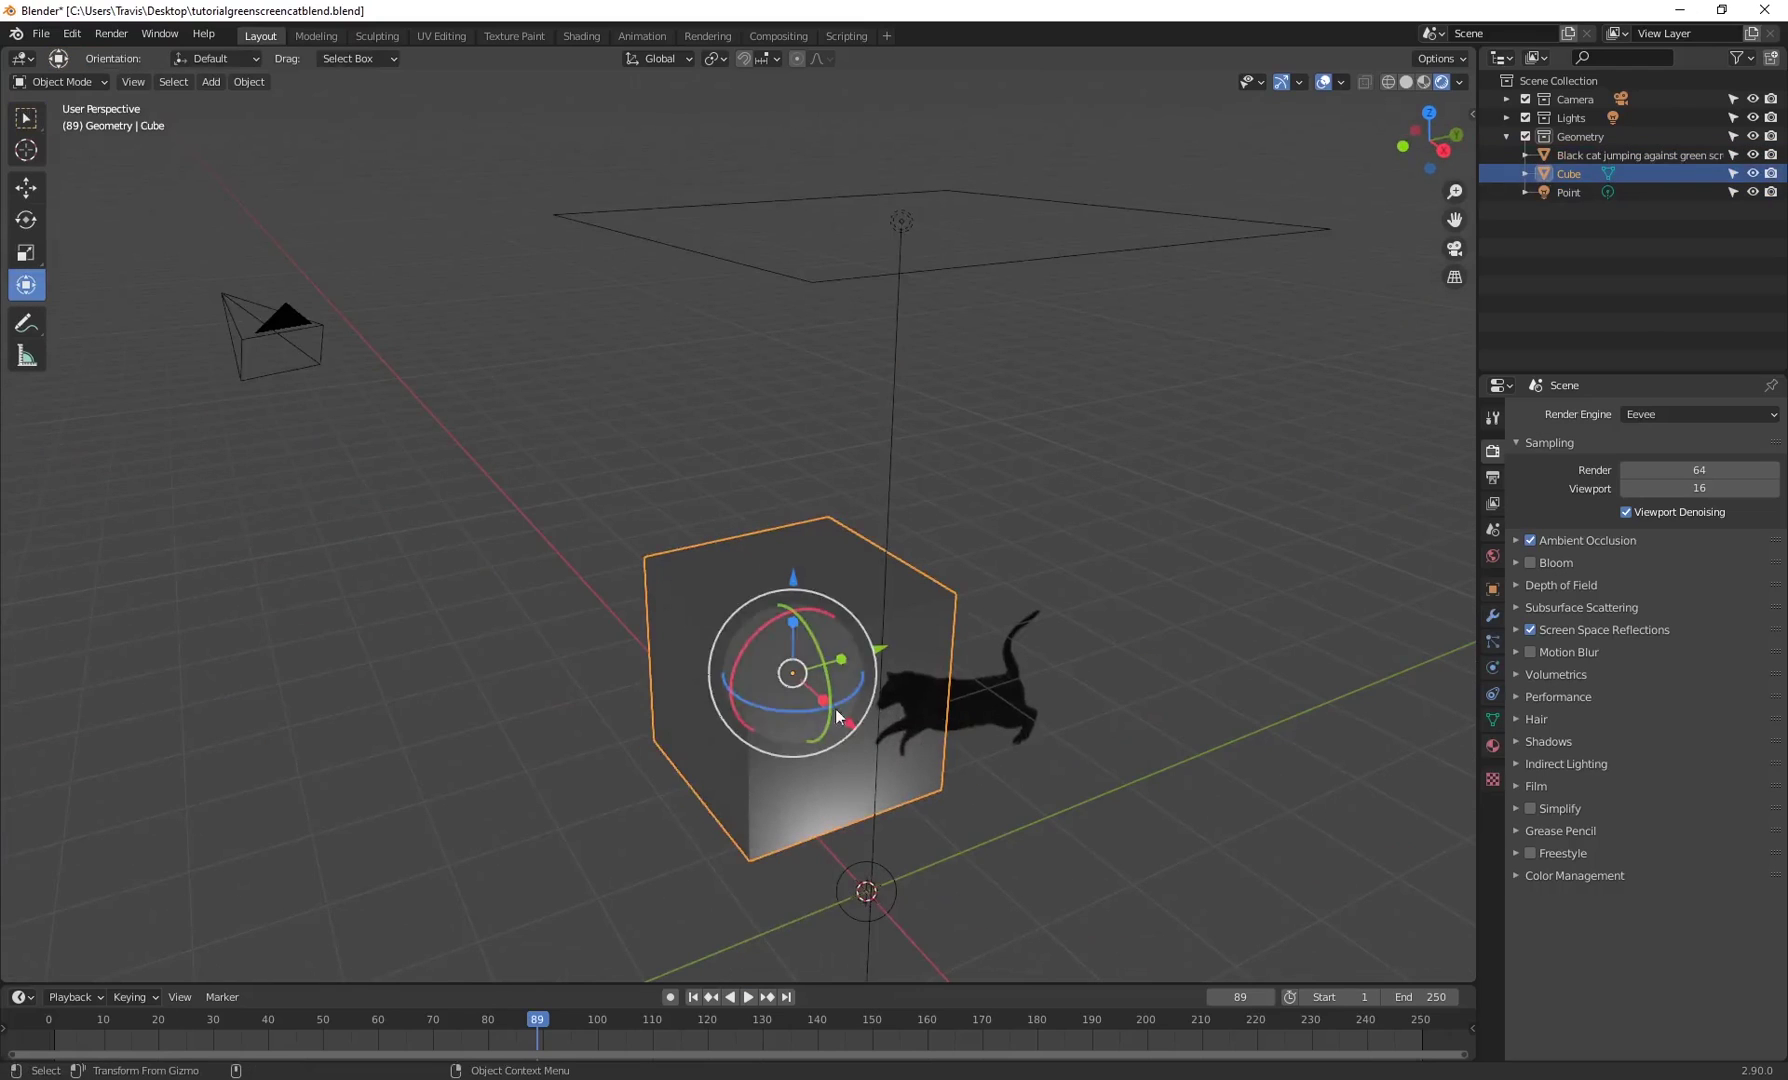
{"action": "left_click_drag", "start_coordinate": [852, 664], "coordinate": [823, 634]}
{"action": "middle_click_drag", "start_coordinate": [822, 634], "coordinate": [550, 264]}
- Move the point light away from the origin, up and out in front of the cat
{"action": "left_click", "coordinate": [1585, 196]}
{"action": "middle_click_drag", "start_coordinate": [968, 527], "coordinate": [940, 554]}
{"action": "key", "text": "g"}
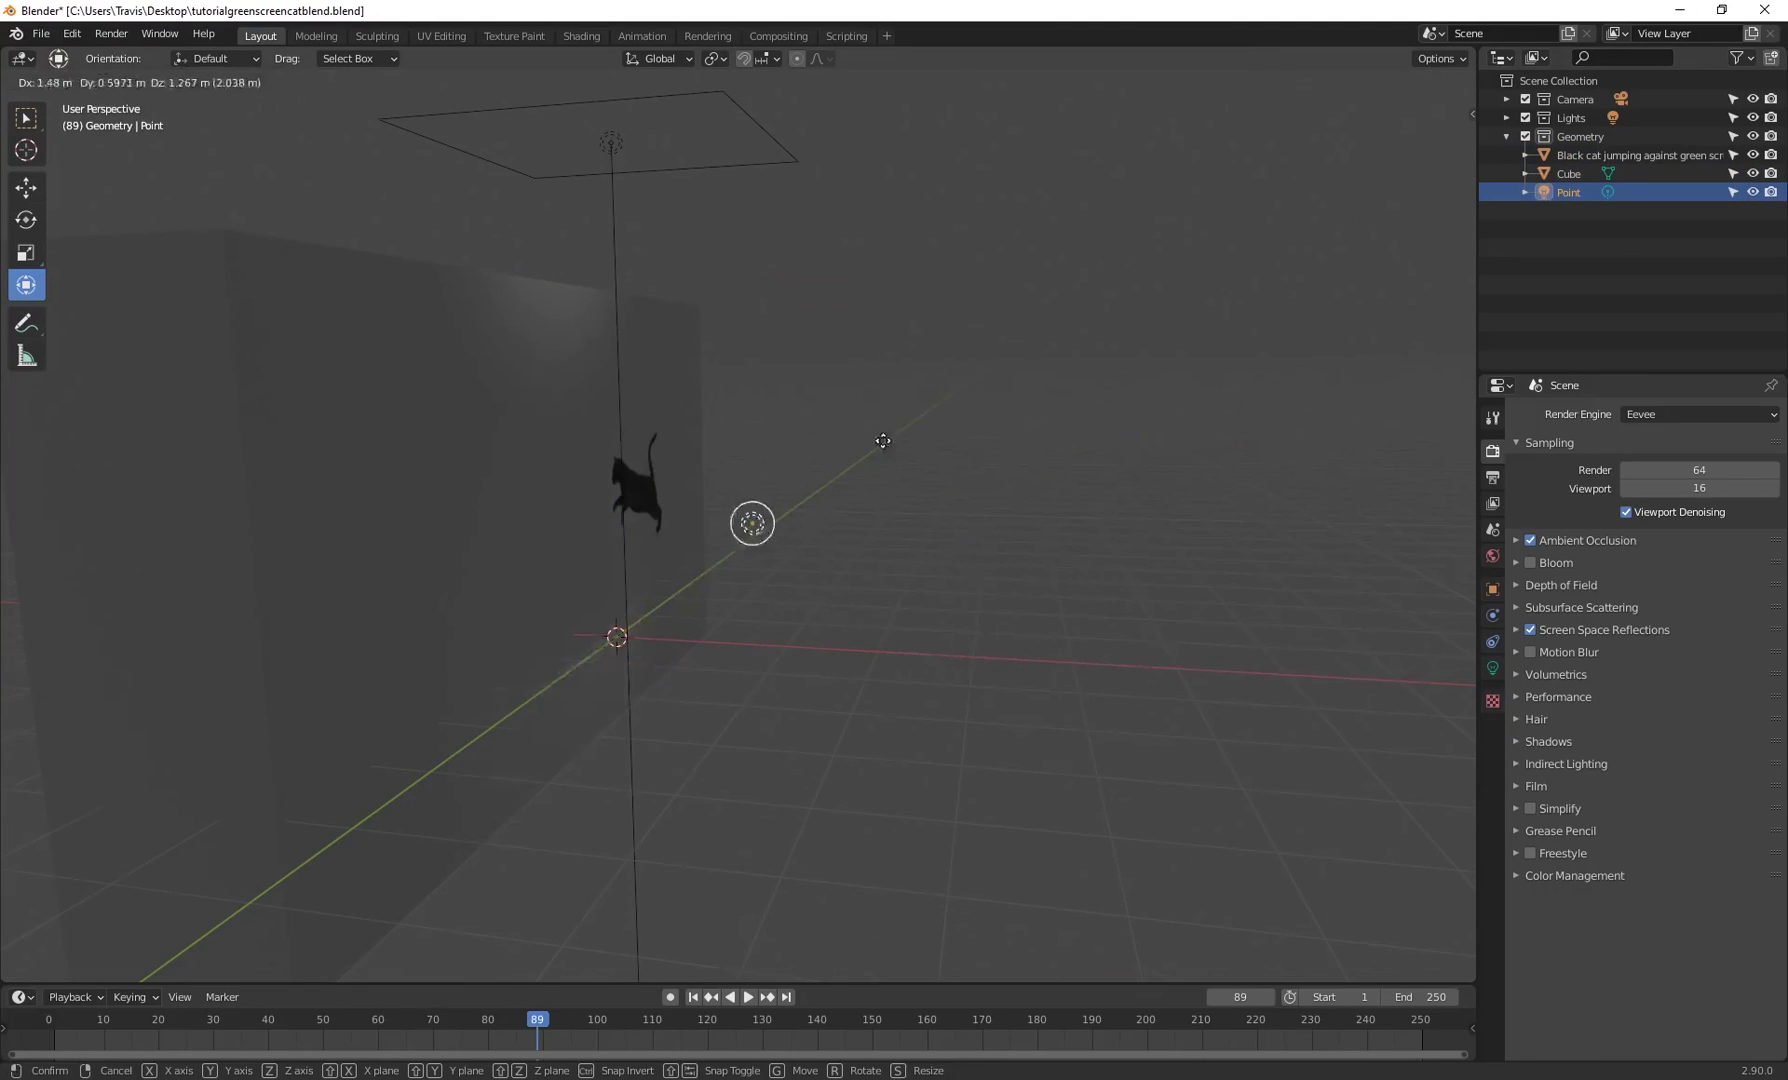
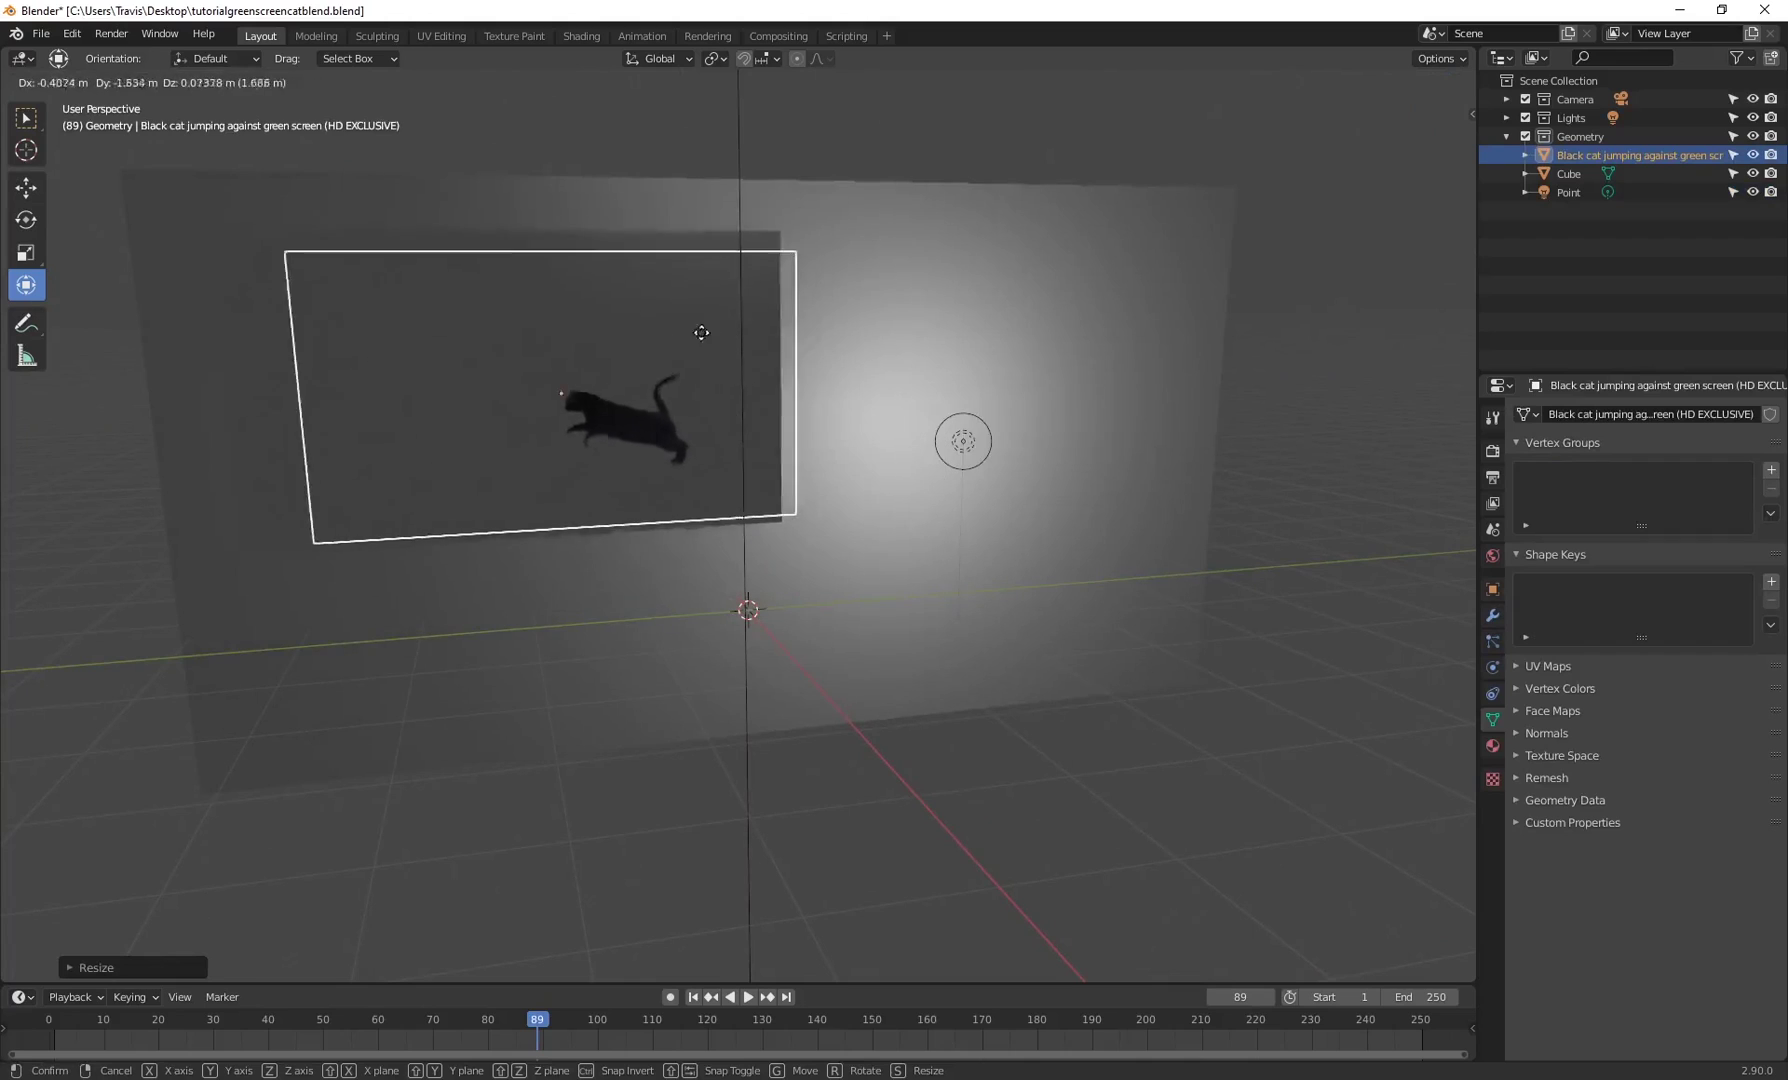
- Position the cat plane in front of the backdrop wall, beside the point light
{"action": "left_click", "coordinate": [764, 283]}
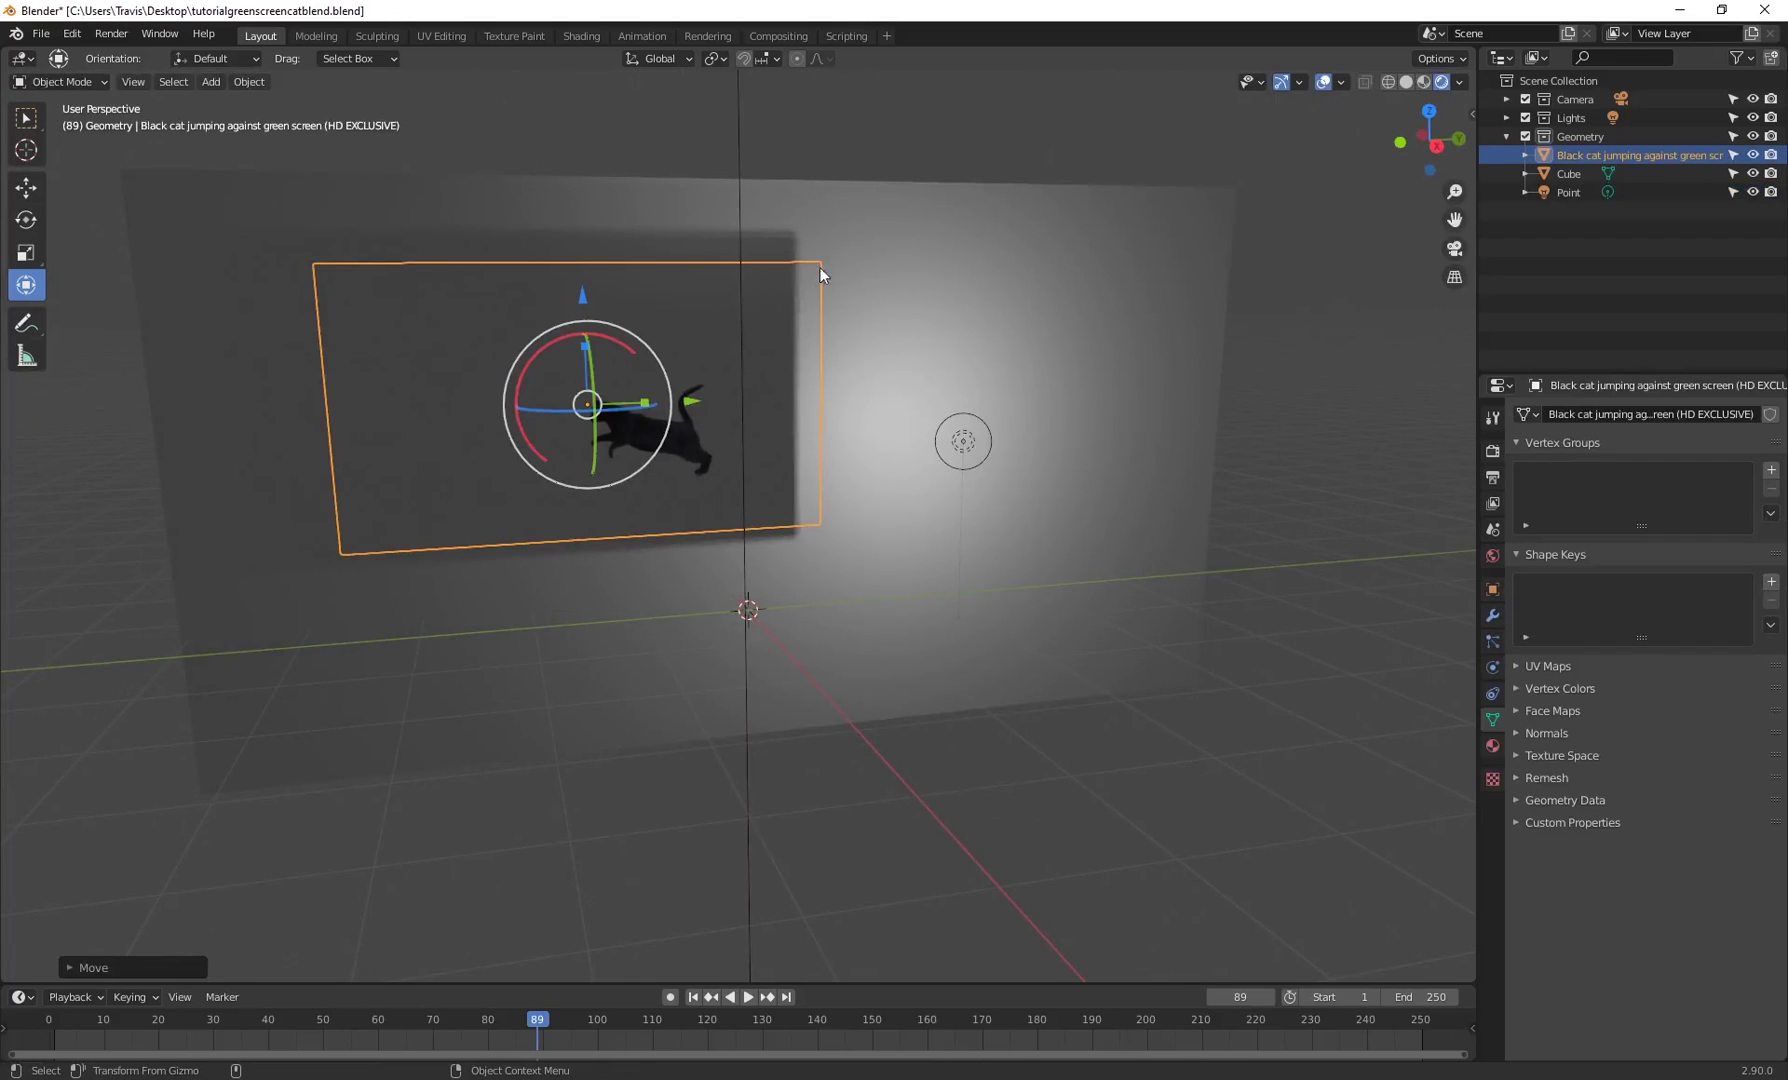
{"action": "scroll", "coordinate": [341, 302], "scroll_direction": "up", "scroll_amount": 3}
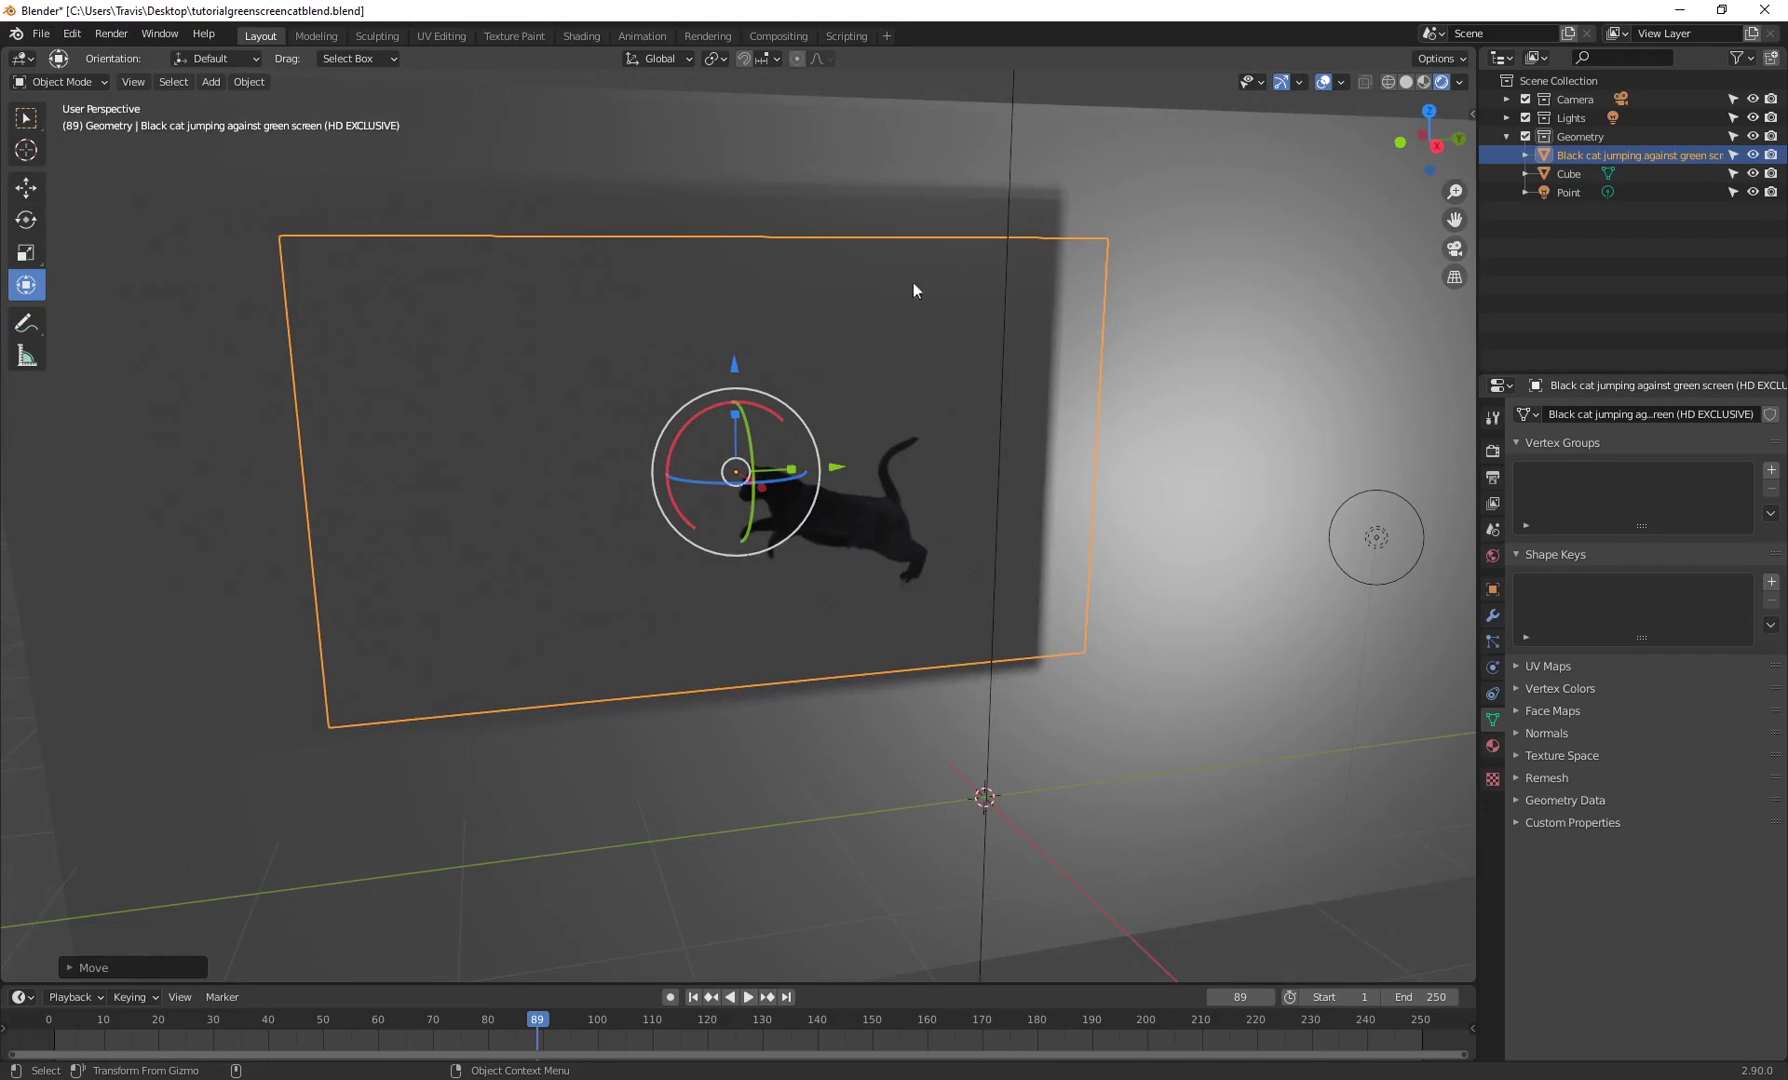
{"action": "scroll", "coordinate": [383, 615], "scroll_direction": "down", "scroll_amount": 3}
- Set the shadow mode of the cat plane's material to Alpha Clip
{"action": "middle_click_drag", "start_coordinate": [551, 523], "coordinate": [457, 299]}
{"action": "middle_click_drag", "start_coordinate": [567, 325], "coordinate": [601, 305]}
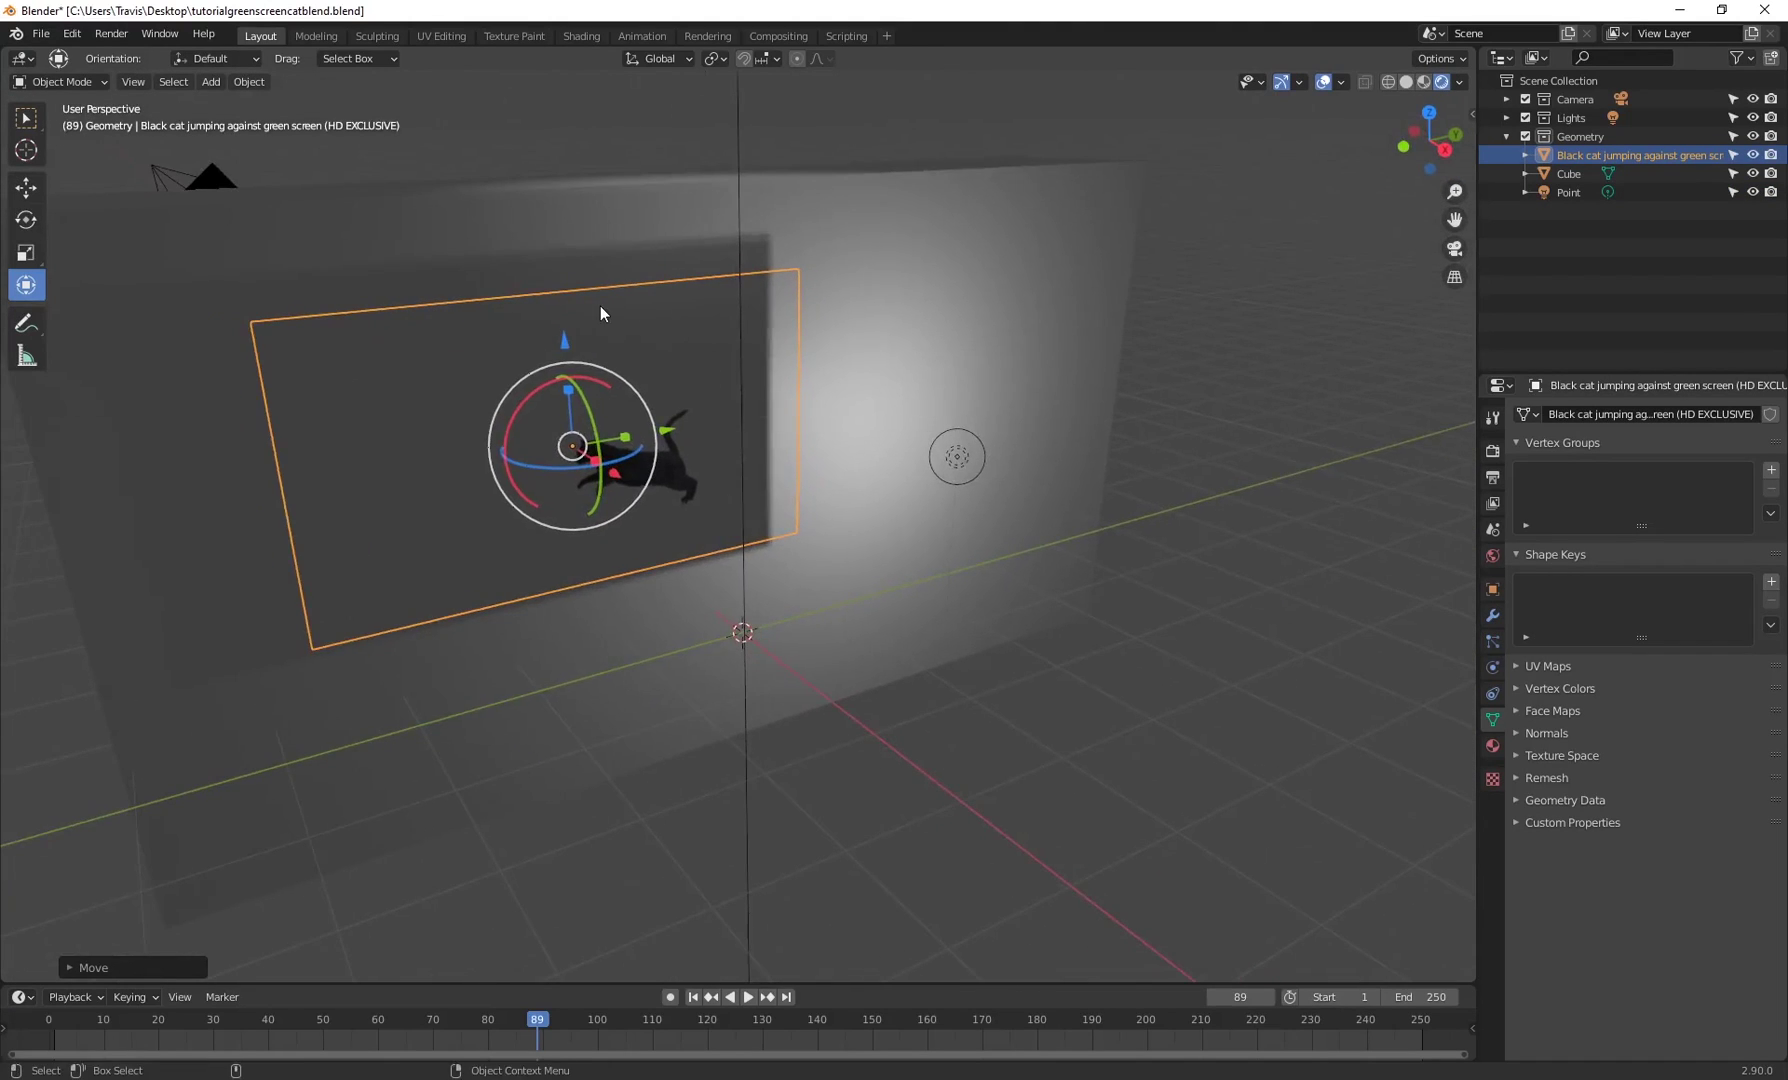
{"action": "scroll", "coordinate": [704, 346], "scroll_direction": "up", "scroll_amount": 3}
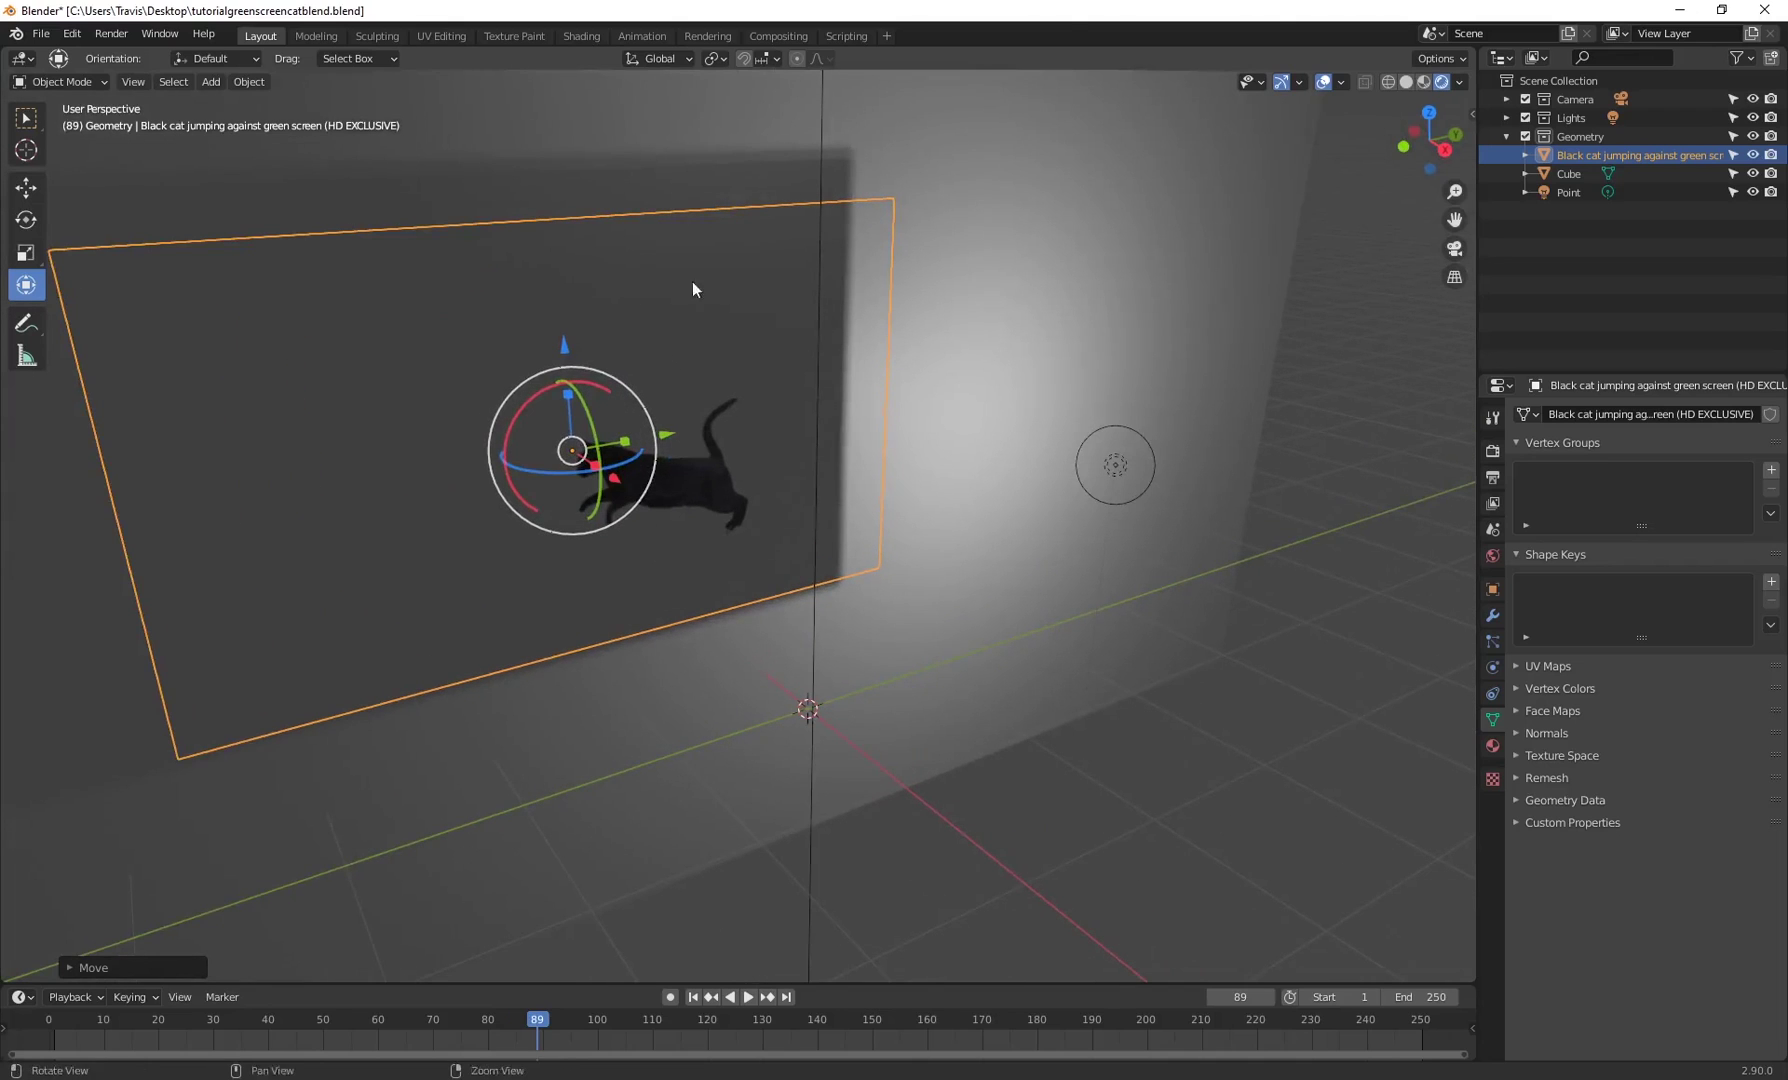
{"action": "mouse_move", "coordinate": [691, 281]}
{"action": "middle_mouse_down"}
{"action": "mouse_move", "coordinate": [798, 334]}
{"action": "mouse_move", "coordinate": [718, 290]}
{"action": "middle_mouse_up"}
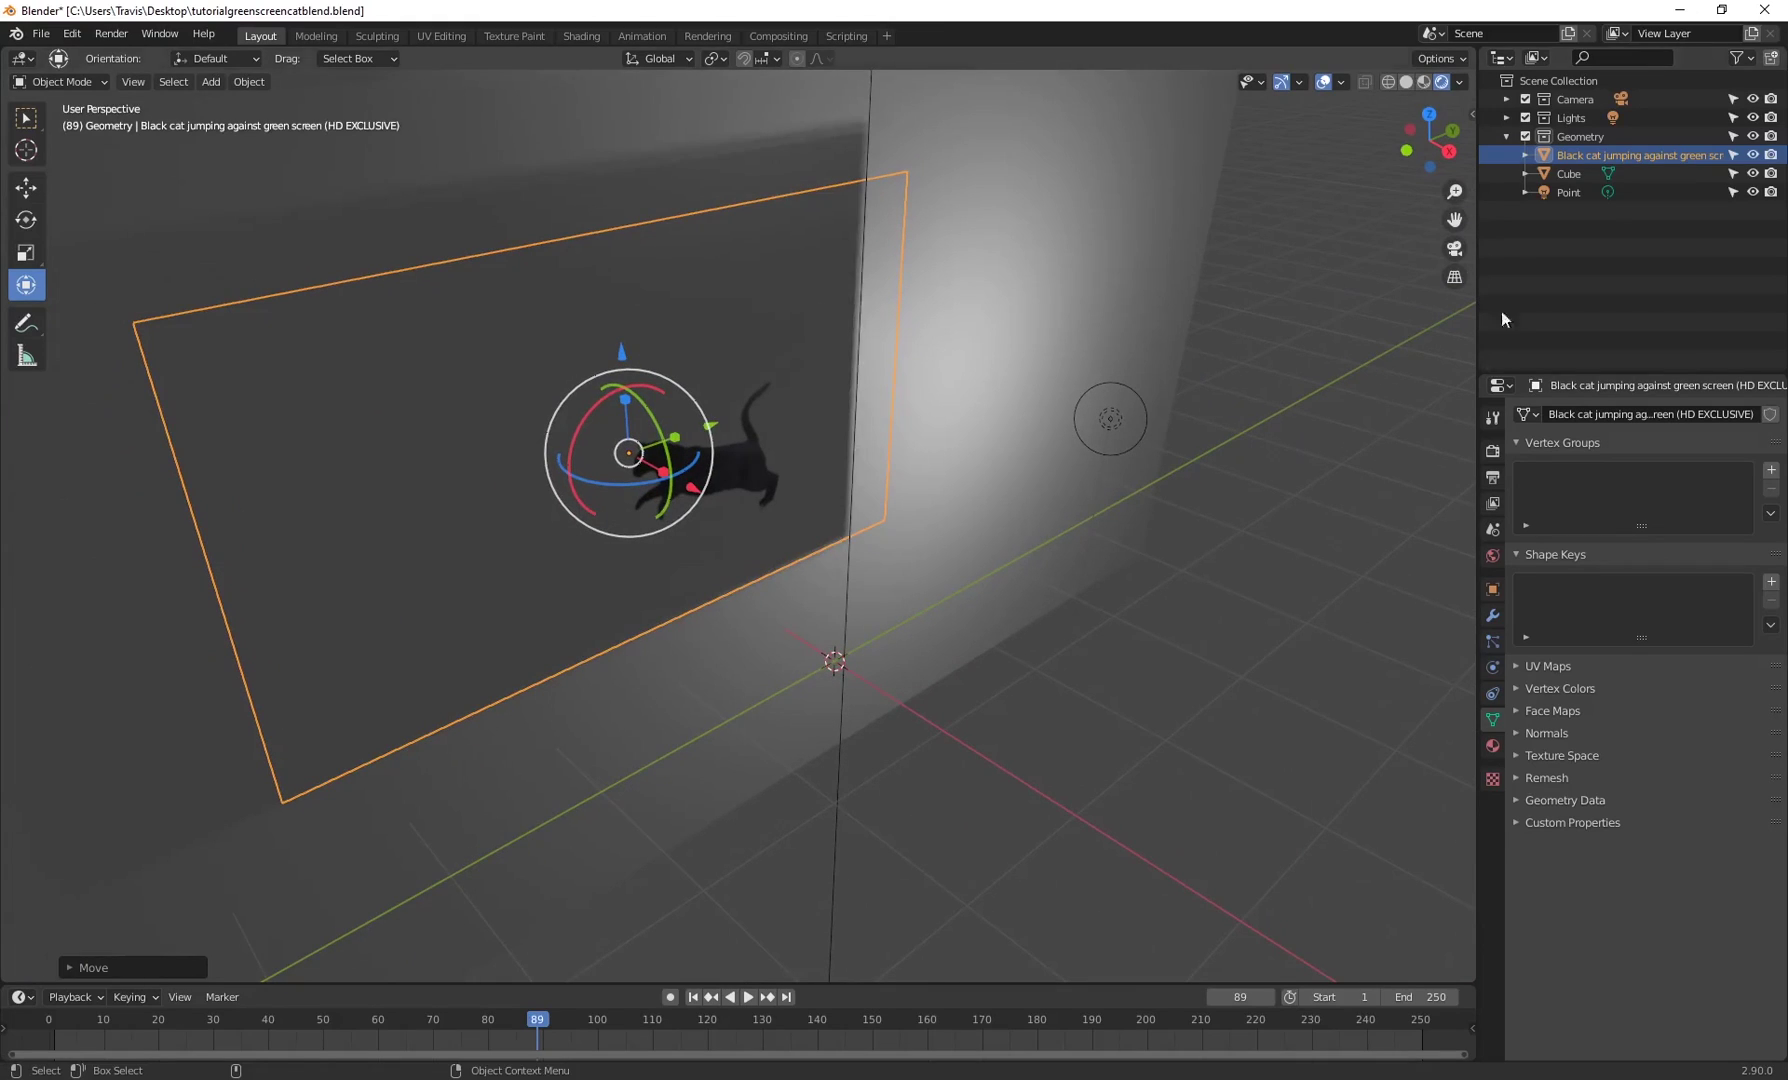
{"action": "left_click", "coordinate": [1492, 746]}
{"action": "scroll", "coordinate": [1530, 845], "scroll_direction": "down", "scroll_amount": 5}
{"action": "scroll", "coordinate": [1530, 826], "scroll_direction": "down", "scroll_amount": 6}
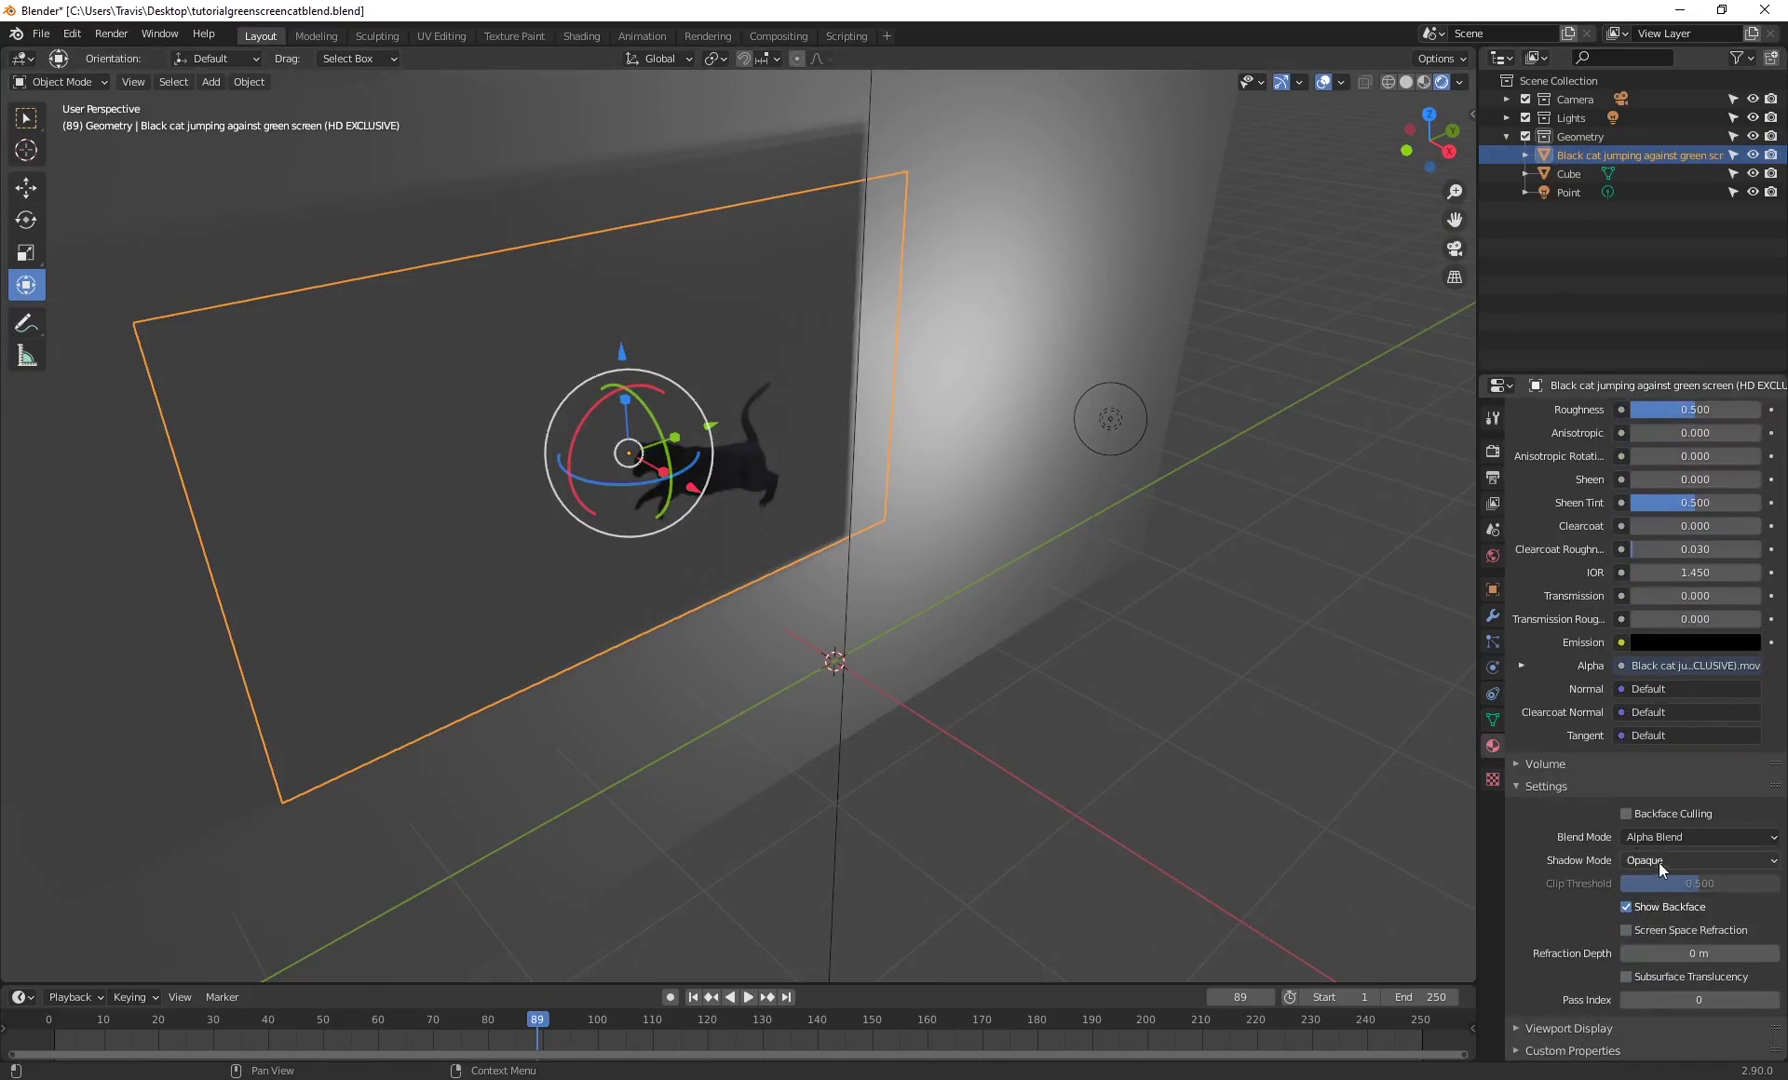
{"action": "left_click", "coordinate": [1659, 860]}
{"action": "left_click", "coordinate": [1637, 922]}
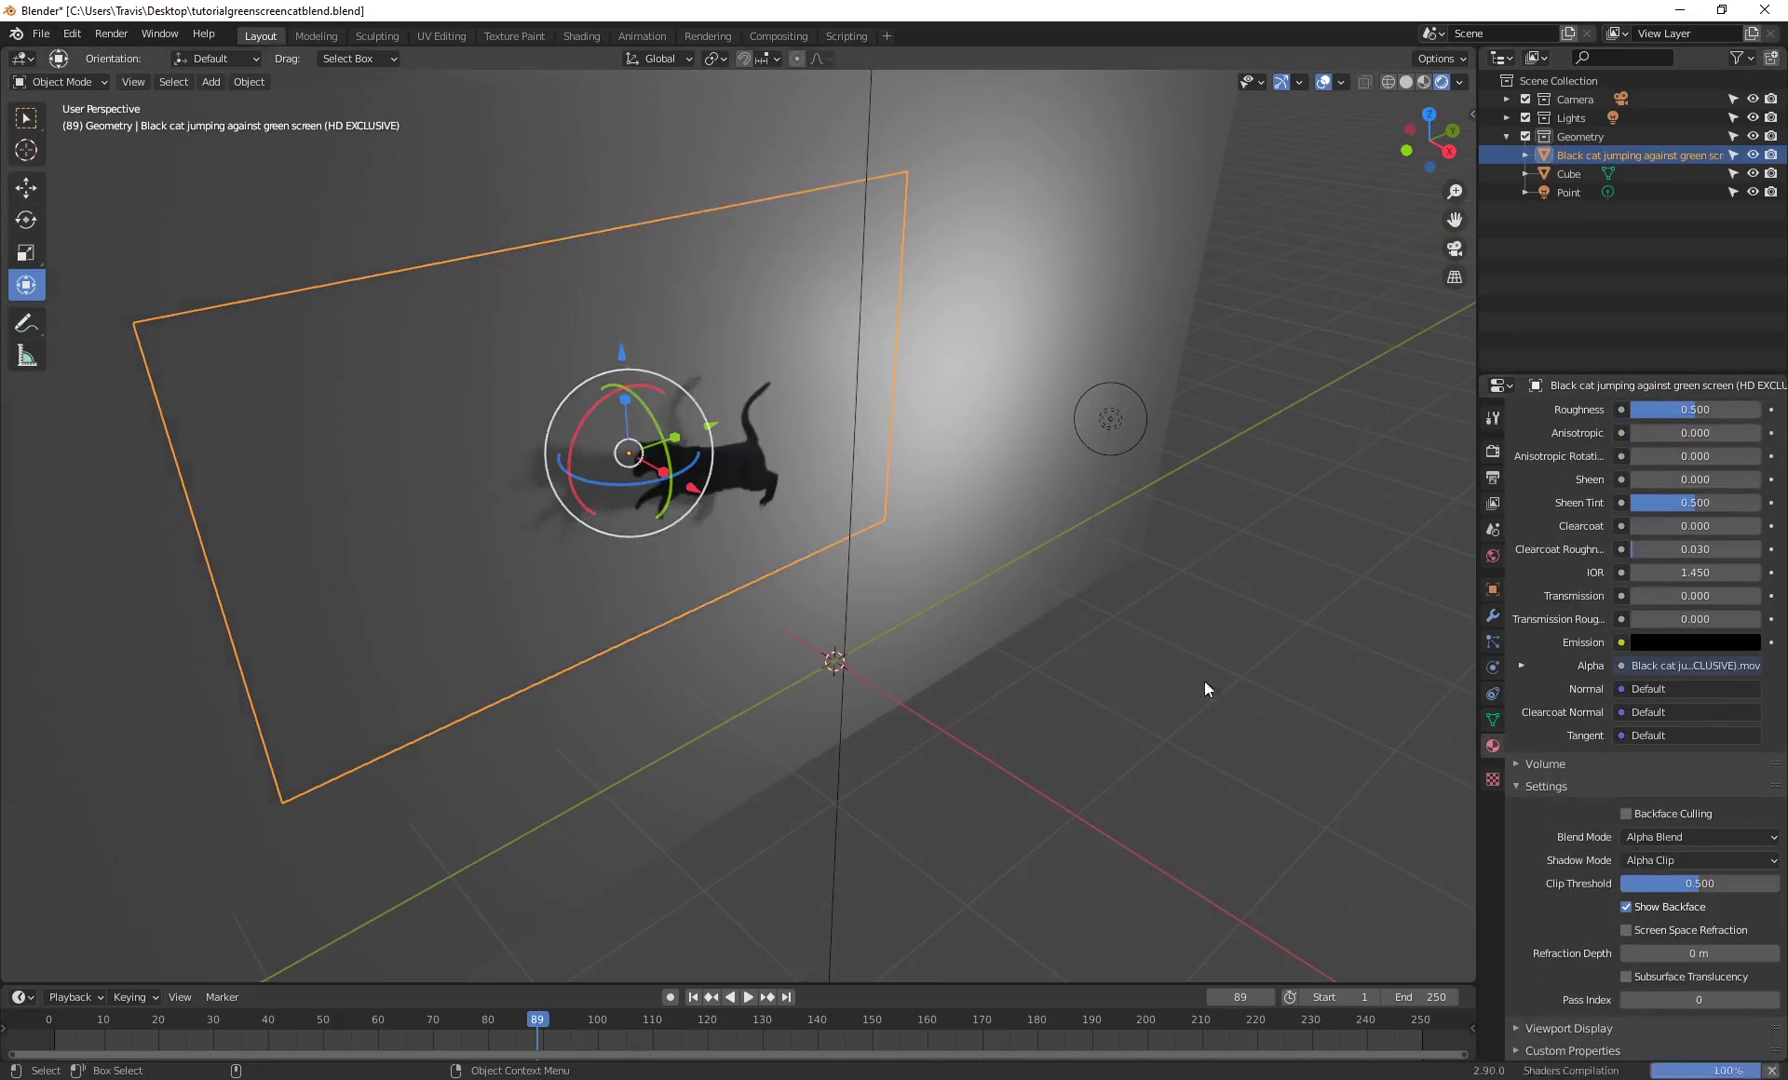
- Move the point light along the X axis closer to the backdrop wall
{"action": "middle_click_drag", "start_coordinate": [777, 543], "coordinate": [548, 507]}
{"action": "scroll", "coordinate": [640, 450], "scroll_direction": "up", "scroll_amount": 5}
{"action": "scroll", "coordinate": [548, 507], "scroll_direction": "down", "scroll_amount": 2}
{"action": "left_click", "coordinate": [1046, 422]}
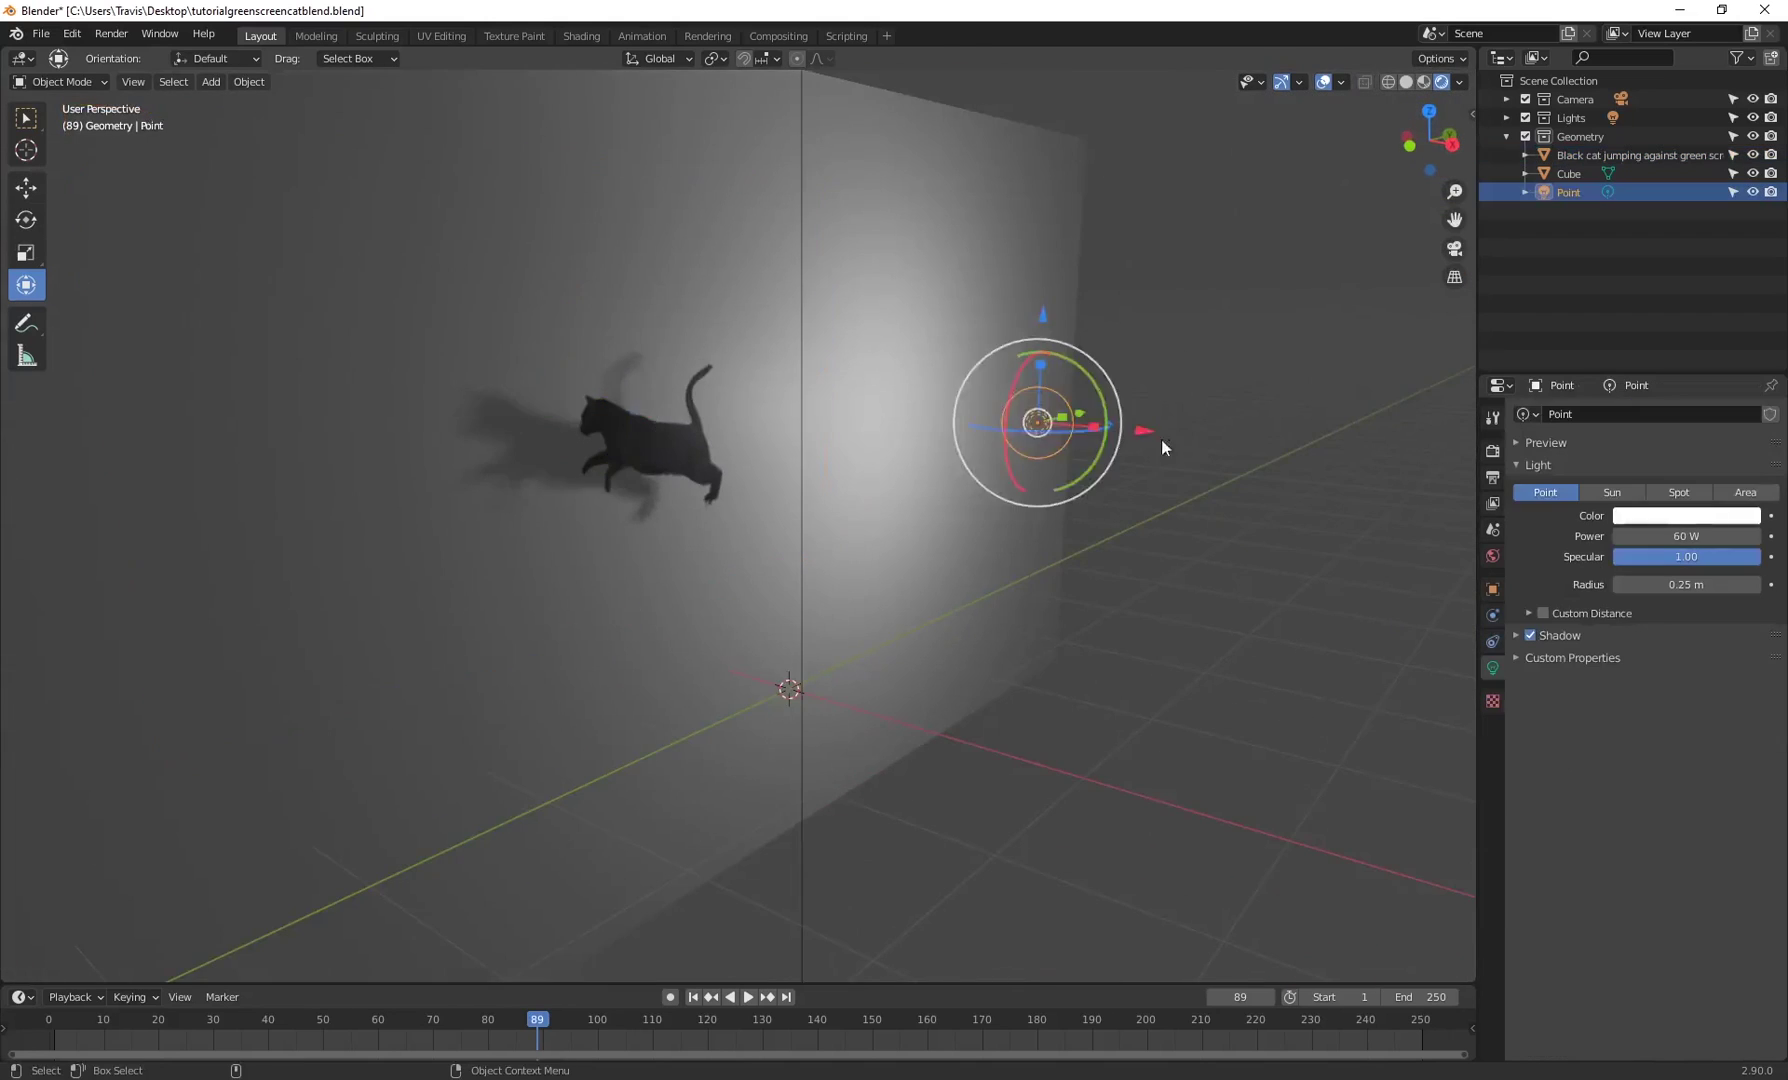
{"action": "middle_click_drag", "start_coordinate": [1161, 439], "coordinate": [1122, 436]}
{"action": "left_click_drag", "start_coordinate": [1096, 425], "coordinate": [995, 439]}
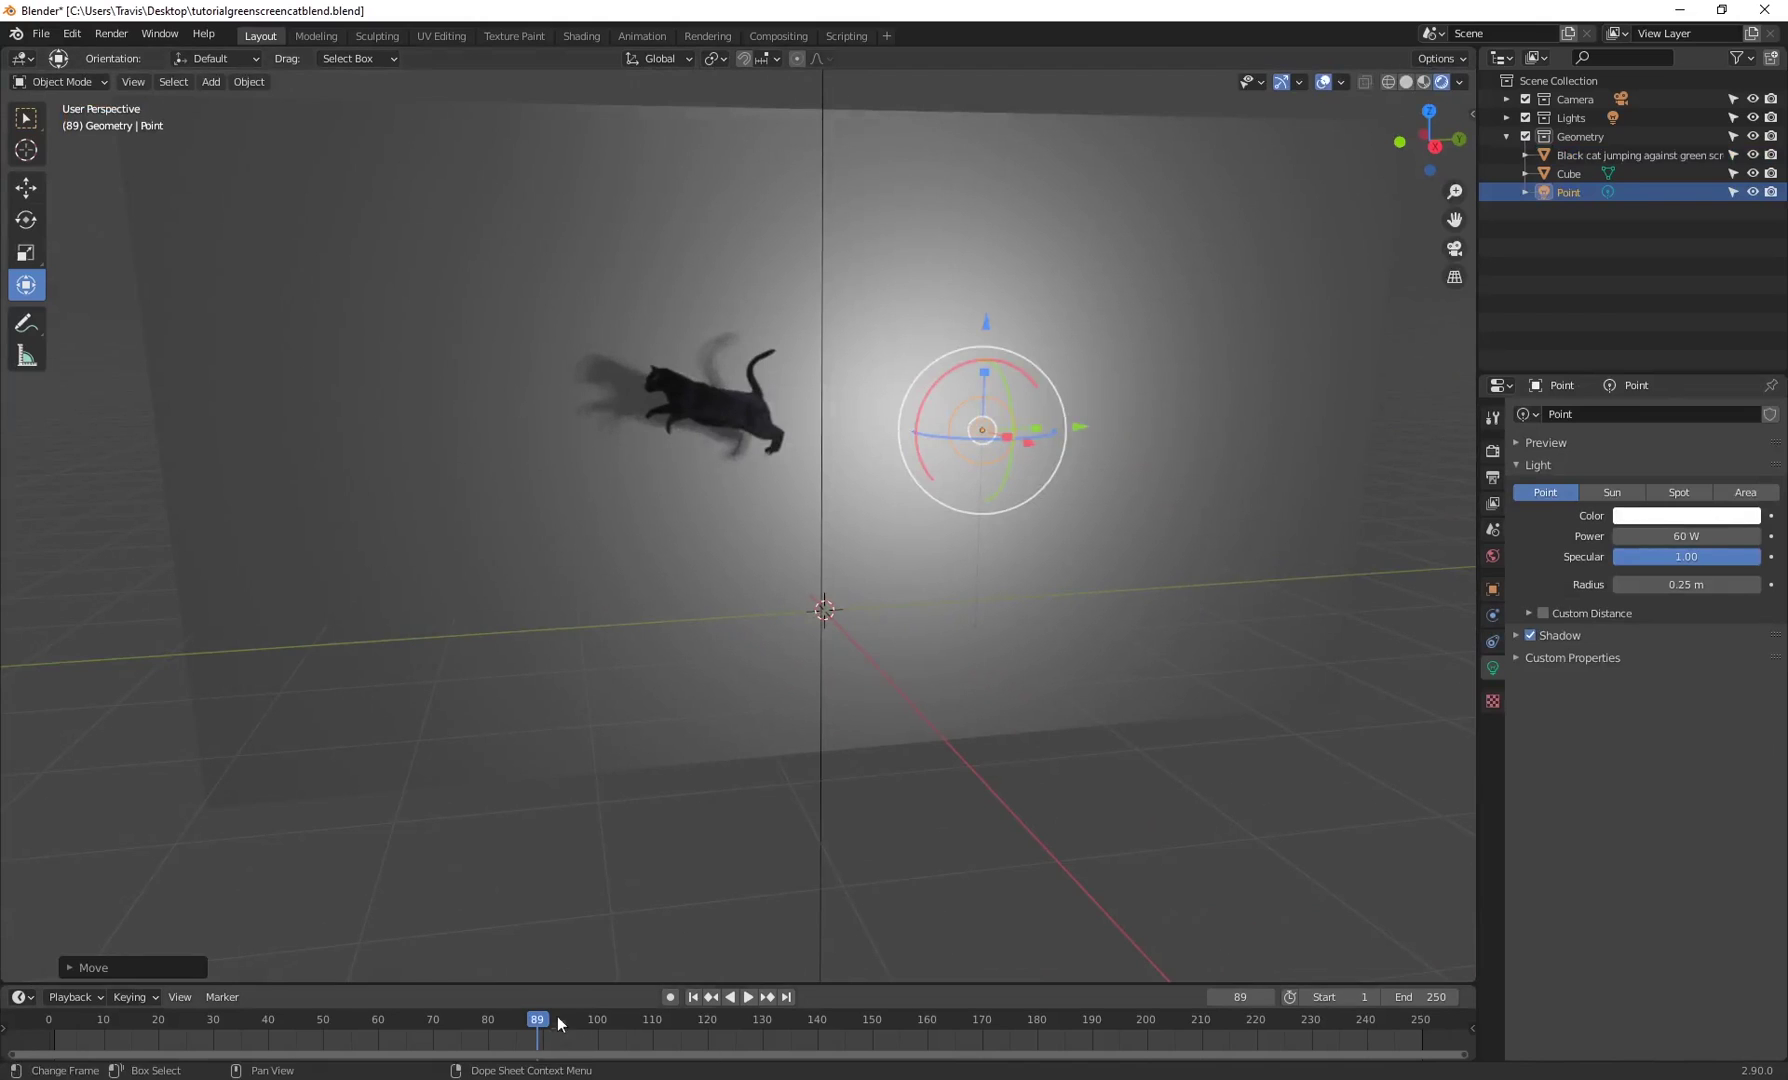
- Play and scrub the animation to check the cat's shadow on the wall, stopping at frame 70
{"action": "left_click_drag", "start_coordinate": [557, 1016], "coordinate": [592, 1020]}
{"action": "middle_click_drag", "start_coordinate": [501, 380], "coordinate": [800, 710]}
{"action": "key", "text": "space"}
{"action": "left_click_drag", "start_coordinate": [627, 1023], "coordinate": [434, 1020]}
{"action": "key", "text": "space"}
{"action": "middle_click_drag", "start_coordinate": [1011, 544], "coordinate": [740, 563], "text": "shift"}
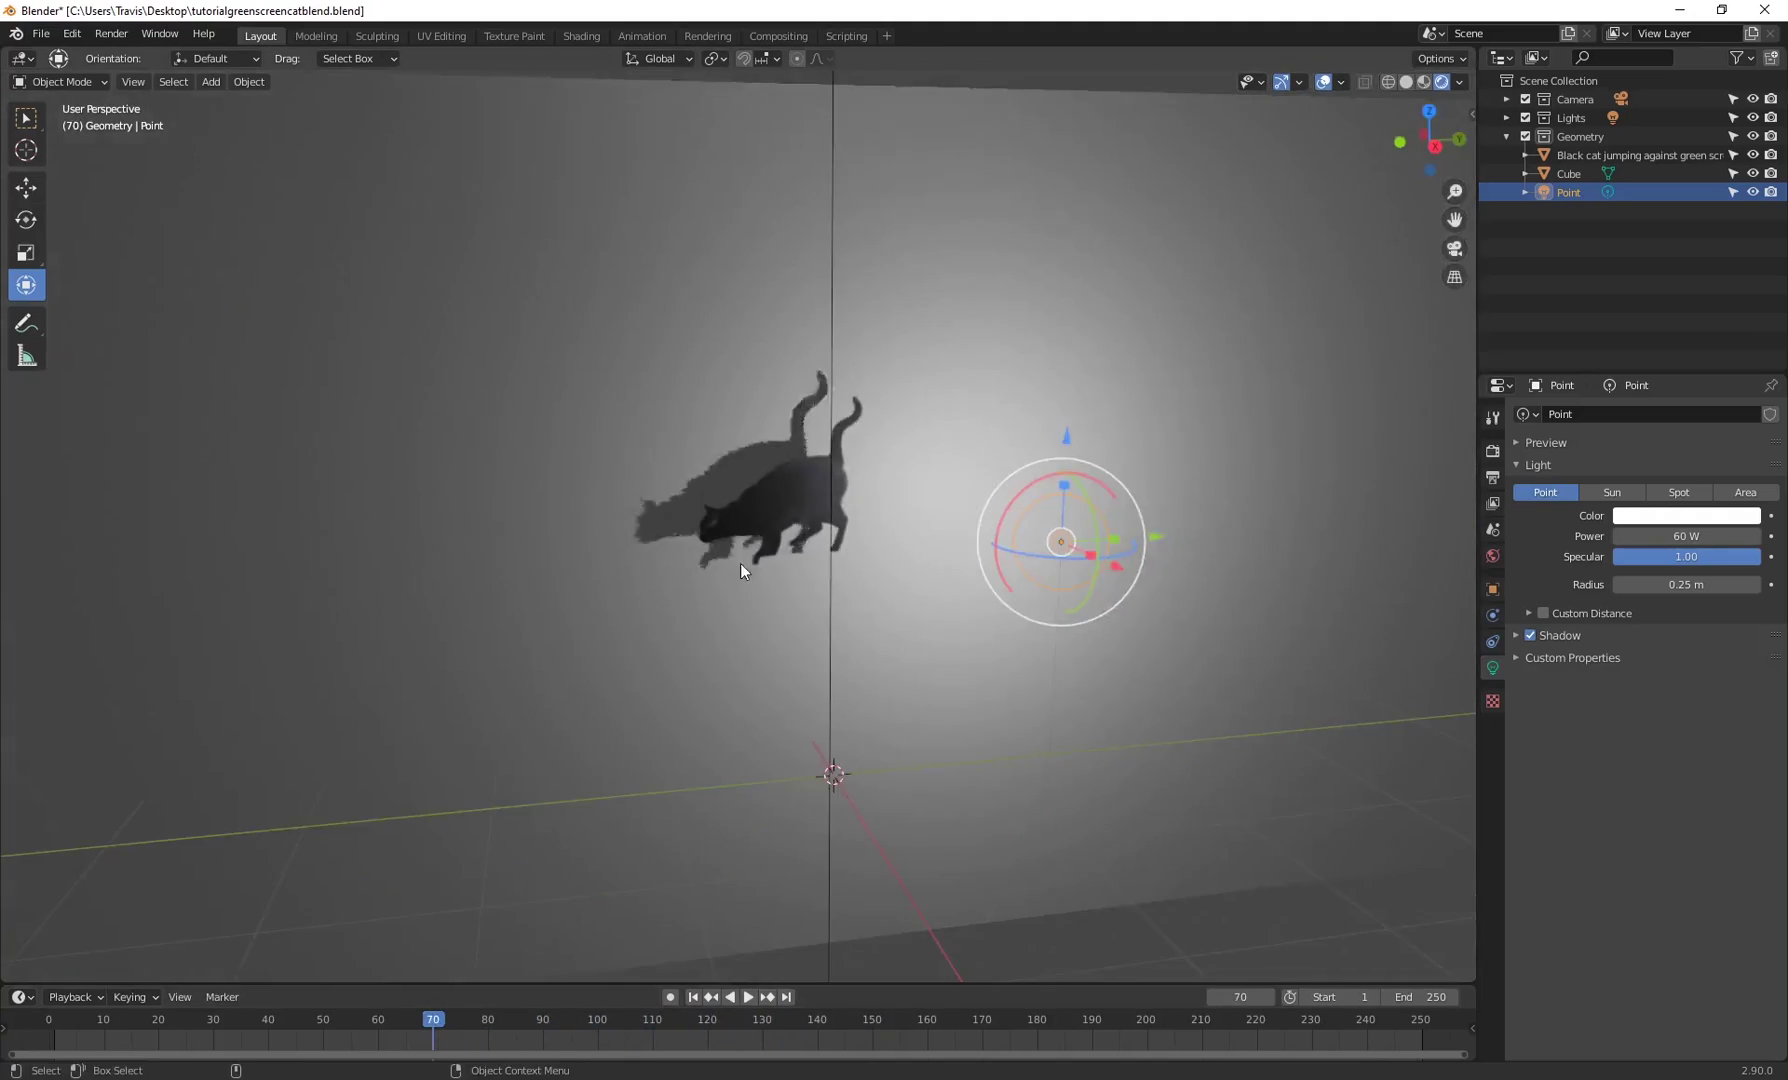
- Try Alpha Clip as the blend mode of the cat plane's material and examine the cat's edges up close
{"action": "left_click", "coordinate": [793, 526]}
{"action": "left_click", "coordinate": [1492, 745]}
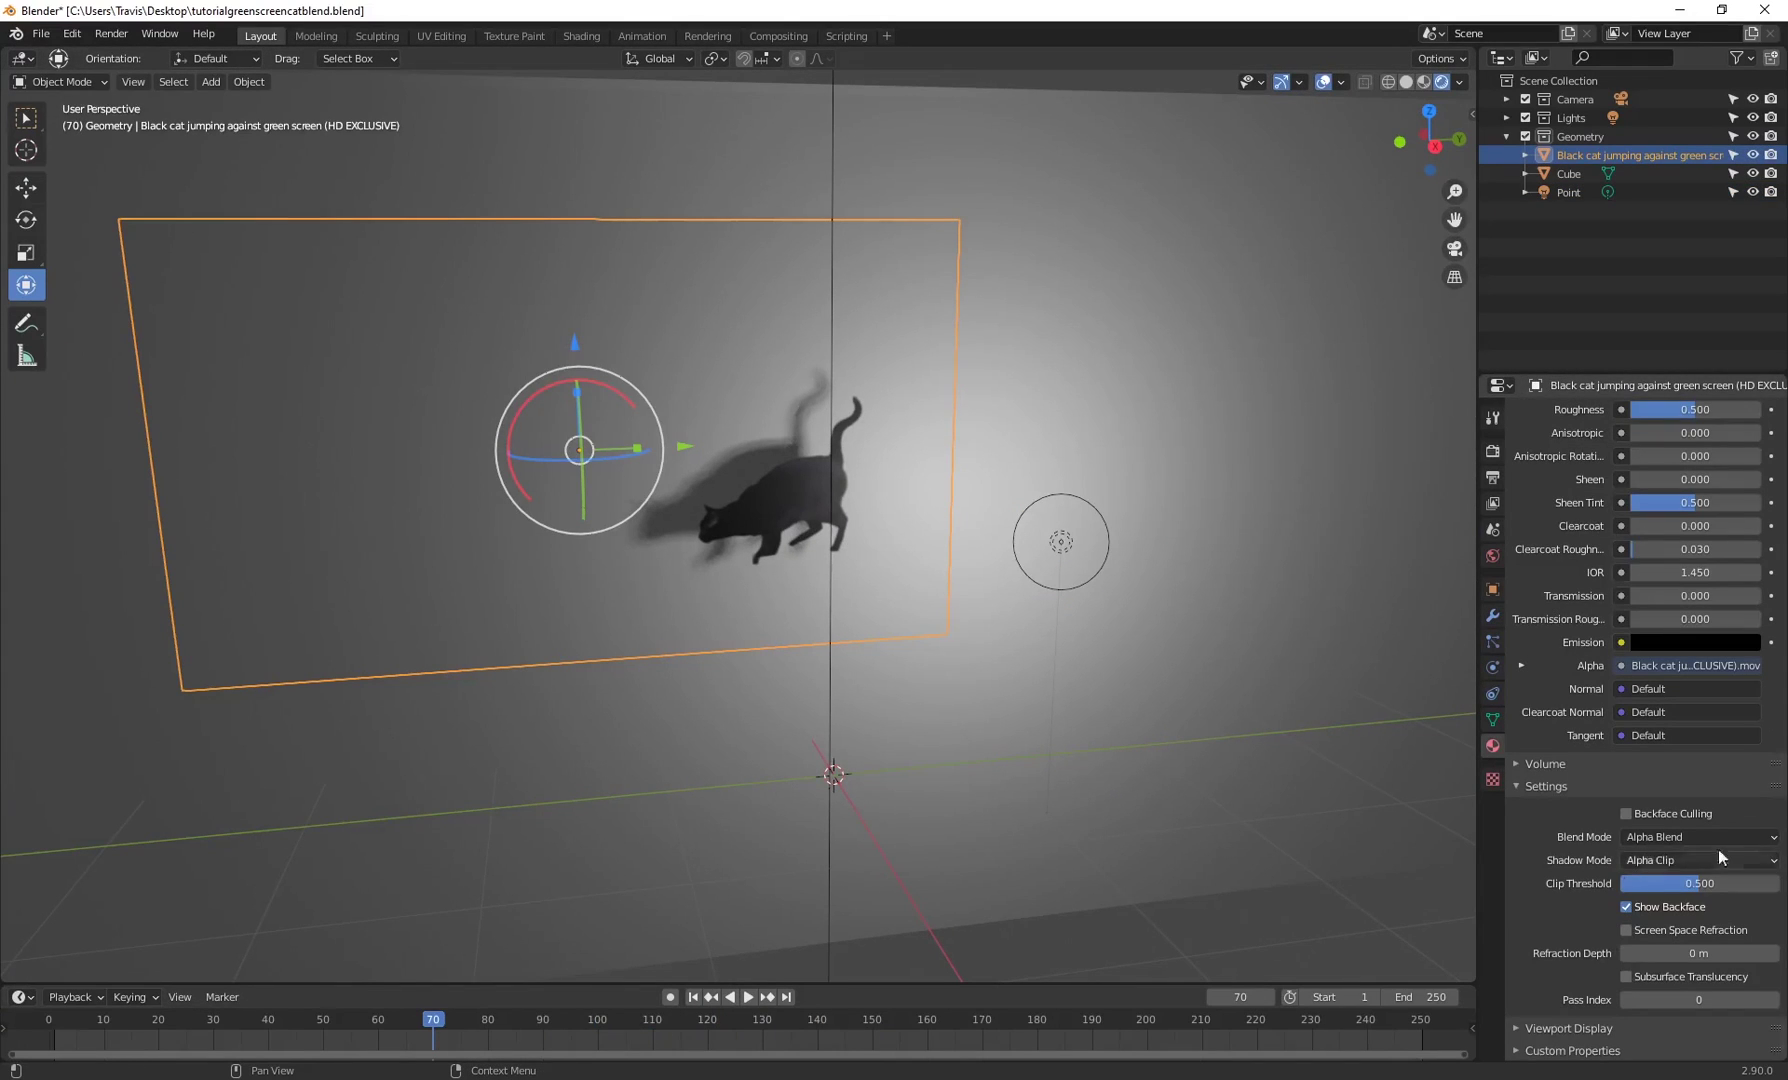
{"action": "scroll", "coordinate": [793, 534], "scroll_direction": "up", "scroll_amount": 7}
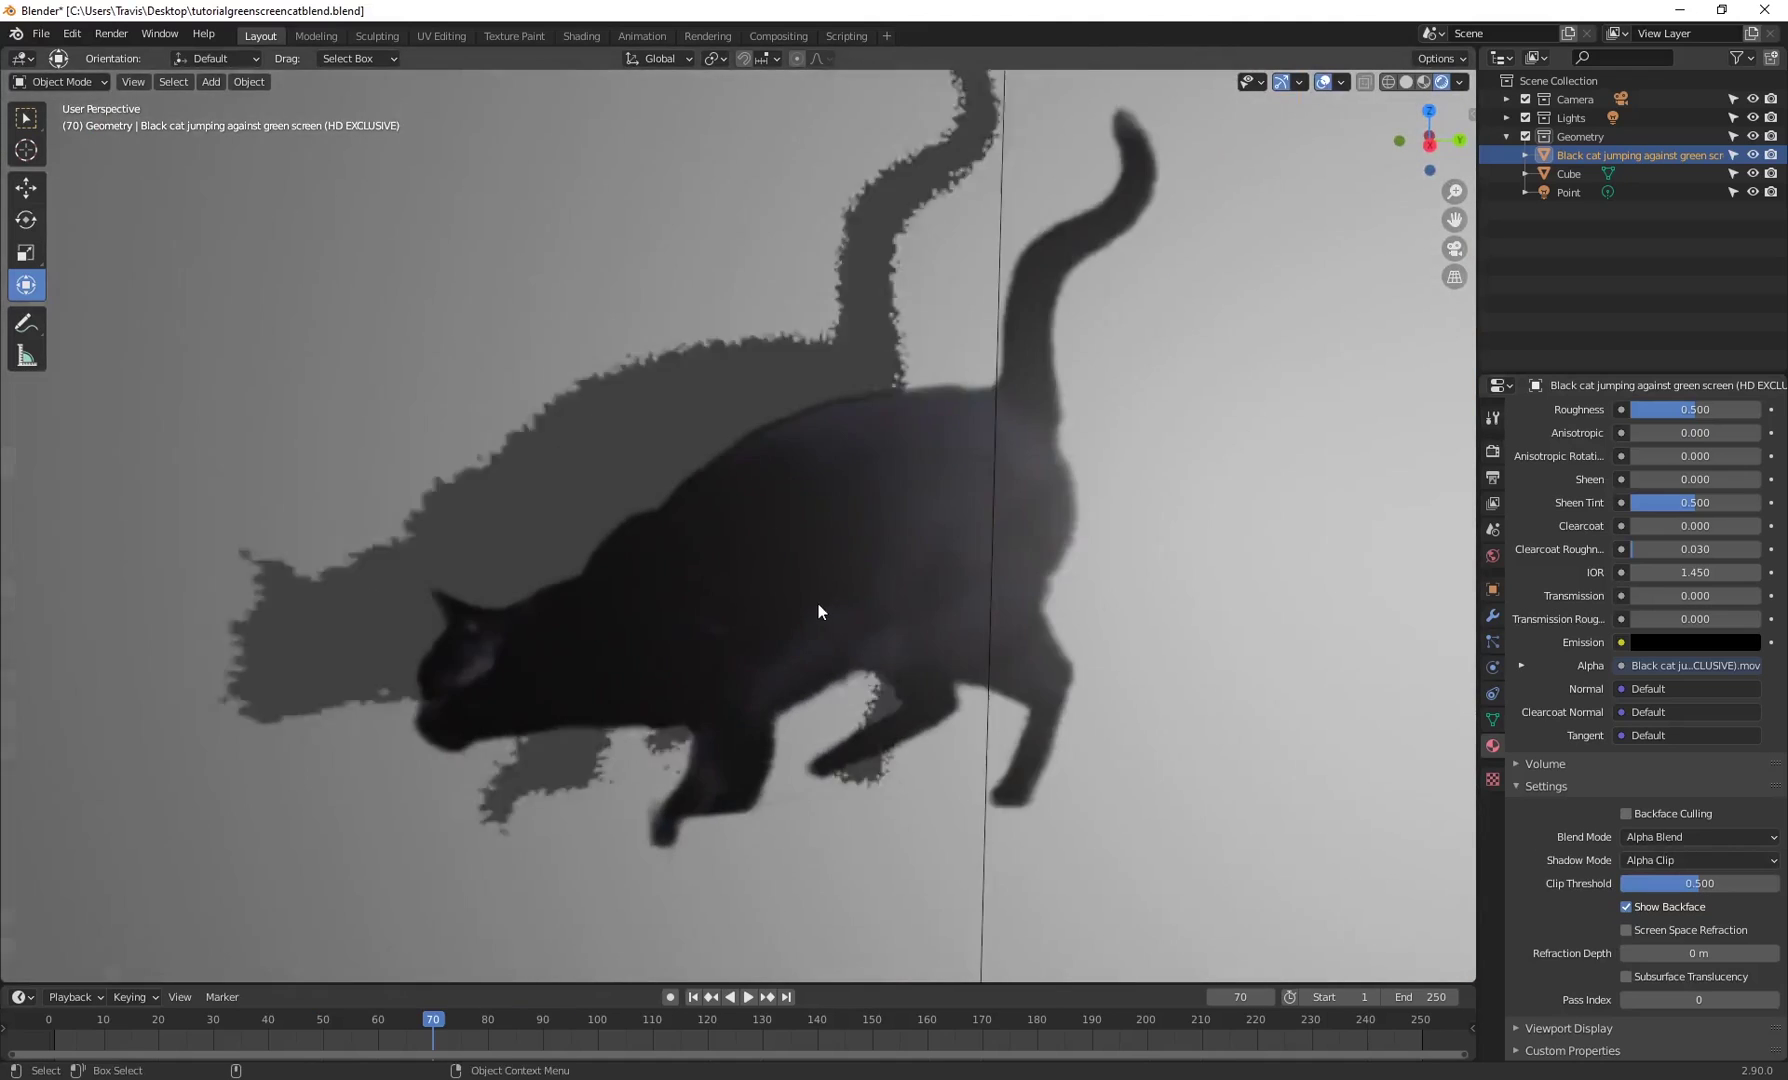
{"action": "middle_click_drag", "start_coordinate": [818, 535], "coordinate": [857, 540], "text": "shift"}
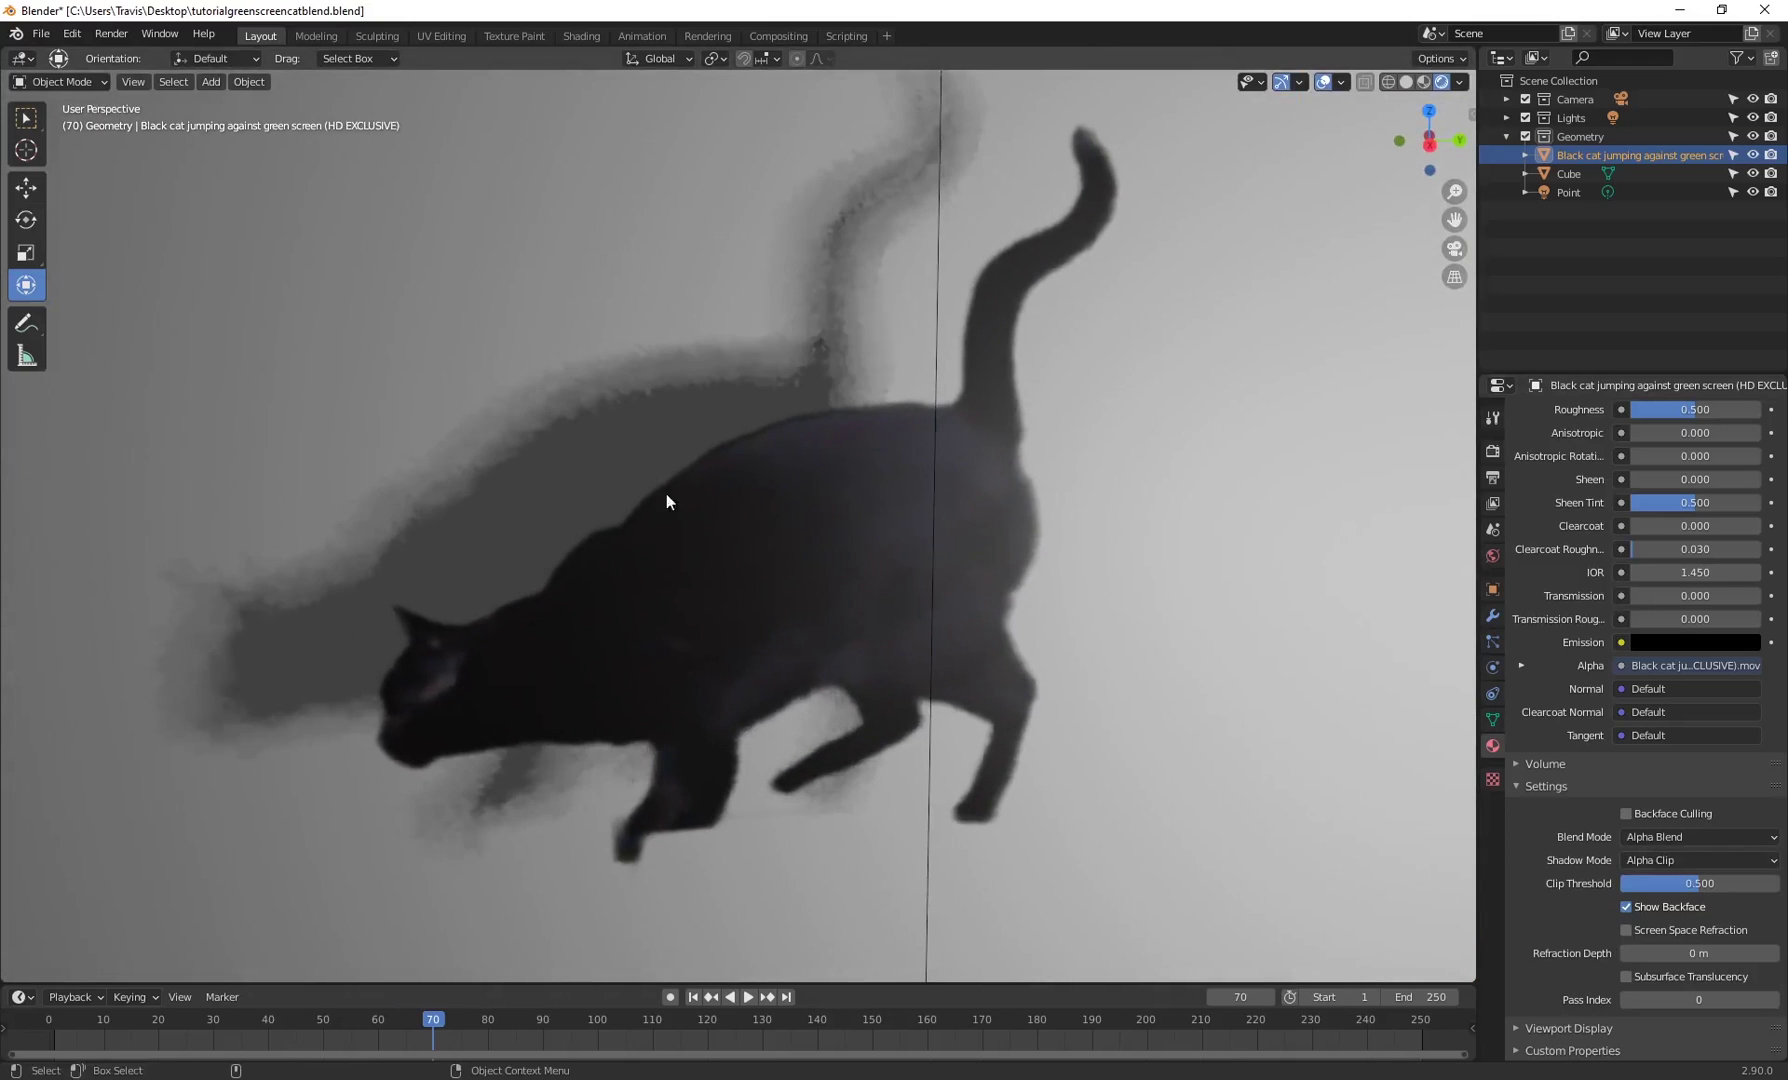
{"action": "left_click", "coordinate": [1655, 833]}
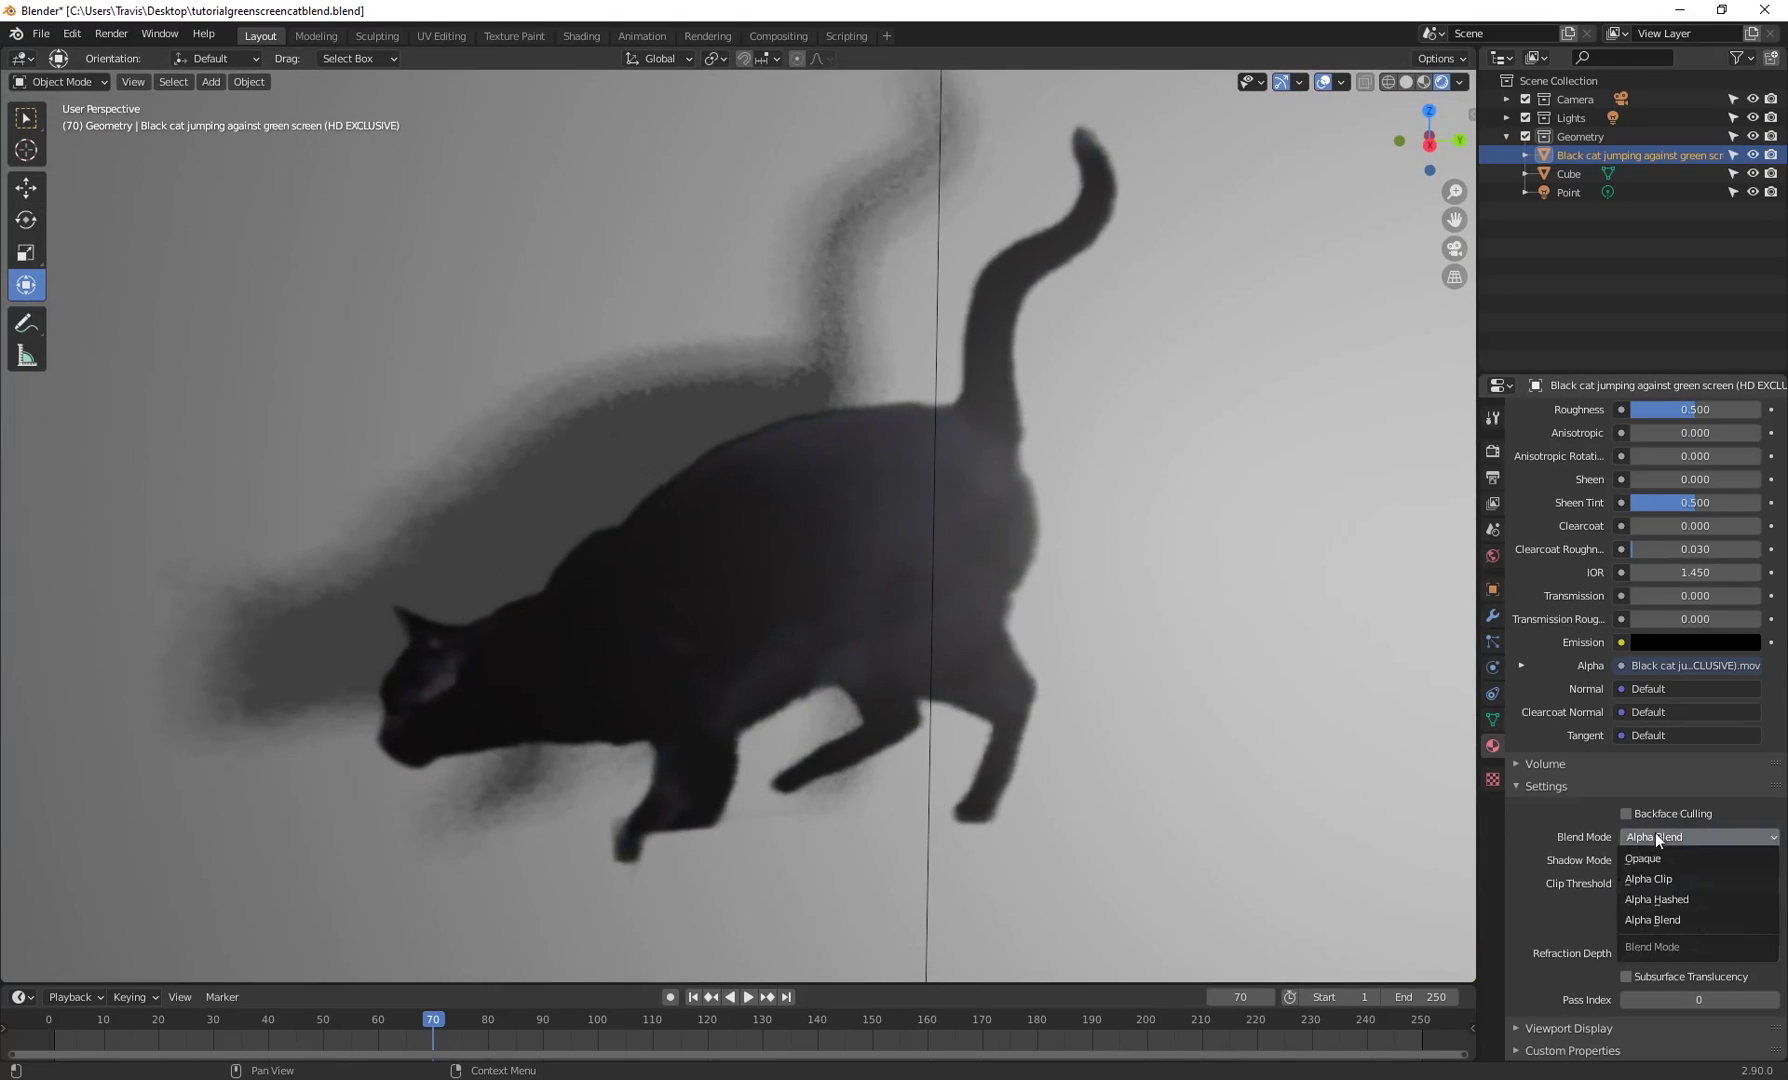
{"action": "left_click", "coordinate": [1653, 879]}
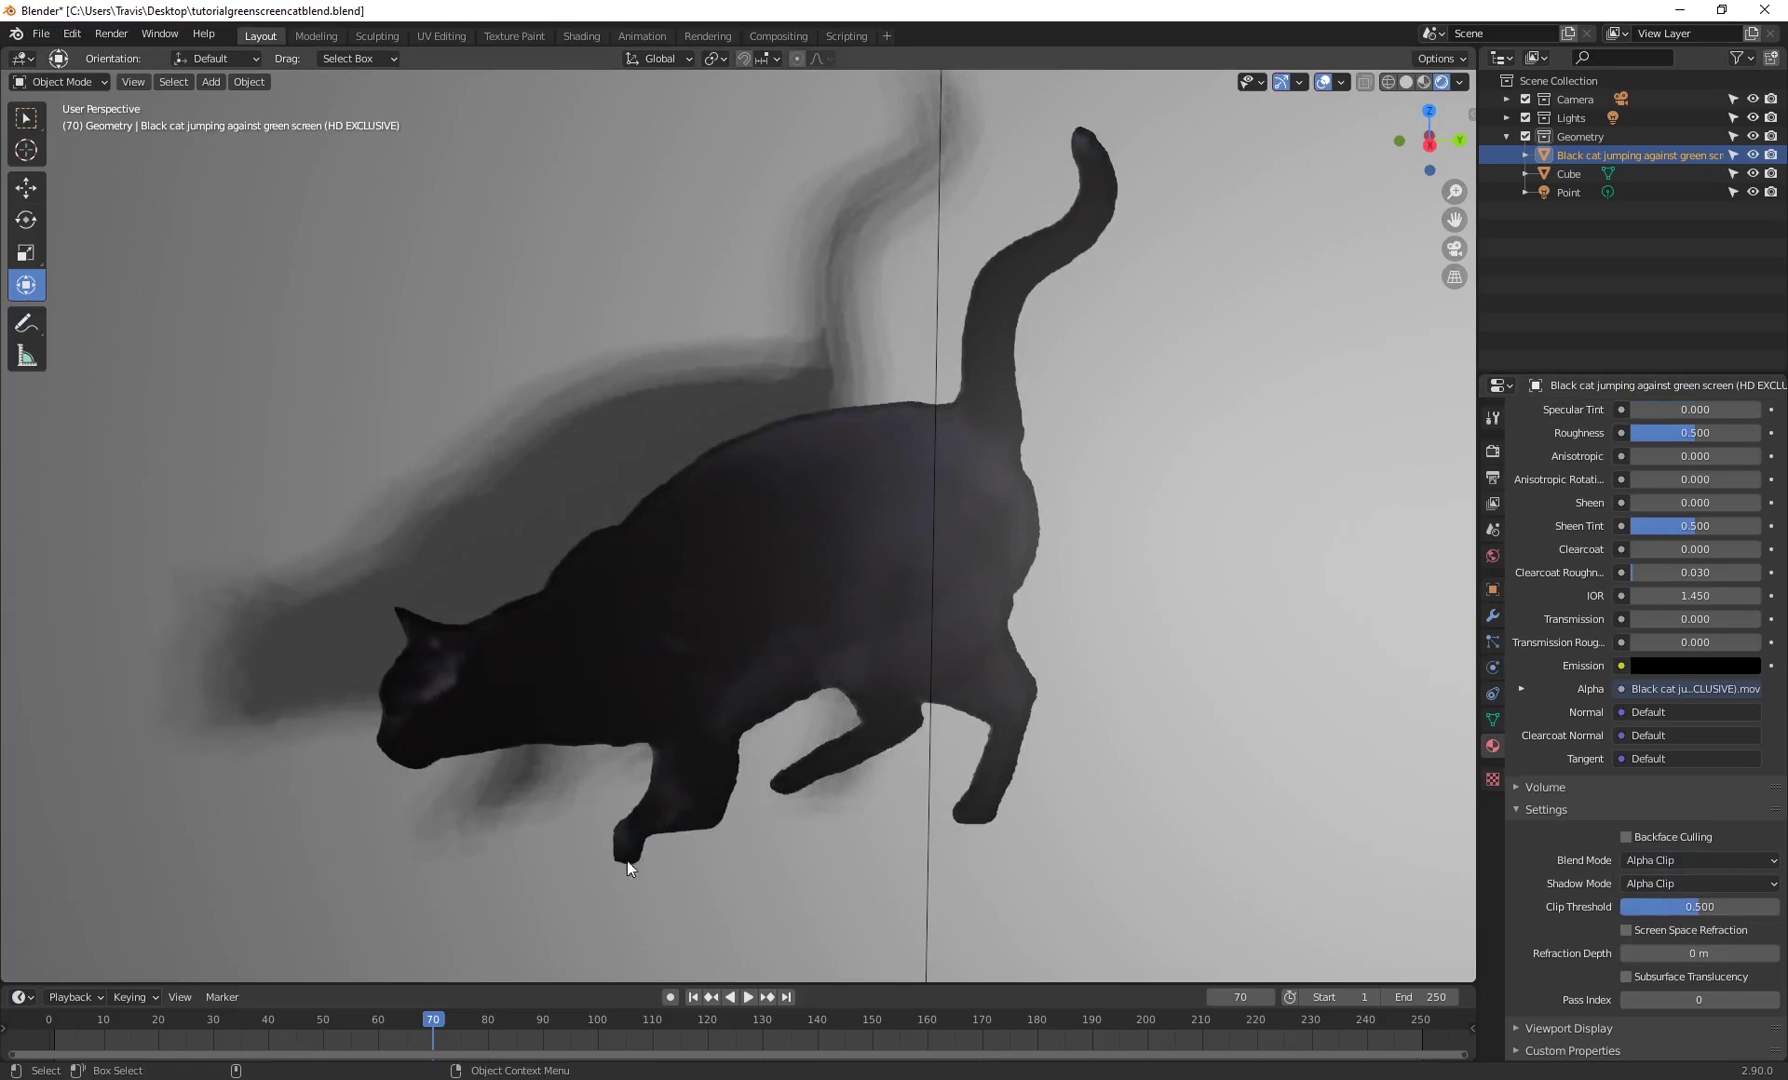
{"action": "middle_click_drag", "start_coordinate": [797, 705], "coordinate": [740, 515]}
{"action": "scroll", "coordinate": [710, 502], "scroll_direction": "down", "scroll_amount": 2}
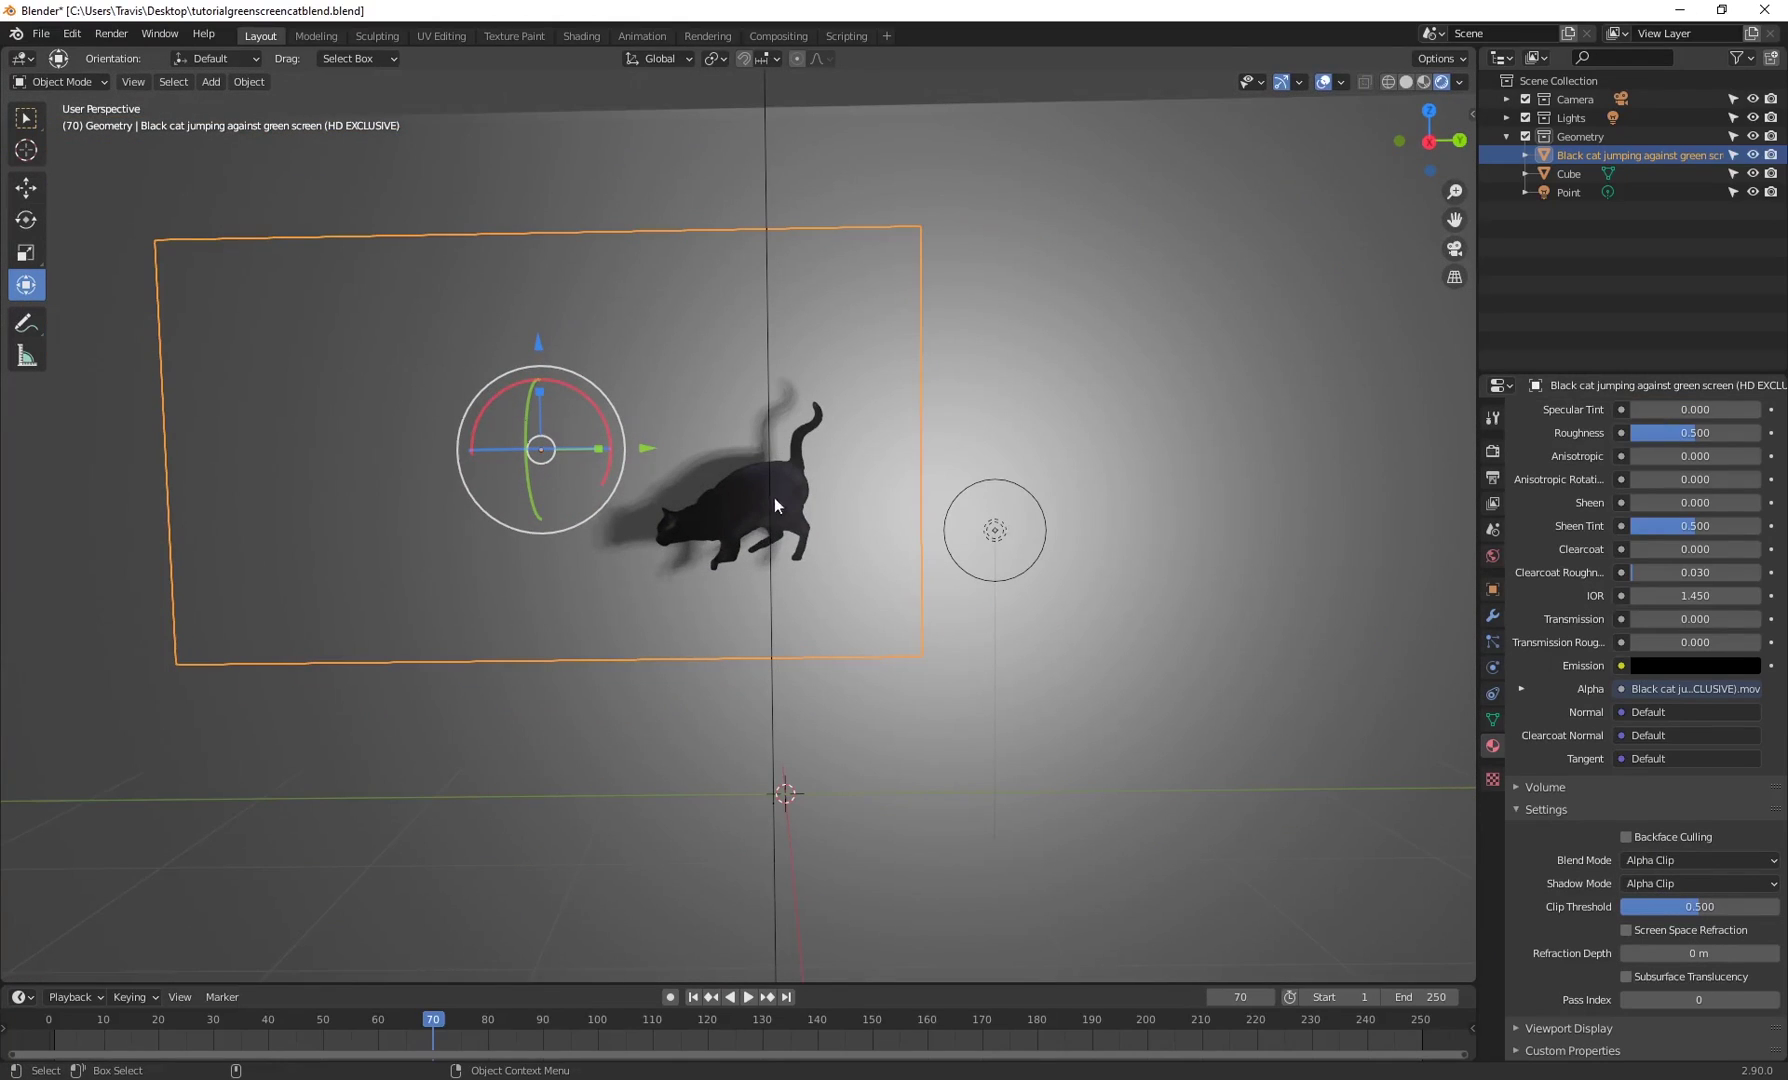
- Set the blend mode of the cat plane's material back to Alpha Blend
{"action": "left_click", "coordinate": [1672, 857]}
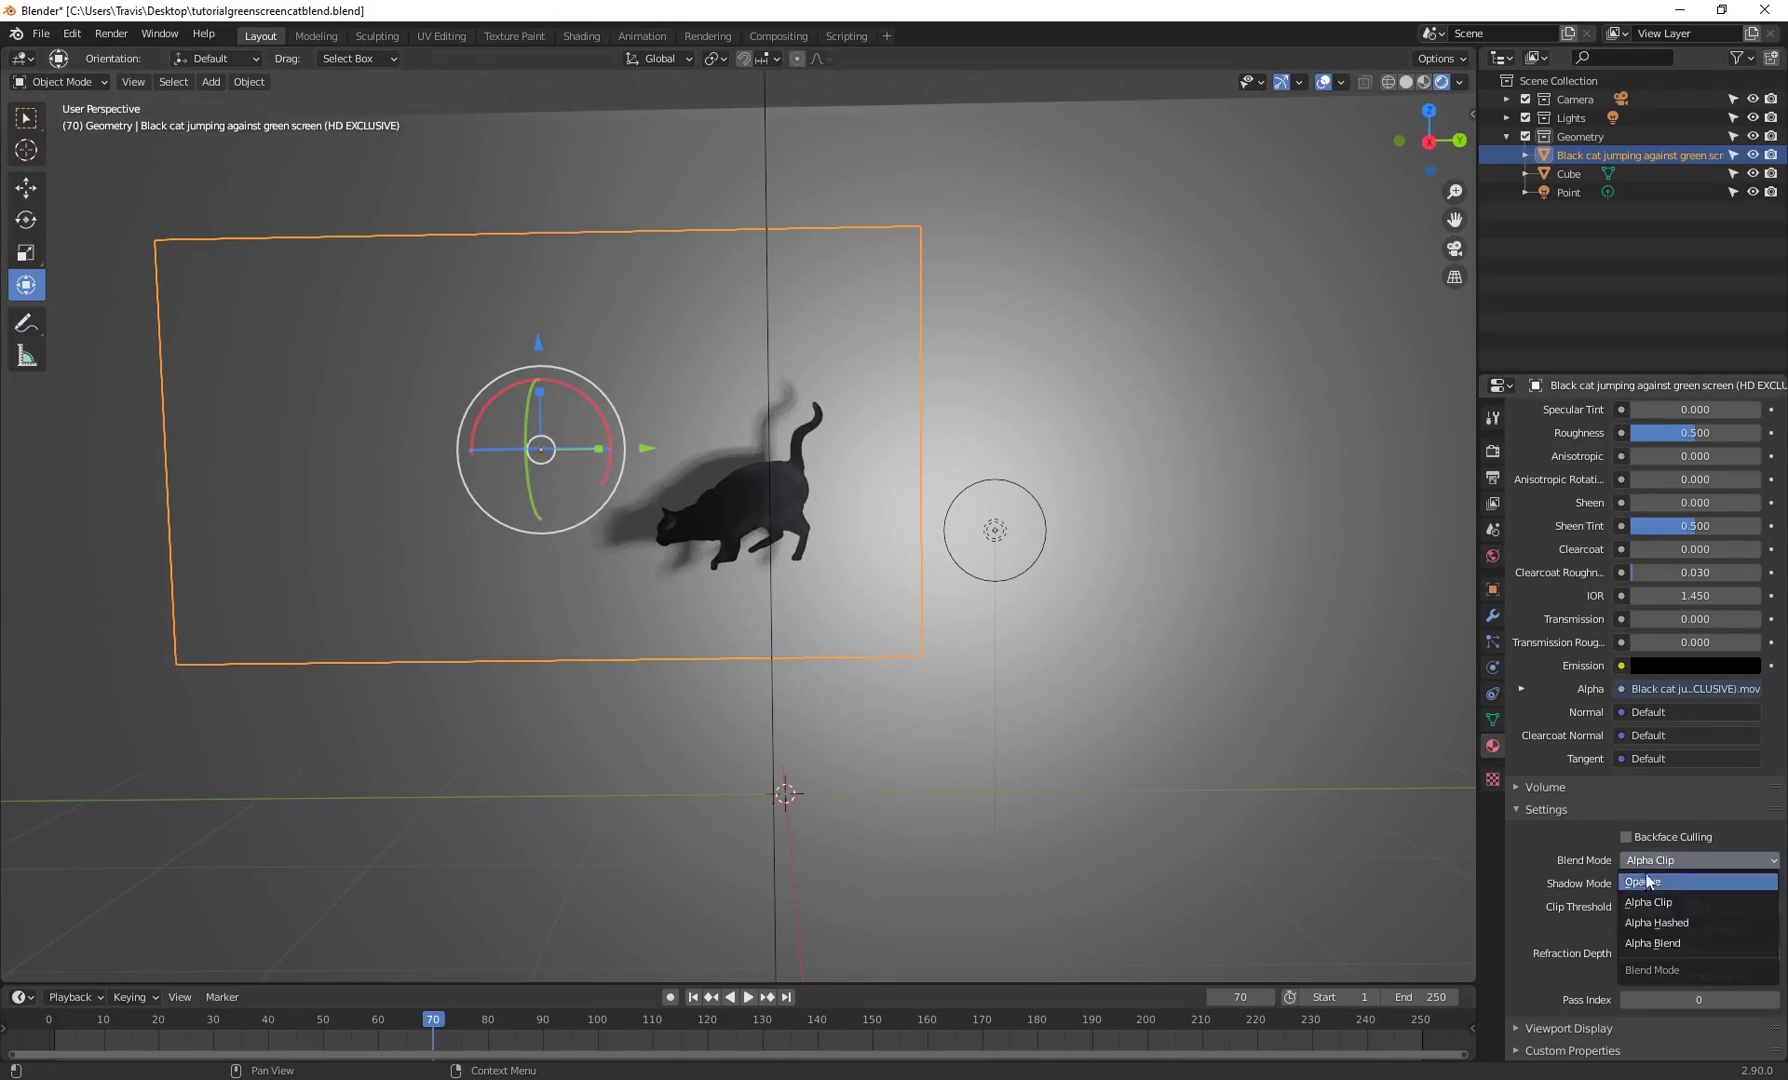
{"action": "left_click", "coordinate": [1655, 943]}
{"action": "scroll", "coordinate": [778, 515], "scroll_direction": "up", "scroll_amount": 2}
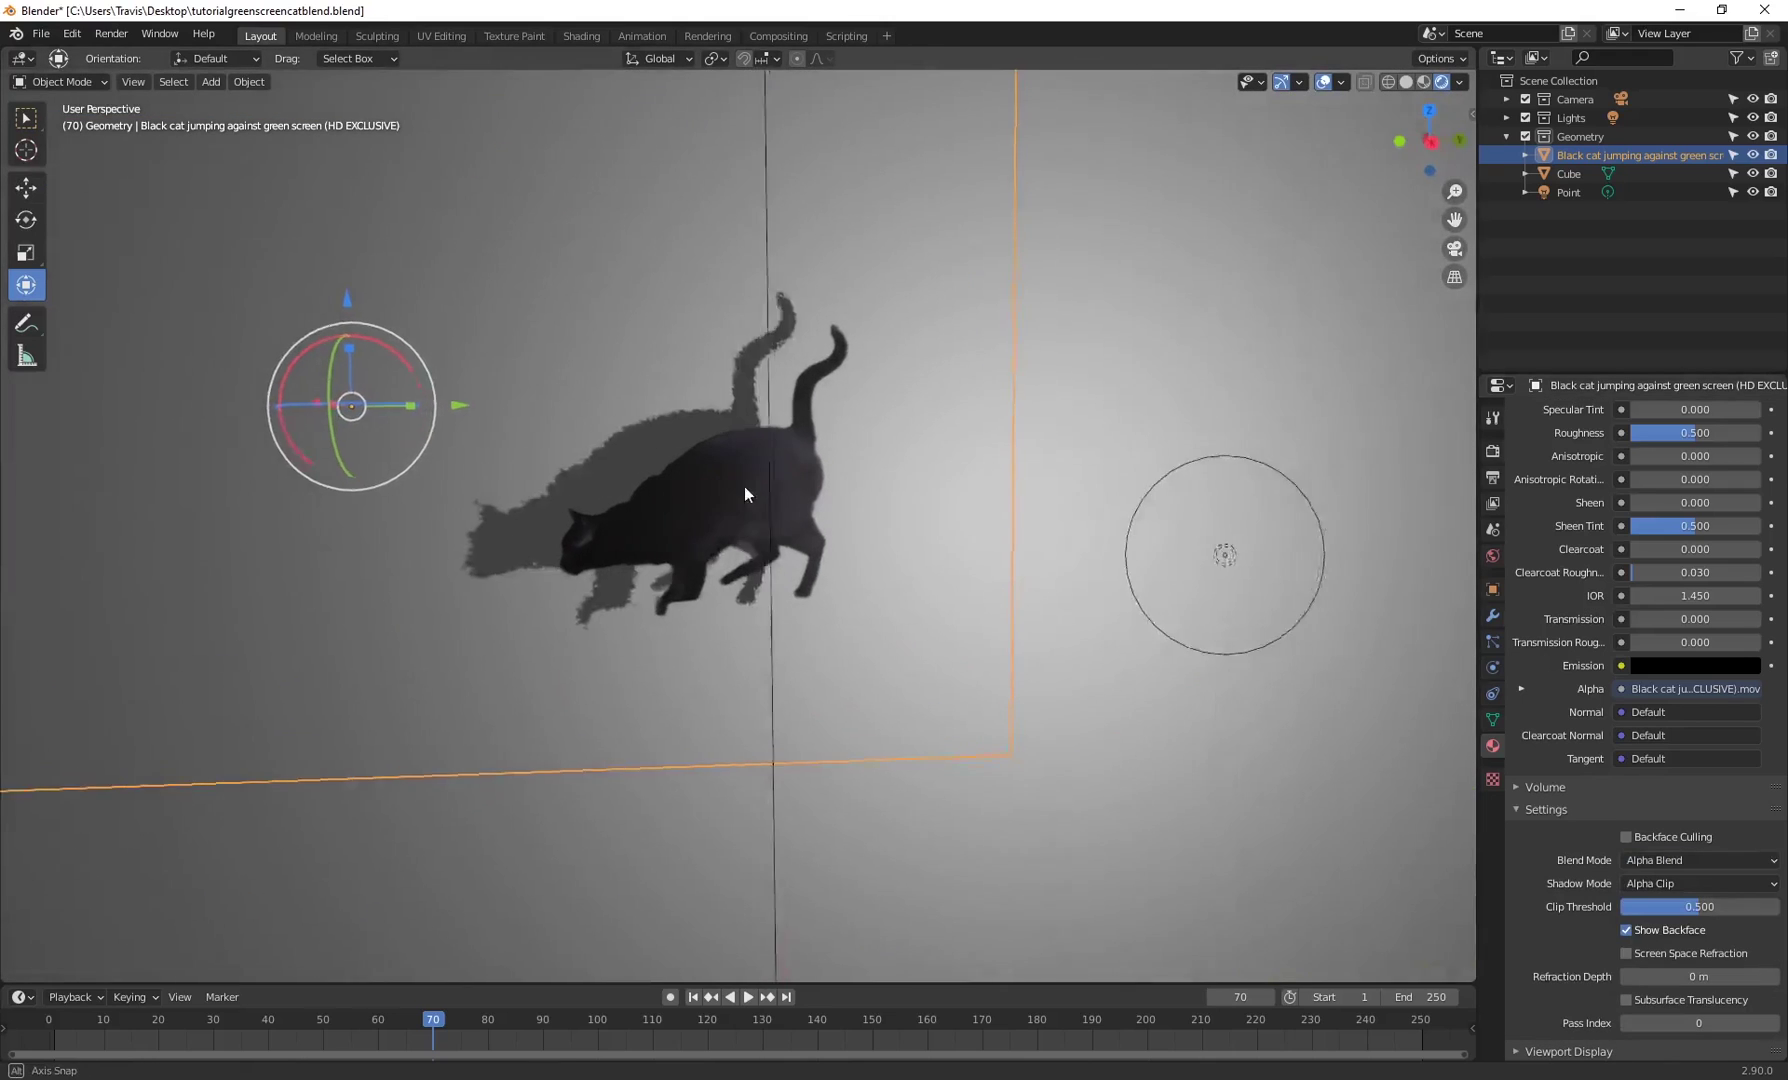
{"action": "scroll", "coordinate": [727, 494], "scroll_direction": "down", "scroll_amount": 2}
- Advance the animation to frame 73 and examine the cat plane and its shadow from several angles
{"action": "mouse_move", "coordinate": [427, 1018]}
{"action": "left_mouse_down"}
{"action": "mouse_move", "coordinate": [694, 1032]}
{"action": "mouse_move", "coordinate": [280, 1025]}
{"action": "mouse_move", "coordinate": [448, 1032]}
{"action": "left_mouse_up"}
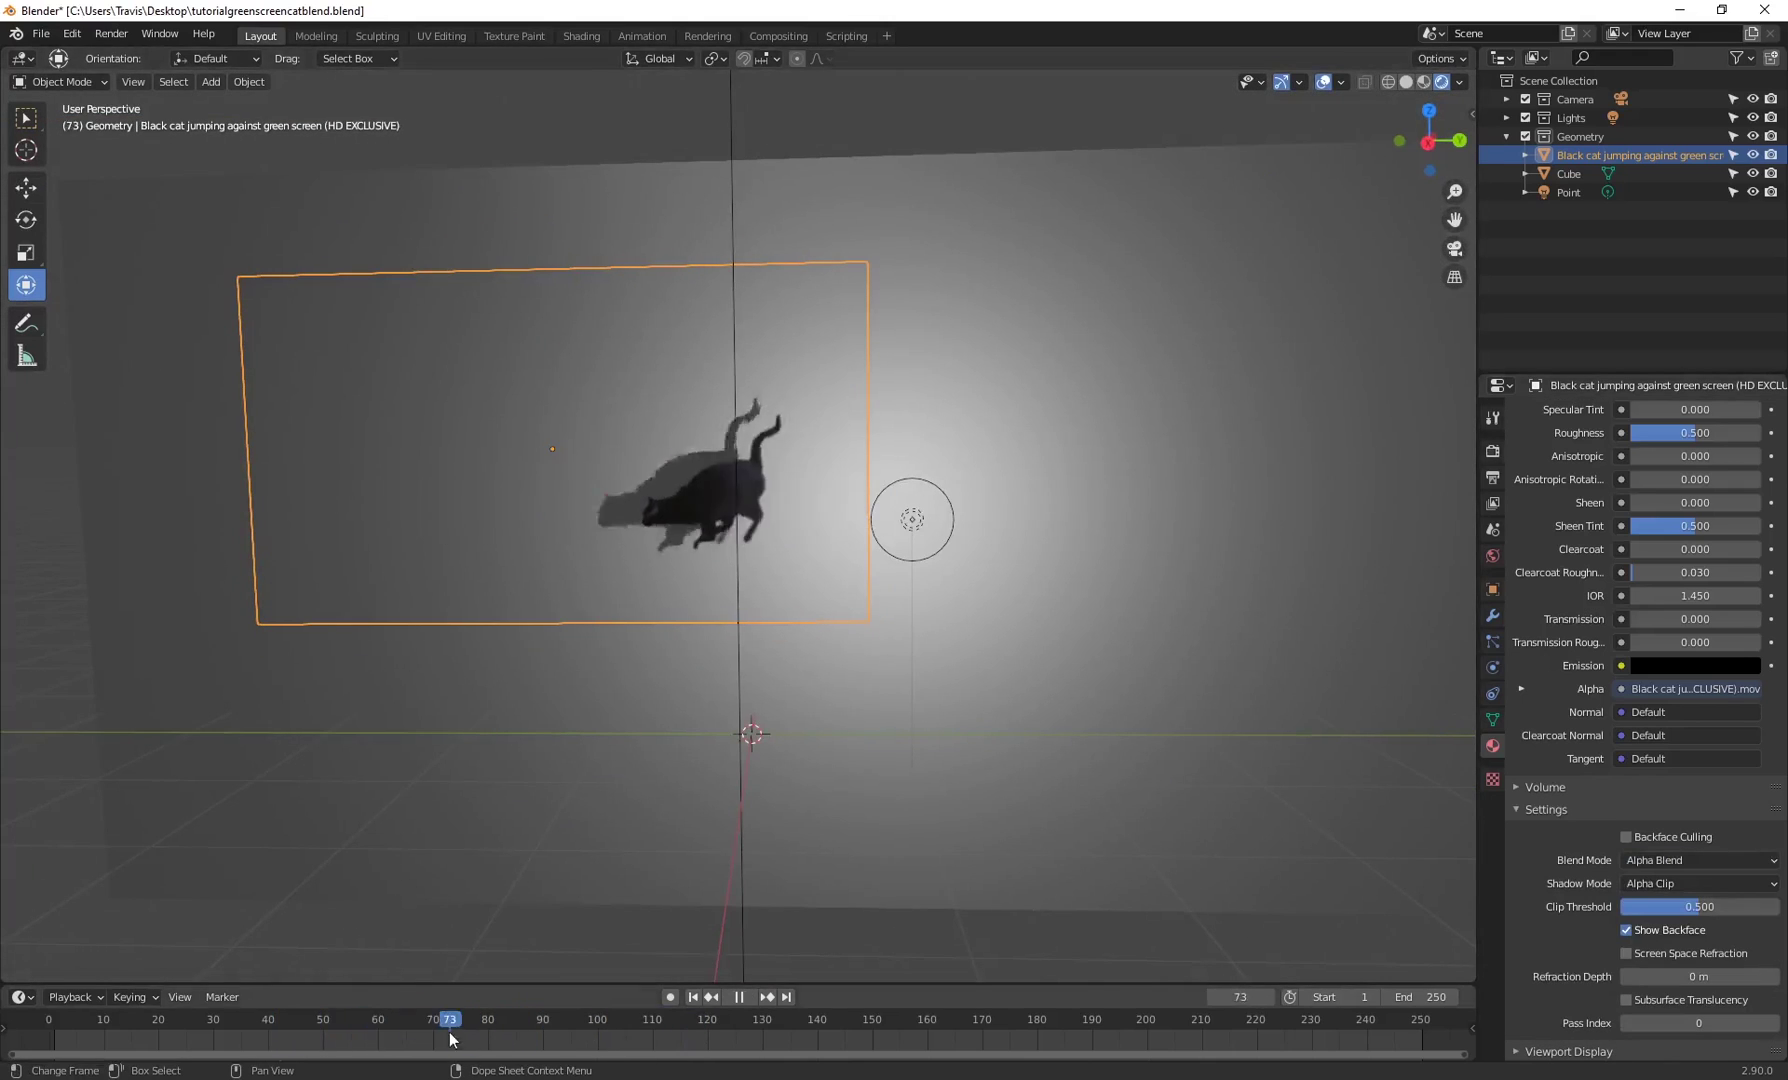
{"action": "key", "text": "space"}
{"action": "middle_click_drag", "start_coordinate": [616, 590], "coordinate": [214, 533]}
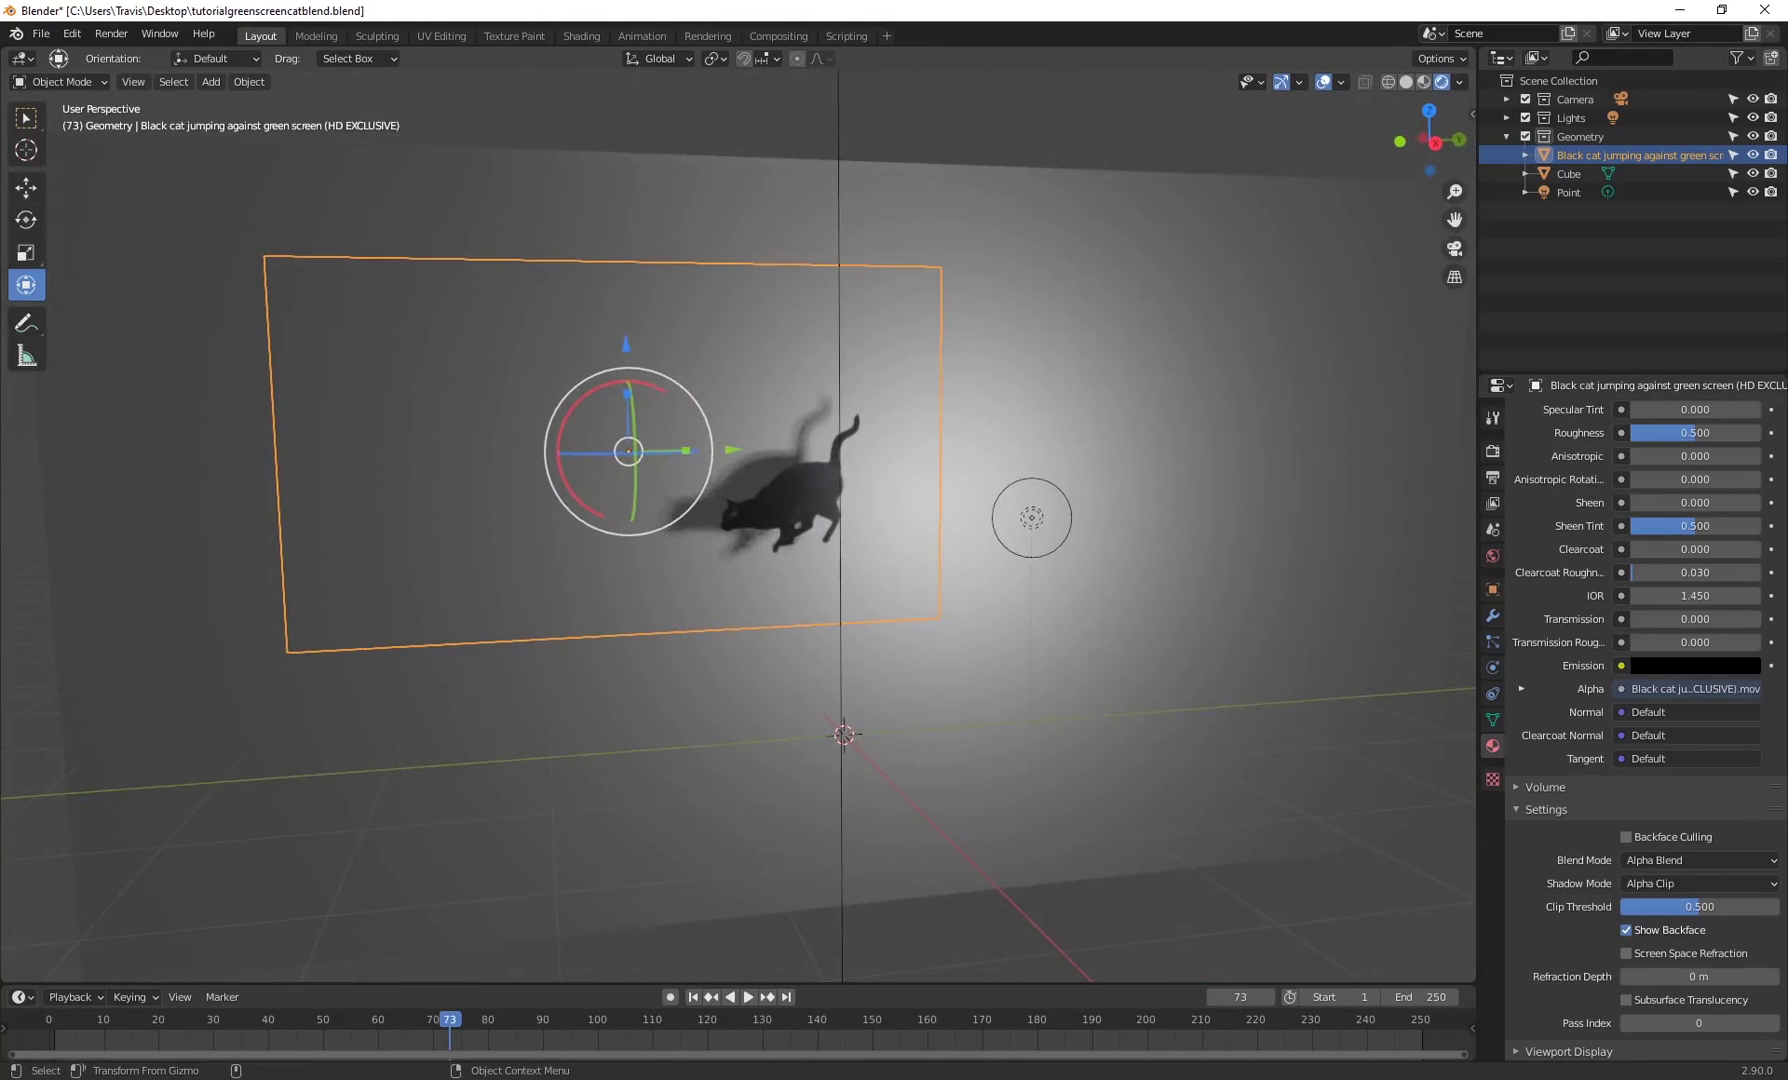
{"action": "middle_click_drag", "start_coordinate": [628, 470], "coordinate": [565, 468]}
{"action": "scroll", "coordinate": [565, 468], "scroll_direction": "down", "scroll_amount": 1}
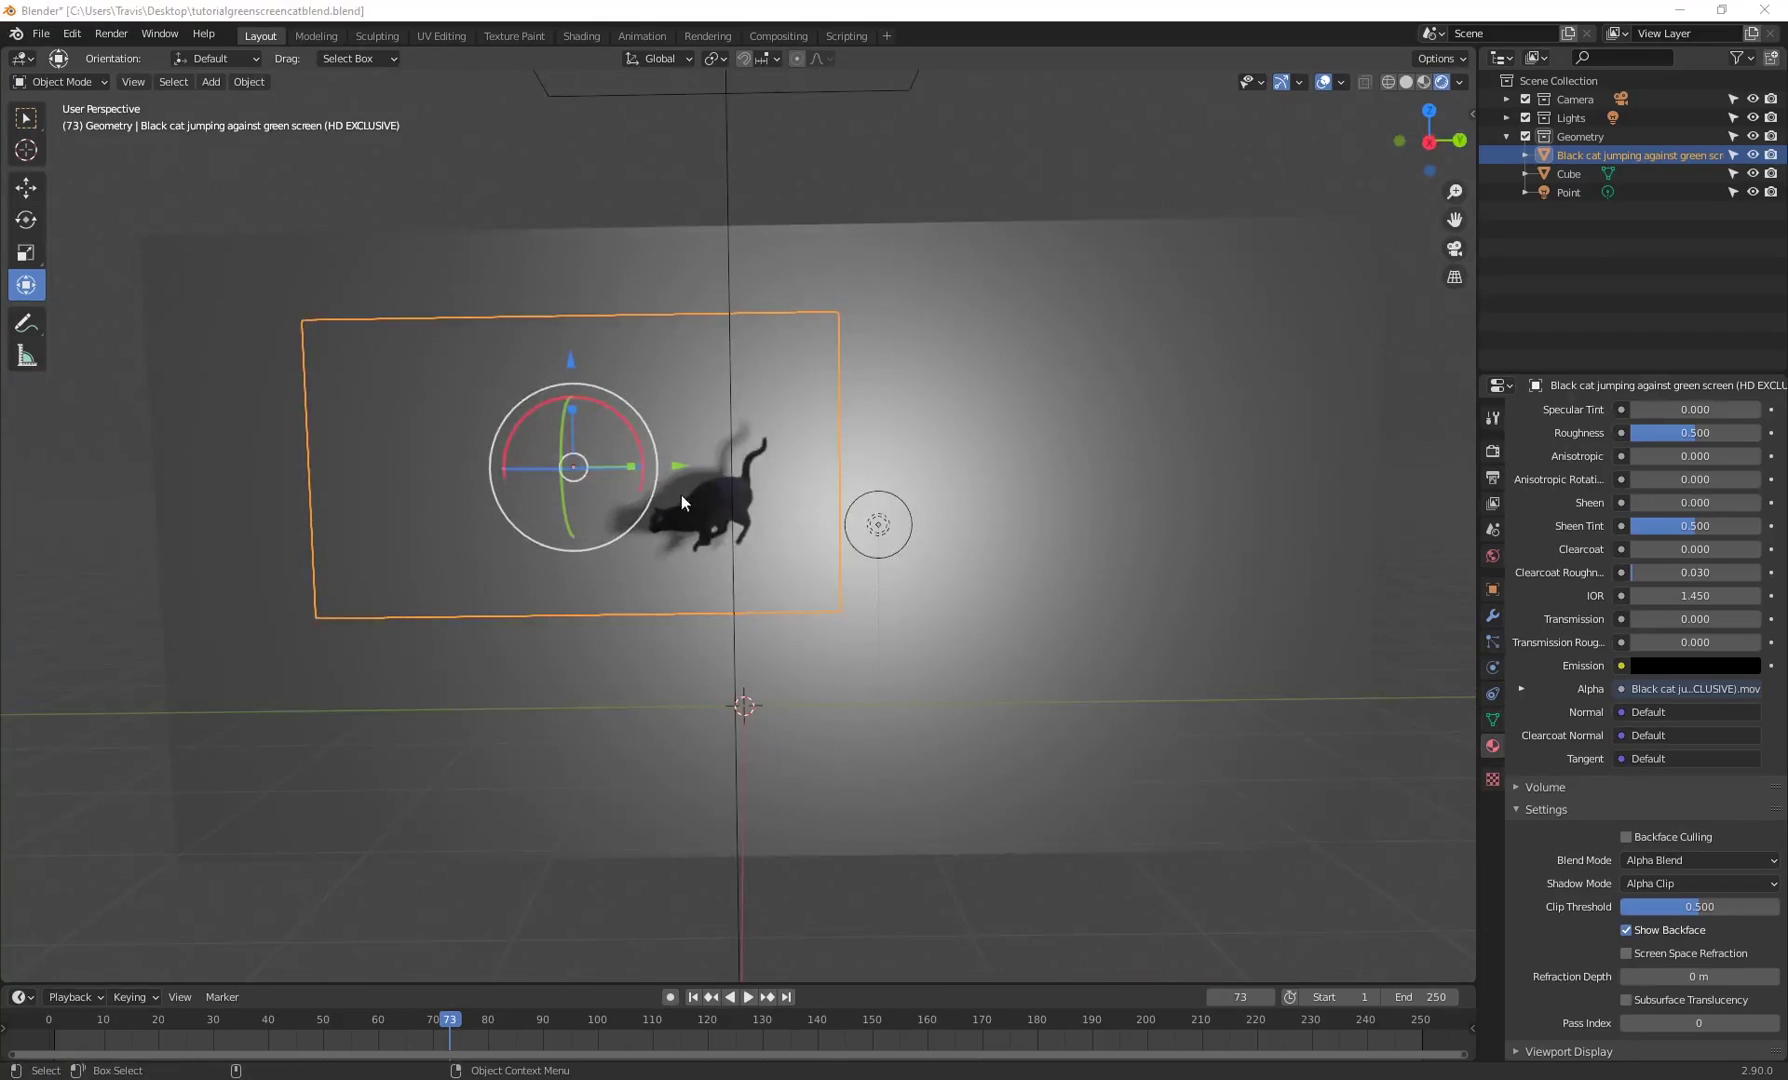
{"action": "left_click", "coordinate": [749, 524]}
{"action": "scroll", "coordinate": [720, 512], "scroll_direction": "down", "scroll_amount": 3}
{"action": "left_click", "coordinate": [720, 510]}
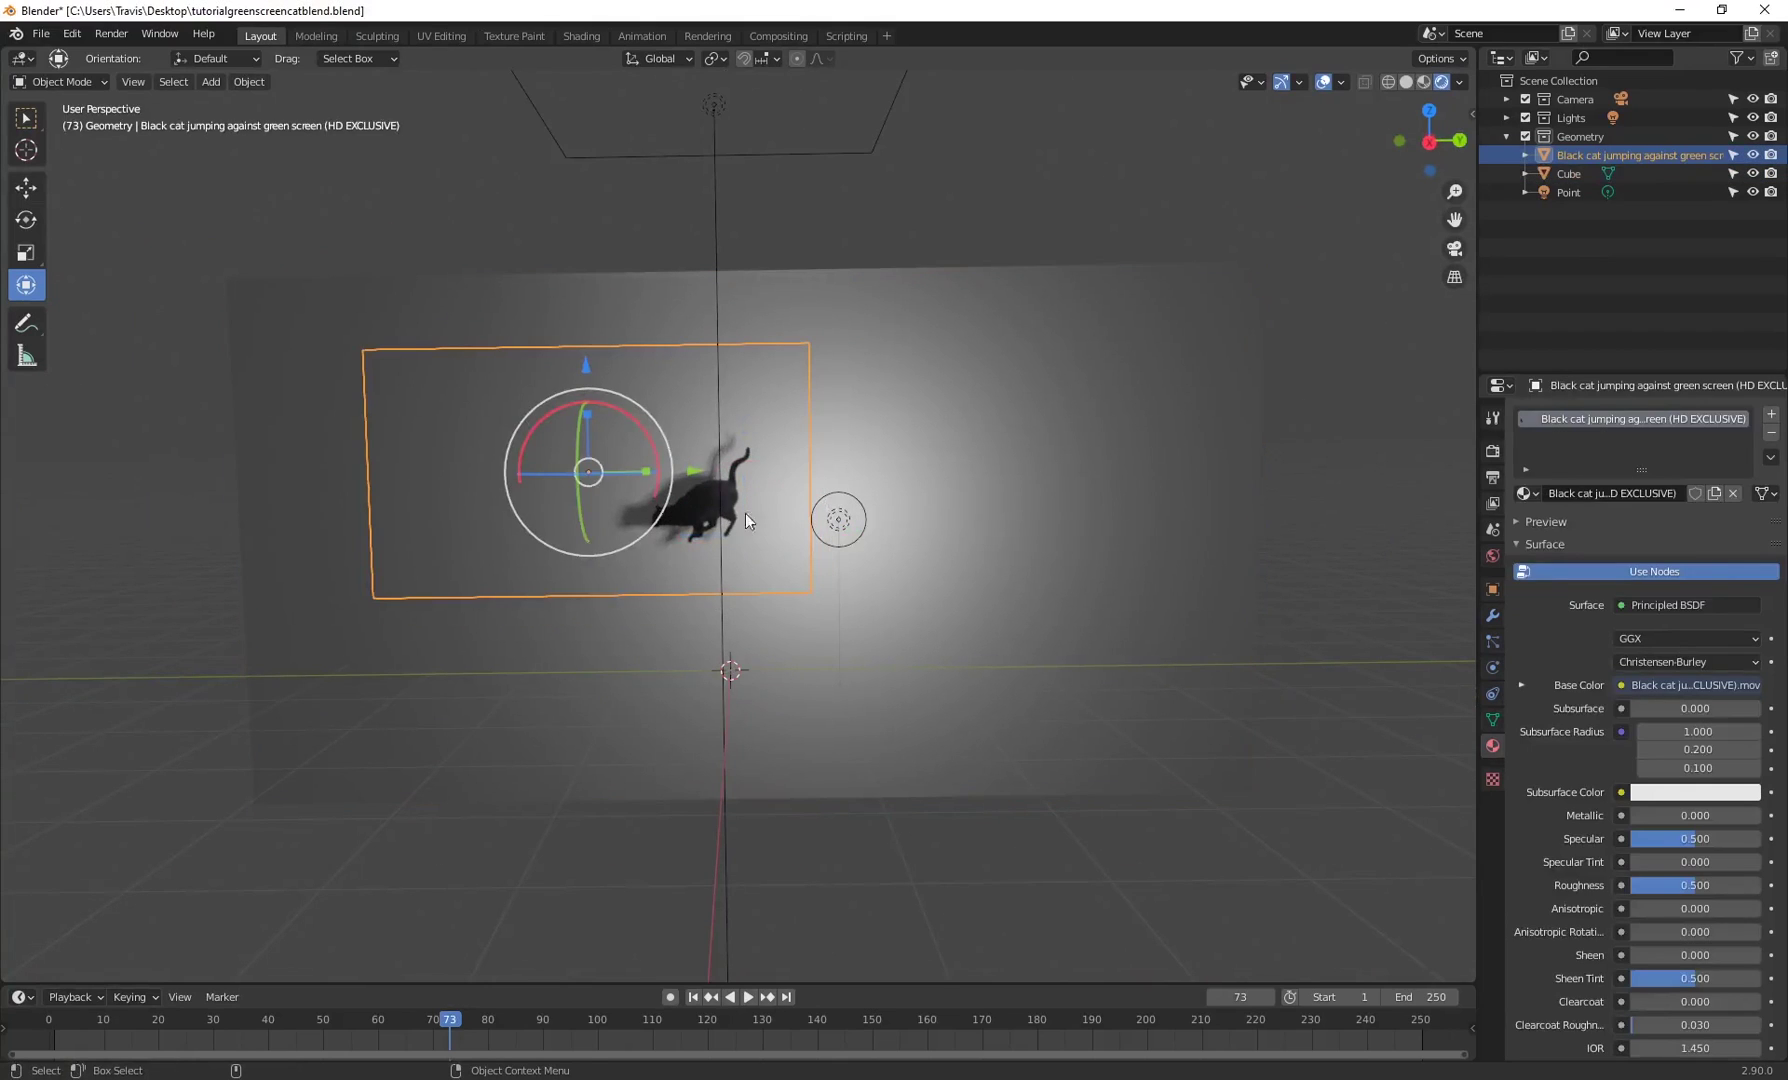
- Scrub back and forth through the cat's jump in an oblique view and stop at frame 100
{"action": "left_click_drag", "start_coordinate": [450, 1025], "coordinate": [553, 1025]}
{"action": "middle_click_drag", "start_coordinate": [675, 550], "coordinate": [762, 562]}
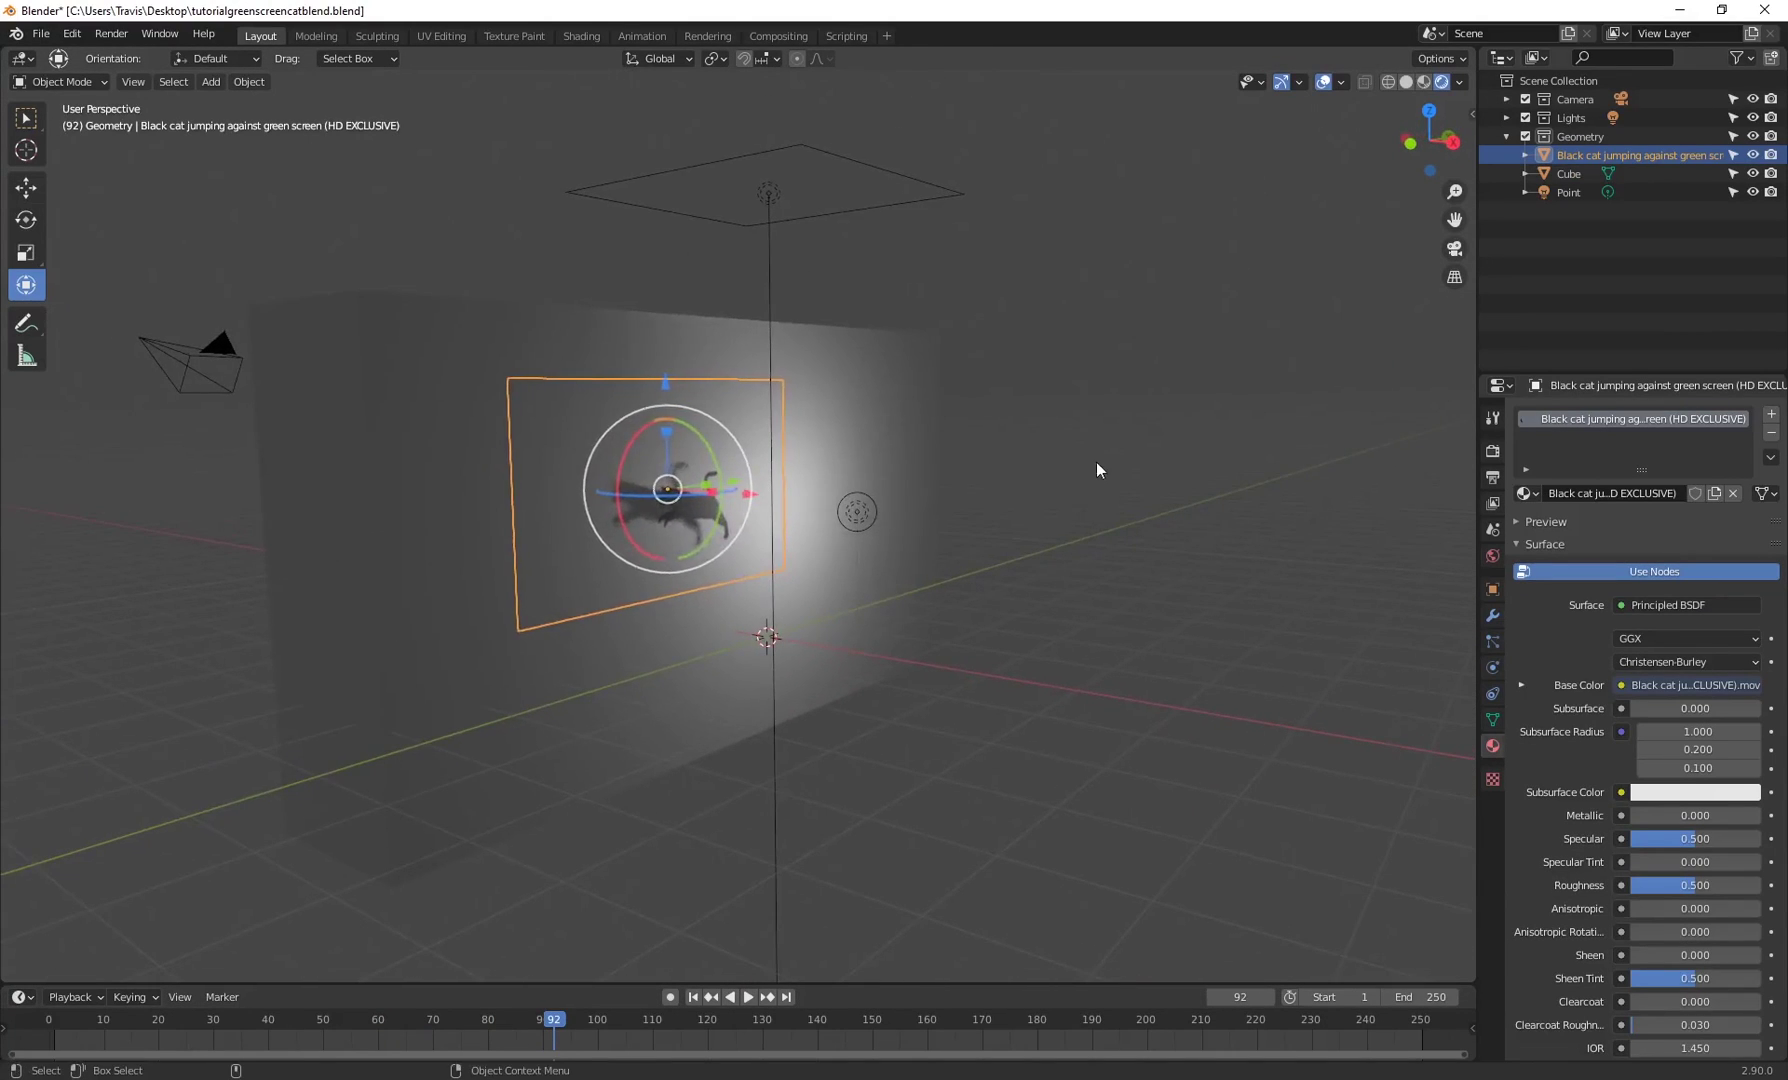
{"action": "left_click", "coordinate": [1097, 462]}
{"action": "left_click", "coordinate": [710, 520]}
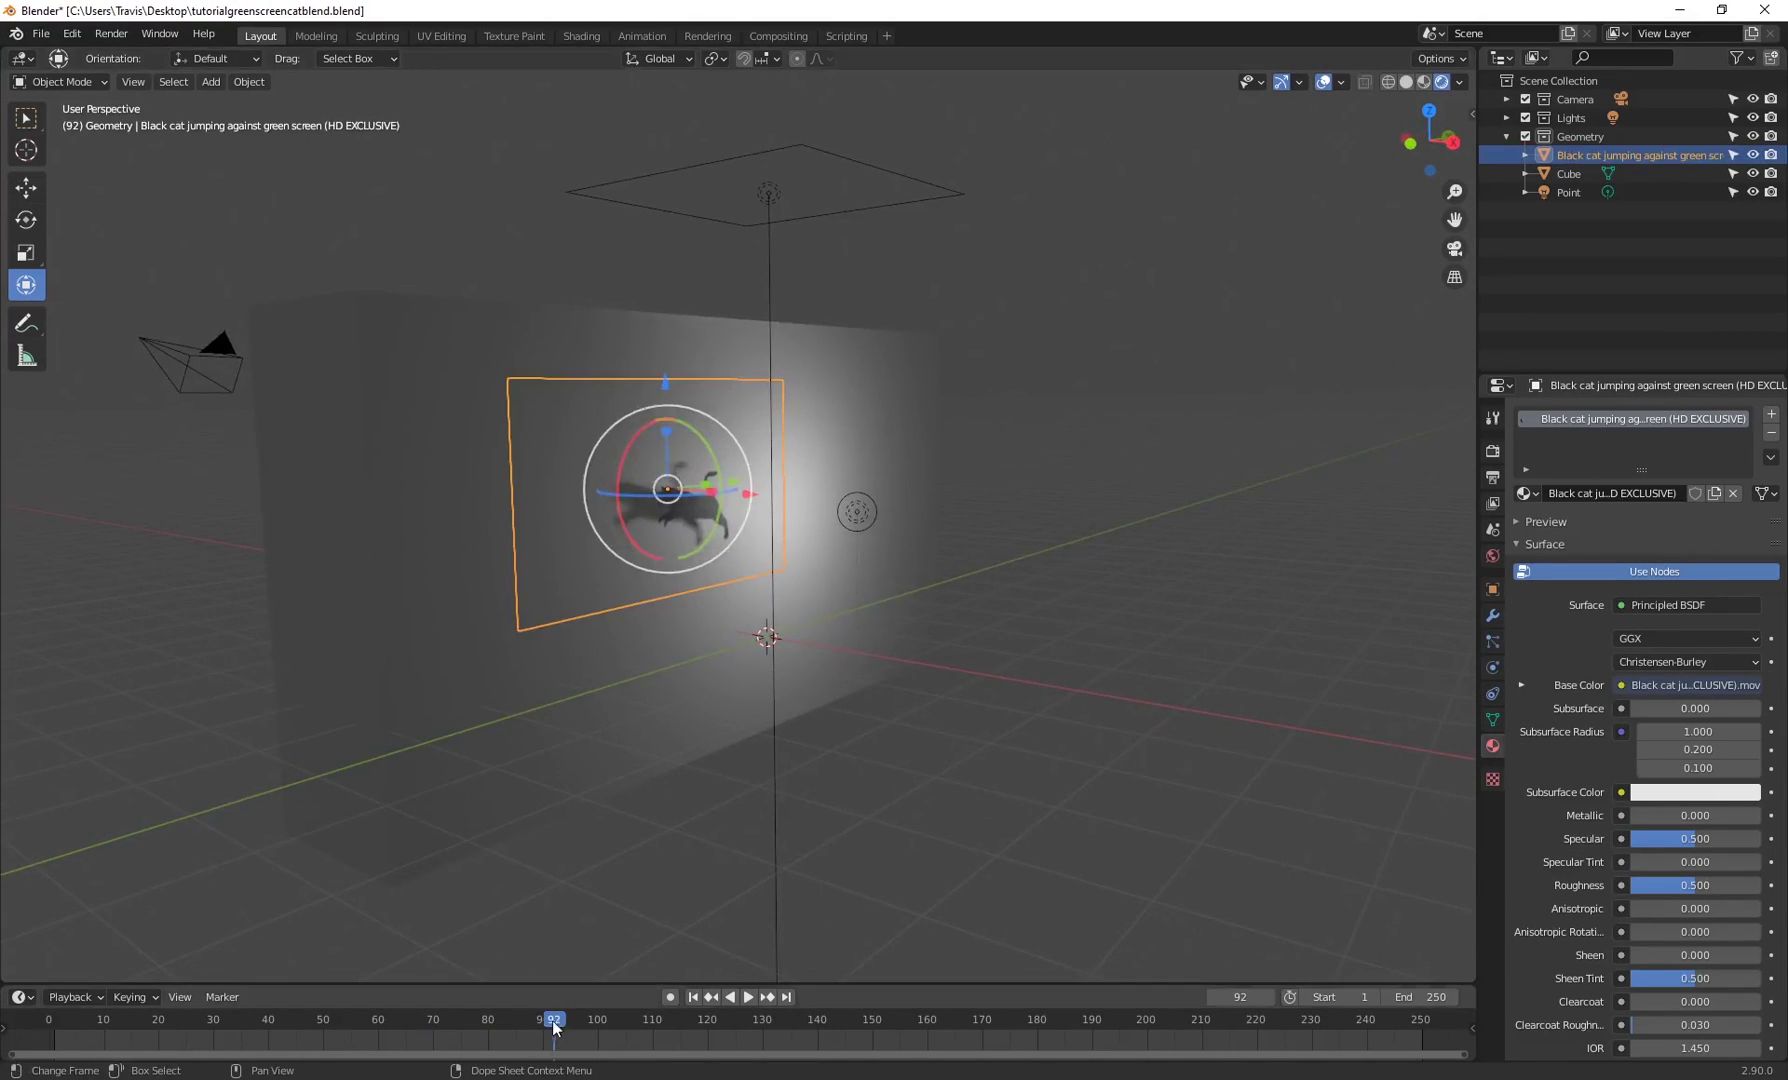
{"action": "key", "text": "space"}
{"action": "left_click_drag", "start_coordinate": [552, 1020], "coordinate": [339, 1028]}
{"action": "left_click_drag", "start_coordinate": [460, 1035], "coordinate": [598, 1028]}
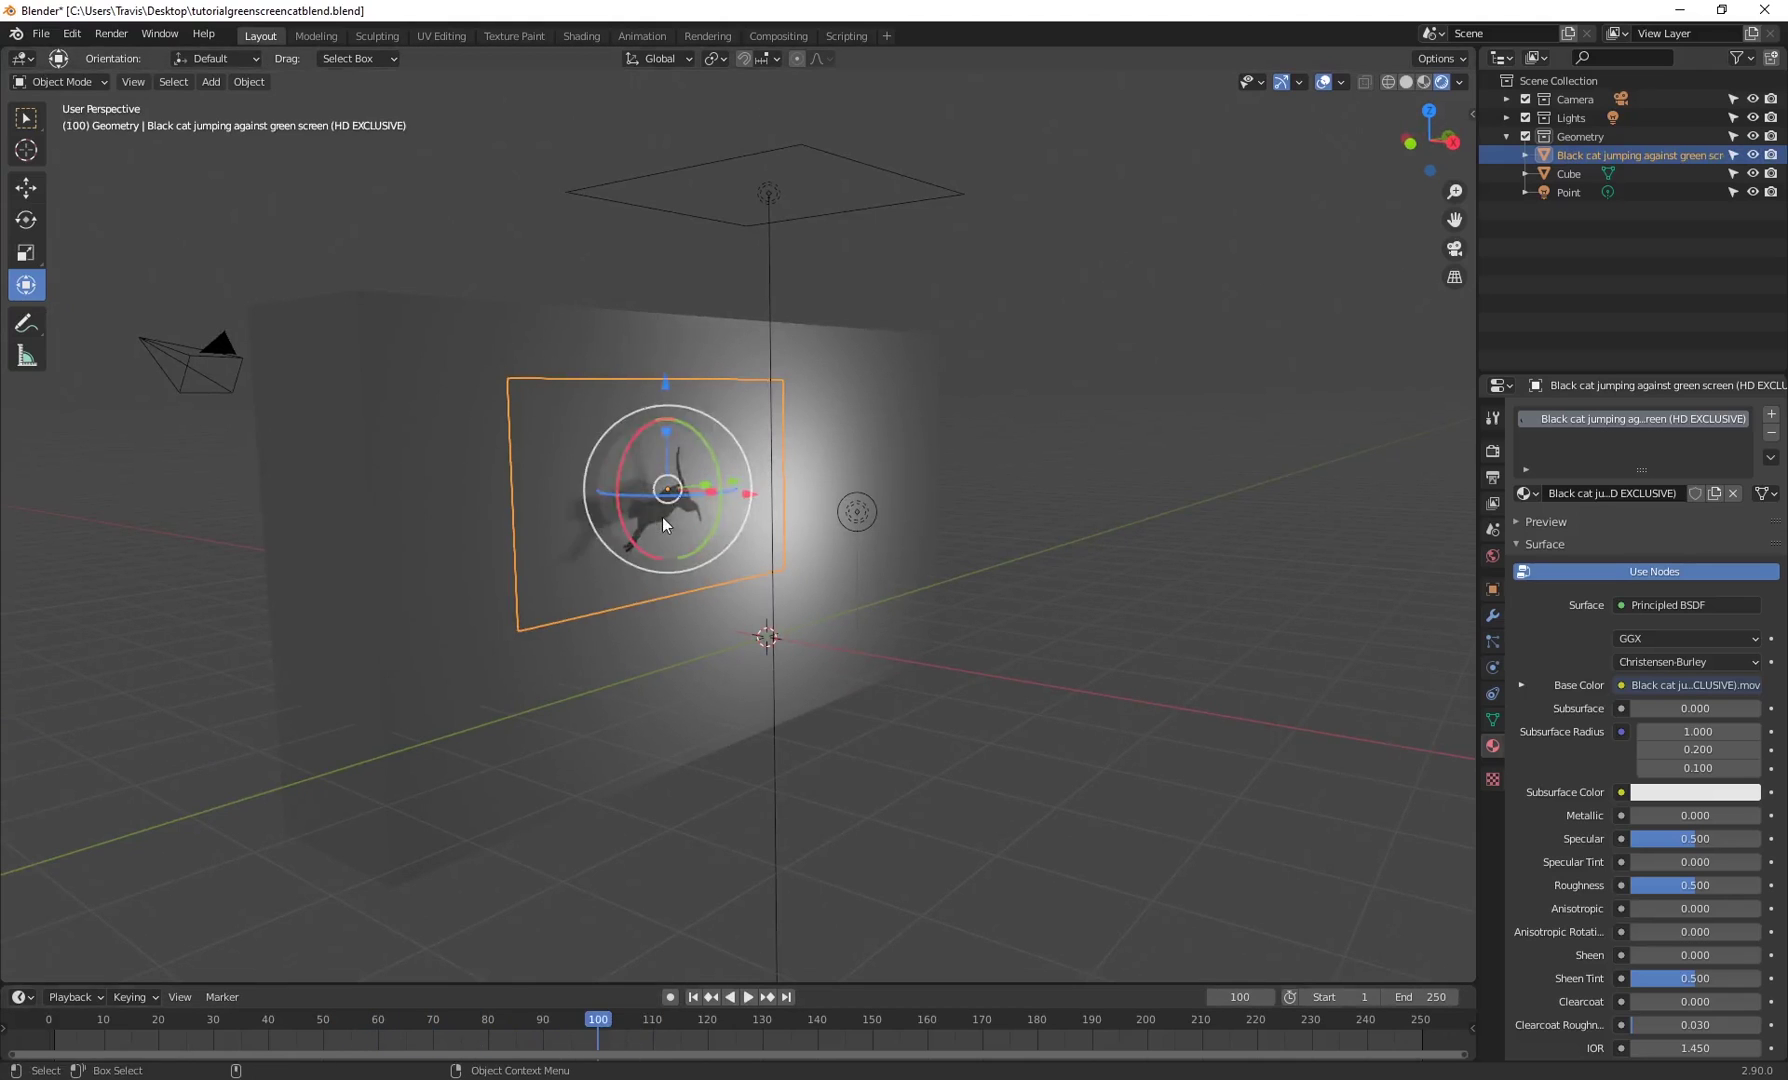
- Examine the cat plane nearly edge-on to compare the flat image with its shadow on the wall
{"action": "scroll", "coordinate": [660, 517], "scroll_direction": "up", "scroll_amount": 5}
{"action": "middle_click_drag", "start_coordinate": [548, 609], "coordinate": [779, 560]}
{"action": "scroll", "coordinate": [675, 529], "scroll_direction": "up", "scroll_amount": 3}
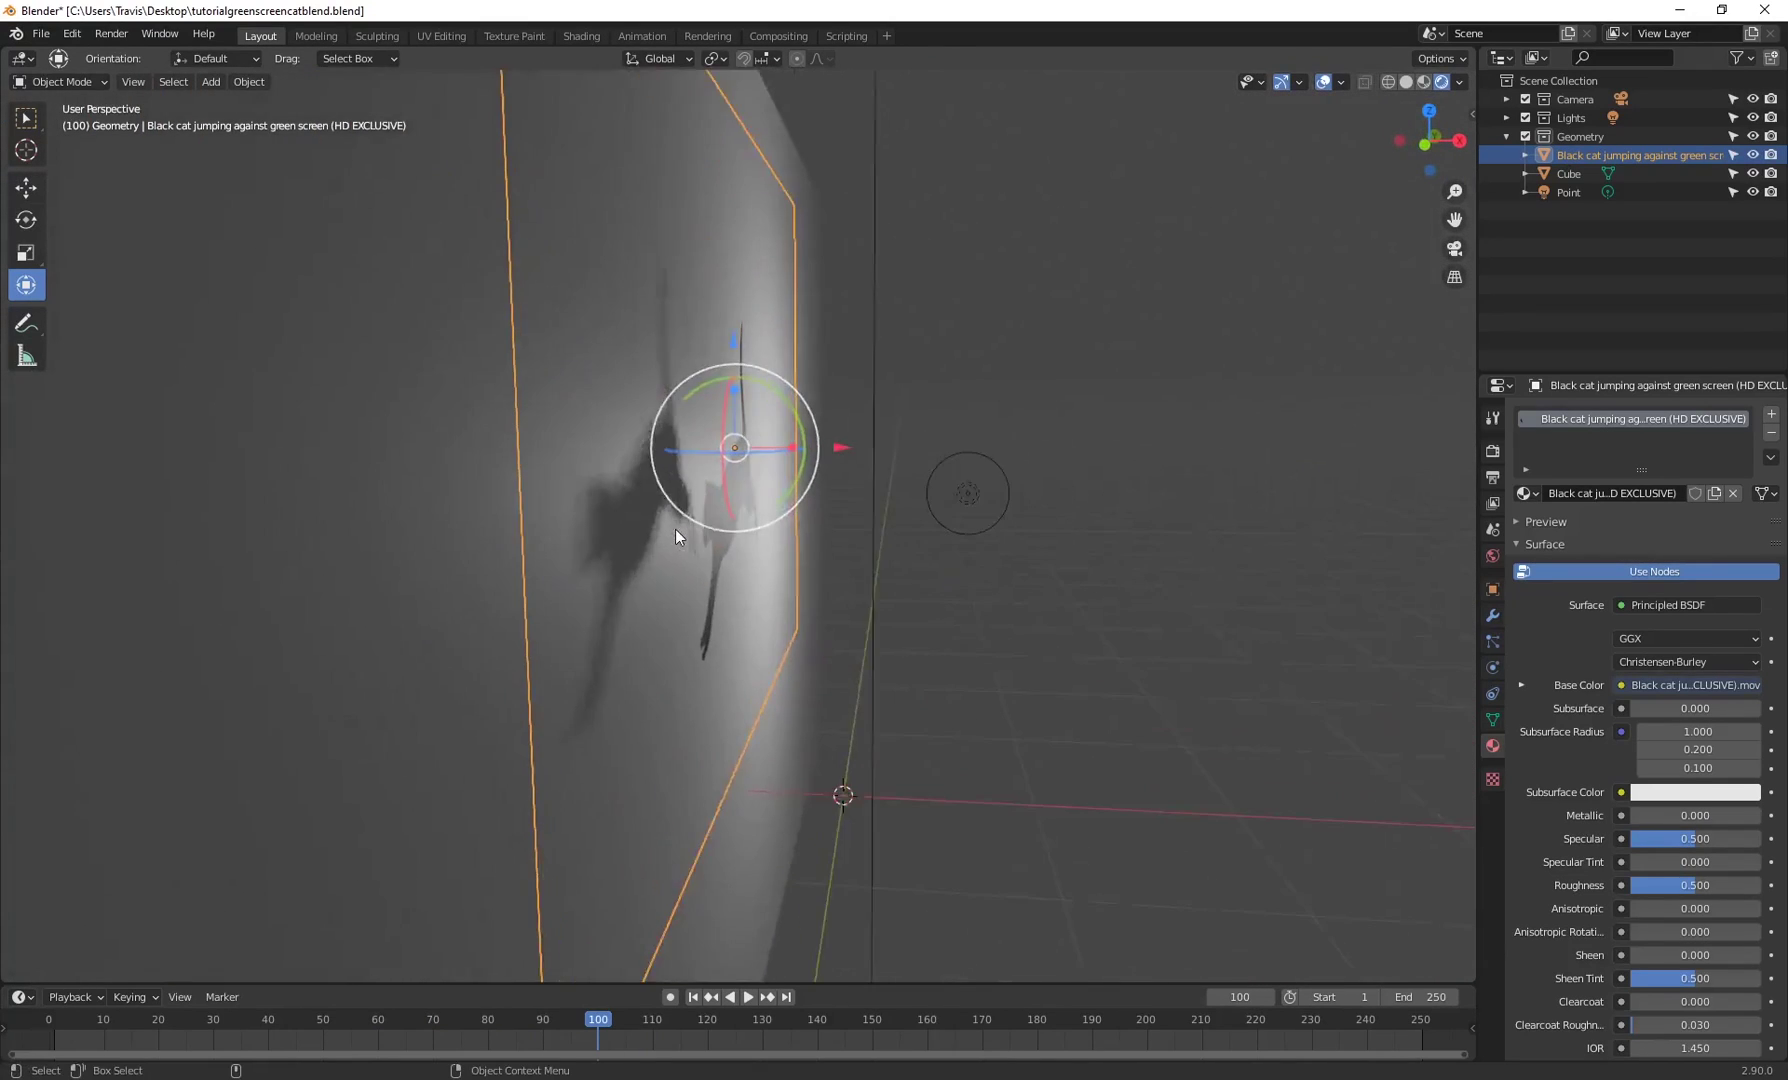
{"action": "scroll", "coordinate": [677, 535], "scroll_direction": "down", "scroll_amount": 5}
{"action": "left_click_drag", "start_coordinate": [700, 583], "coordinate": [690, 582]}
{"action": "key", "text": "ctrl+z"}
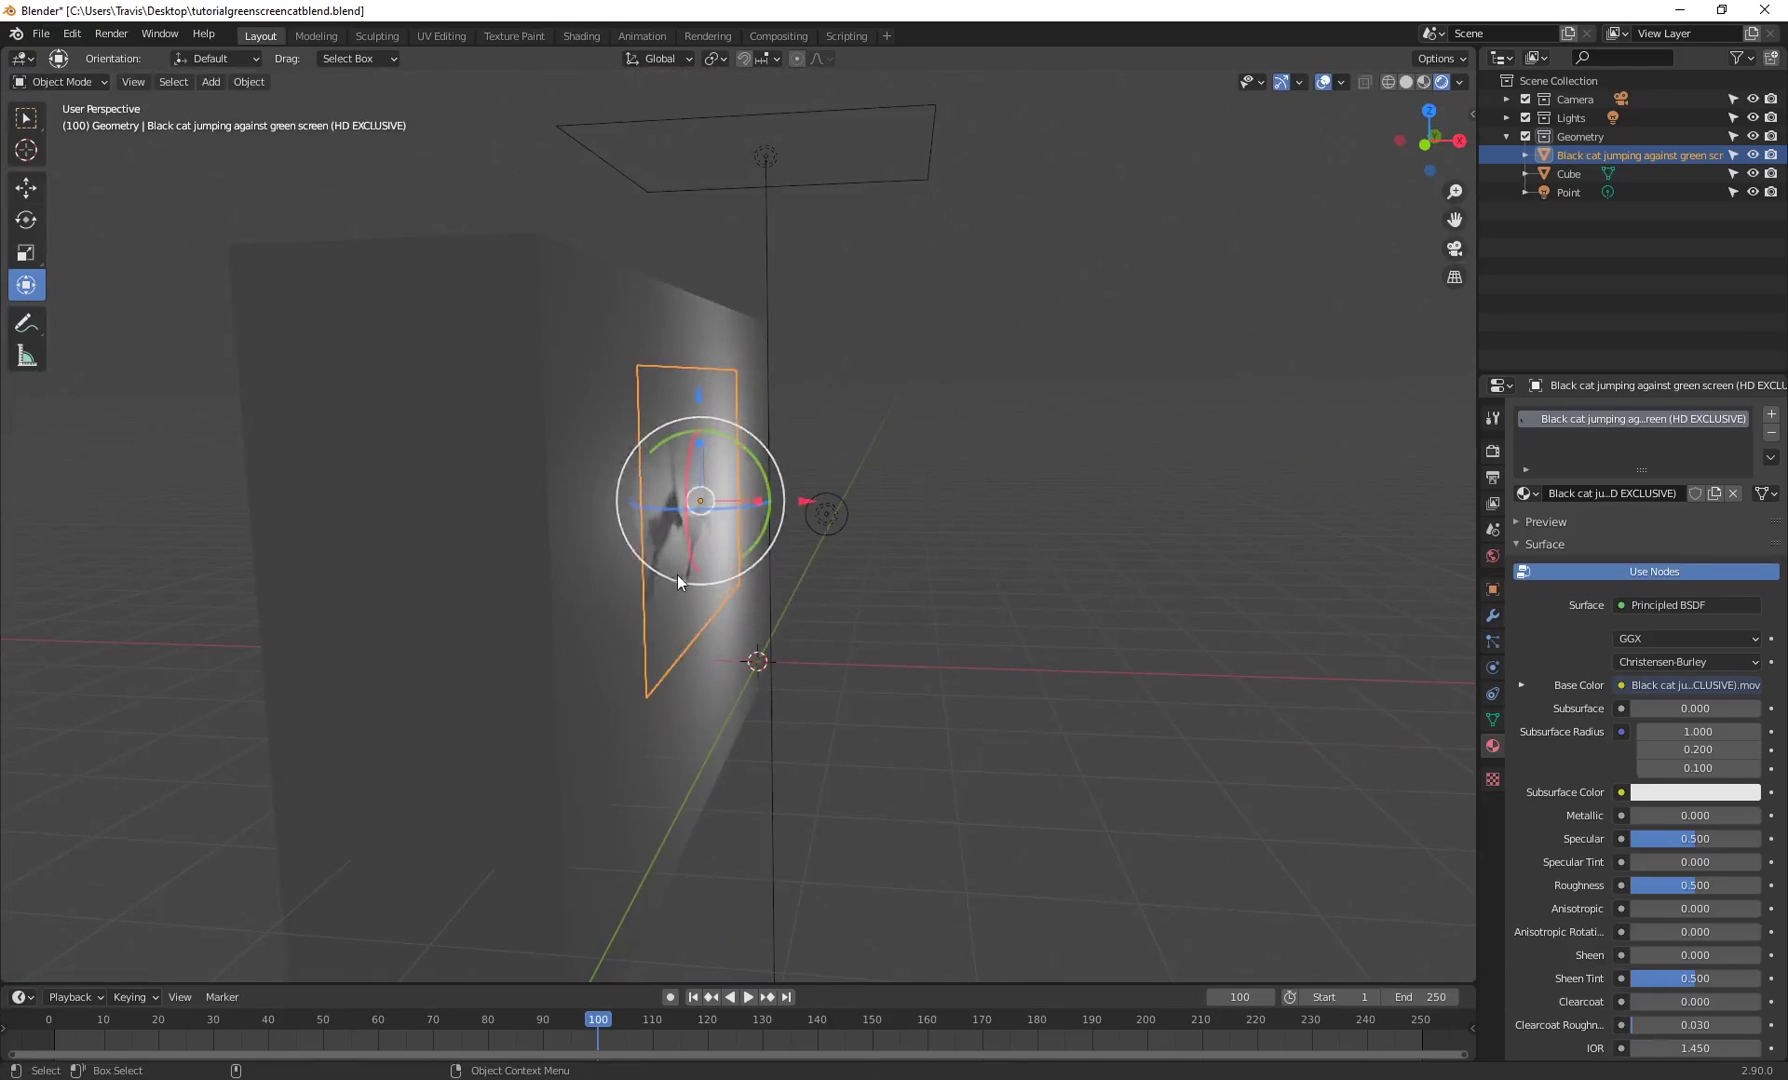
{"action": "scroll", "coordinate": [680, 590], "scroll_direction": "up", "scroll_amount": 3}
{"action": "middle_click_drag", "start_coordinate": [689, 622], "coordinate": [648, 624]}
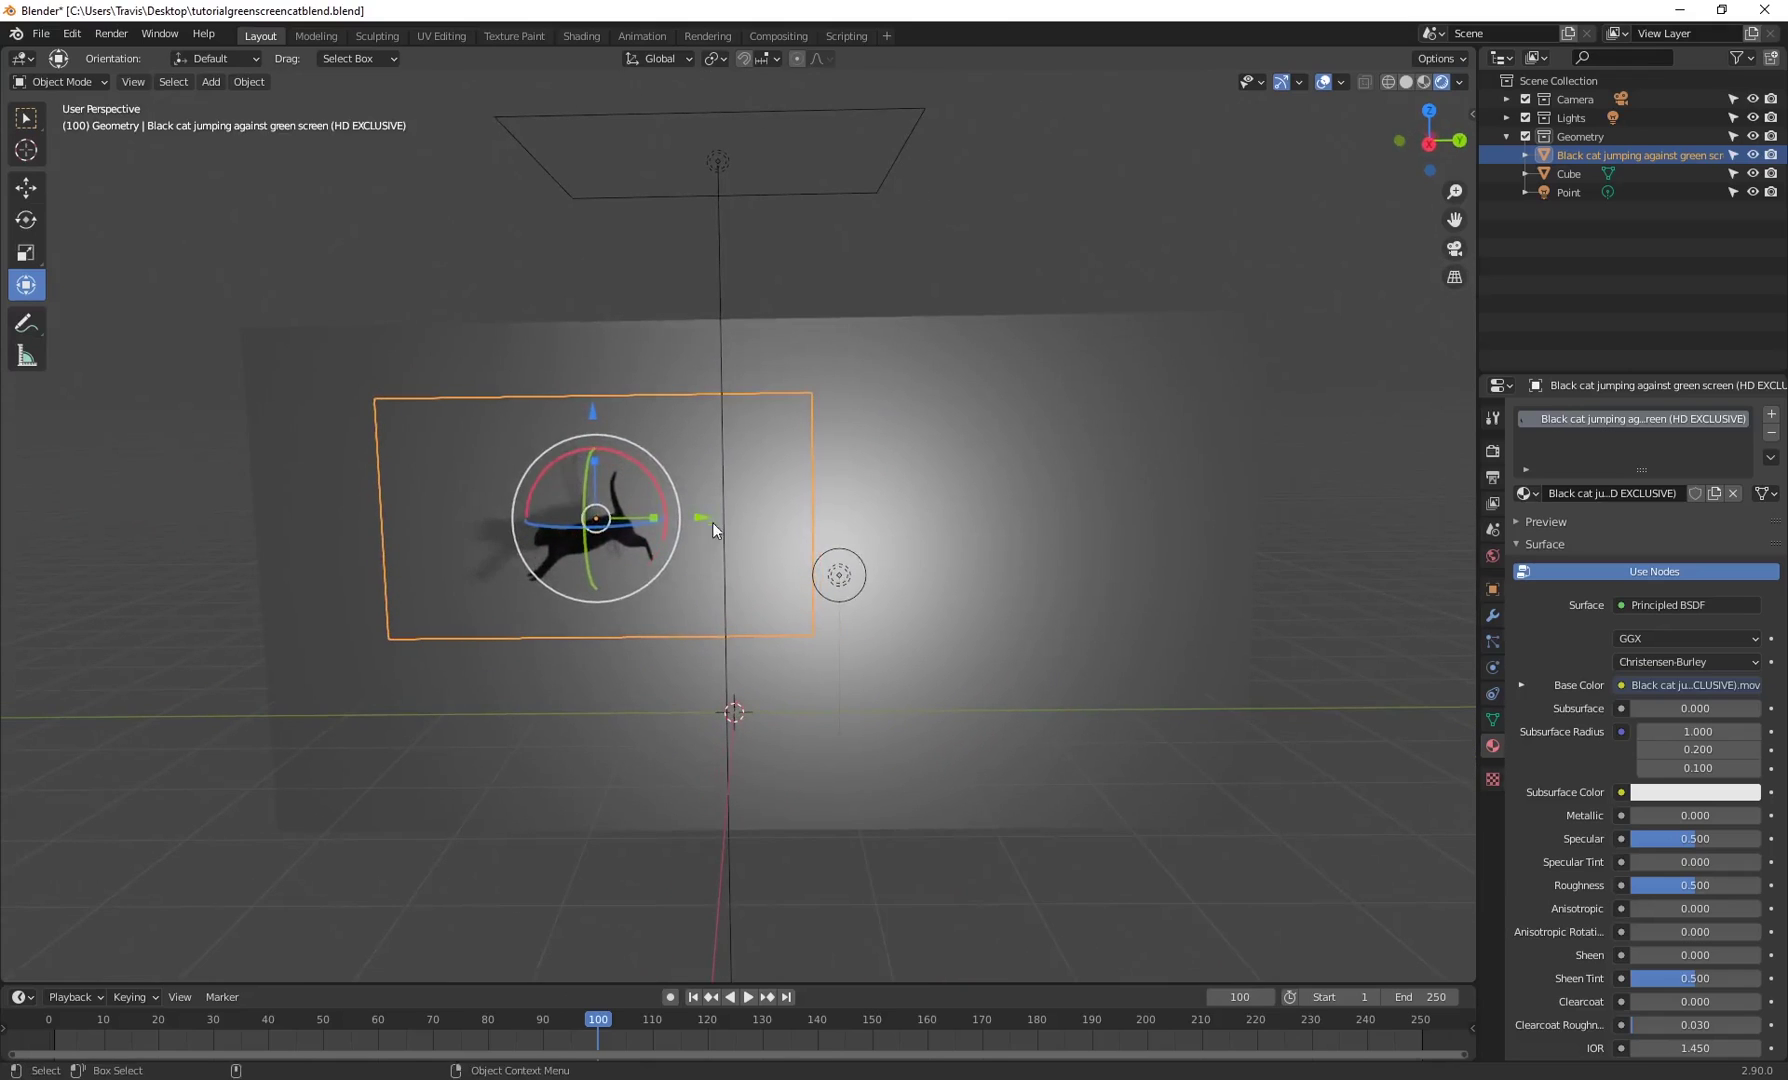
- Move the cat plane along the Y axis toward the point light, centring it near the origin, and check its shadow
{"action": "left_click_drag", "start_coordinate": [712, 522], "coordinate": [824, 520]}
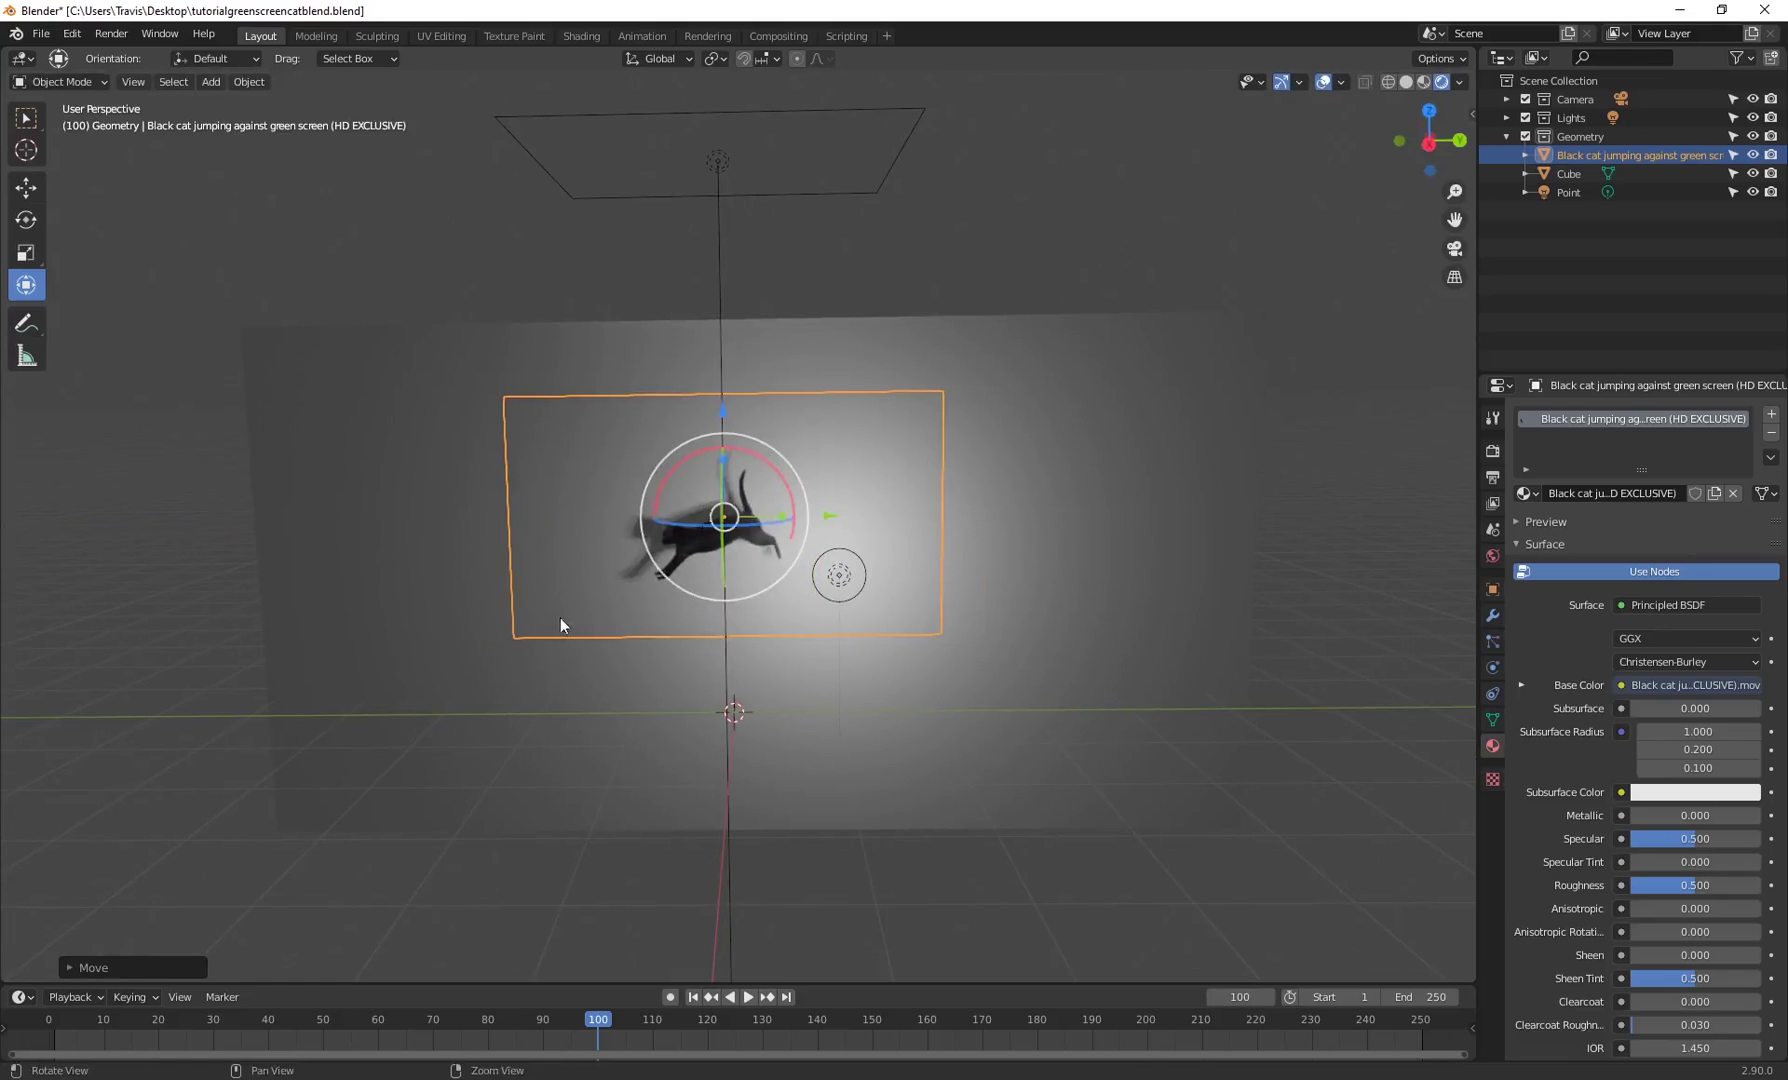
{"action": "middle_click_drag", "start_coordinate": [560, 617], "coordinate": [731, 603]}
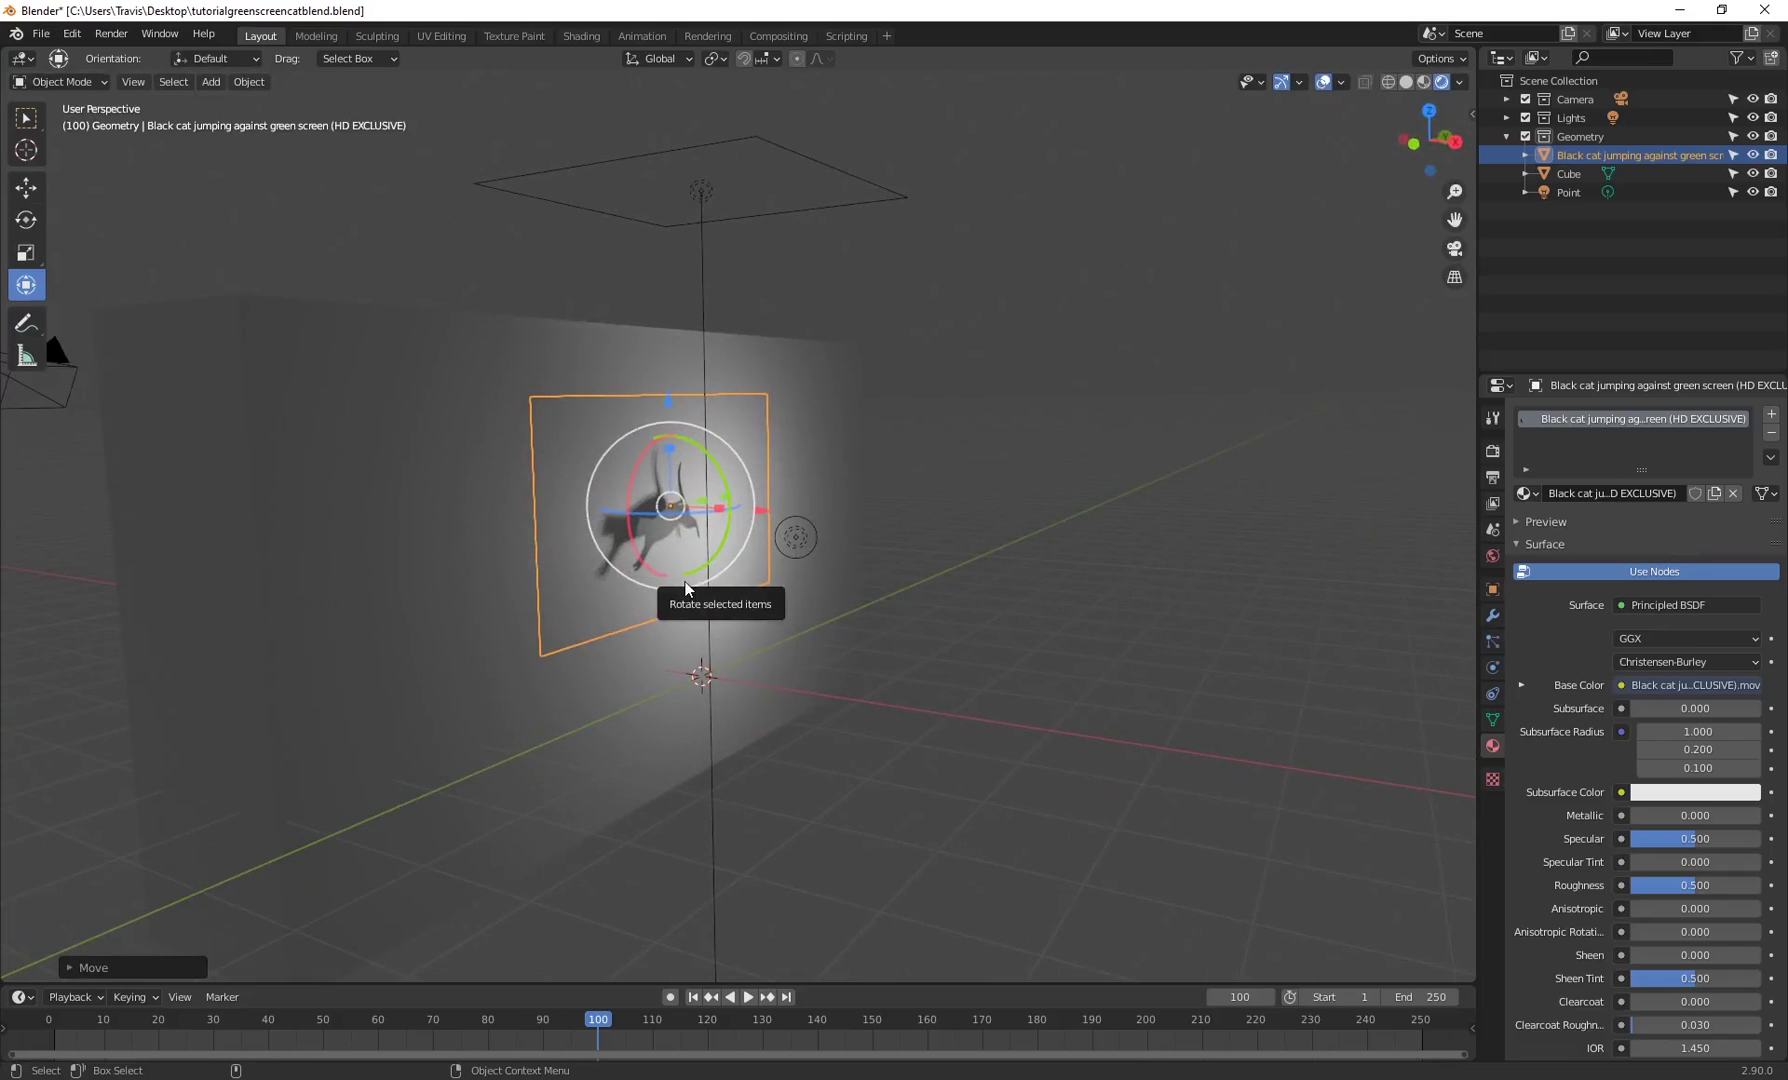
{"action": "scroll", "coordinate": [670, 562], "scroll_direction": "up", "scroll_amount": 3}
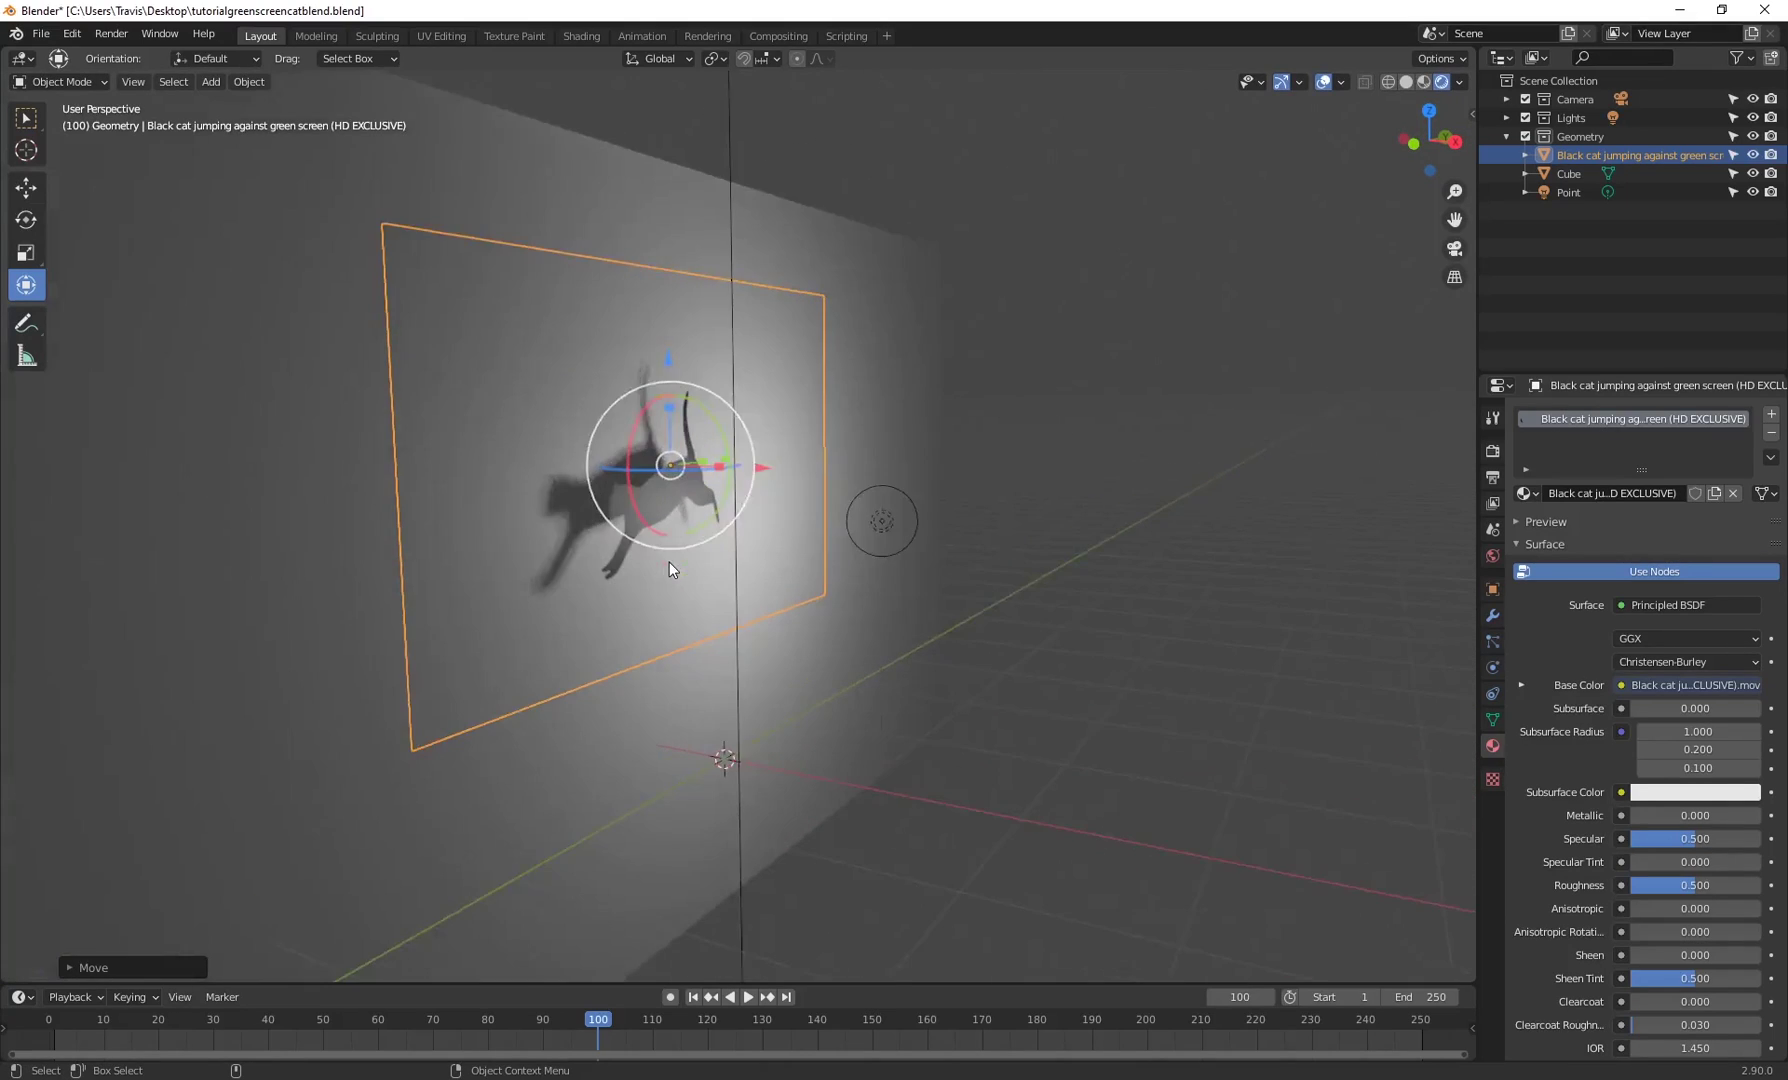
{"action": "scroll", "coordinate": [655, 564], "scroll_direction": "down", "scroll_amount": 3}
{"action": "scroll", "coordinate": [633, 574], "scroll_direction": "up", "scroll_amount": 3}
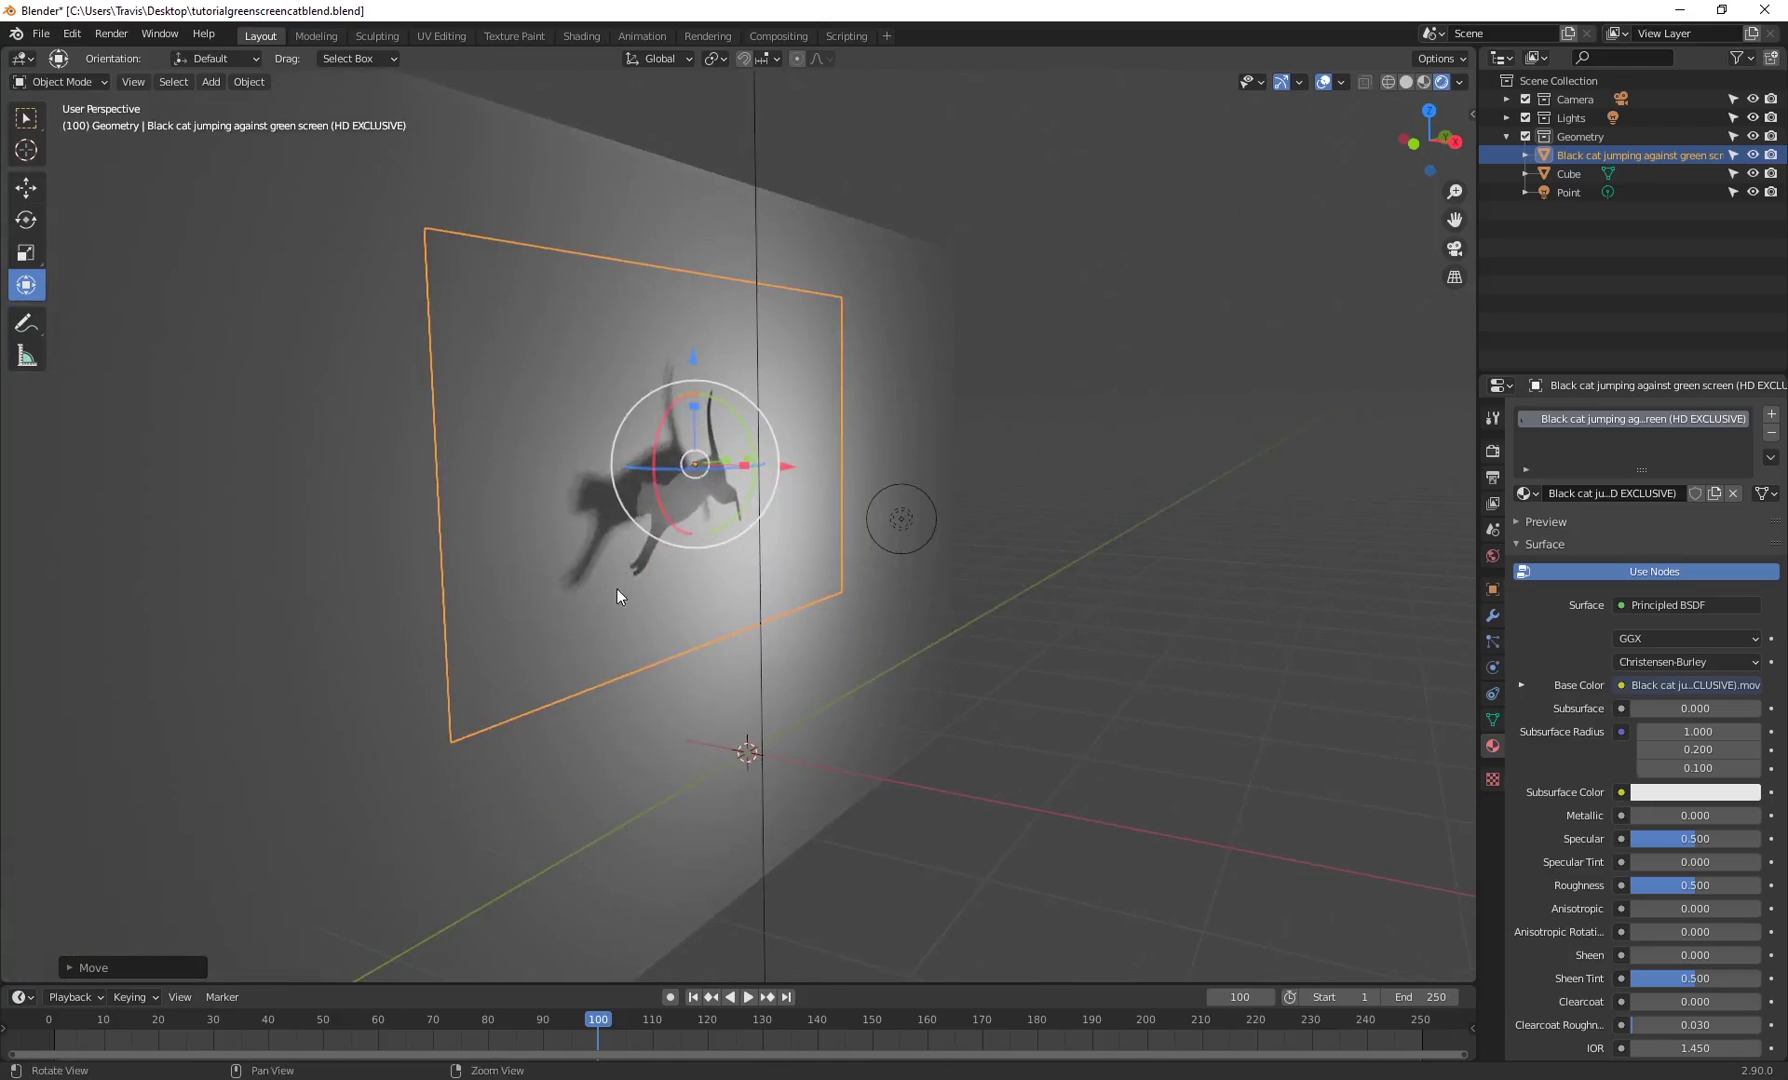
{"action": "mouse_move", "coordinate": [617, 591]}
{"action": "middle_mouse_down"}
{"action": "mouse_move", "coordinate": [542, 595]}
{"action": "mouse_move", "coordinate": [654, 590]}
{"action": "mouse_move", "coordinate": [596, 590]}
{"action": "mouse_move", "coordinate": [596, 566]}
{"action": "middle_mouse_up"}
{"action": "scroll", "coordinate": [590, 593], "scroll_direction": "down", "scroll_amount": 2}
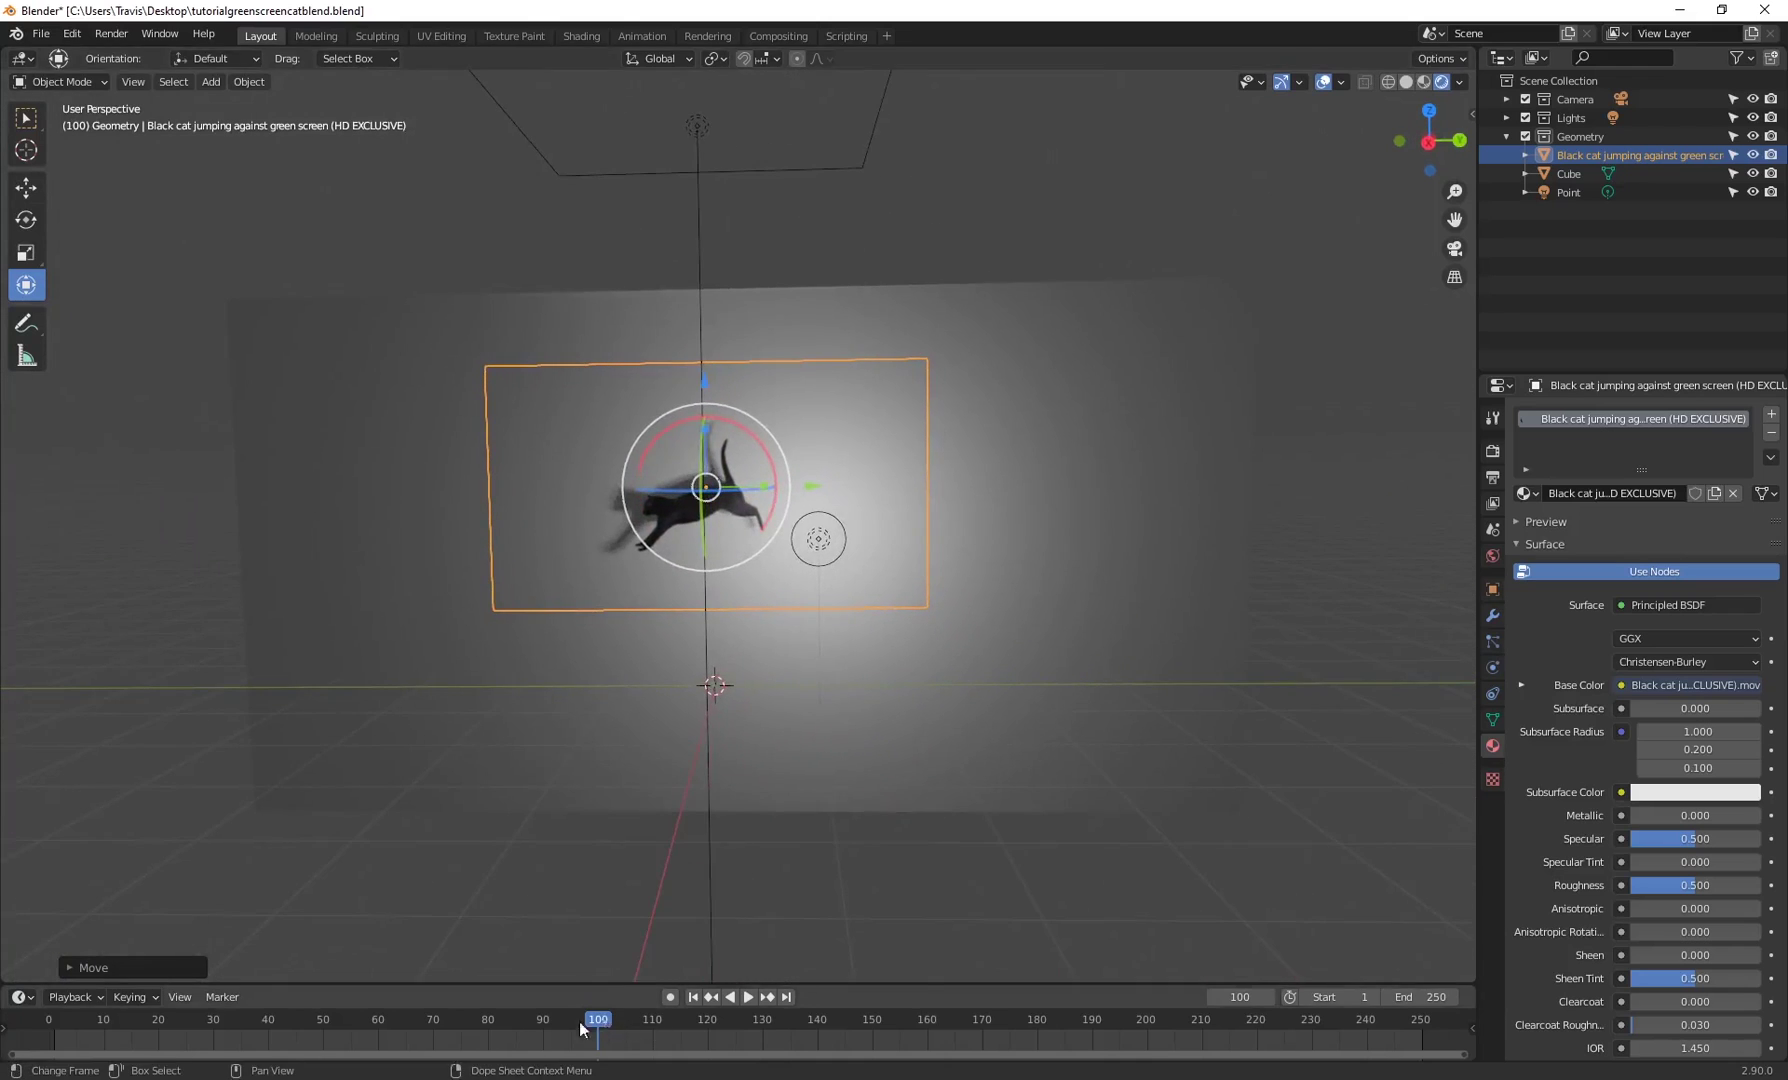
- Play the cat animation to frame 119, move the cat plane along Y until the cat is near the point light, and lower the plane slightly
{"action": "mouse_move", "coordinate": [578, 1021]}
{"action": "left_mouse_down"}
{"action": "mouse_move", "coordinate": [450, 1021]}
{"action": "mouse_move", "coordinate": [566, 1019]}
{"action": "left_mouse_up"}
{"action": "key", "text": "space"}
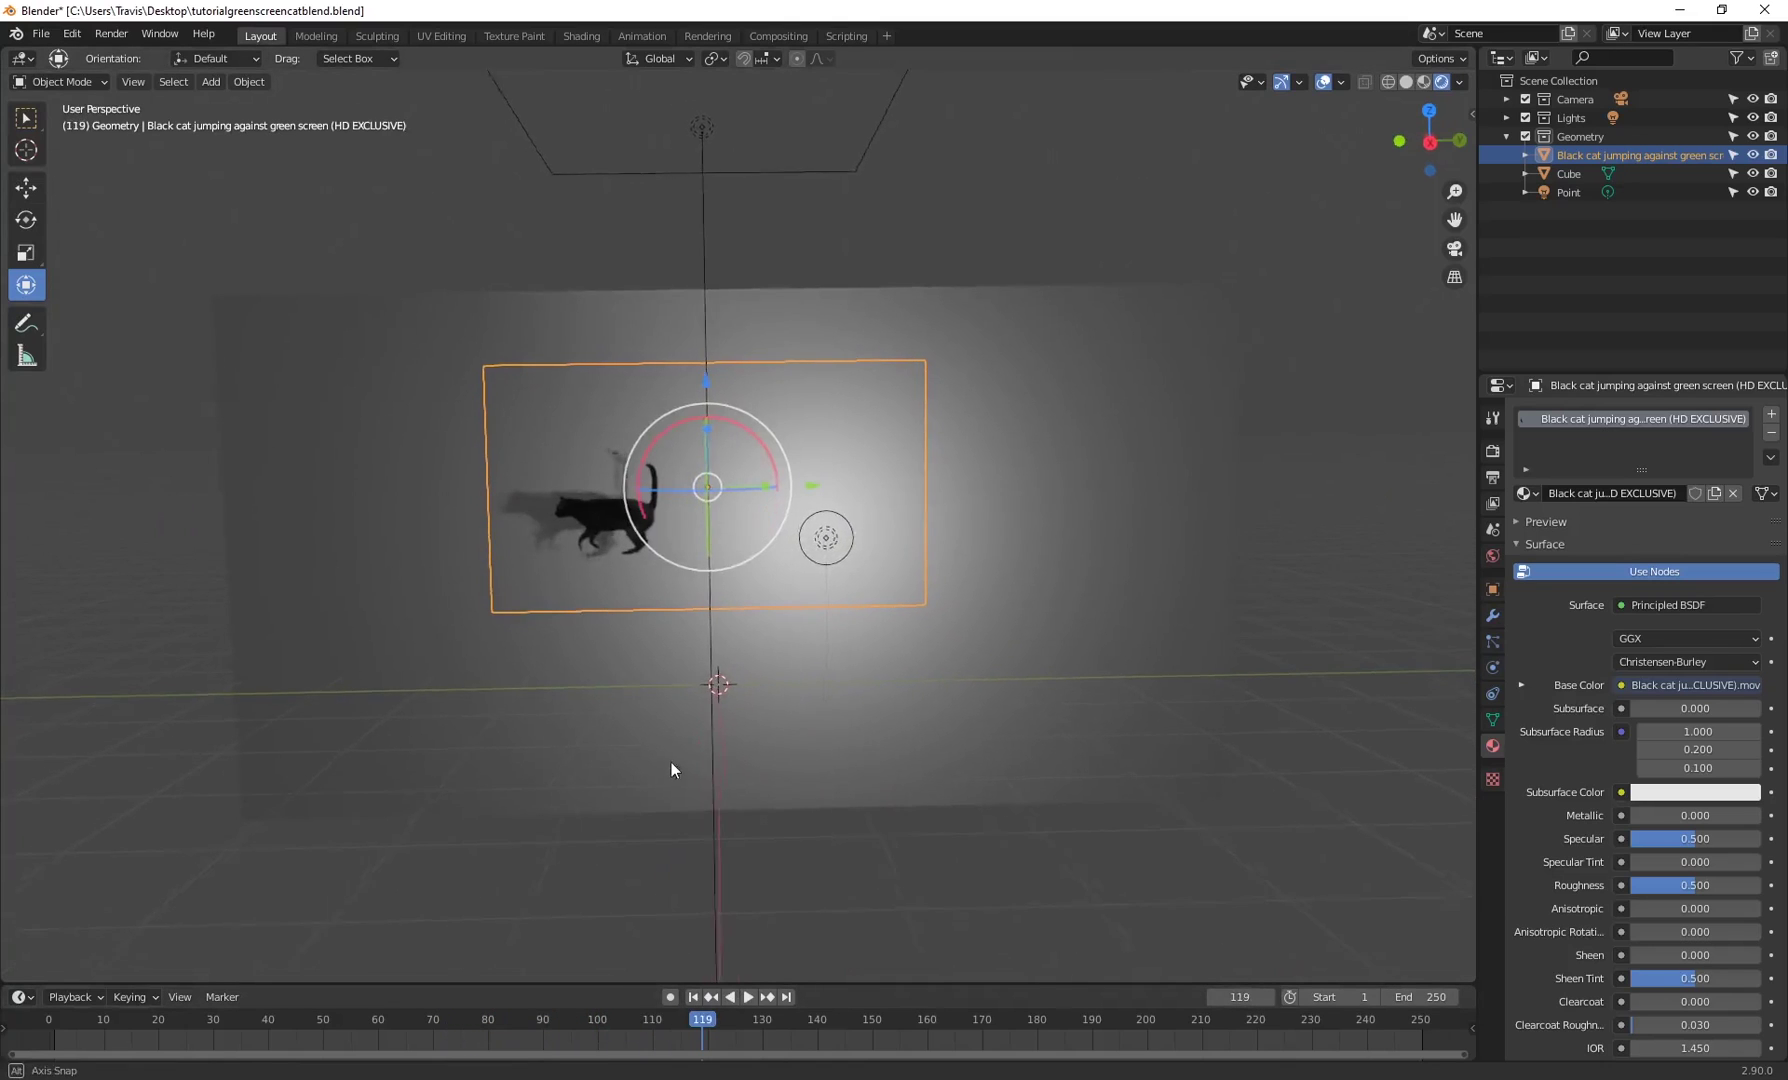
{"action": "middle_click_drag", "start_coordinate": [670, 763], "coordinate": [668, 647]}
{"action": "key", "text": "g"}
{"action": "key", "text": "y"}
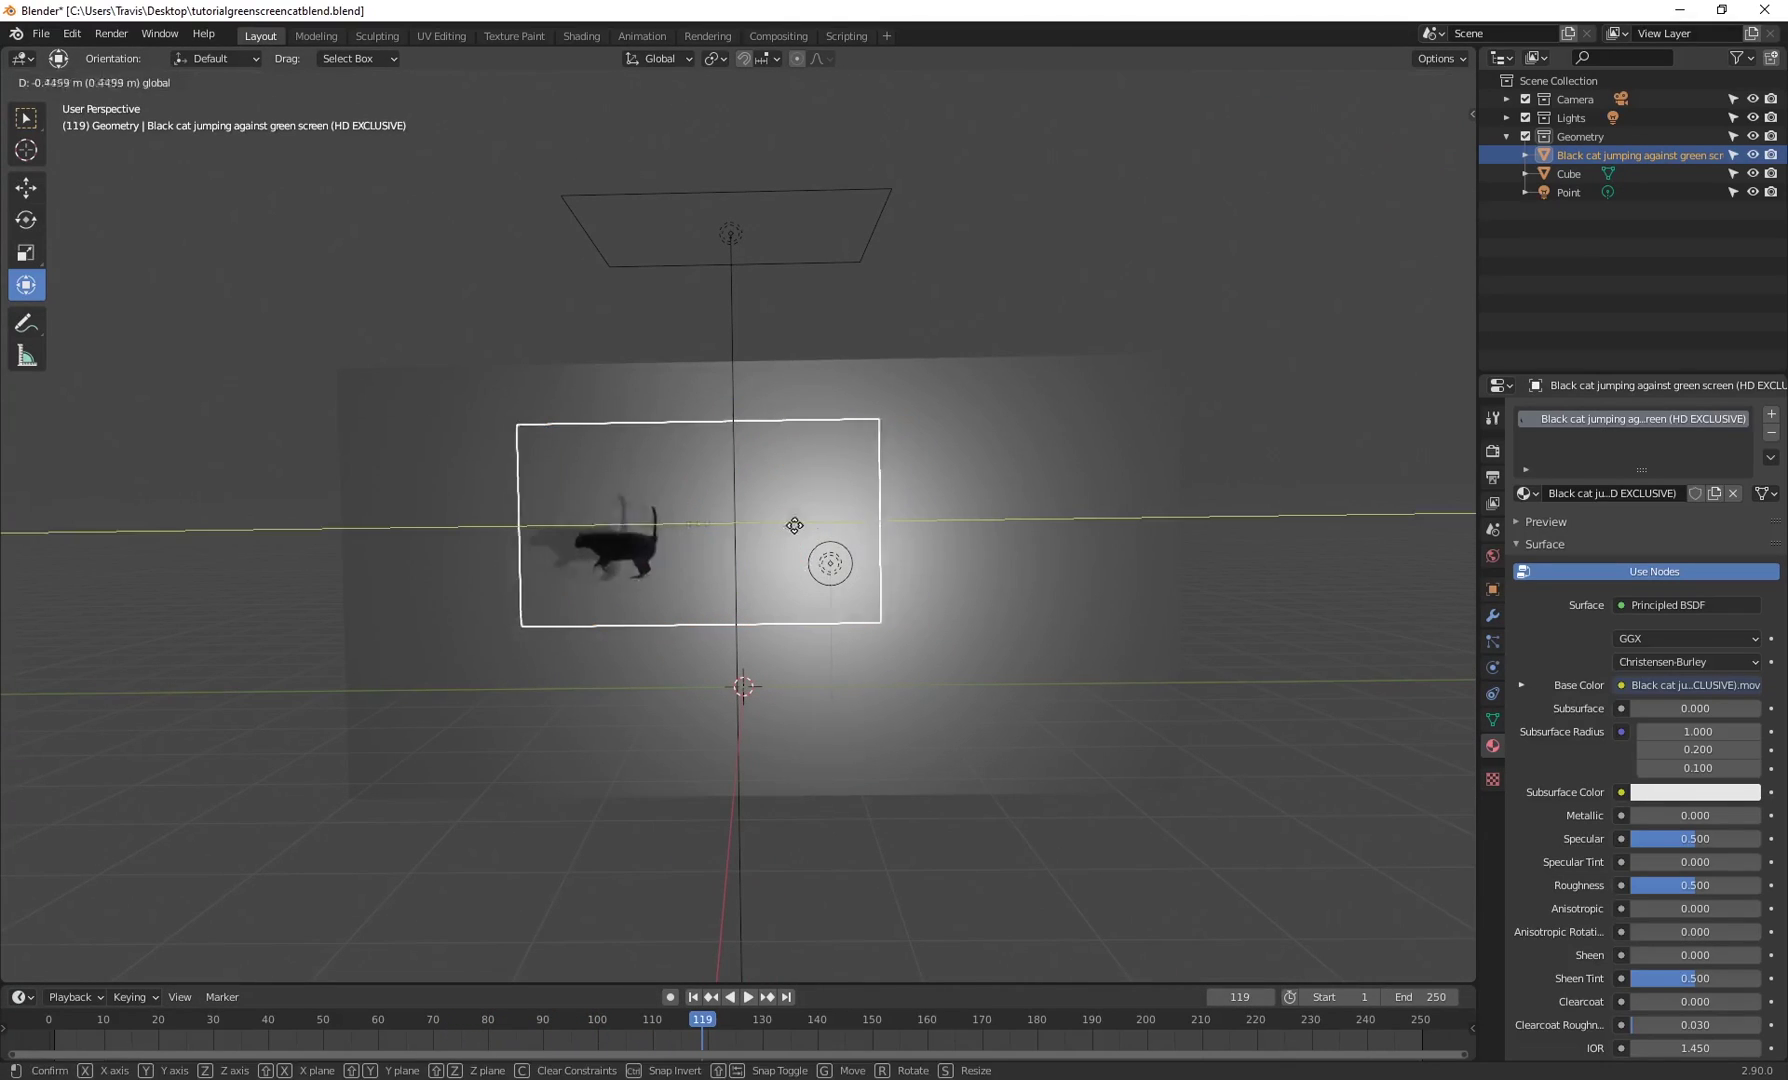
{"action": "left_click_drag", "start_coordinate": [985, 544], "coordinate": [943, 540]}
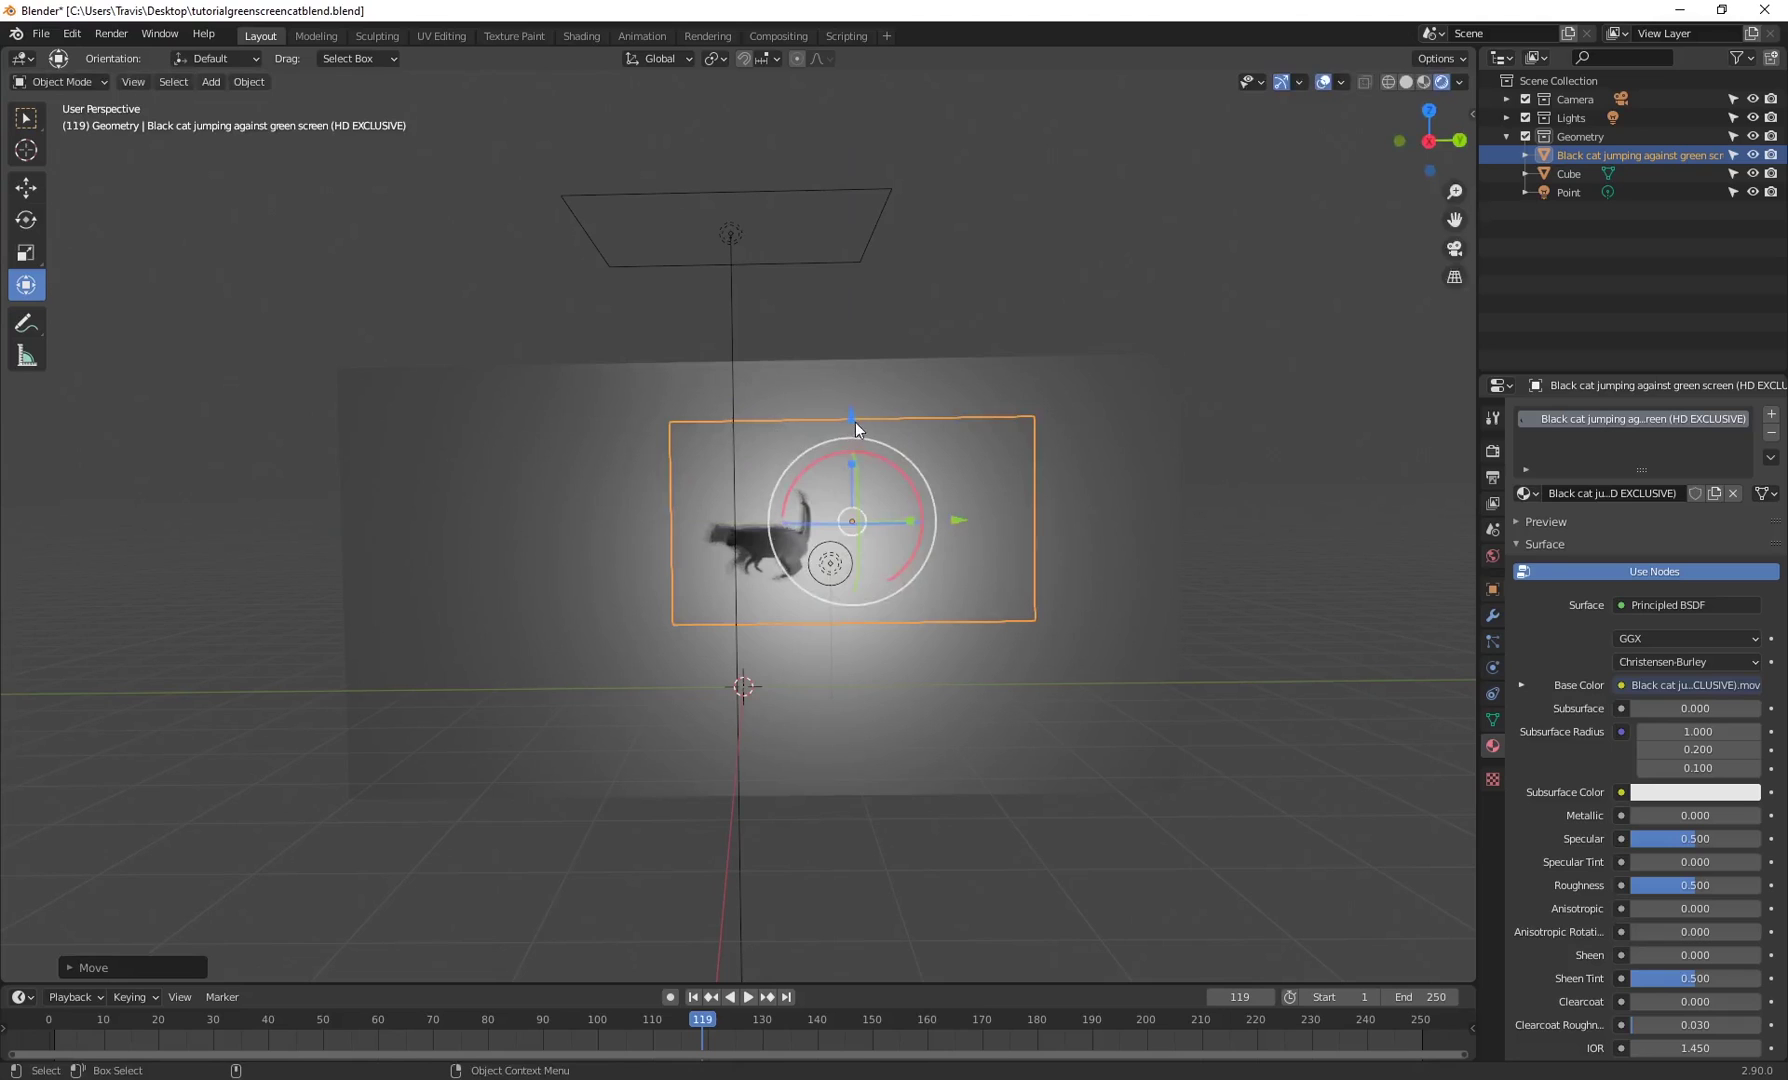
{"action": "left_click_drag", "start_coordinate": [855, 422], "coordinate": [856, 479]}
- Move the point light along the wall away from the cat, duplicate it, and place the copy on the cat's other side
{"action": "left_click", "coordinate": [833, 566]}
{"action": "key", "text": "g"}
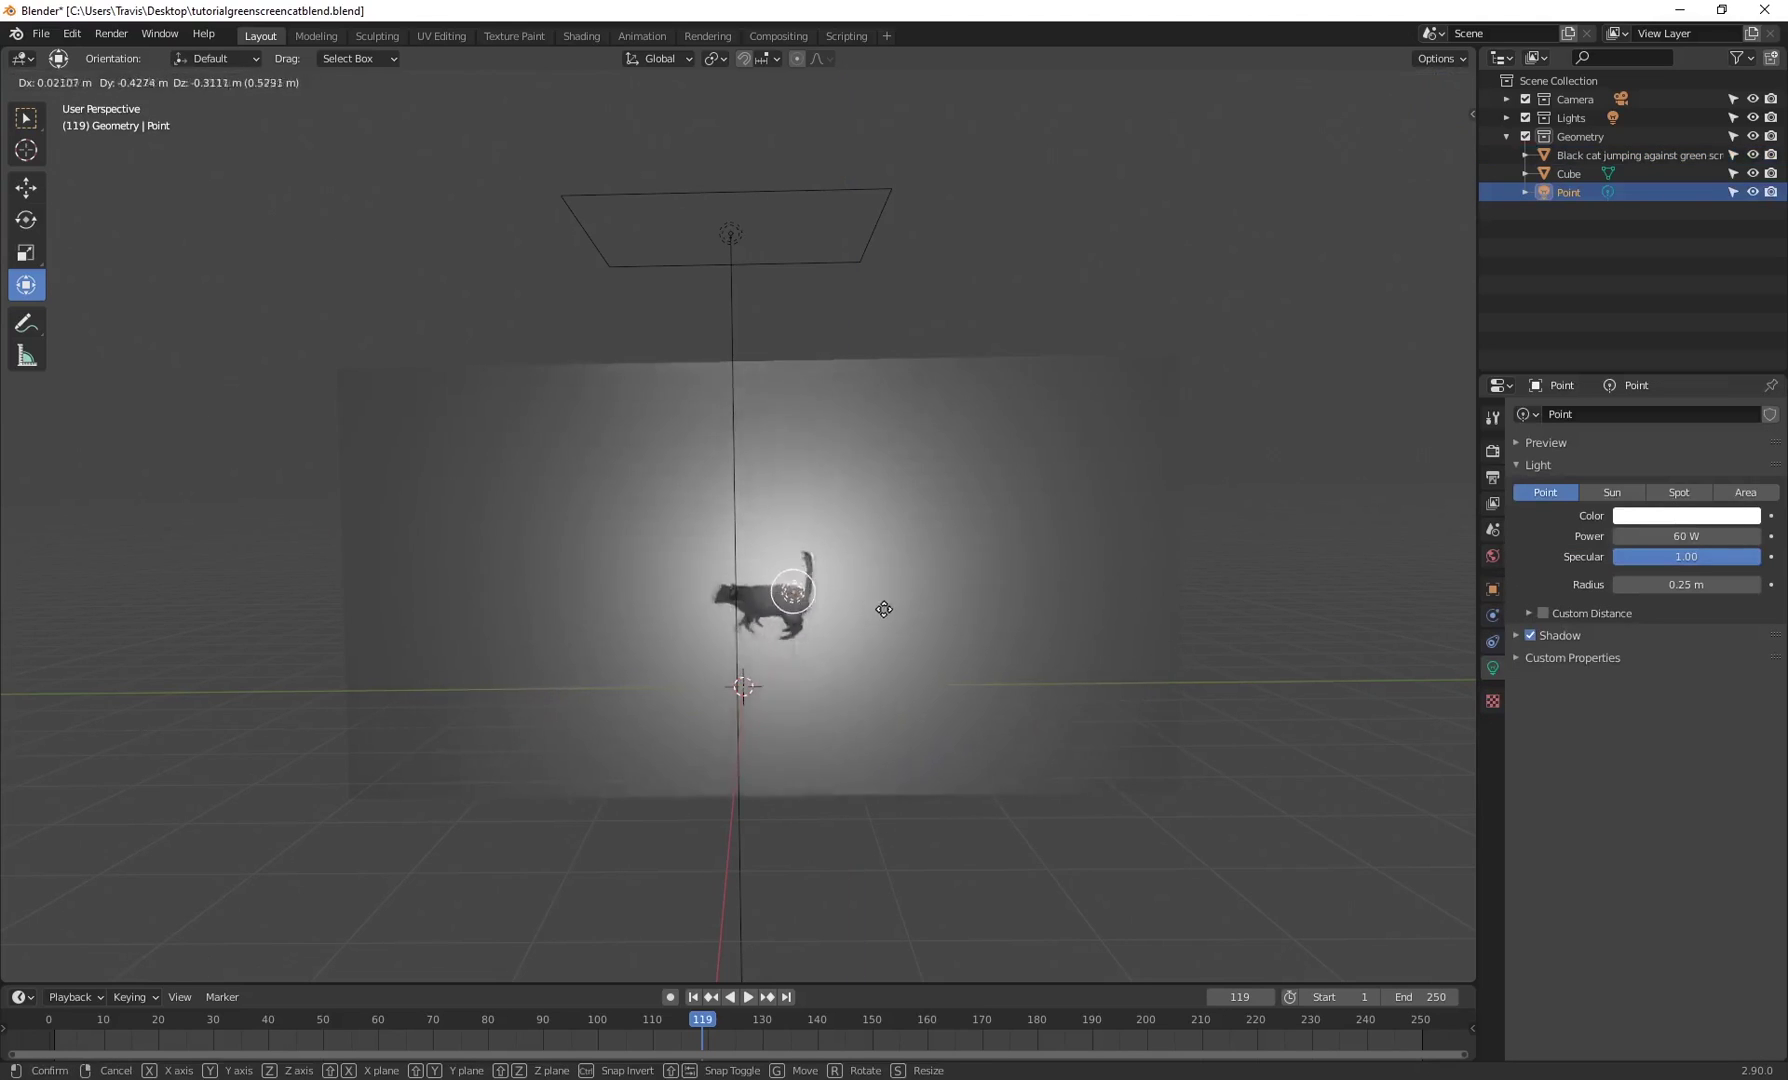
{"action": "left_click", "coordinate": [1025, 575]}
{"action": "key", "text": "shift+d"}
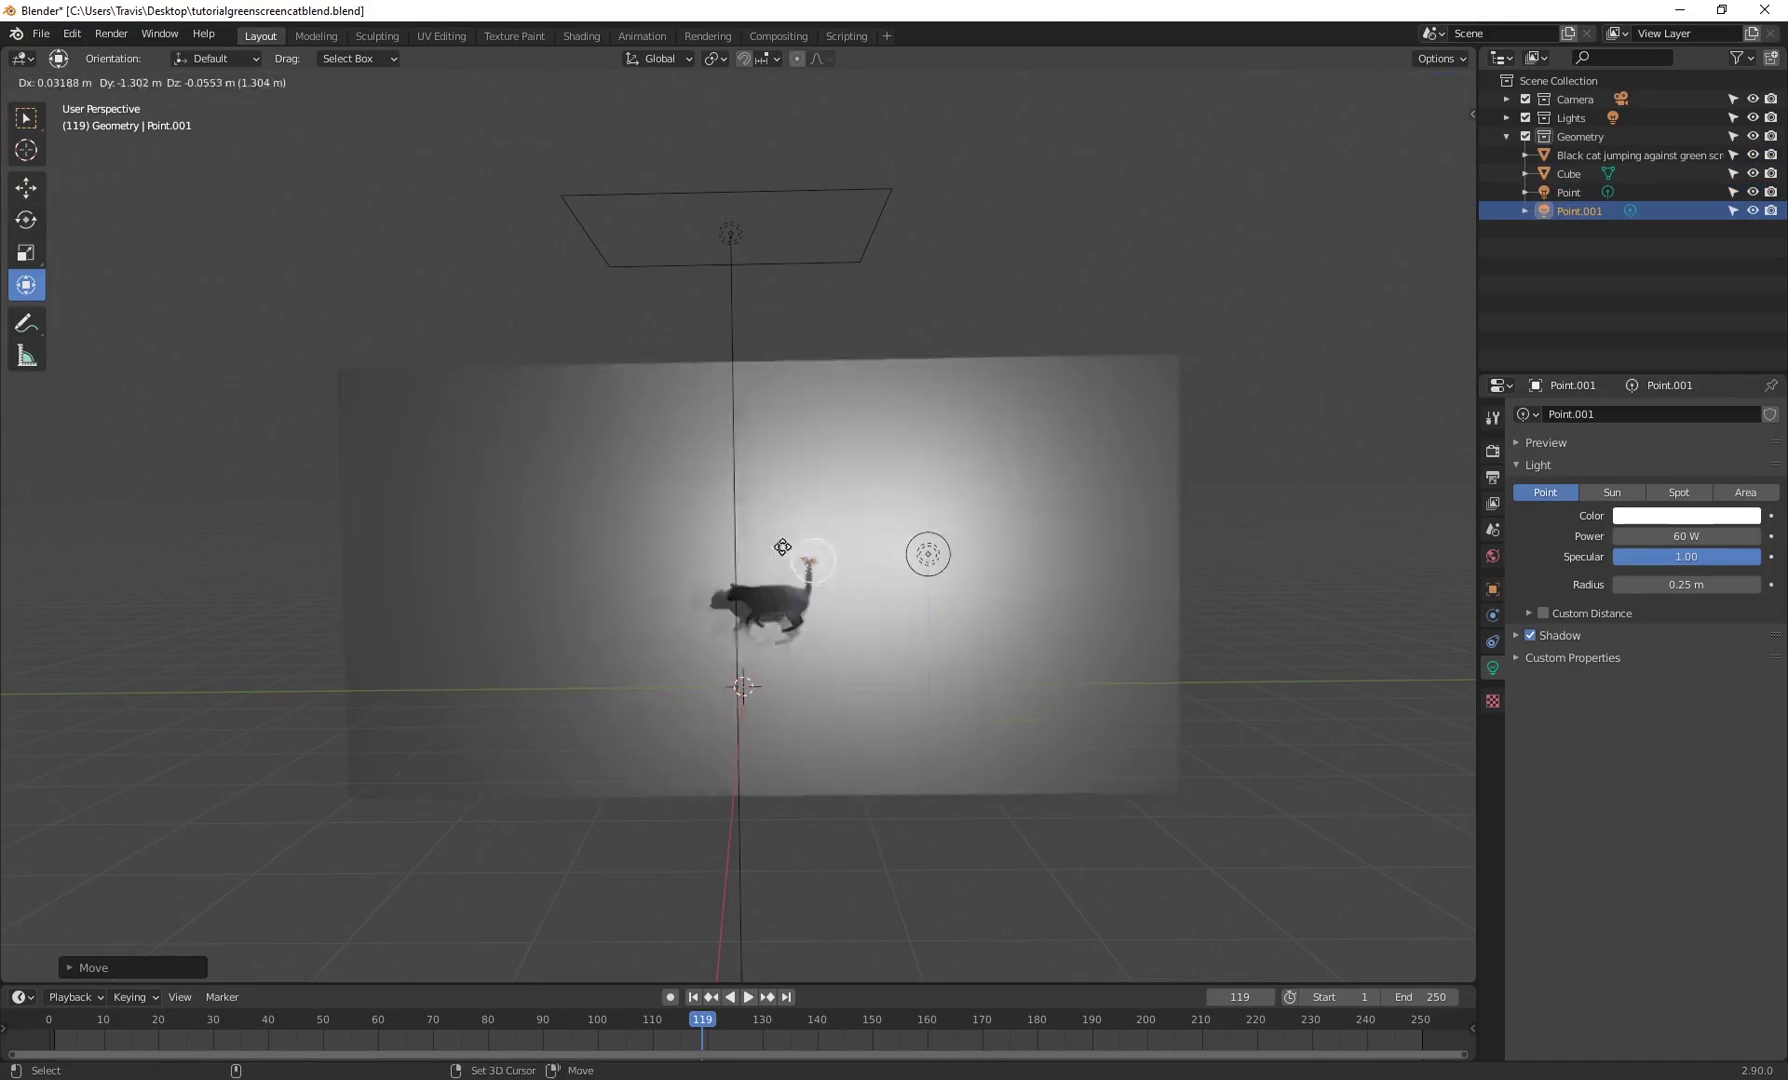
{"action": "left_click", "coordinate": [680, 482]}
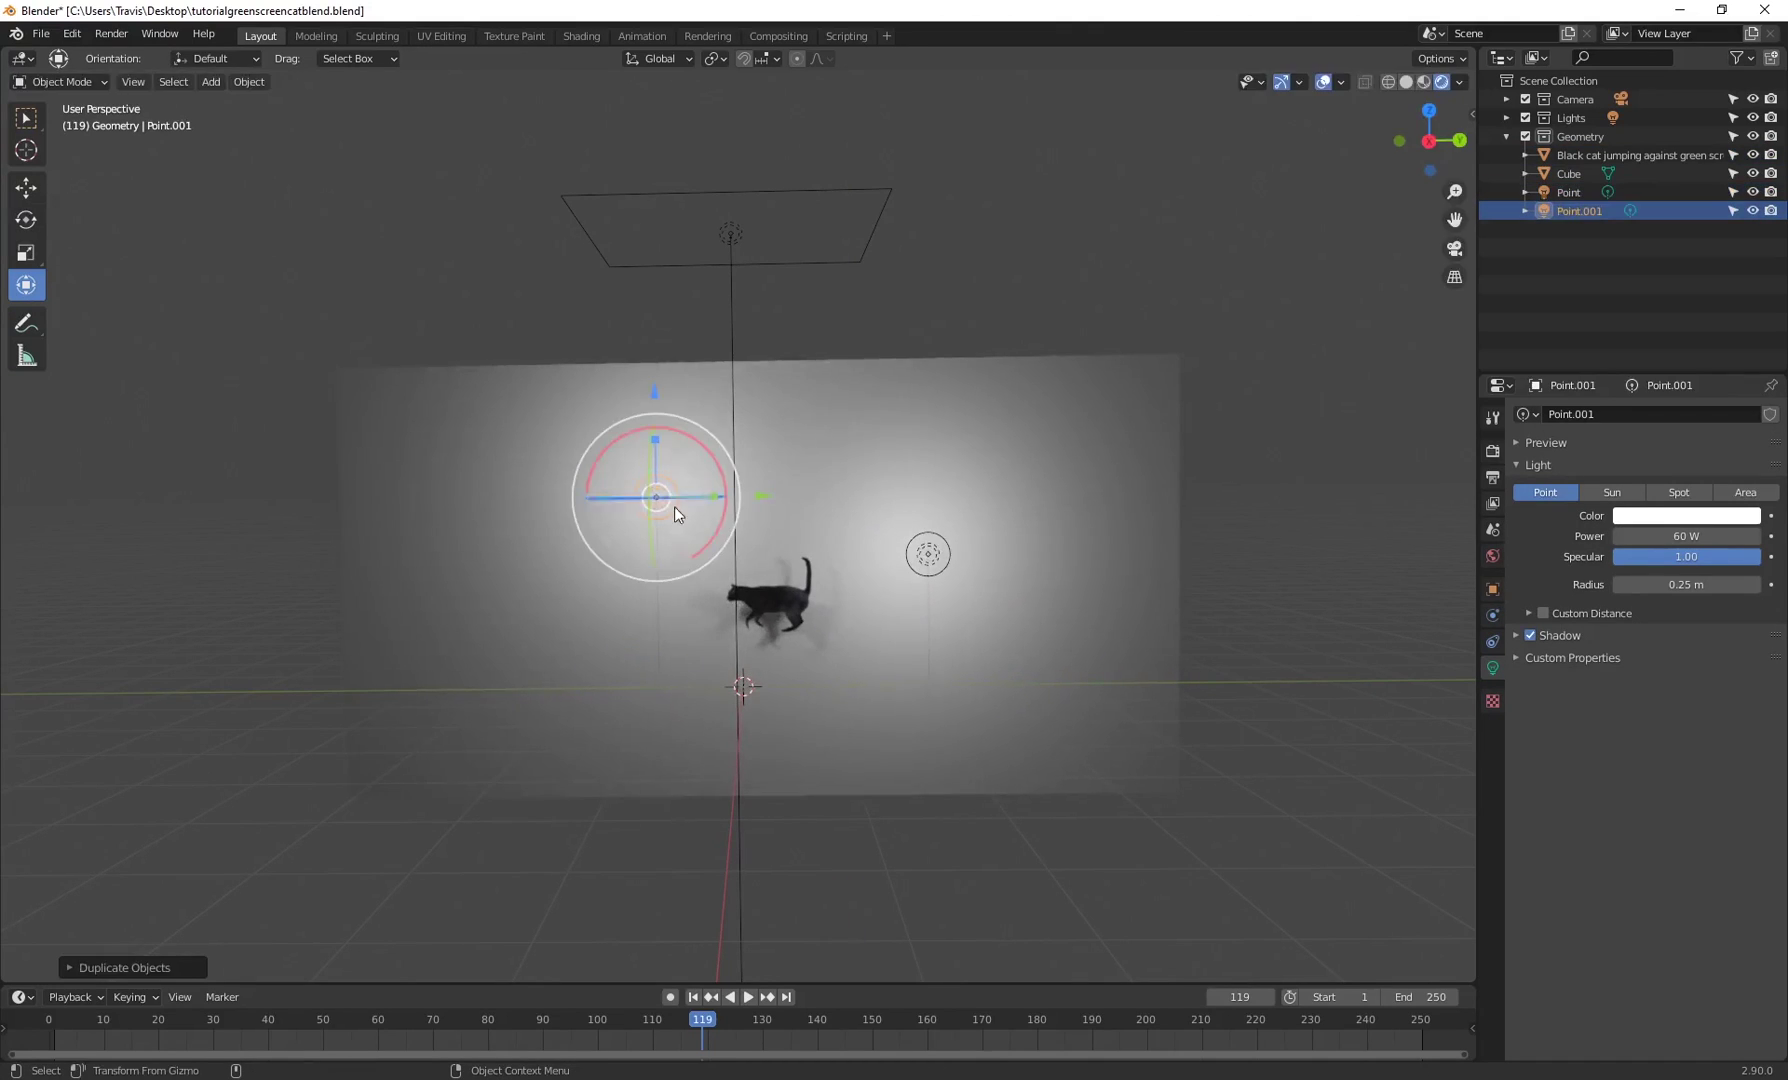
- Set the duplicated point light's color to blue and reposition it beside and slightly above the cat
{"action": "left_click", "coordinate": [1666, 516]}
{"action": "left_click", "coordinate": [1707, 338]}
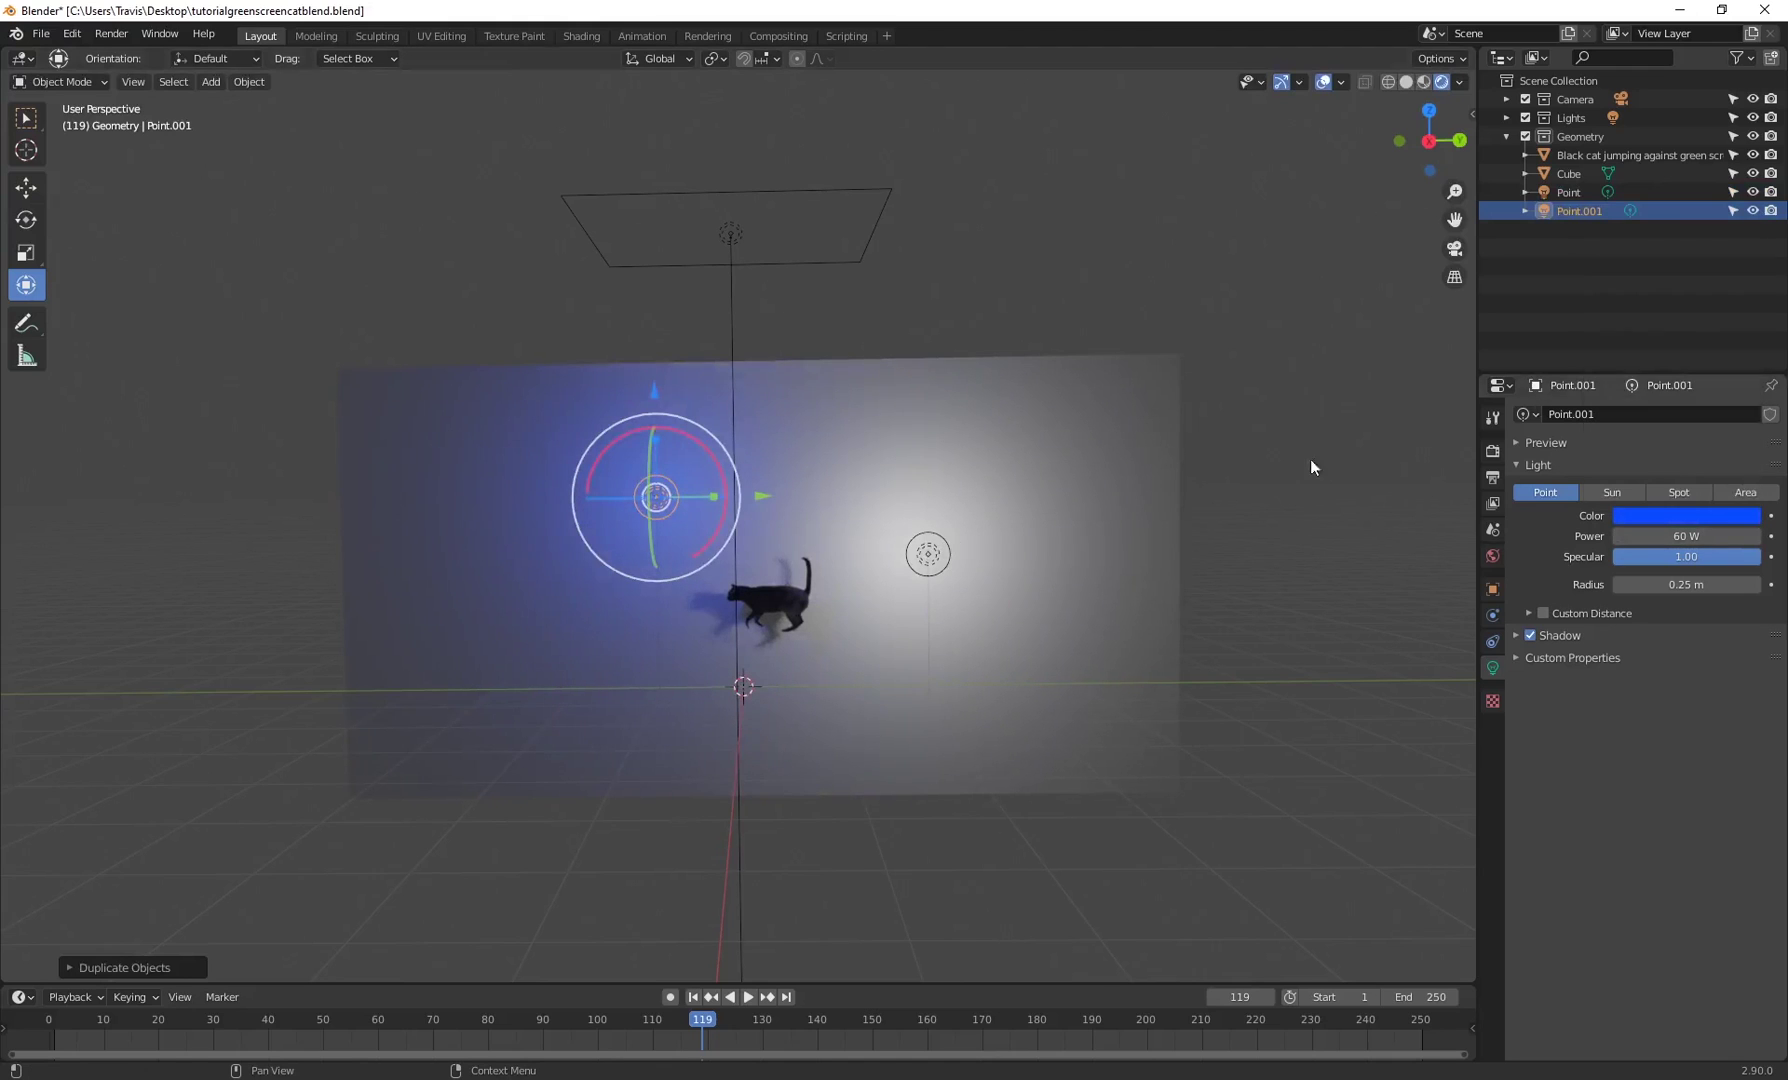
{"action": "key", "text": "g"}
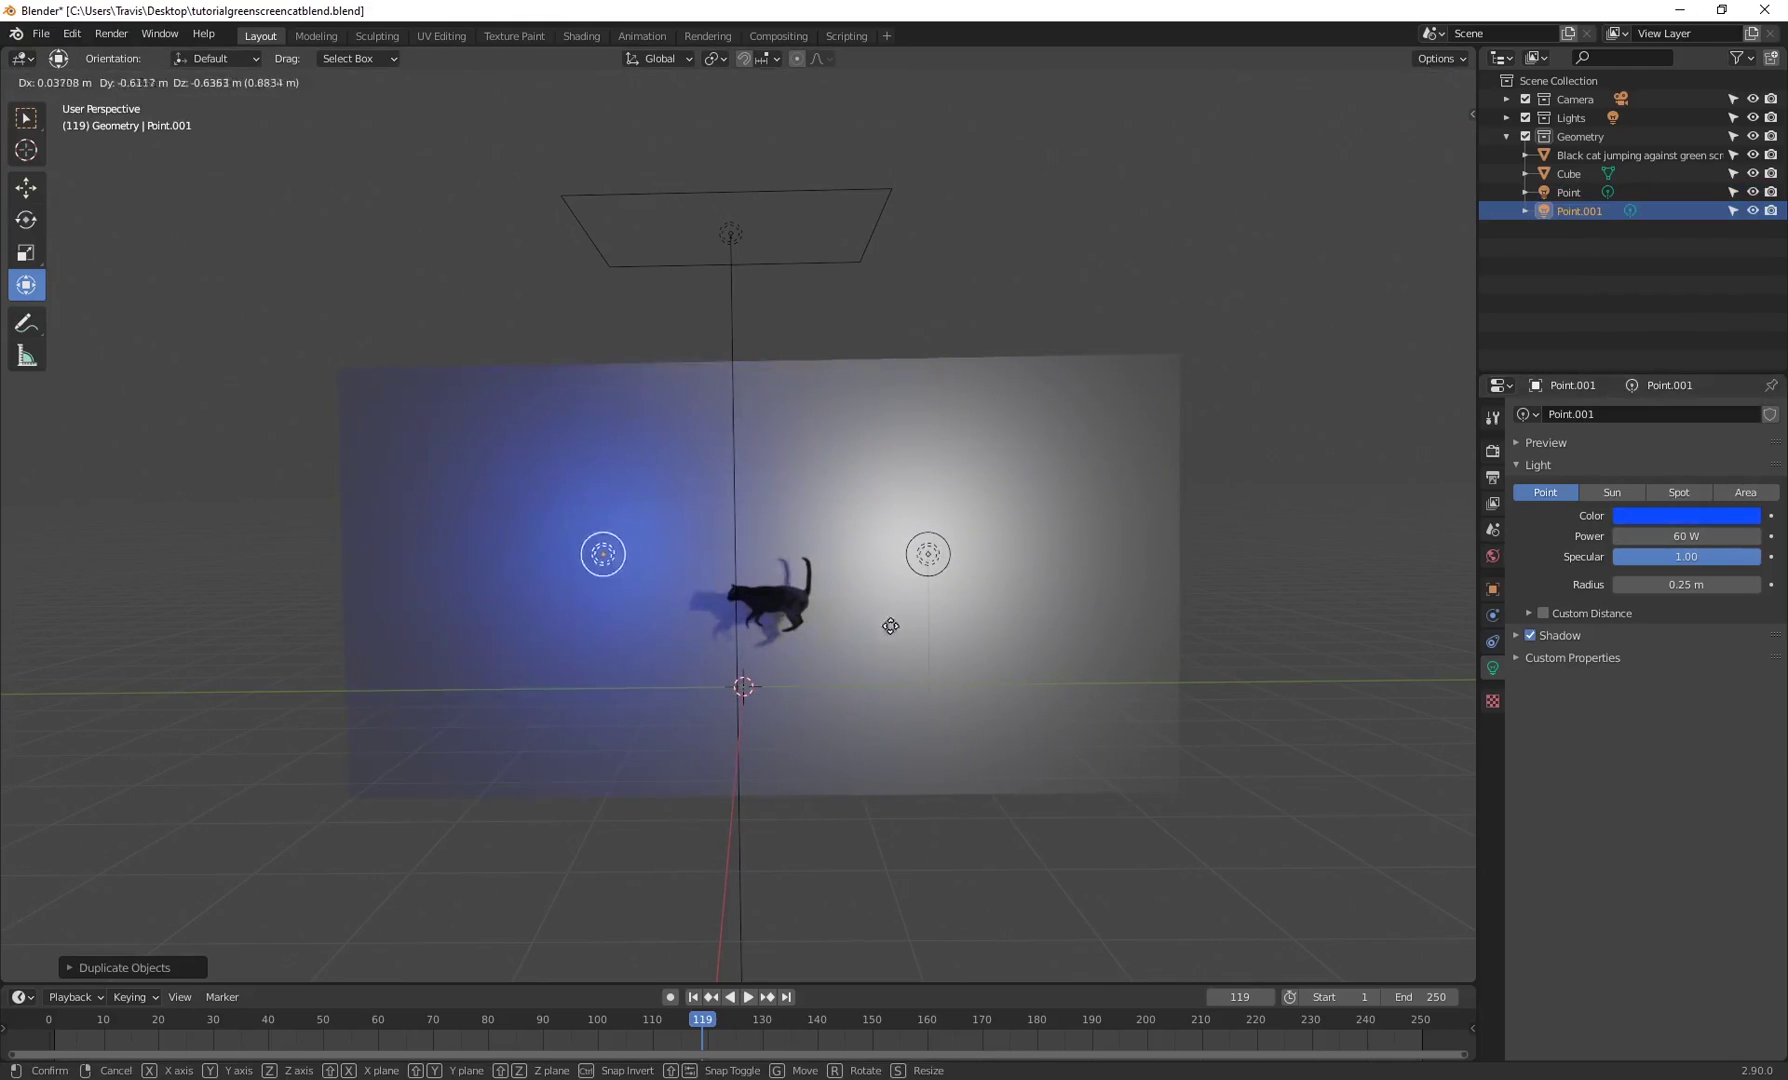
{"action": "left_click", "coordinate": [961, 606]}
- Scrub and play the cat's run under the white and blue lights, and examine its shadows closely at frame 134
{"action": "left_click_drag", "start_coordinate": [704, 1025], "coordinate": [548, 1033]}
{"action": "key", "text": "space"}
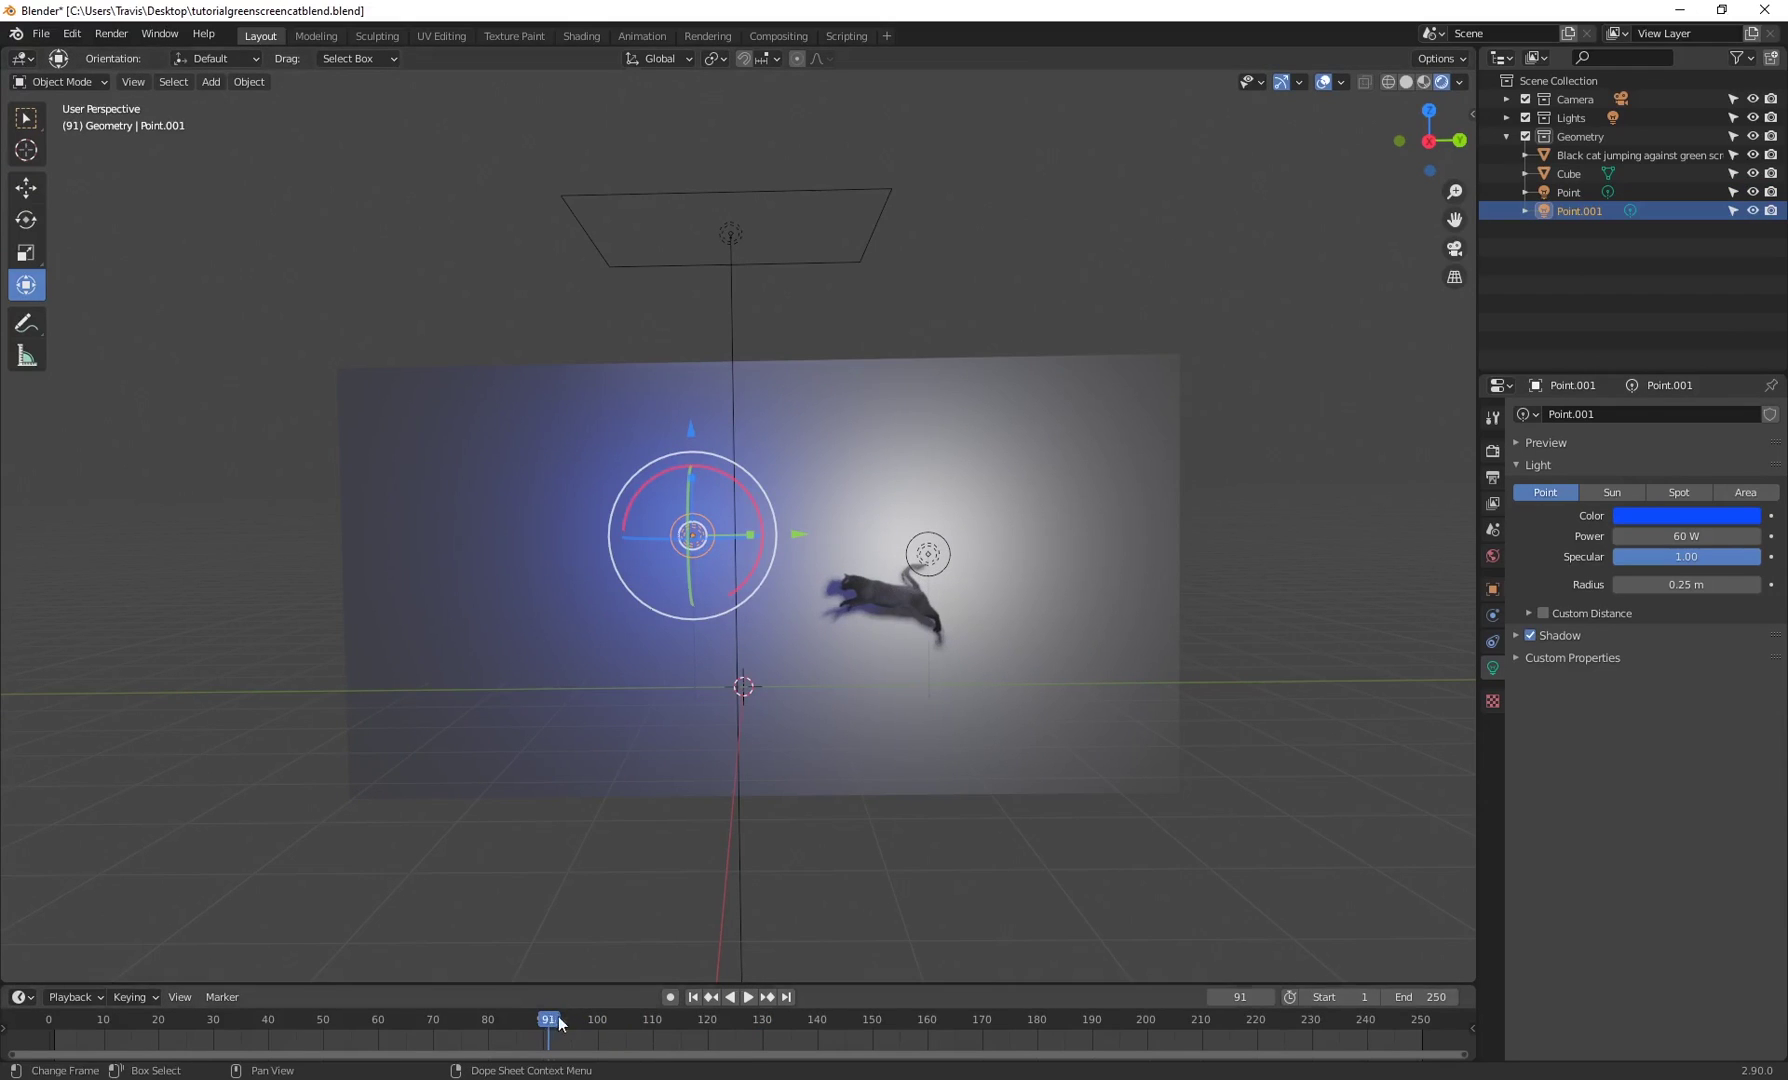
{"action": "key", "text": "space"}
{"action": "left_click_drag", "start_coordinate": [644, 1025], "coordinate": [784, 1045]}
{"action": "key", "text": "space"}
{"action": "scroll", "coordinate": [698, 624], "scroll_direction": "up", "scroll_amount": 3}
{"action": "scroll", "coordinate": [698, 624], "scroll_direction": "up", "scroll_amount": 3}
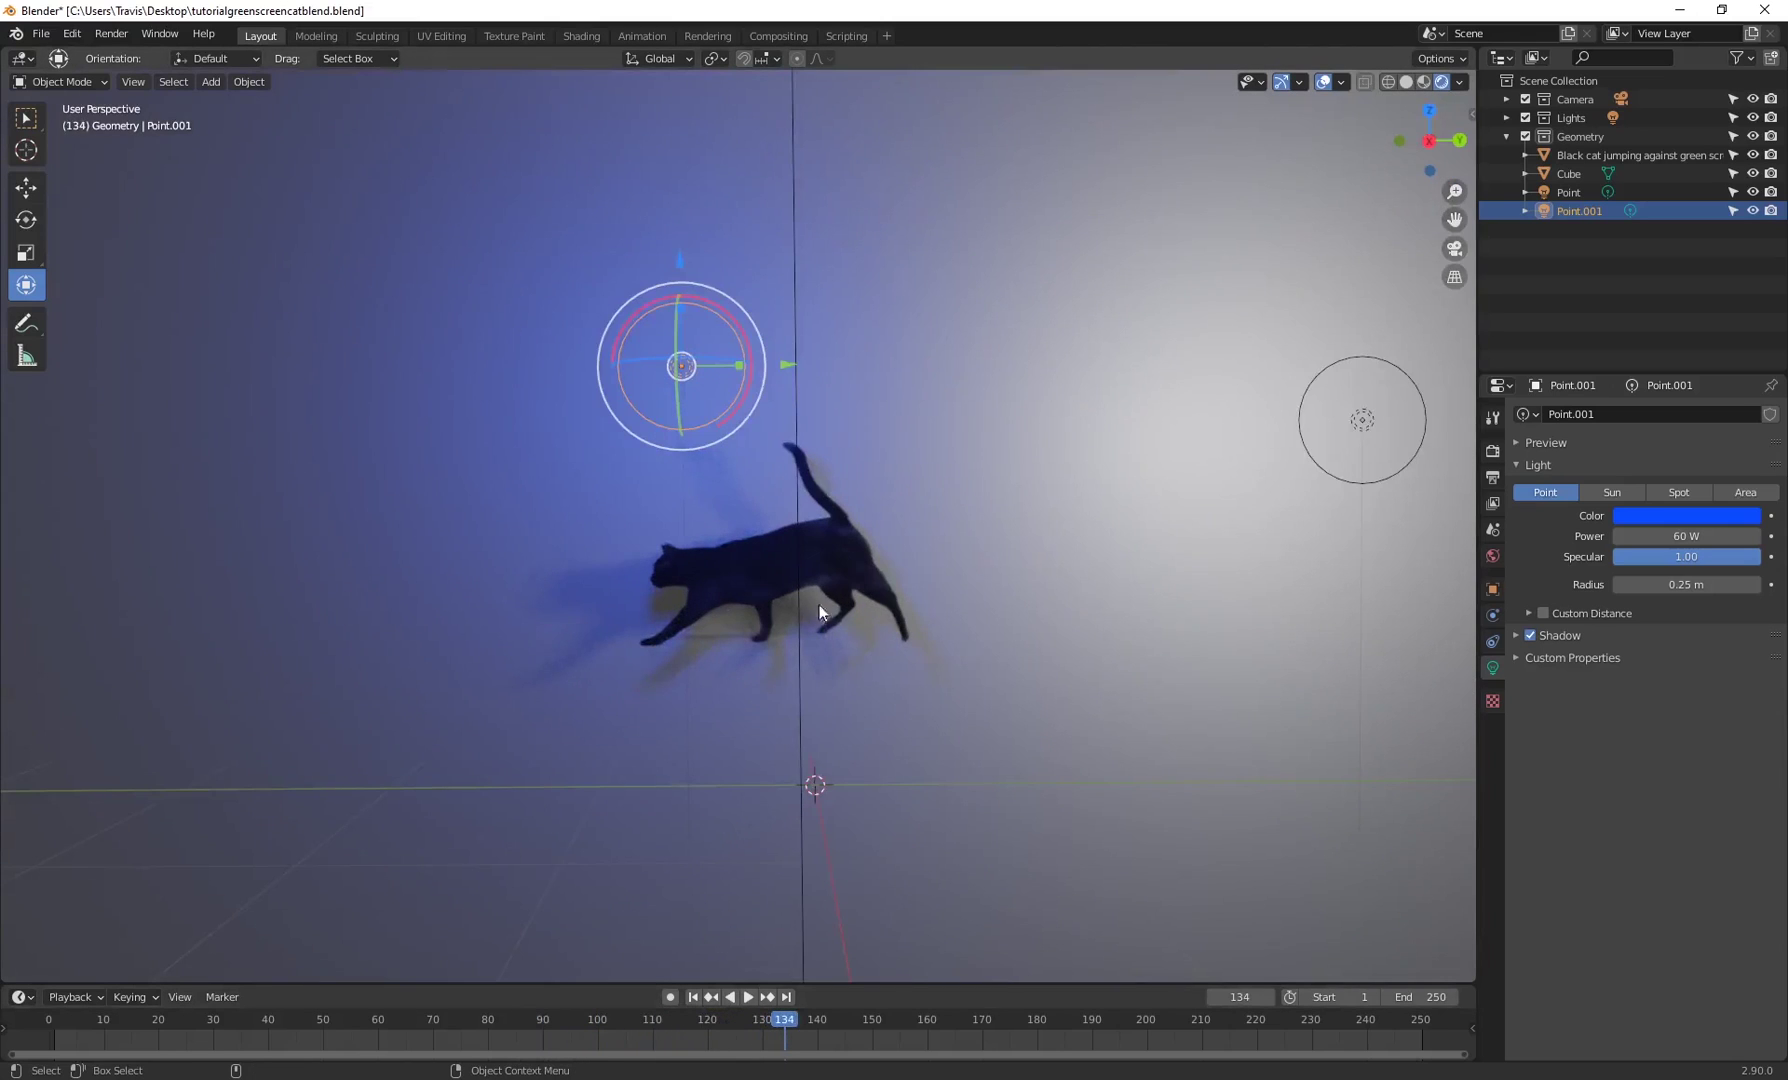
{"action": "scroll", "coordinate": [726, 569], "scroll_direction": "down", "scroll_amount": 8}
- Deselect everything, add a cube at the origin, and lower it so its top face sits beneath the cat's feet
{"action": "key", "text": "alt+a"}
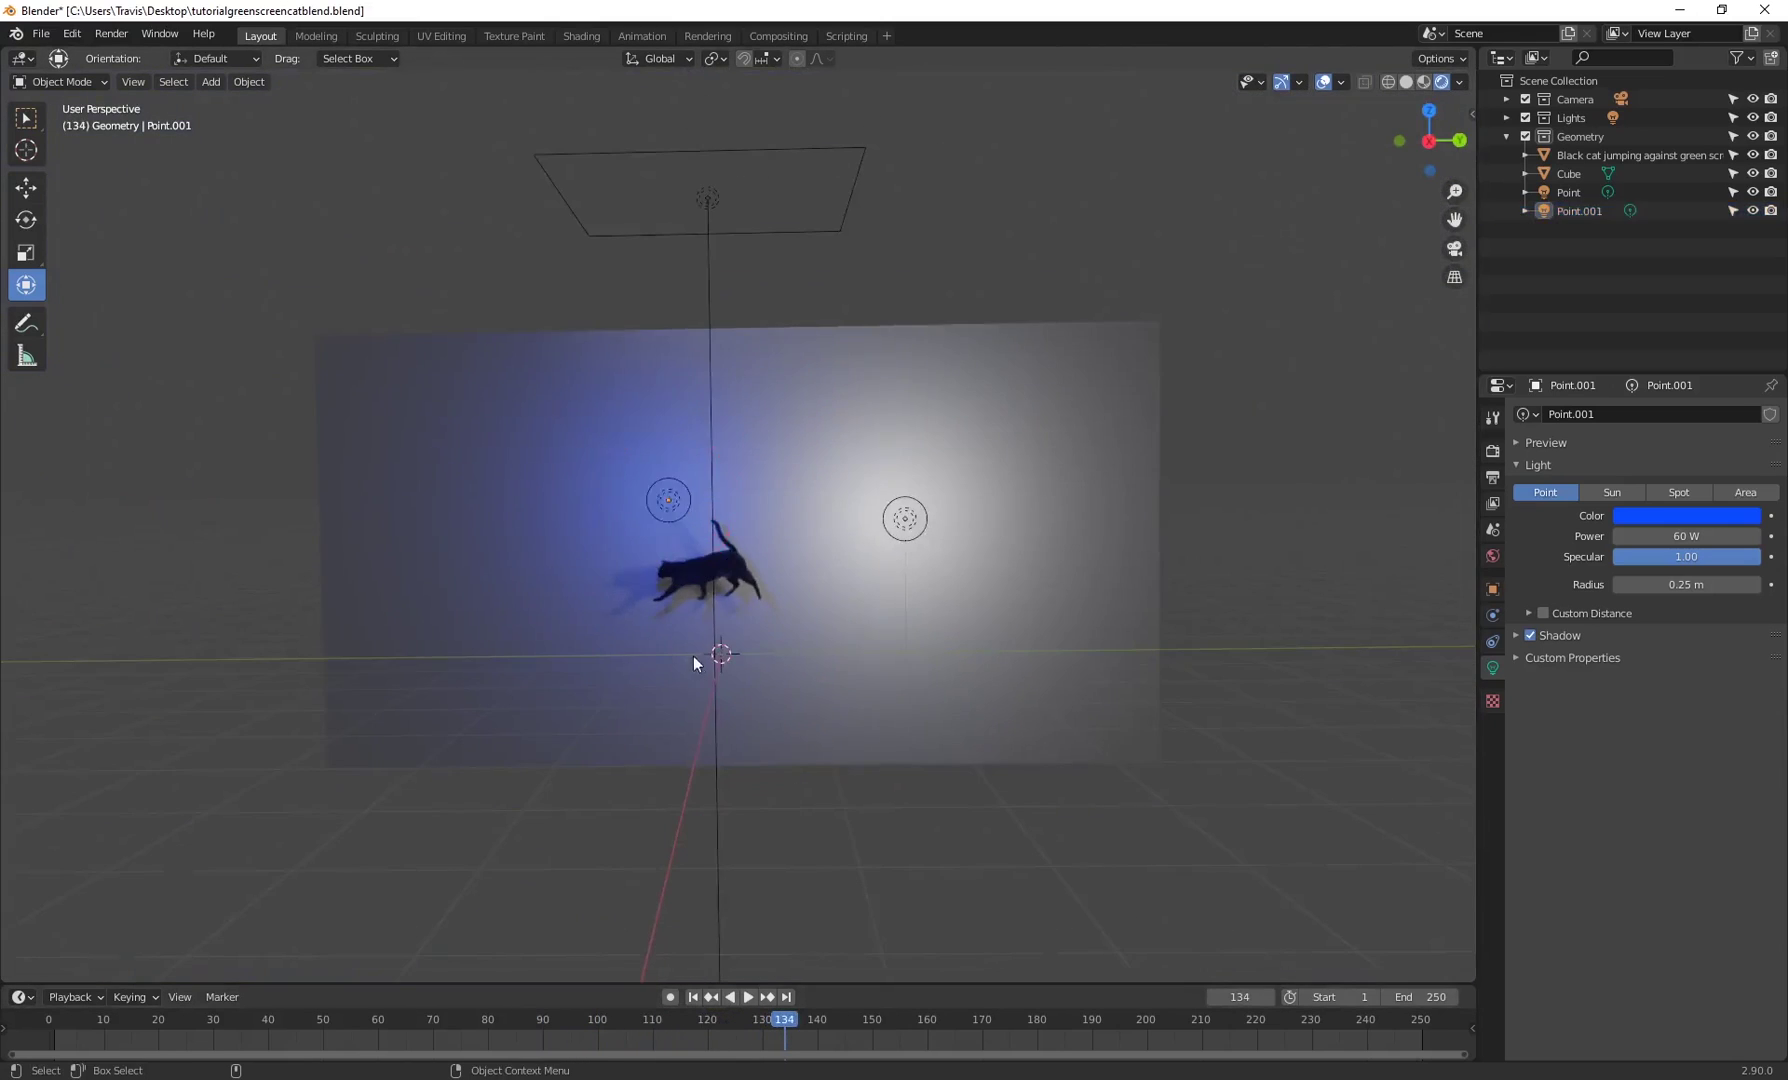
{"action": "key", "text": "shift+a"}
{"action": "mouse_move", "coordinate": [686, 470]}
{"action": "left_click", "coordinate": [819, 491]}
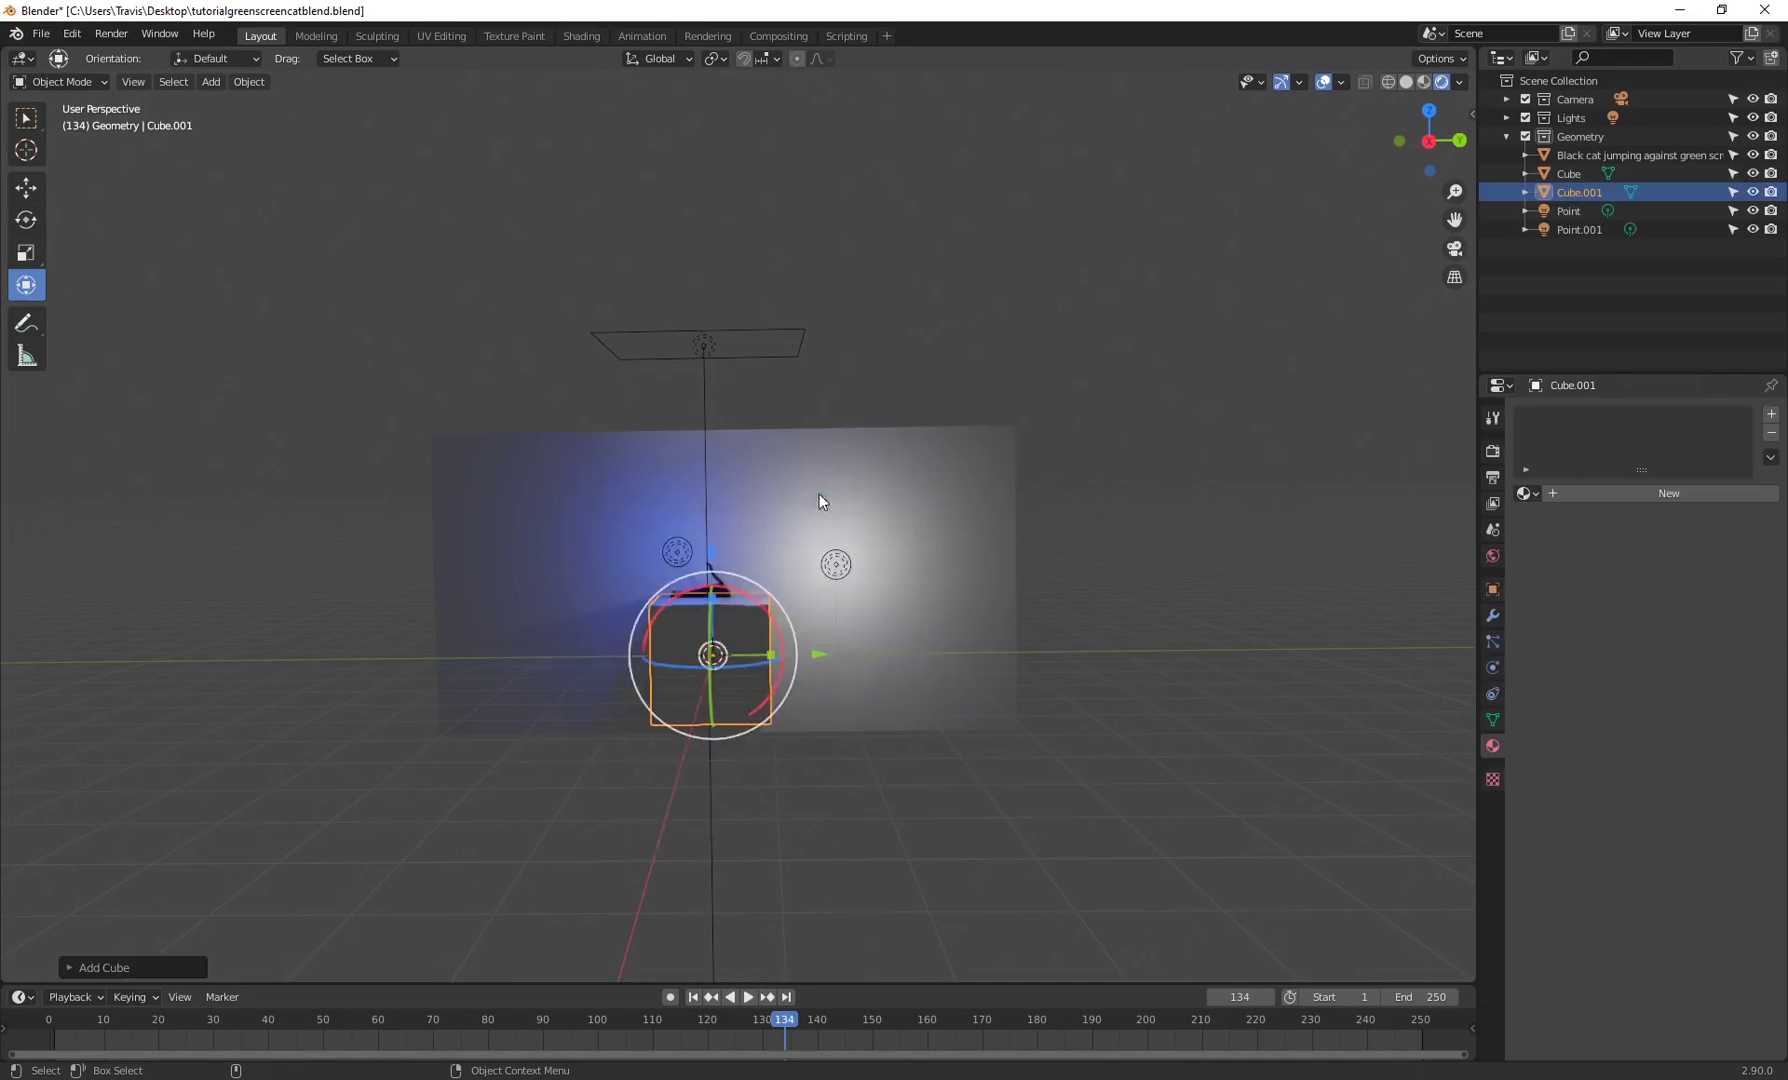
{"action": "scroll", "coordinate": [848, 637], "scroll_direction": "up", "scroll_amount": 2}
{"action": "left_click_drag", "start_coordinate": [646, 554], "coordinate": [646, 590]}
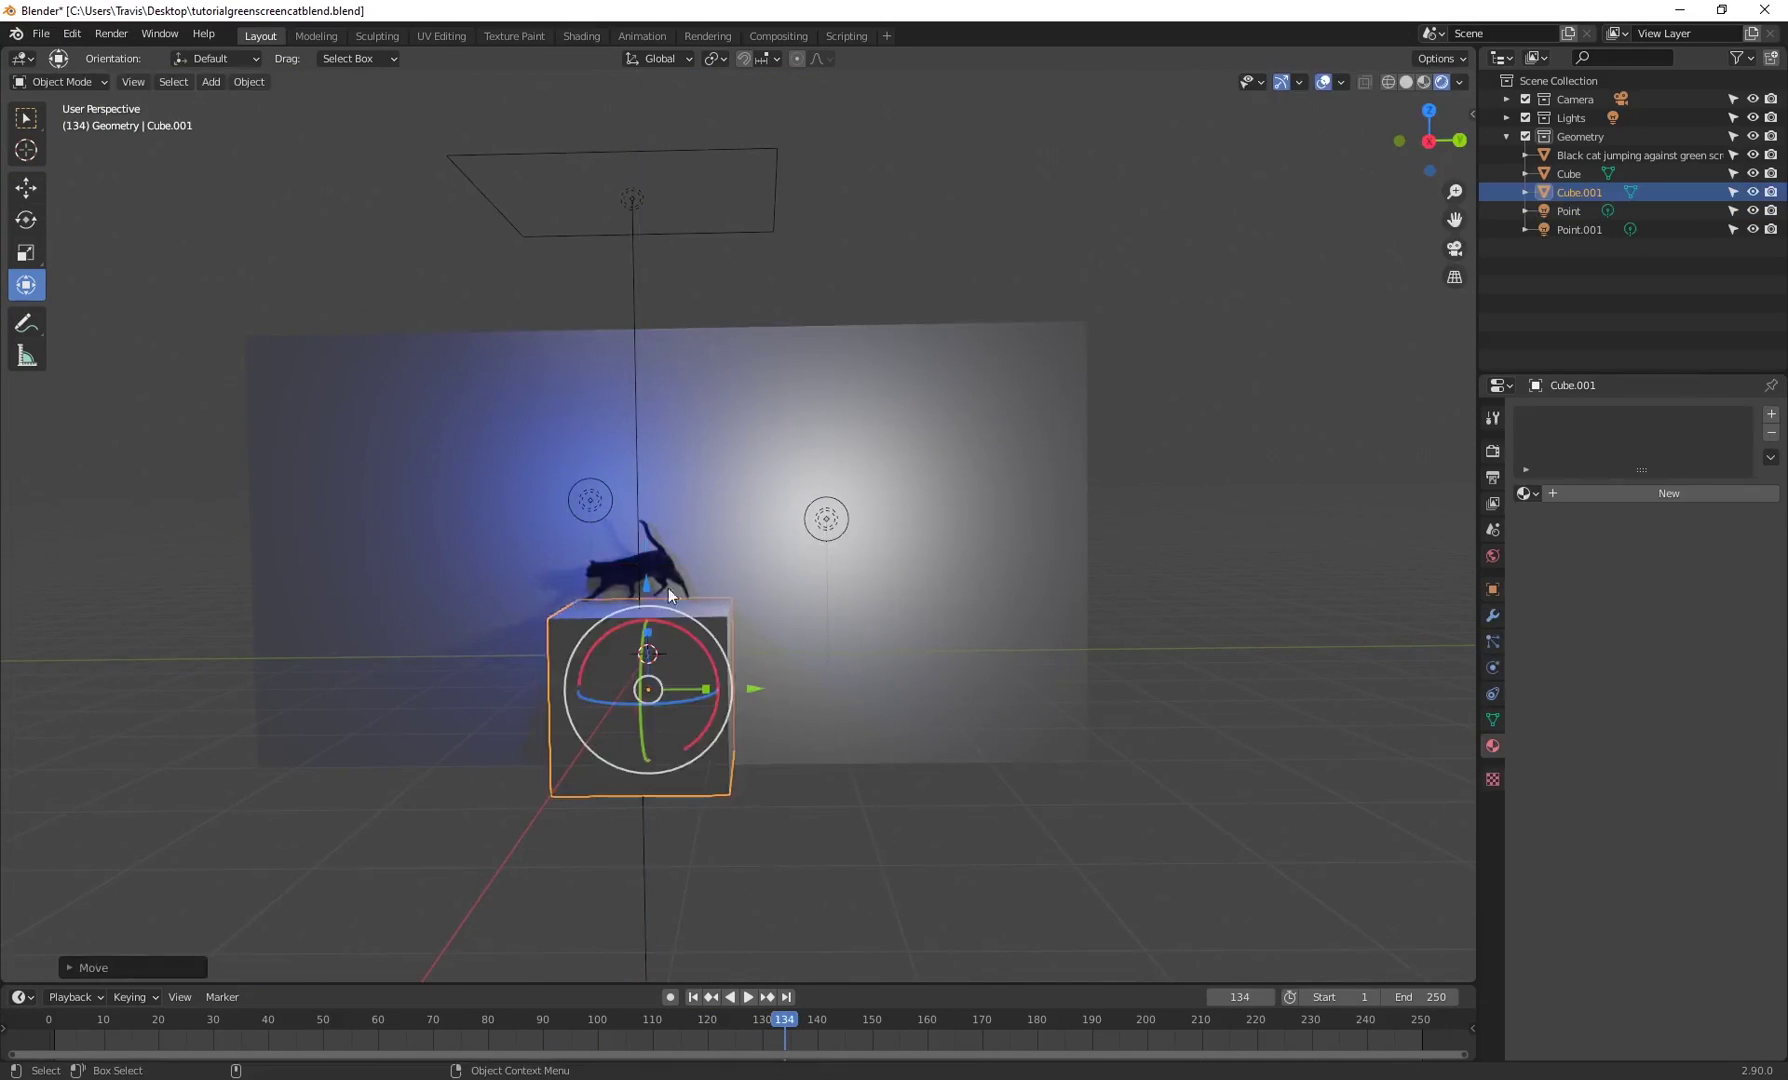
- Rewind to frame 90, tilt the cat plane so the cat leaps upward, and move it down beside the cube
{"action": "left_click", "coordinate": [778, 573]}
{"action": "left_click", "coordinate": [730, 997]}
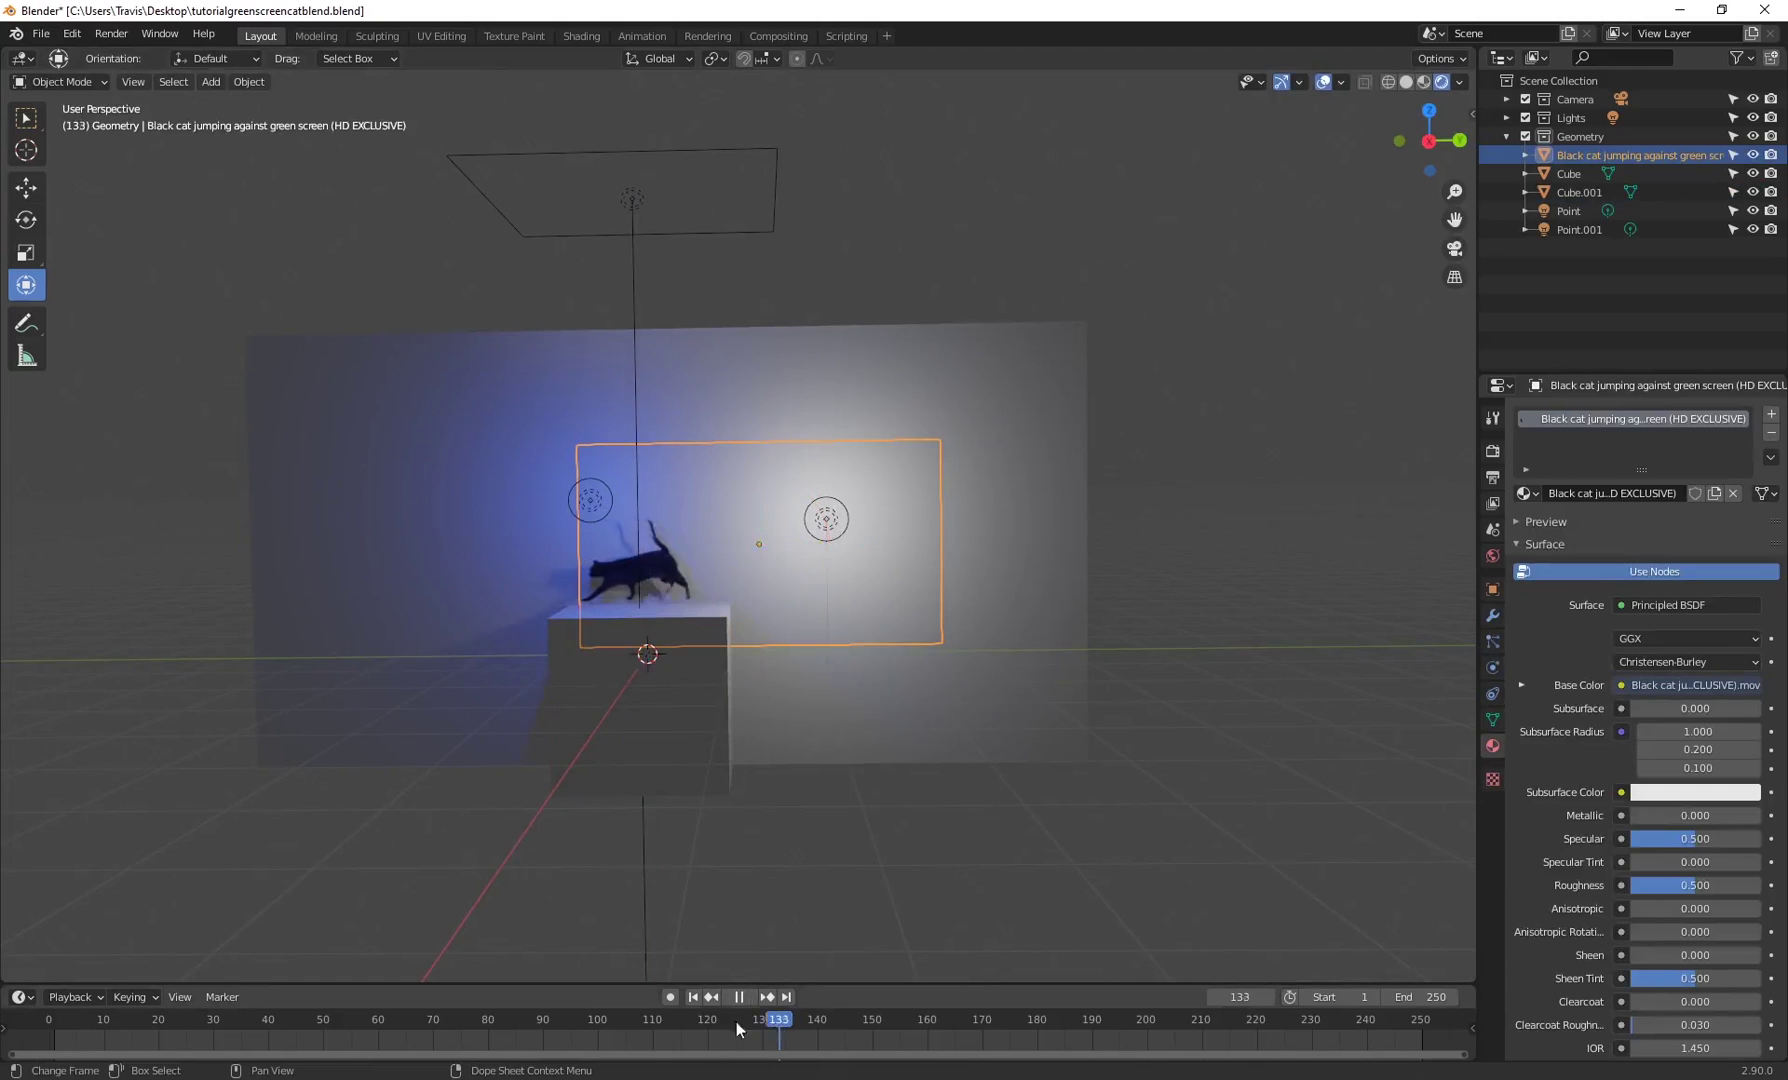
{"action": "key", "text": "space"}
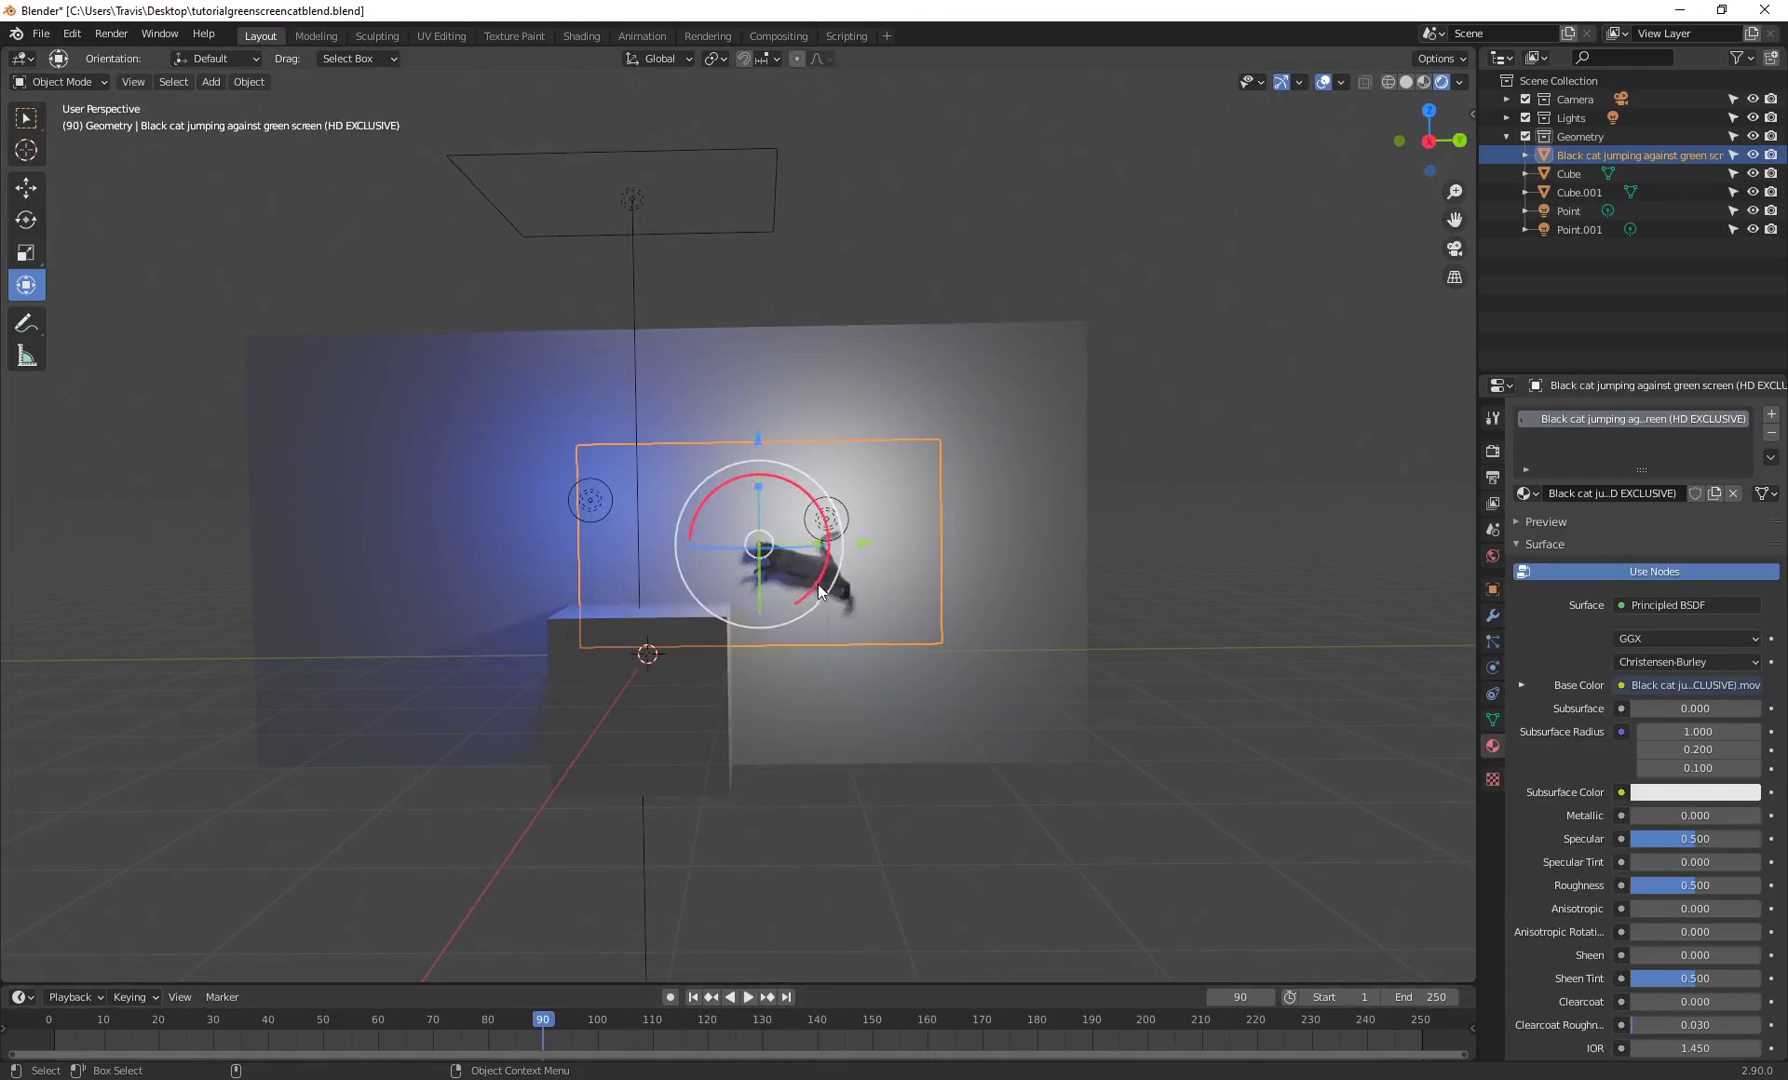
{"action": "left_click_drag", "start_coordinate": [819, 584], "coordinate": [858, 638]}
{"action": "key", "text": "g"}
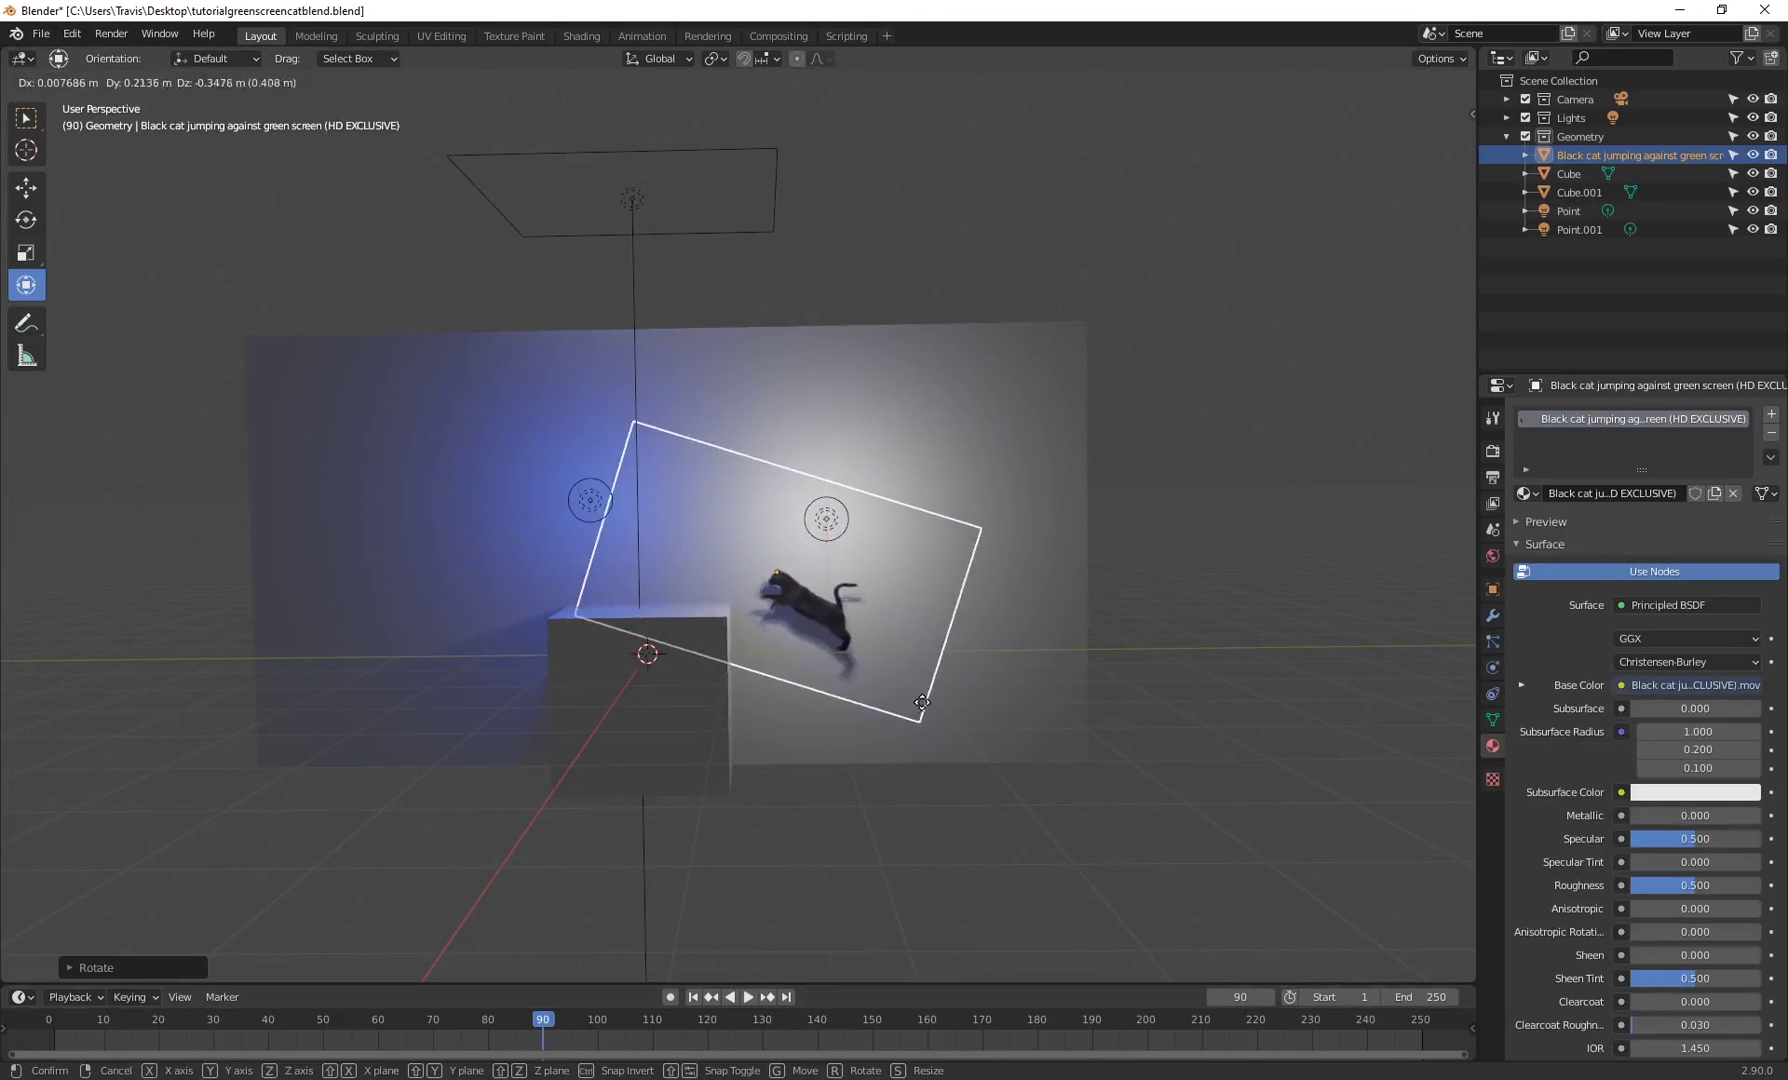
{"action": "left_click", "coordinate": [925, 702]}
- Go to frame 98 and move the cat plane along X about 0.5 m away from the wall, over the cube's top
{"action": "left_click_drag", "start_coordinate": [543, 1020], "coordinate": [635, 1047]}
{"action": "left_click", "coordinate": [651, 682]}
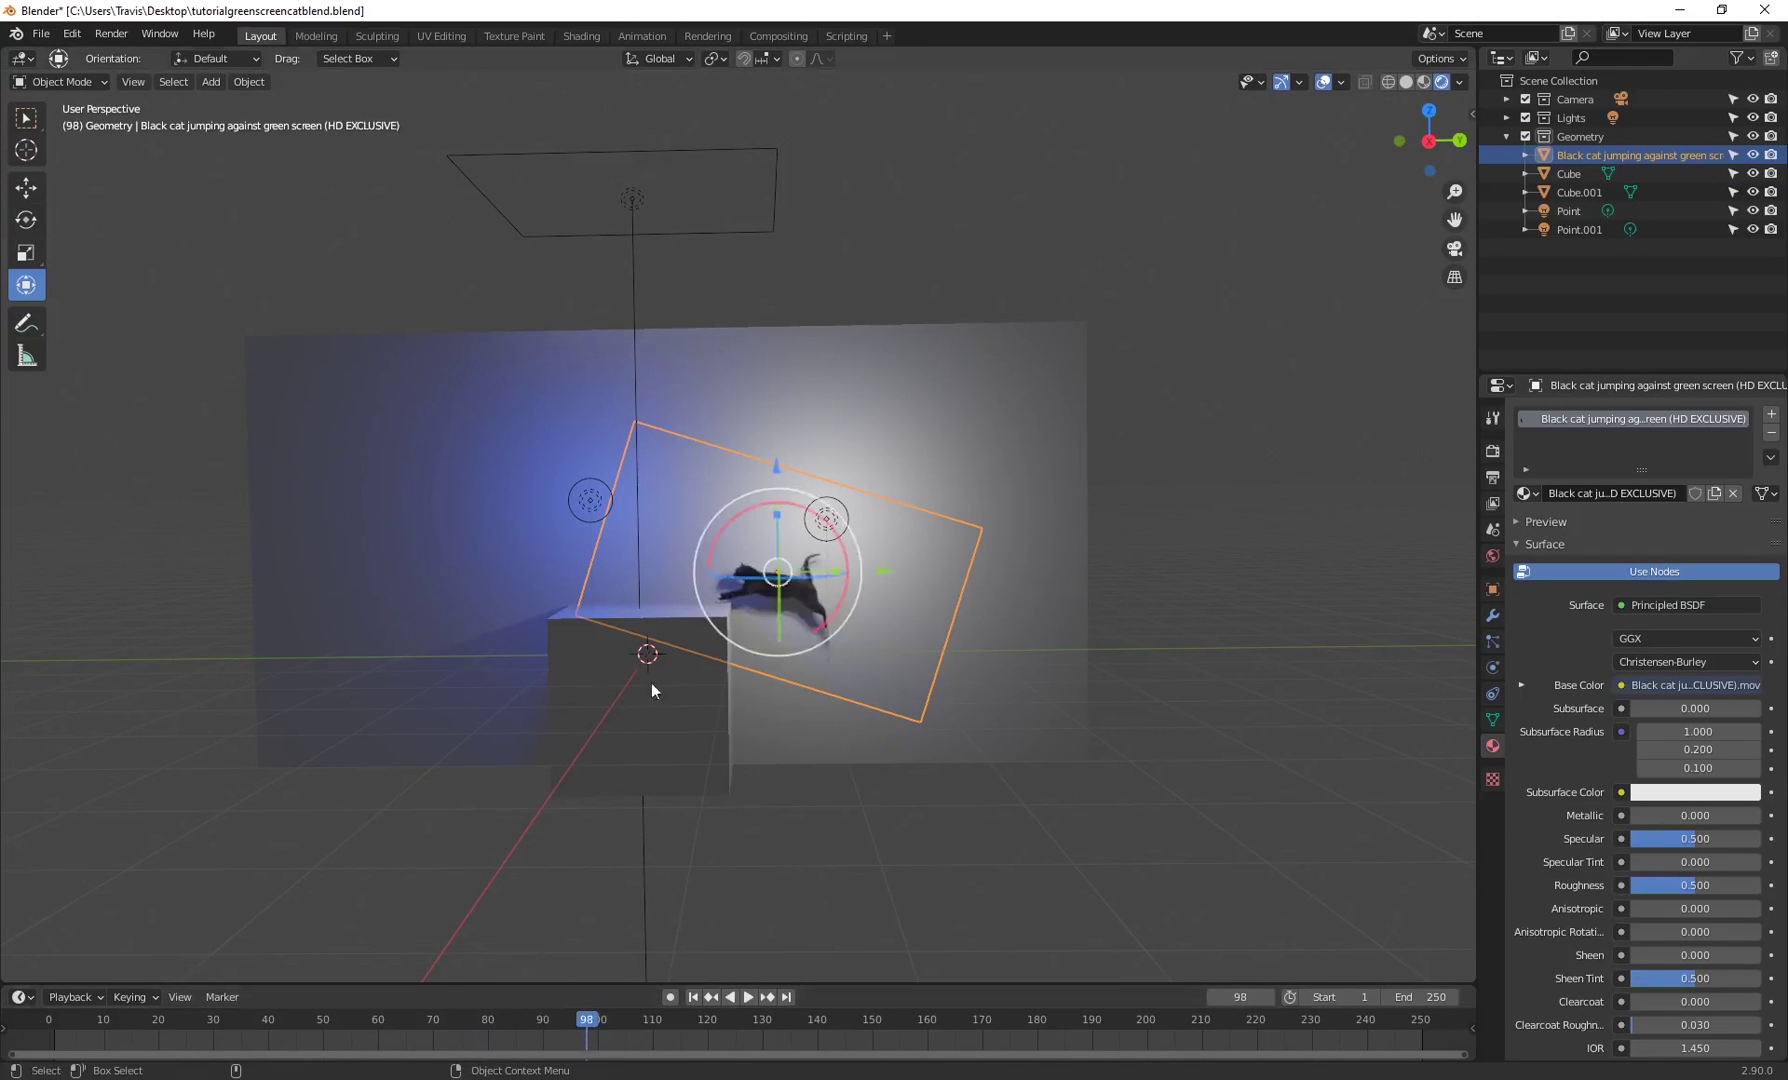
{"action": "middle_click_drag", "start_coordinate": [651, 682], "coordinate": [733, 698]}
{"action": "left_click", "coordinate": [630, 562]}
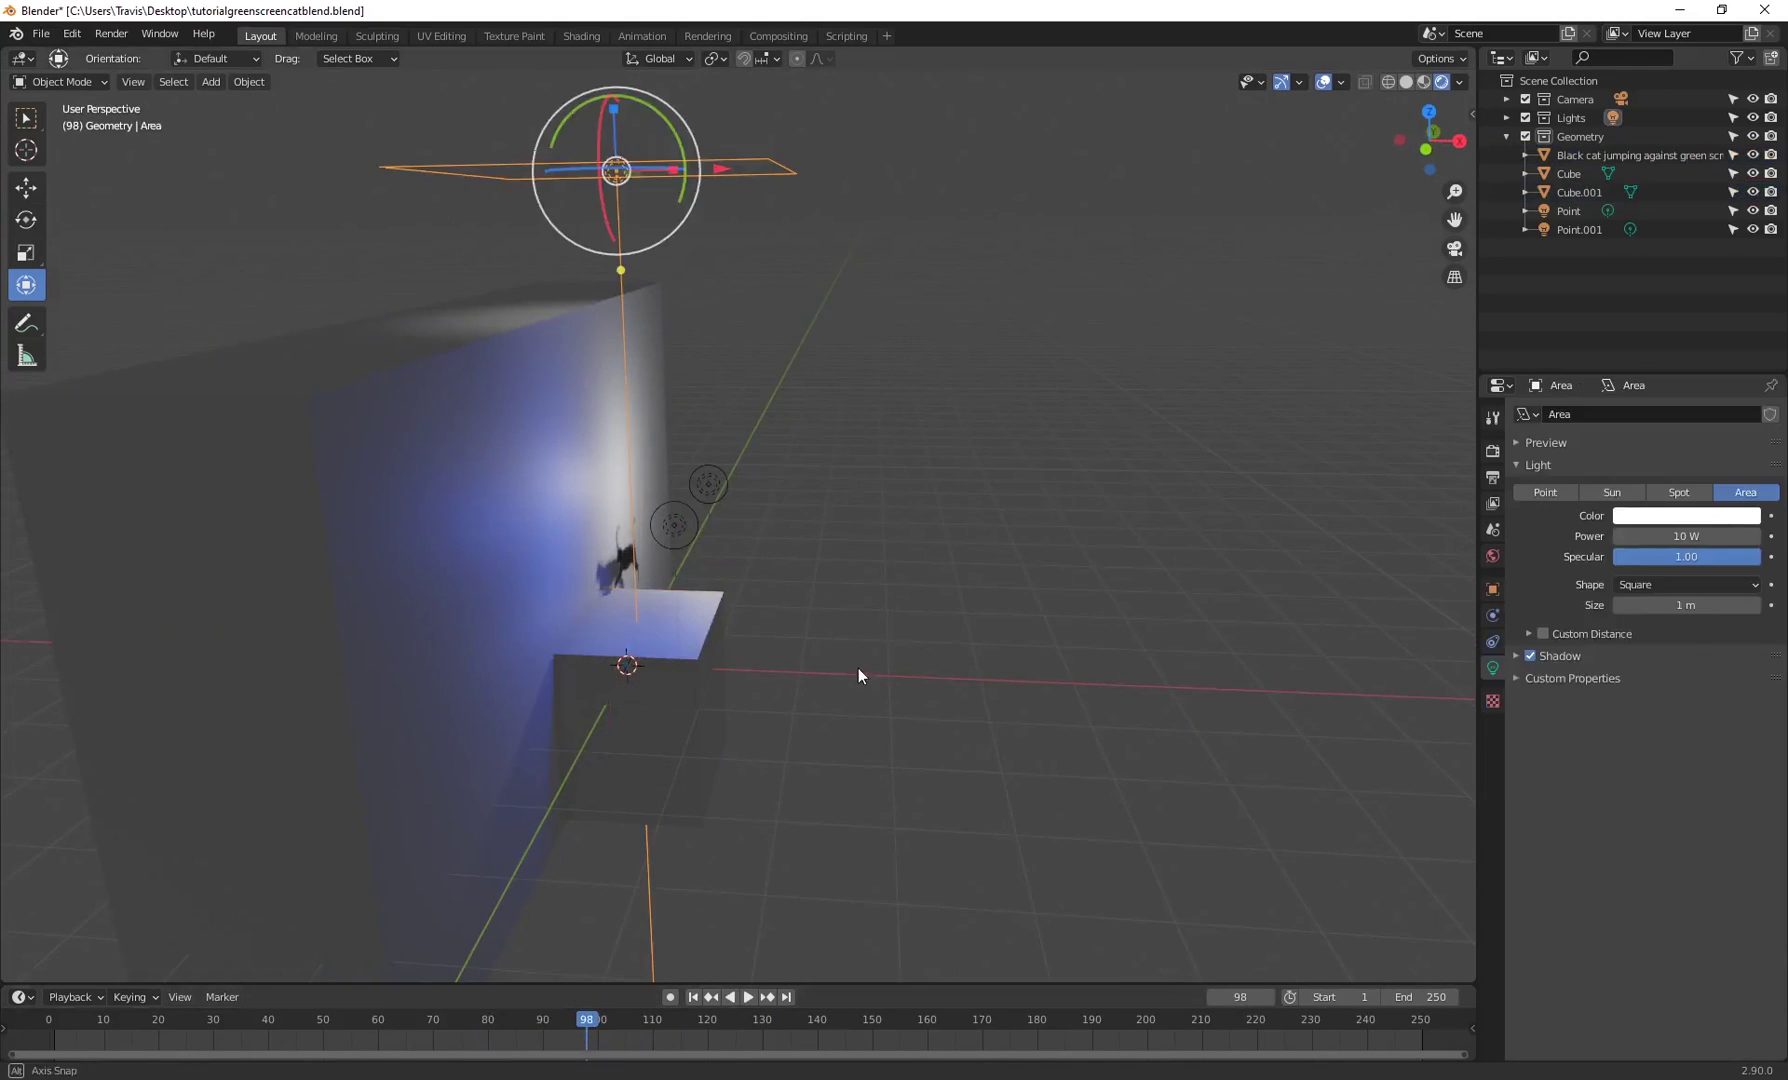
{"action": "left_click", "coordinate": [622, 555]}
{"action": "middle_click_drag", "start_coordinate": [622, 555], "coordinate": [708, 576]}
{"action": "left_click_drag", "start_coordinate": [717, 534], "coordinate": [775, 540]}
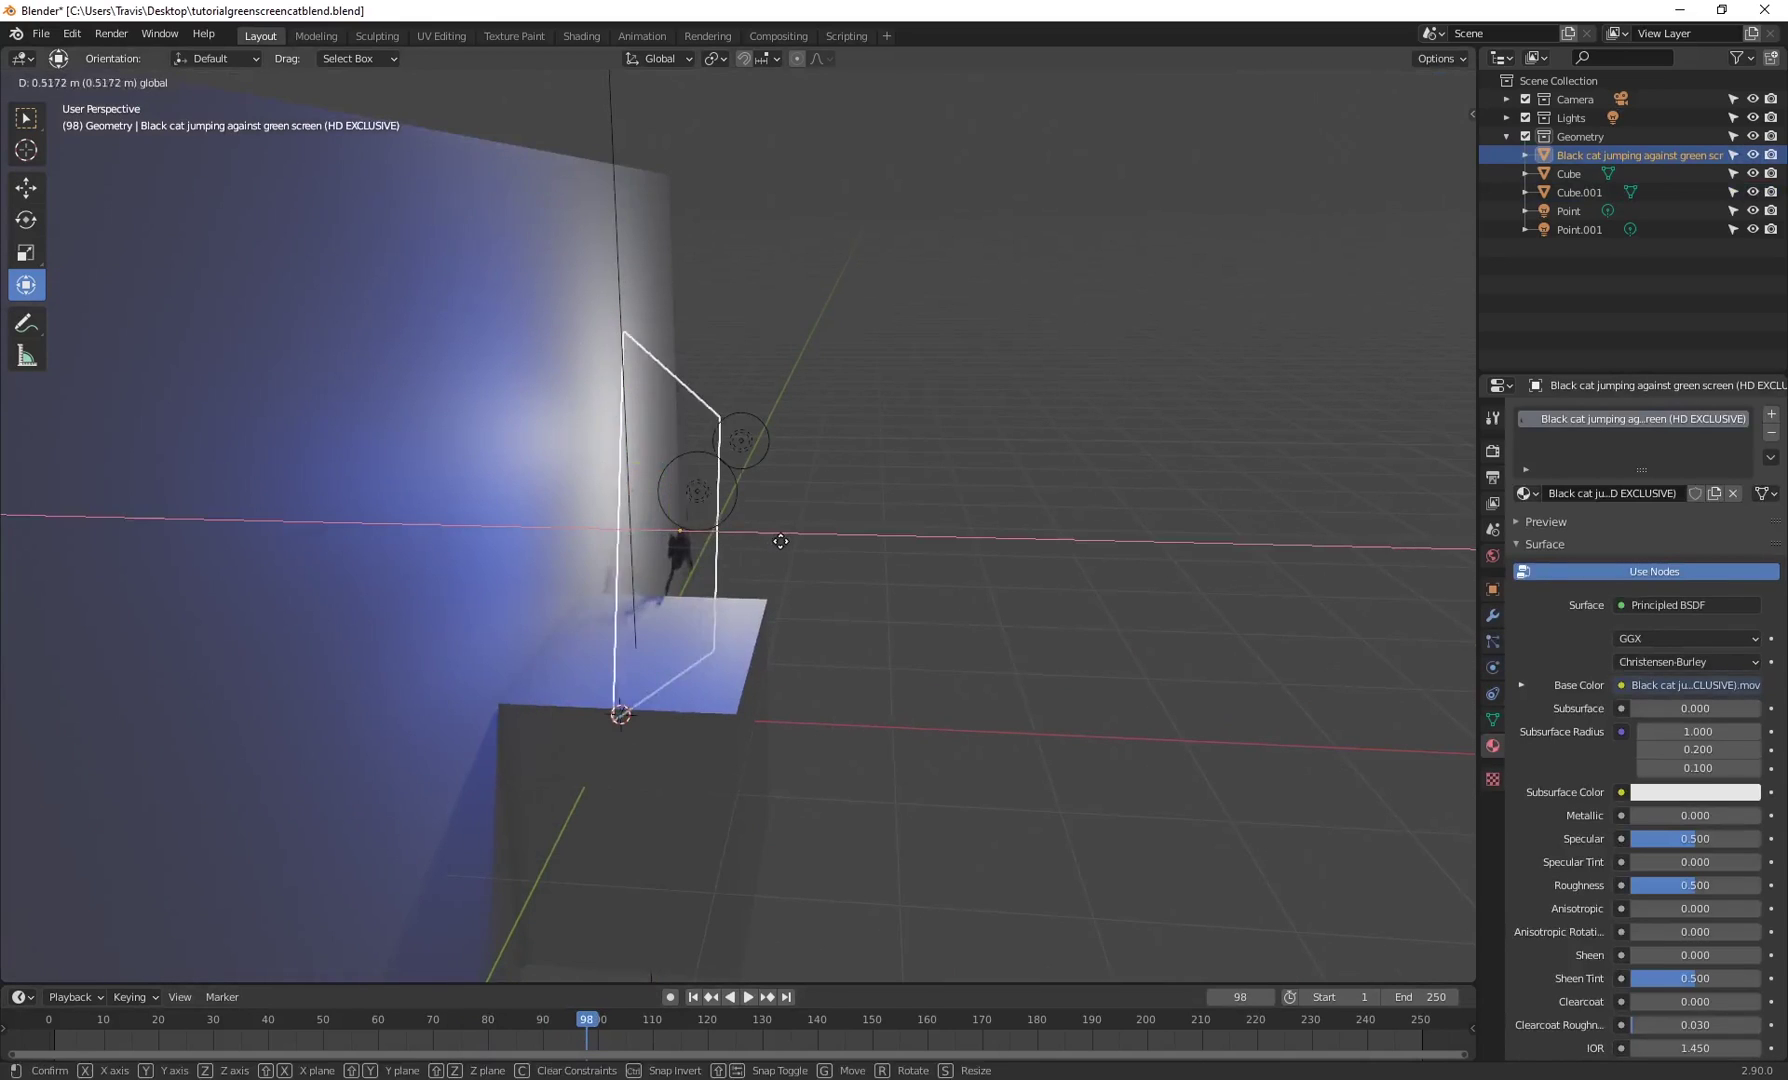
{"action": "middle_click_drag", "start_coordinate": [775, 540], "coordinate": [726, 788]}
- Replay the landing, shift the cube along Y toward the cat at frame 98, and step back to frame 97
{"action": "left_click_drag", "start_coordinate": [586, 1022], "coordinate": [541, 1019]}
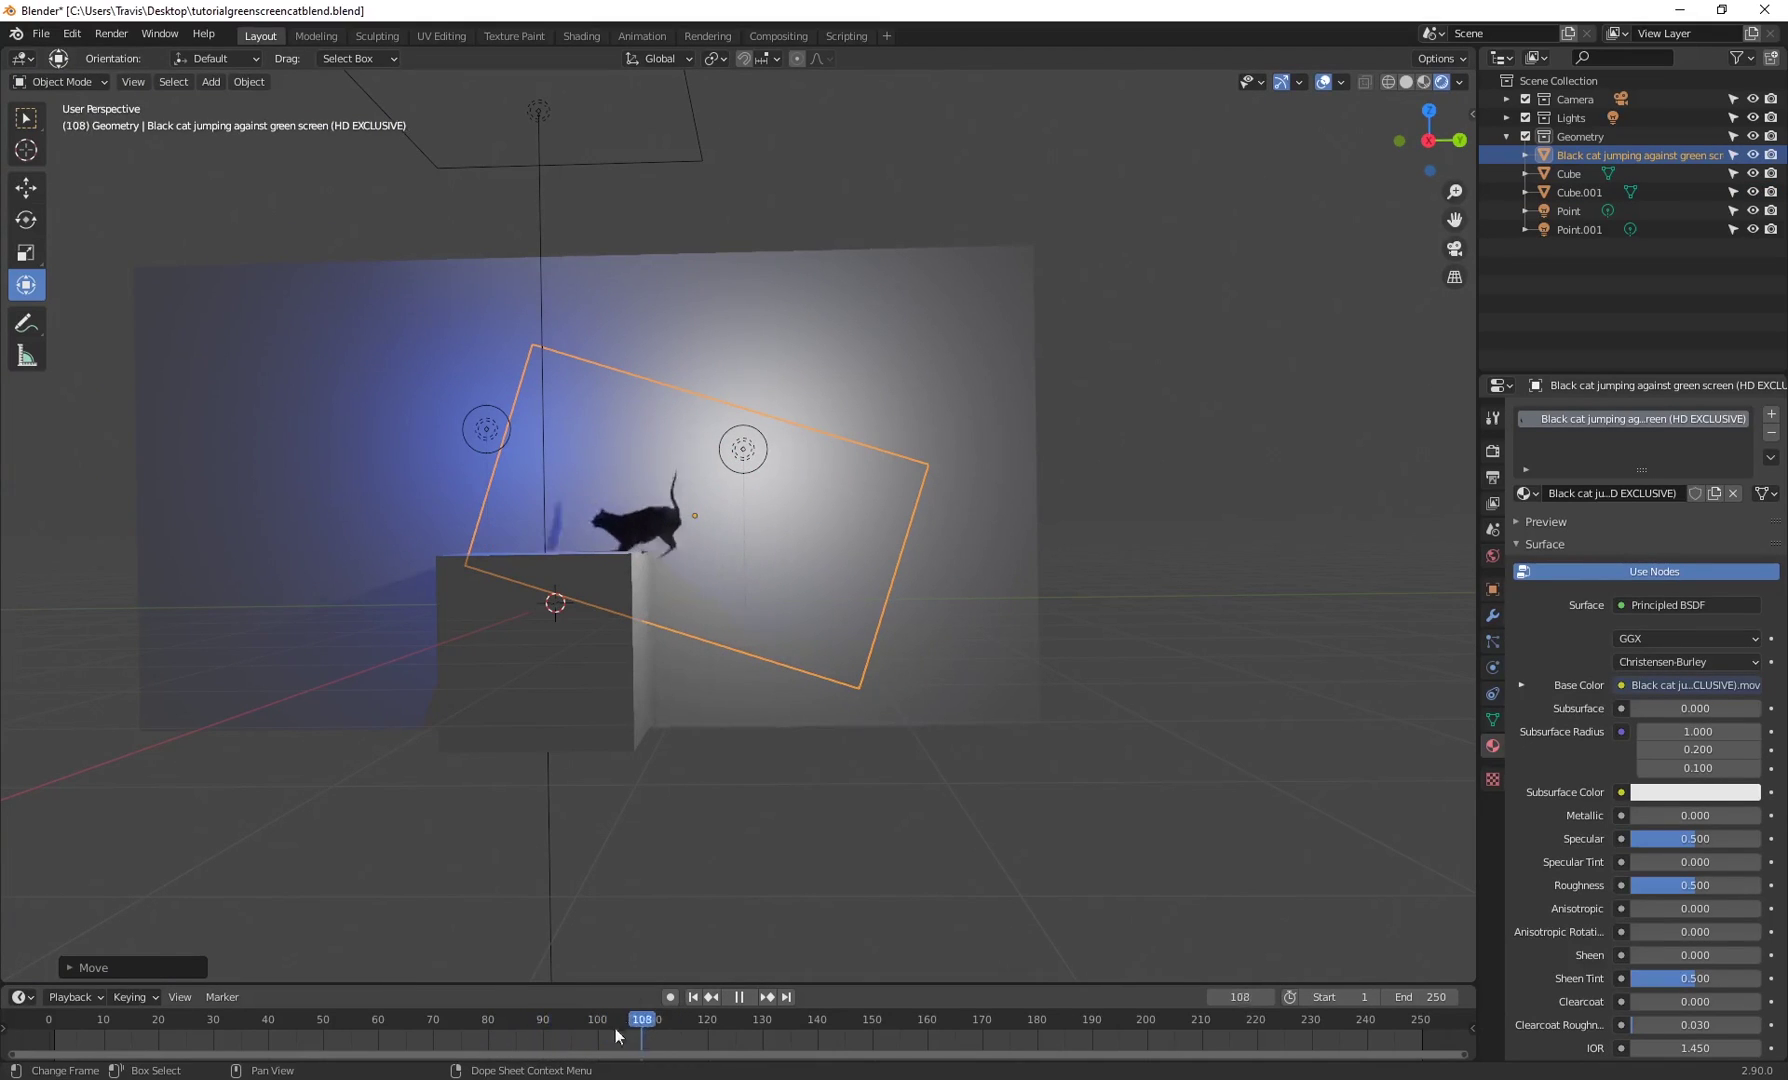
{"action": "key", "text": "Escape"}
{"action": "left_click", "coordinate": [571, 689]}
{"action": "left_click_drag", "start_coordinate": [666, 633], "coordinate": [712, 642]}
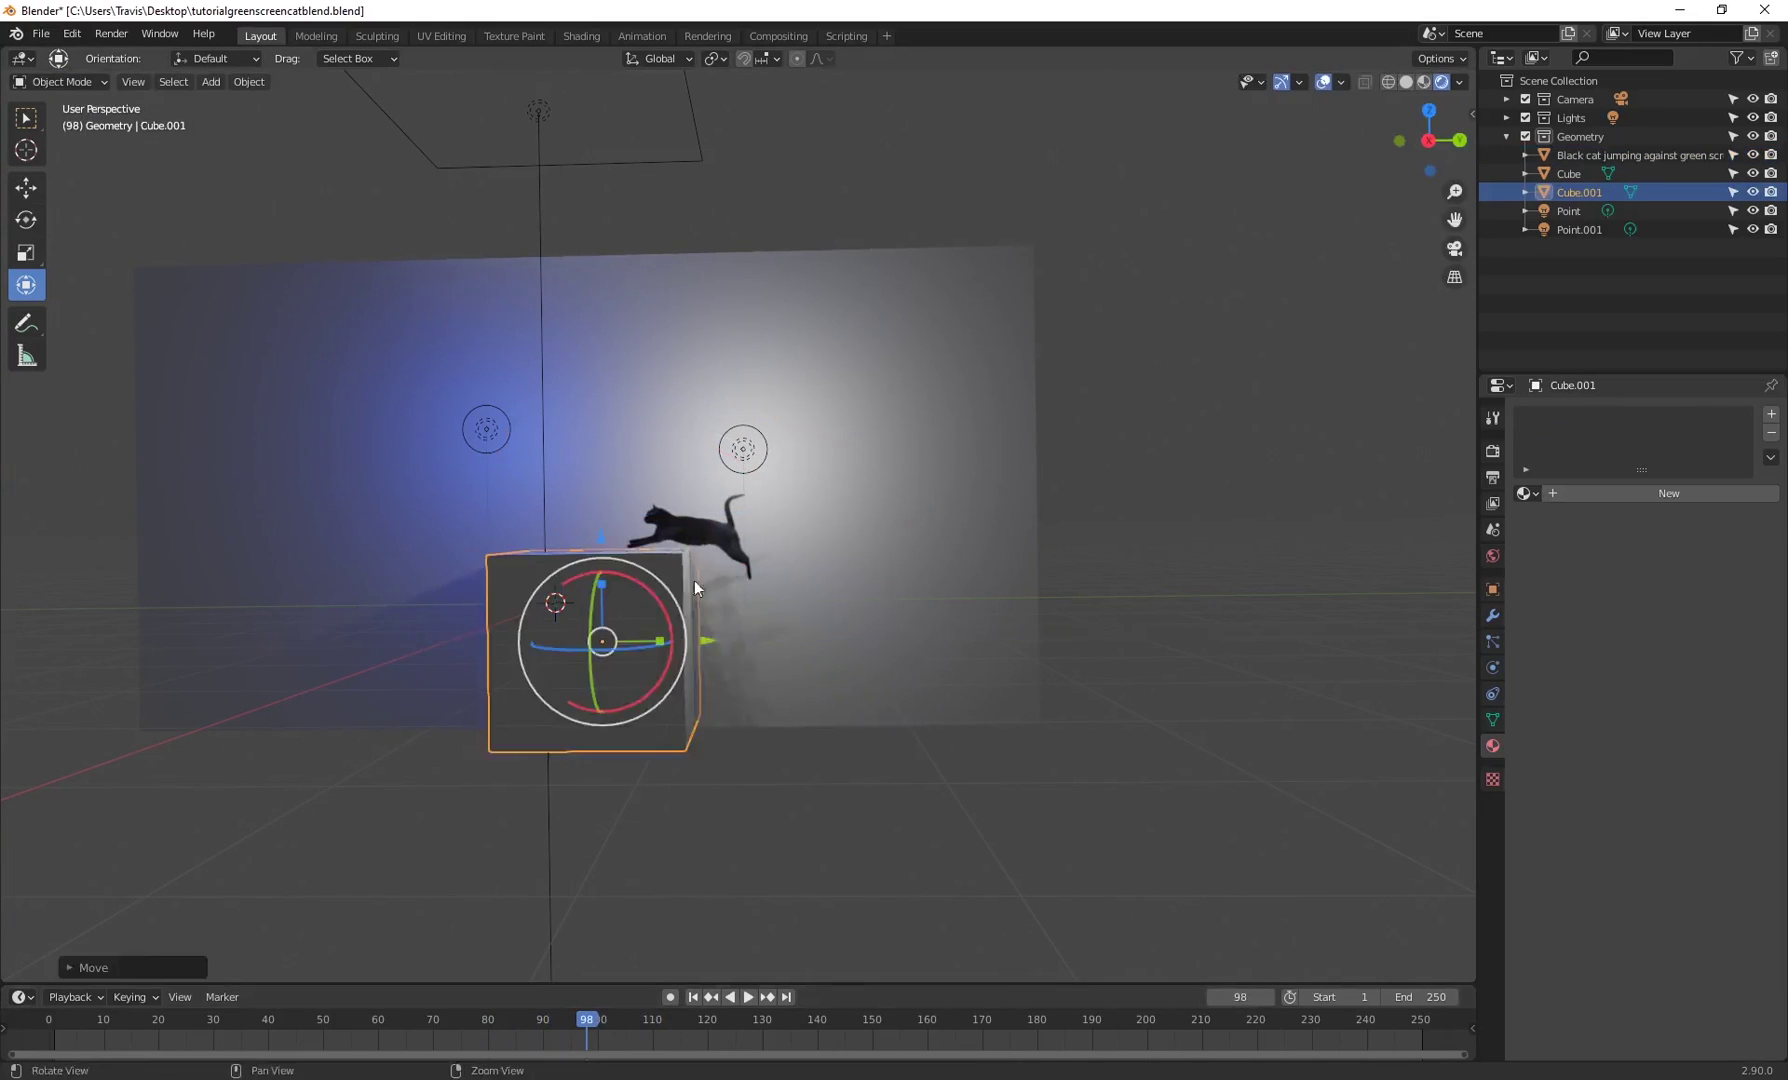
{"action": "middle_click_drag", "start_coordinate": [675, 530], "coordinate": [741, 556], "text": "shift"}
{"action": "key", "text": "Left"}
{"action": "scroll", "coordinate": [698, 566], "scroll_direction": "up", "scroll_amount": 1}
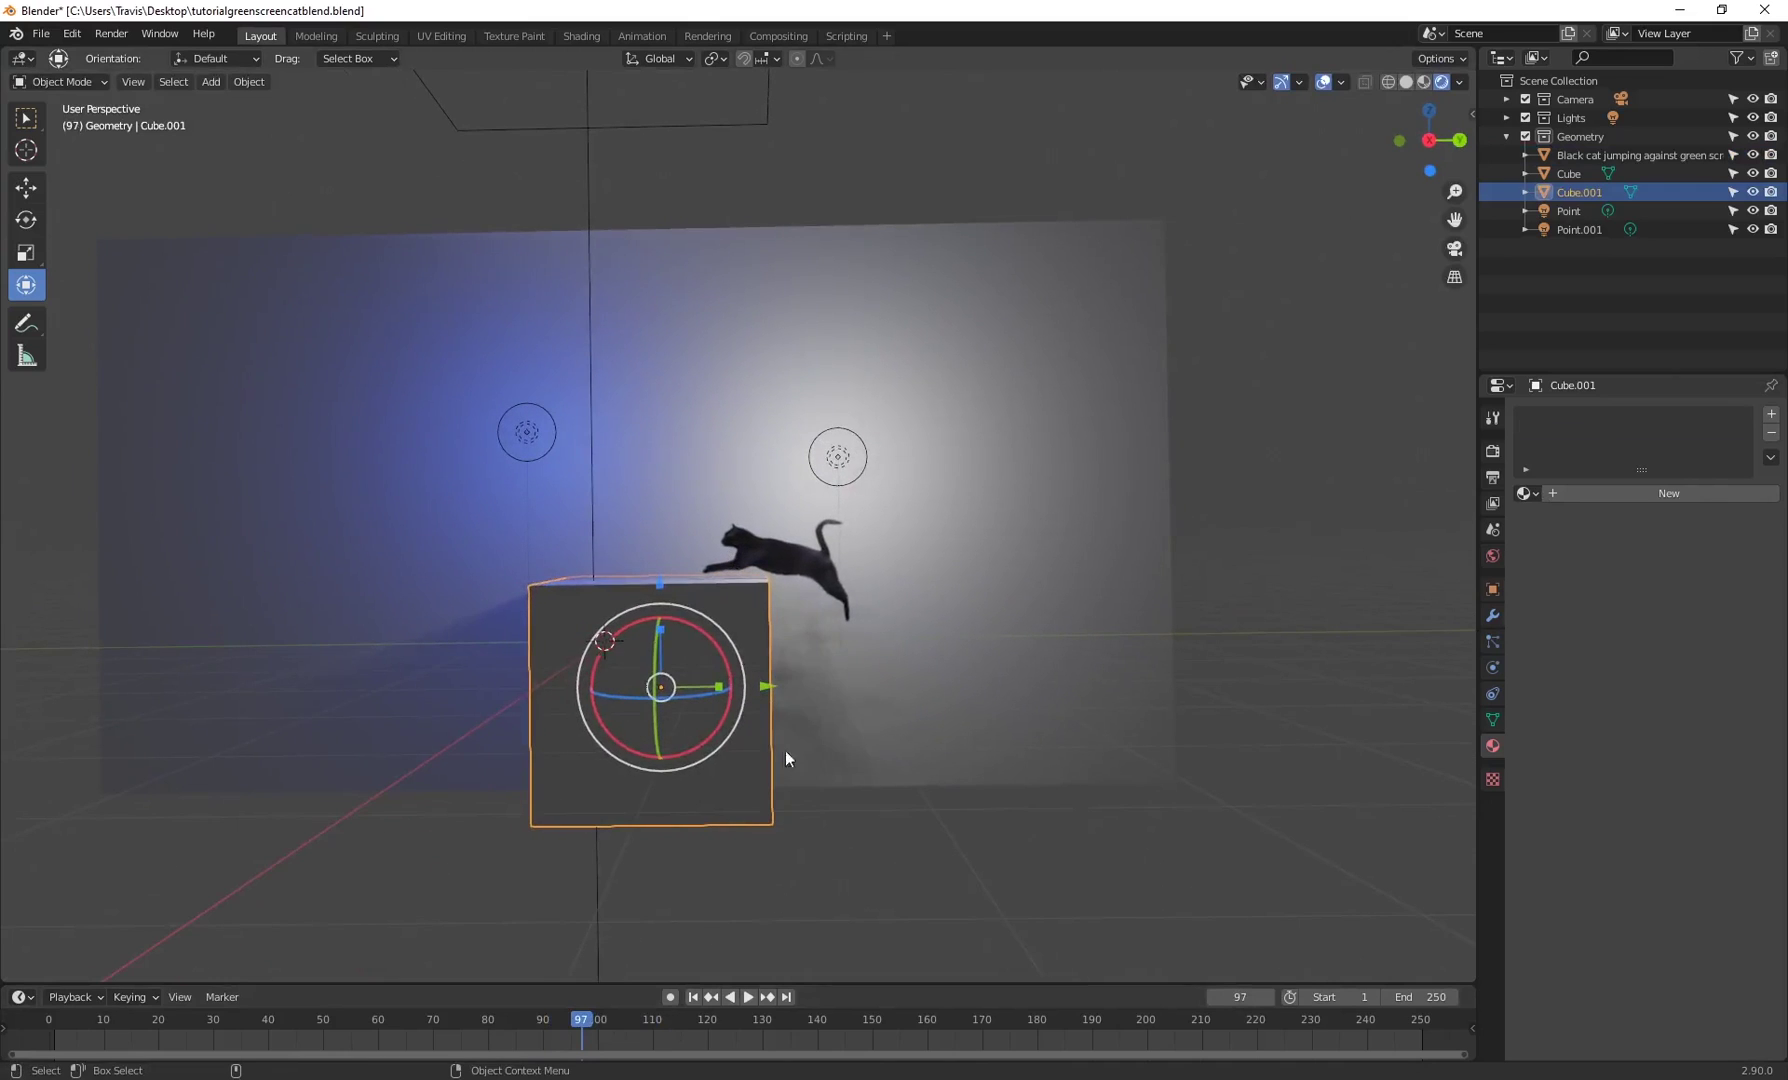
- Reduce the cat plane's tilt slightly at frame 107, and scrub through the jump to check the landing
{"action": "left_click", "coordinate": [819, 566]}
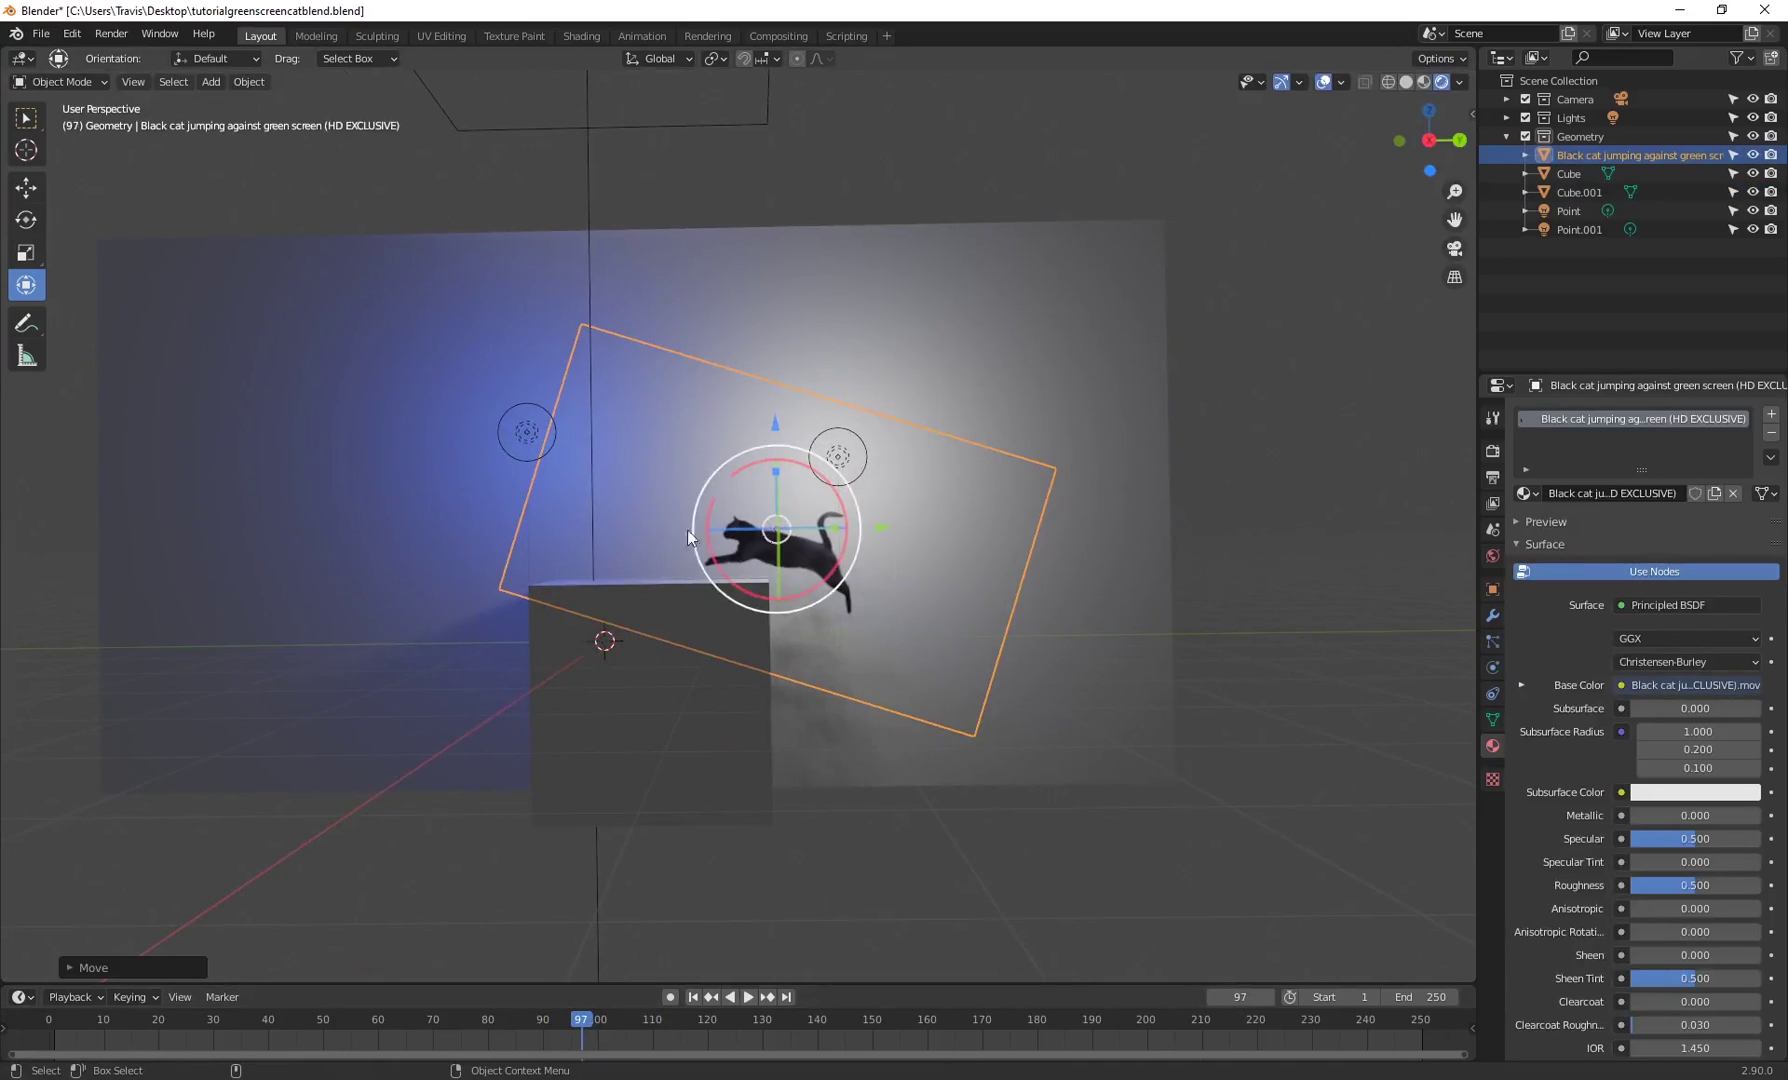
{"action": "left_click_drag", "start_coordinate": [598, 1016], "coordinate": [637, 1048]}
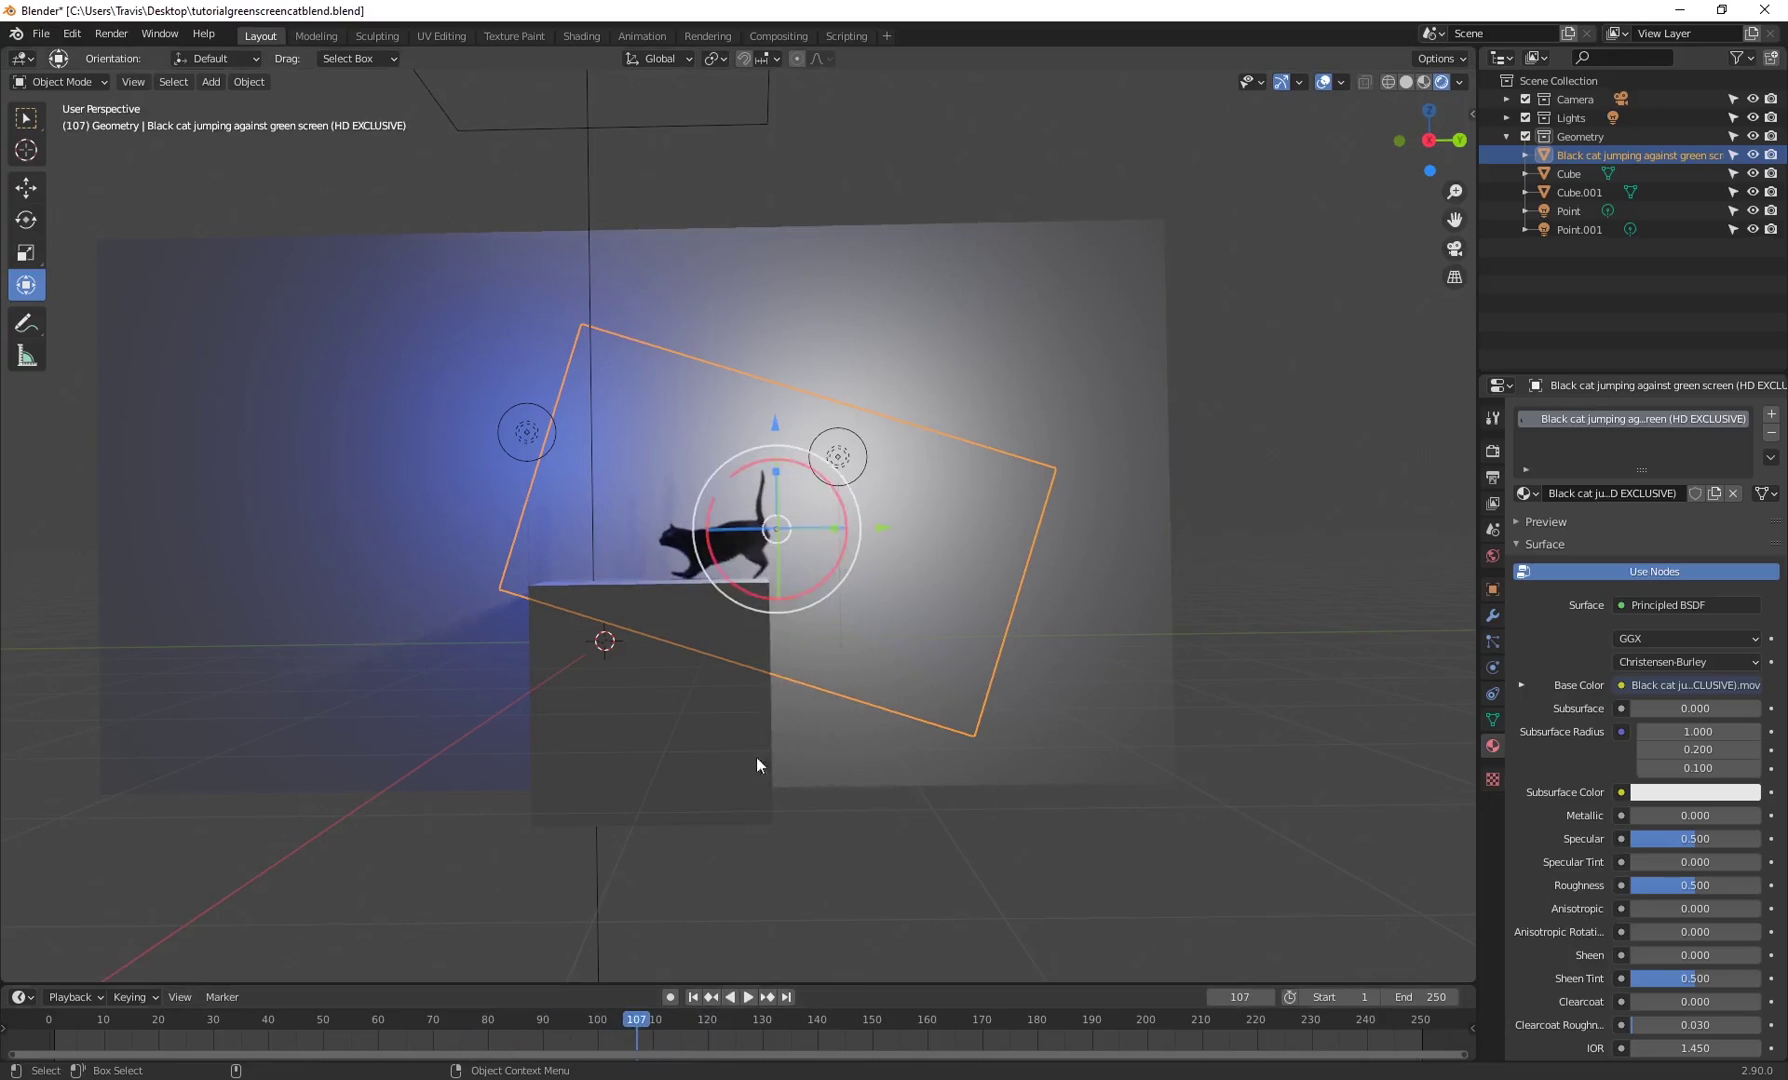
{"action": "left_click_drag", "start_coordinate": [825, 579], "coordinate": [822, 598]}
{"action": "left_click_drag", "start_coordinate": [634, 1022], "coordinate": [595, 1020]}
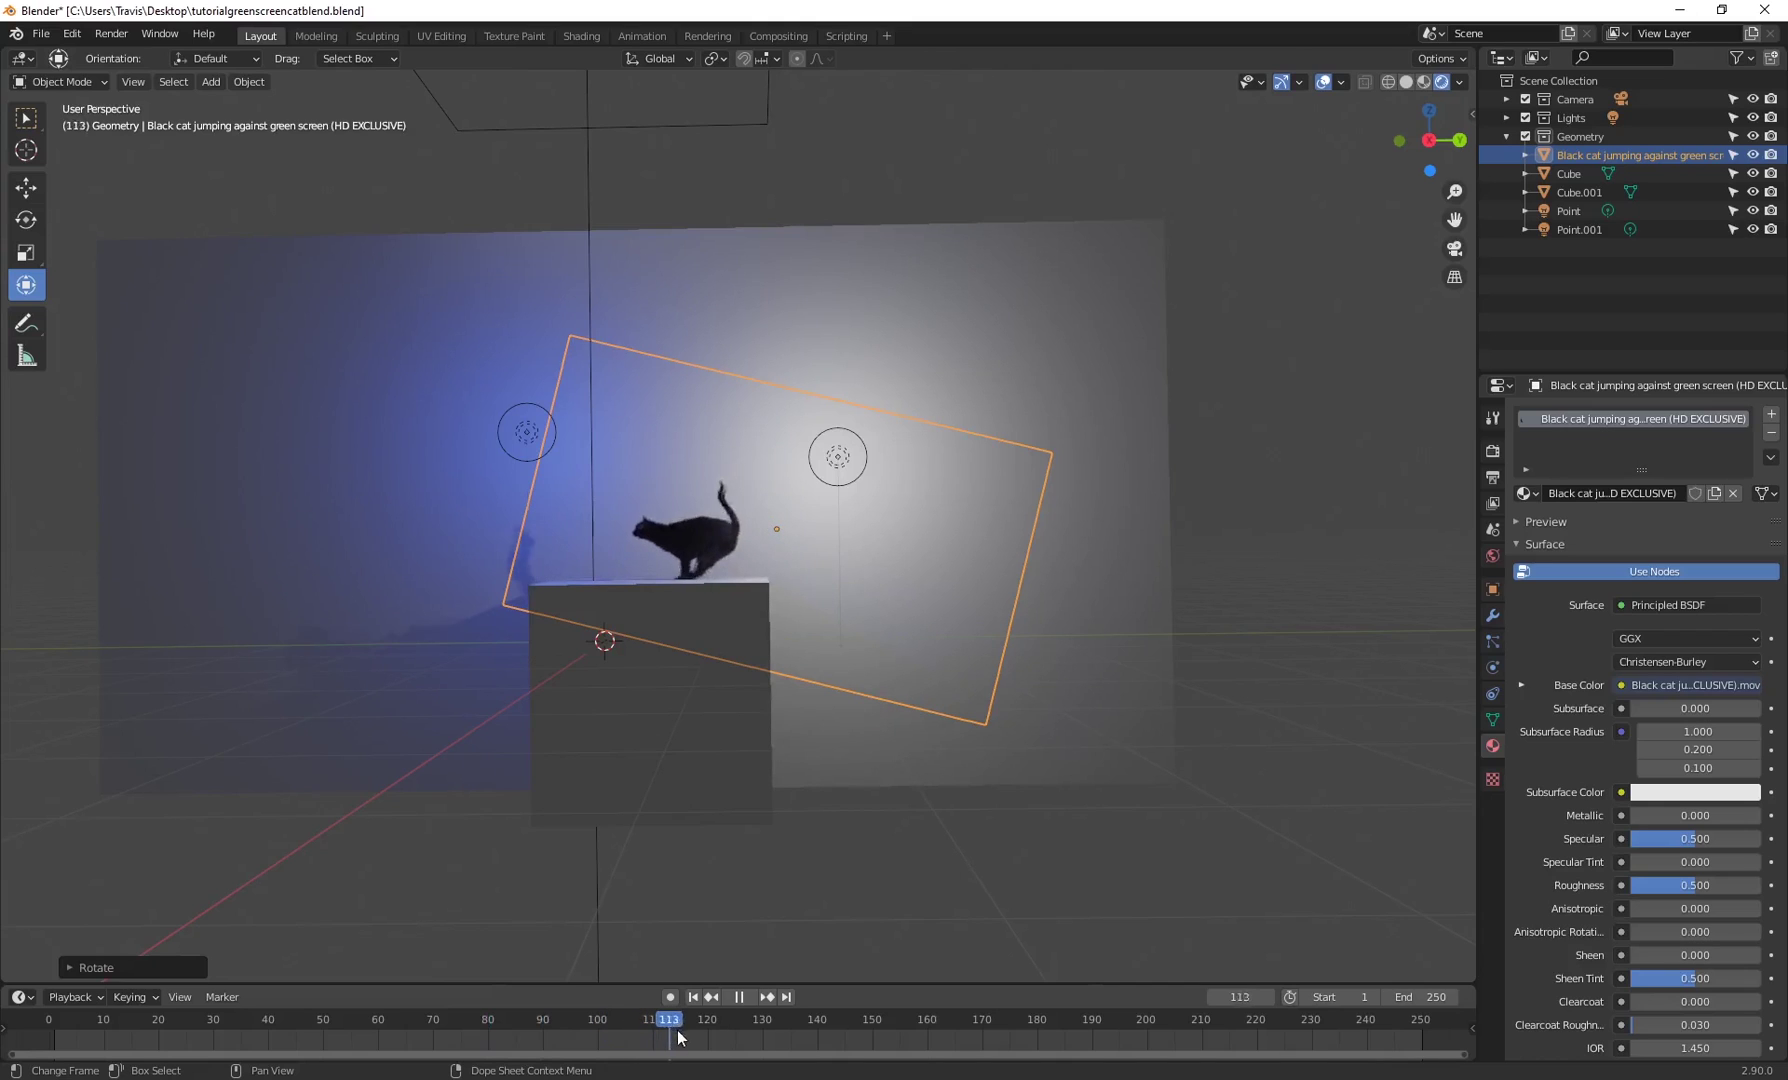
{"action": "left_click_drag", "start_coordinate": [884, 1050], "coordinate": [576, 1023]}
- Open the cat material in the Shading workspace with rendered viewport shading and set its Metallic to 0.382
{"action": "left_click", "coordinate": [590, 35]}
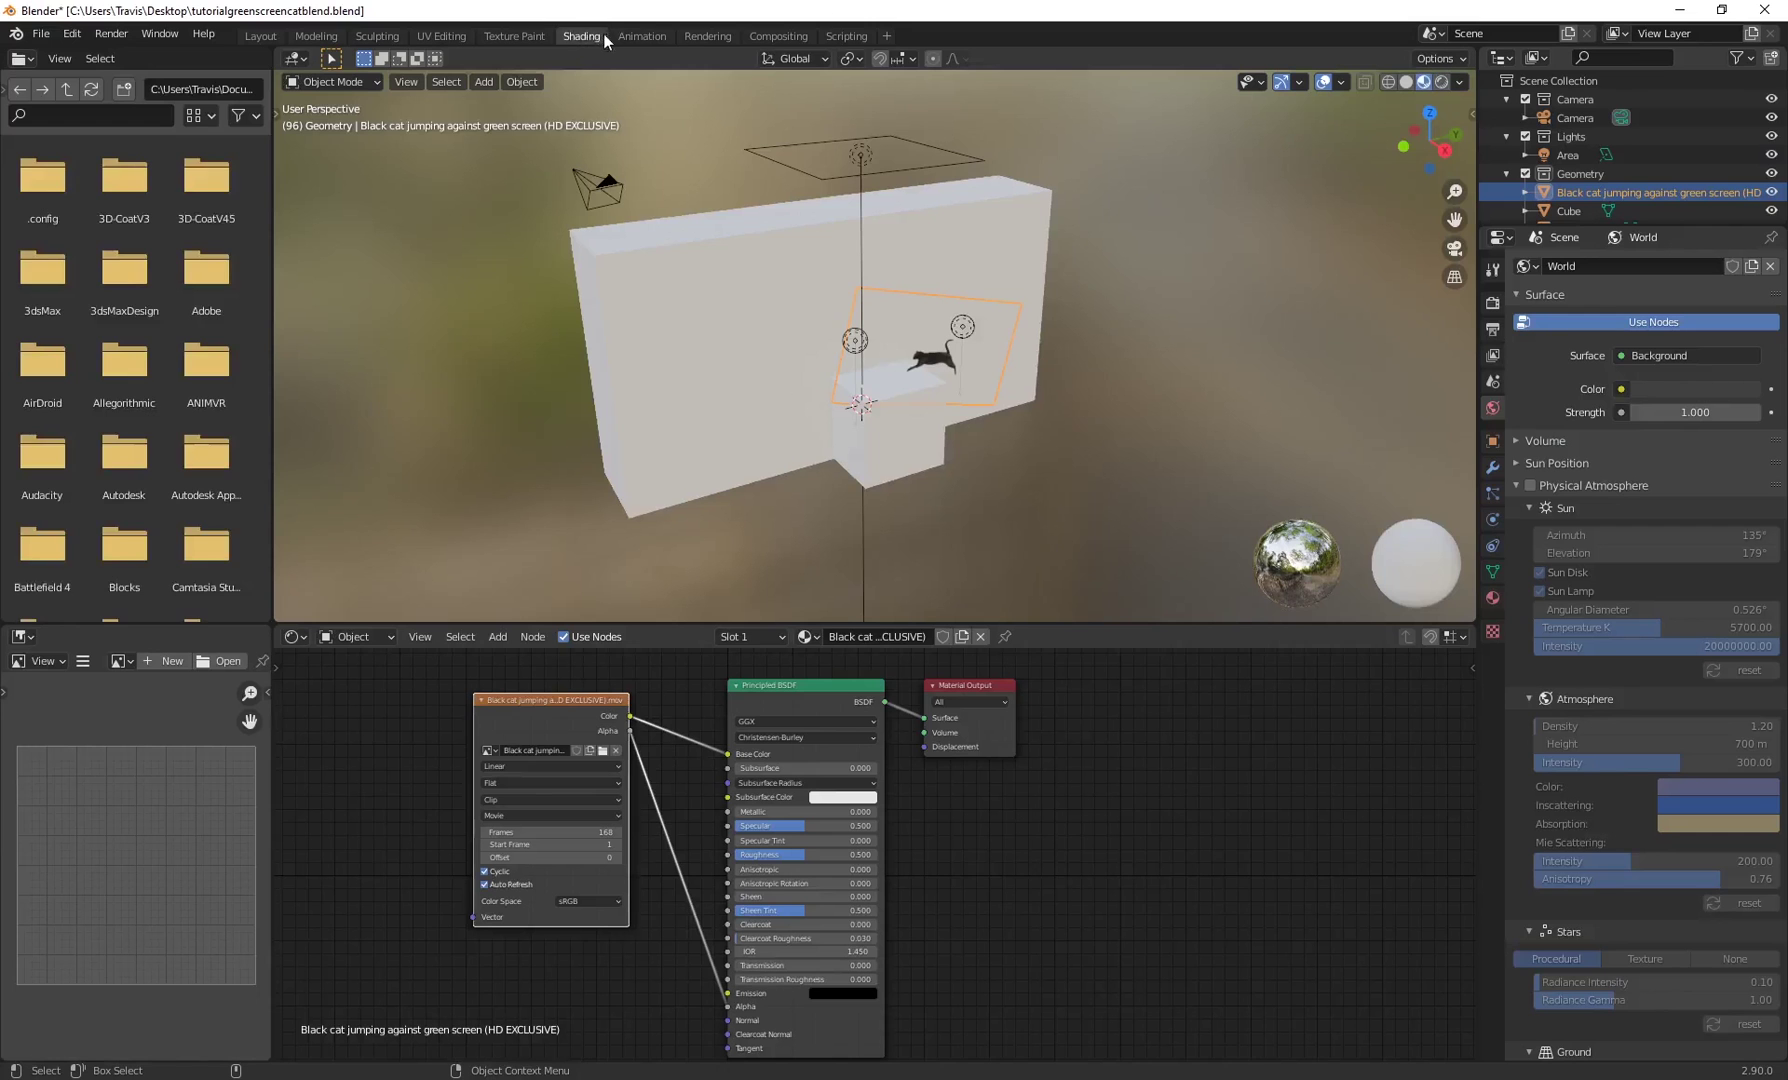
{"action": "left_click", "coordinate": [1443, 82]}
{"action": "scroll", "coordinate": [941, 373], "scroll_direction": "up", "scroll_amount": 6}
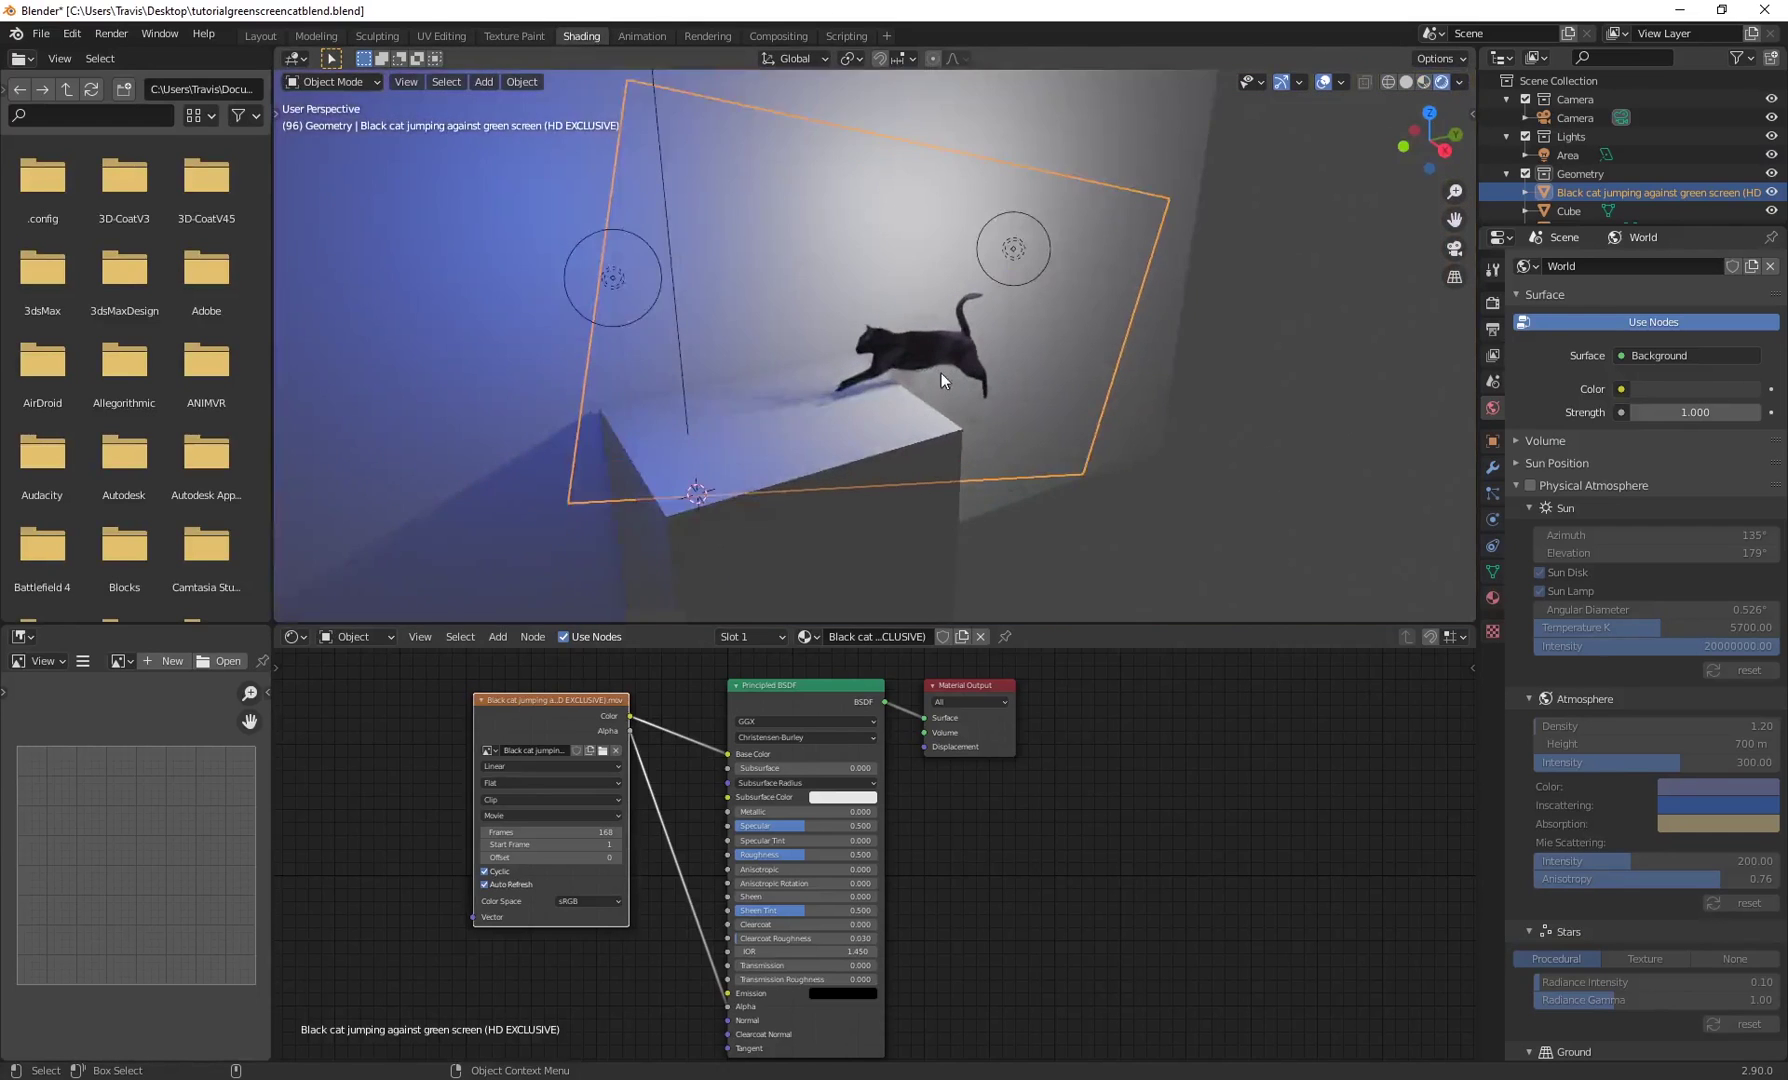
{"action": "left_click_drag", "start_coordinate": [764, 811], "coordinate": [794, 811]}
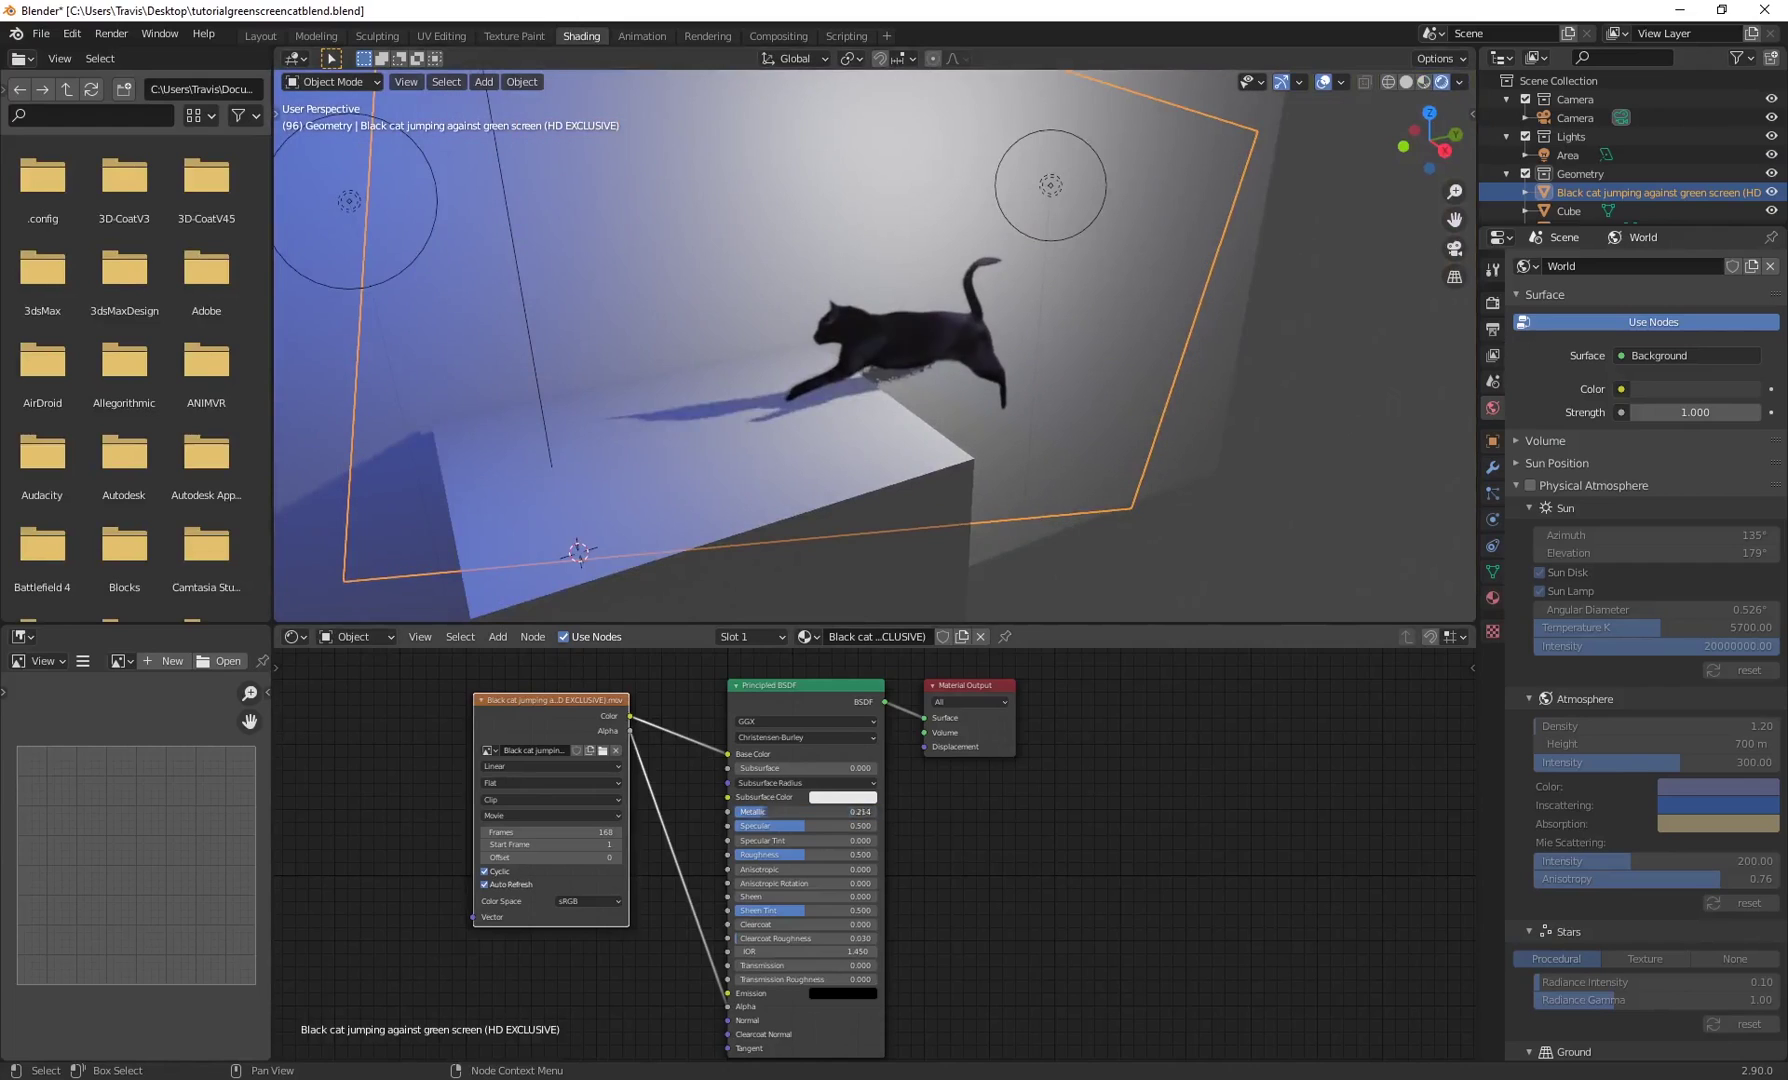
{"action": "scroll", "coordinate": [897, 291], "scroll_direction": "up", "scroll_amount": 5}
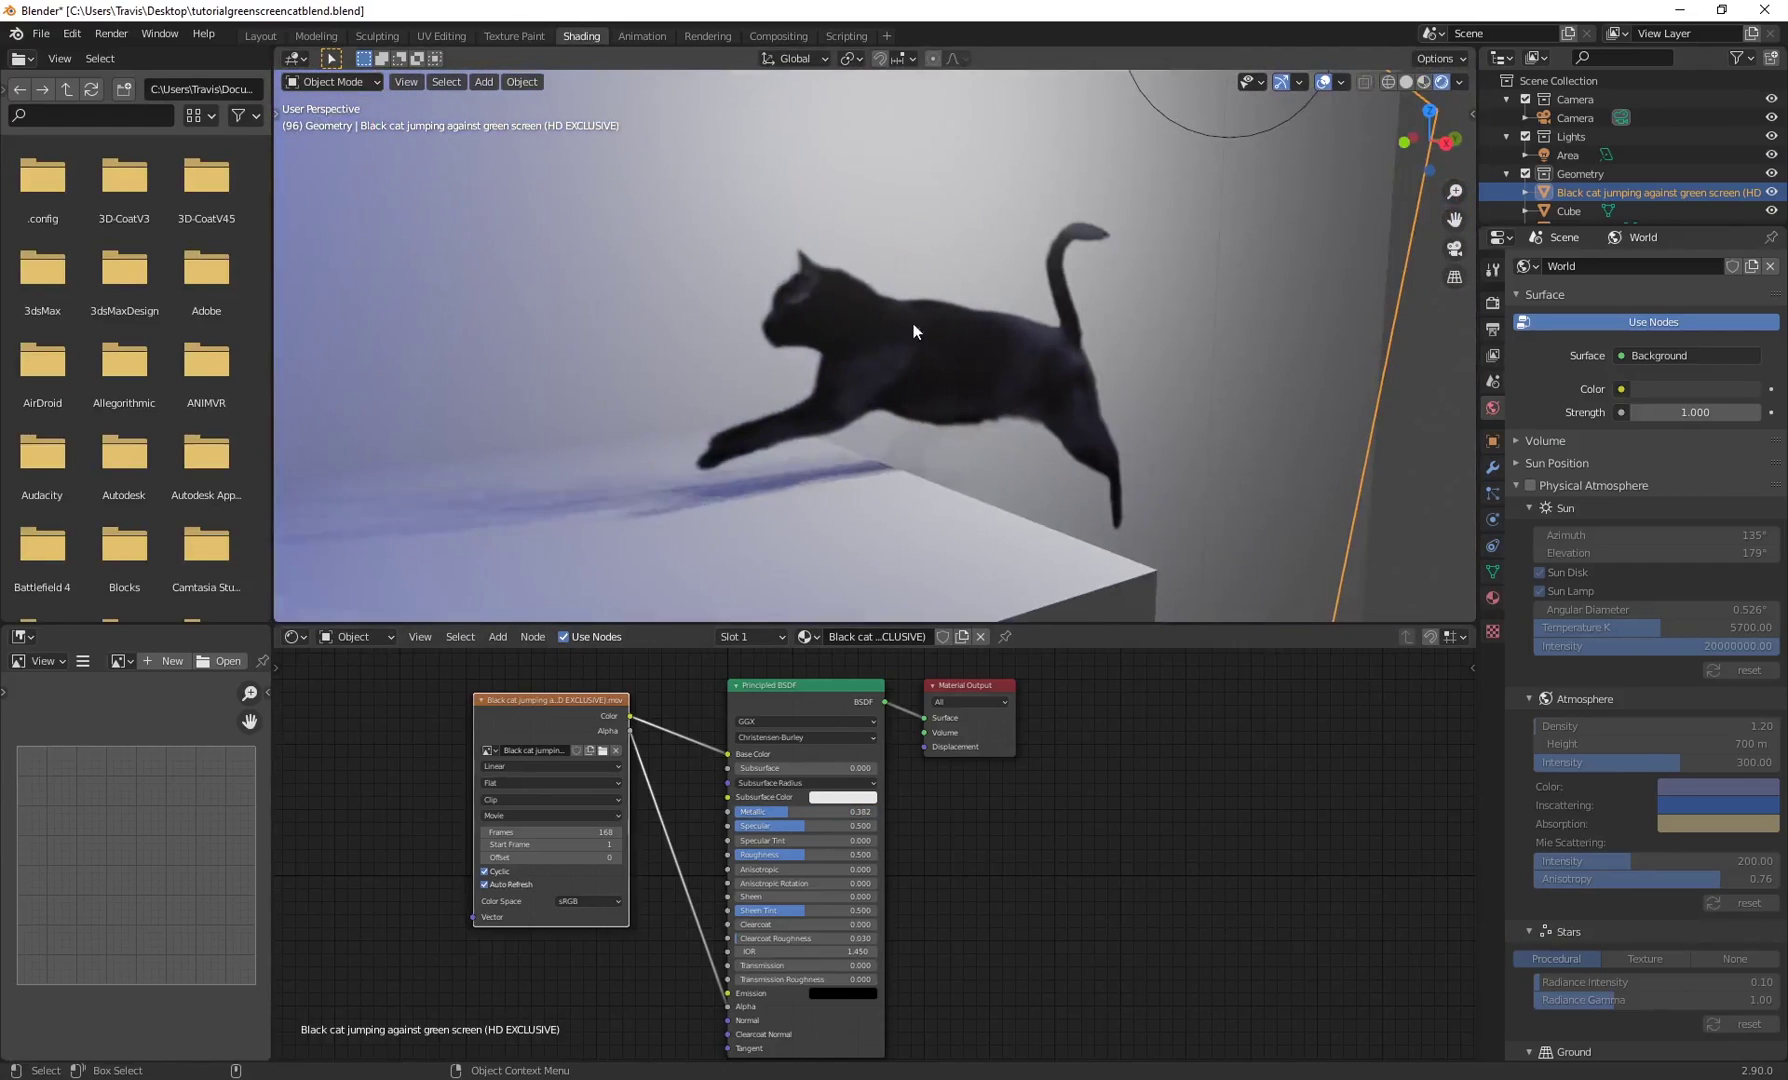
- Set the cat material's Roughness to 0.373 and check the lit cat from the front
{"action": "mouse_move", "coordinate": [788, 852]}
{"action": "left_mouse_down"}
{"action": "mouse_move", "coordinate": [813, 854]}
{"action": "mouse_move", "coordinate": [788, 854]}
{"action": "left_mouse_up"}
{"action": "scroll", "coordinate": [856, 415], "scroll_direction": "down", "scroll_amount": 5}
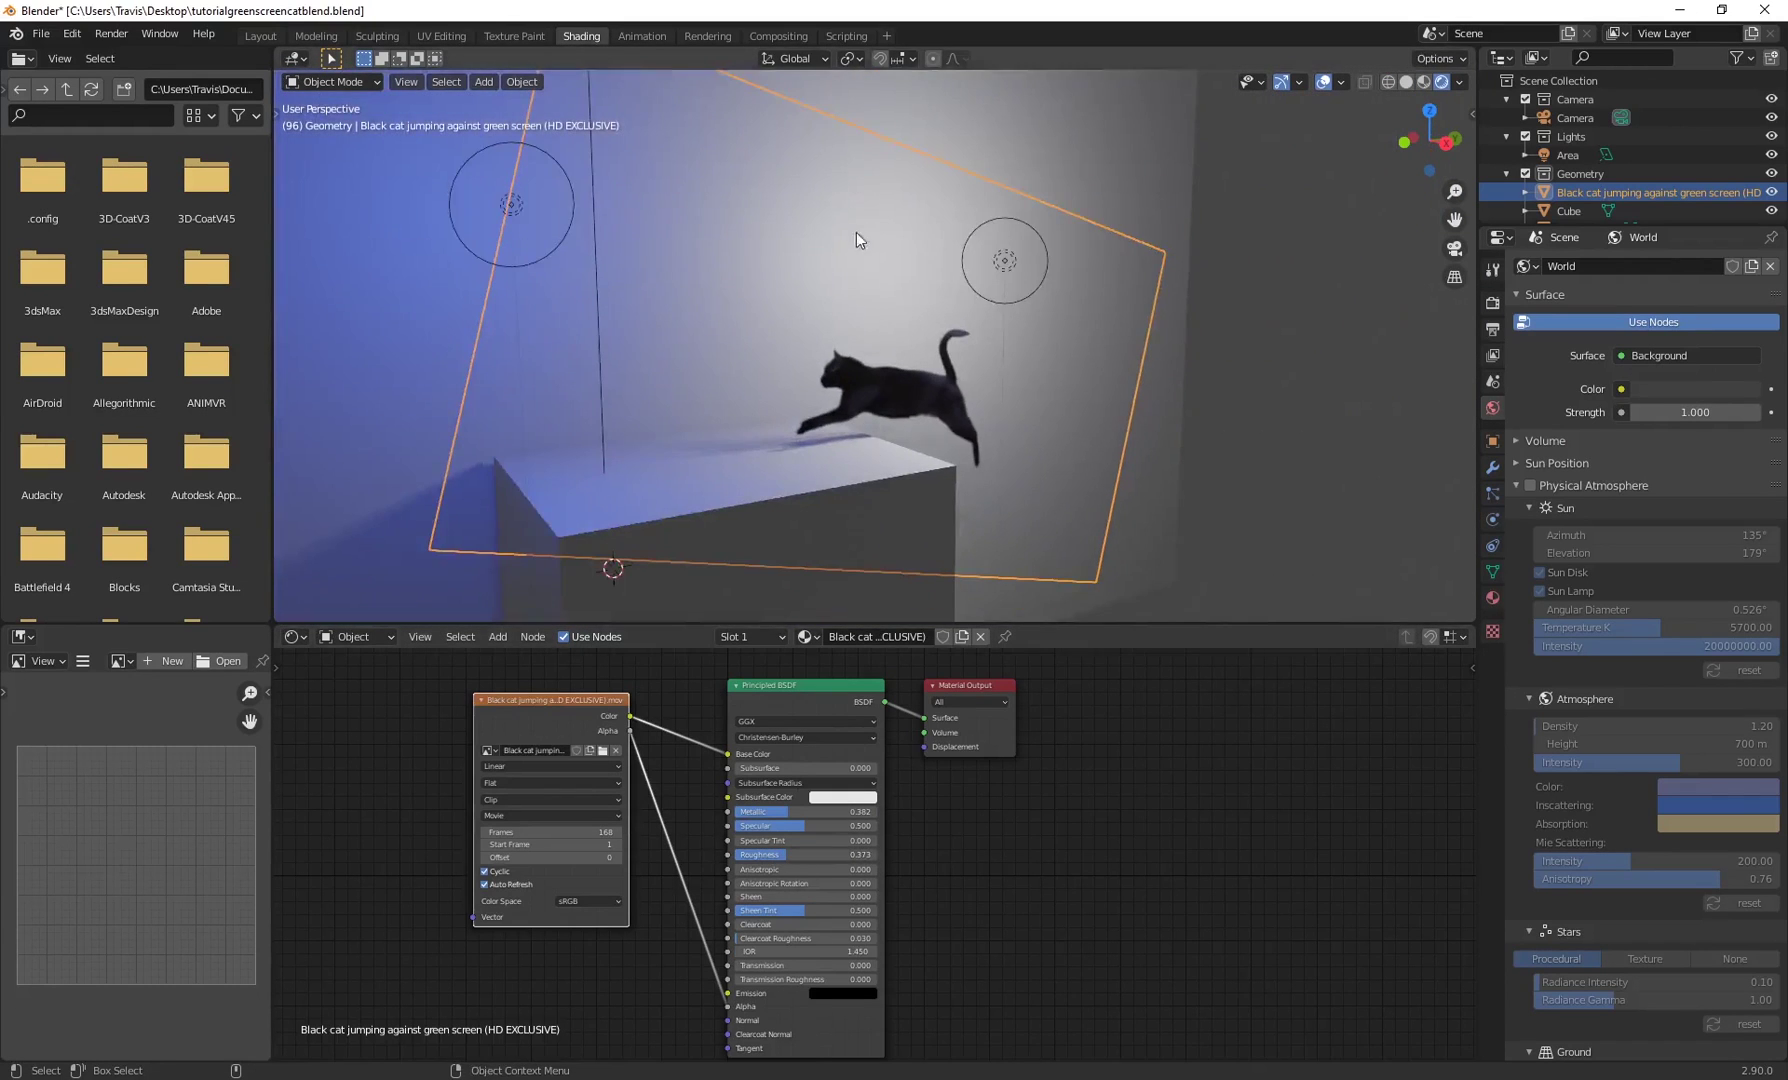
{"action": "scroll", "coordinate": [862, 290], "scroll_direction": "down", "scroll_amount": 3}
{"action": "middle_click_drag", "start_coordinate": [867, 330], "coordinate": [793, 332]}
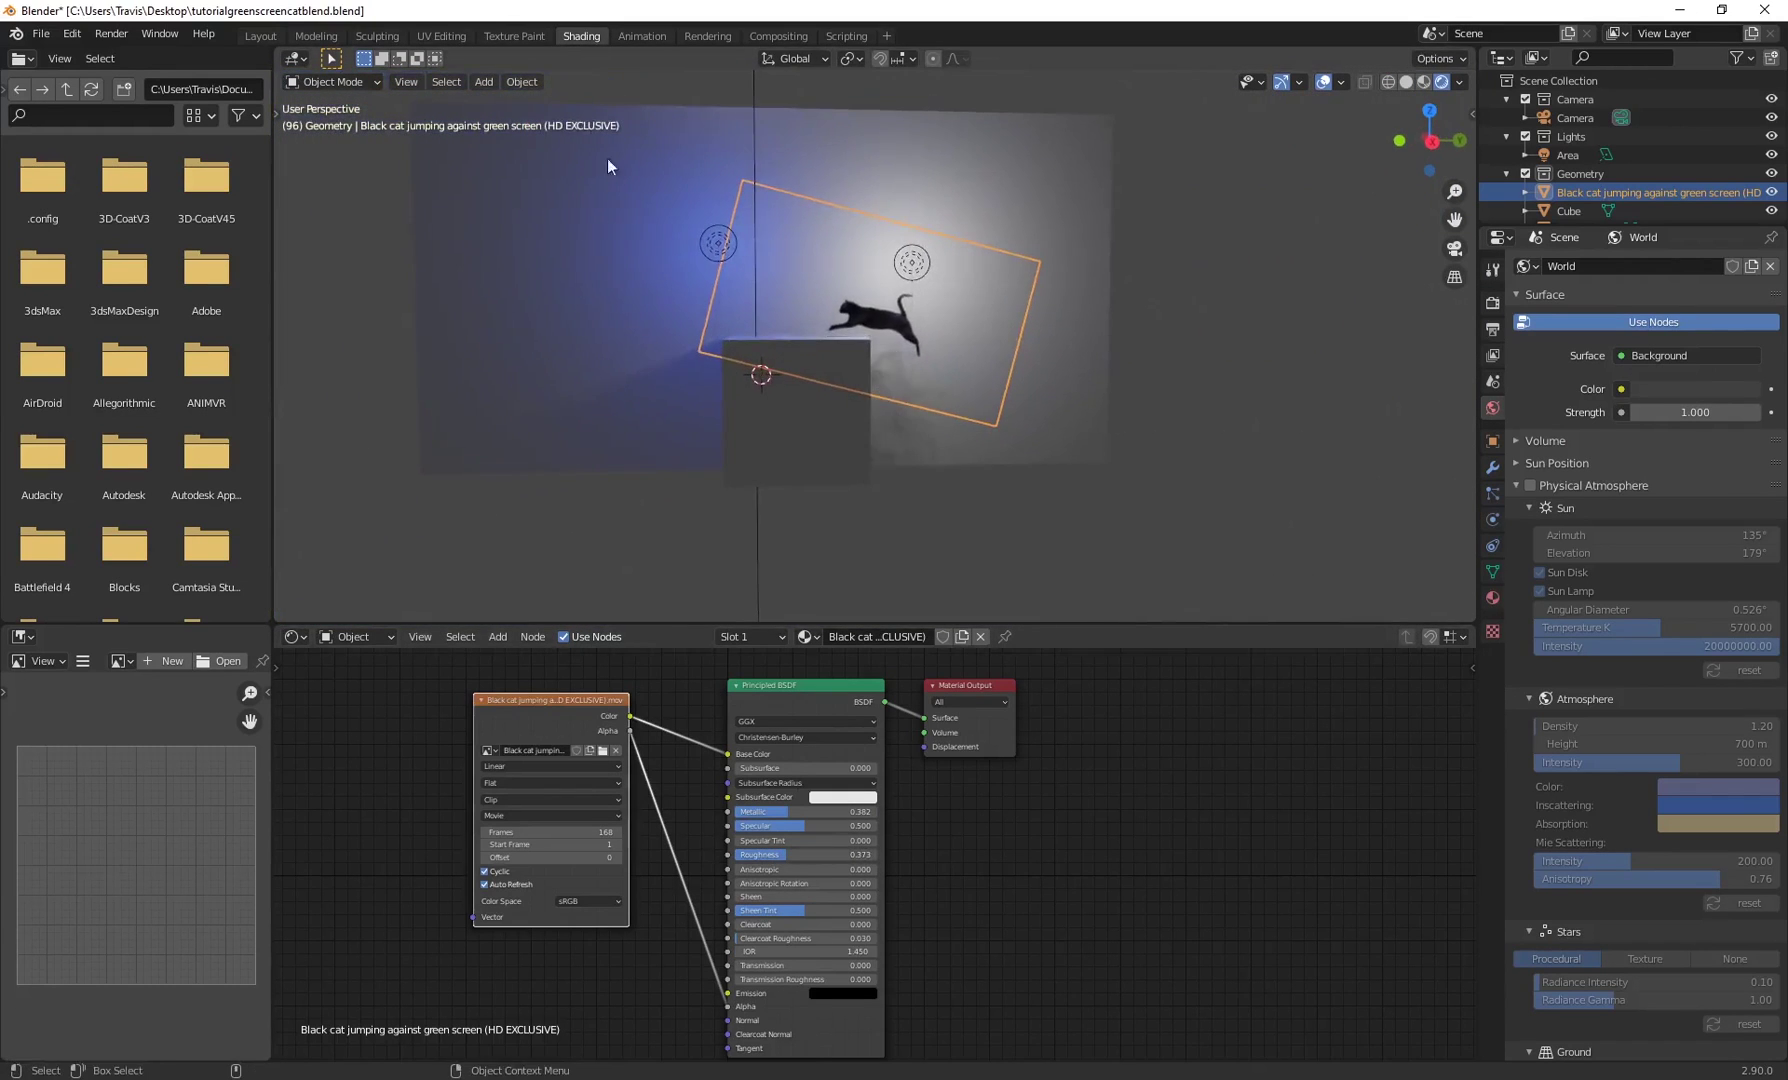
- Return to the Layout workspace, play the jump onto the cube to frame 110, and deselect the cat plane
{"action": "left_click", "coordinate": [260, 35]}
{"action": "key", "text": "space"}
{"action": "left_click_drag", "start_coordinate": [432, 1018], "coordinate": [488, 1022]}
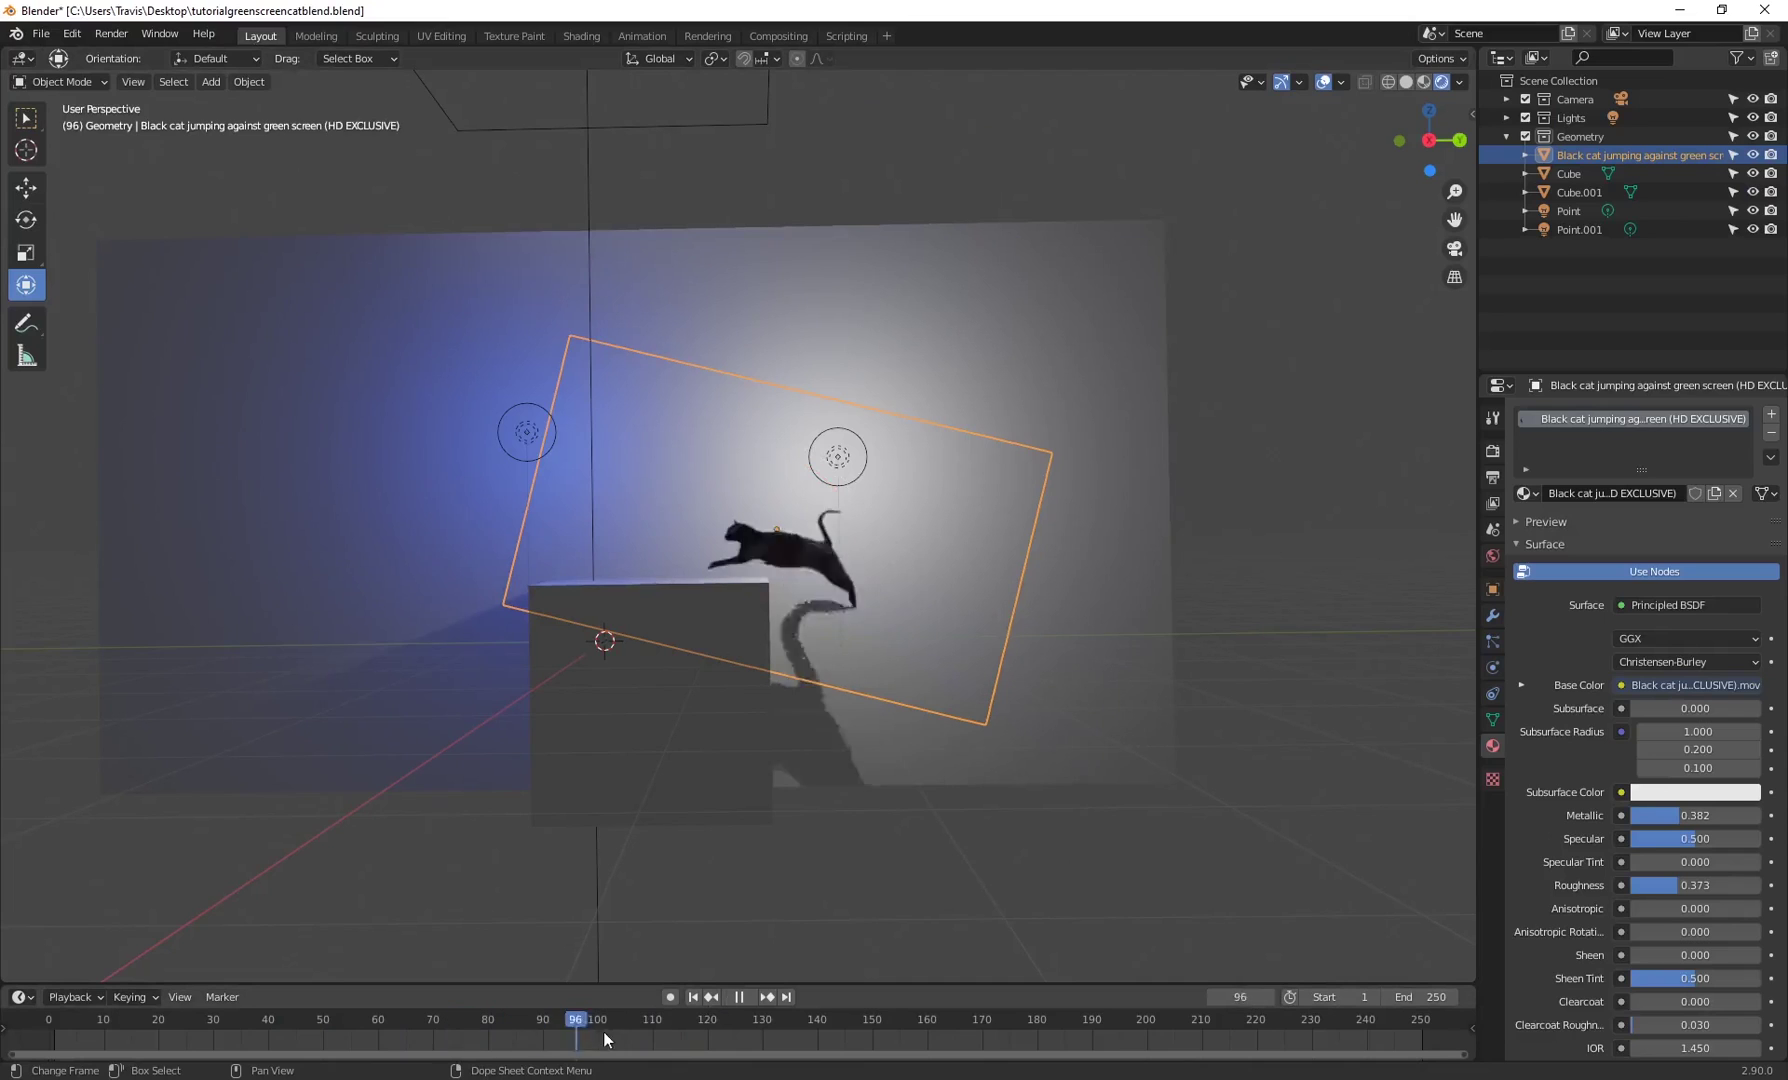
{"action": "key", "text": "space"}
{"action": "left_click", "coordinate": [1295, 577]}
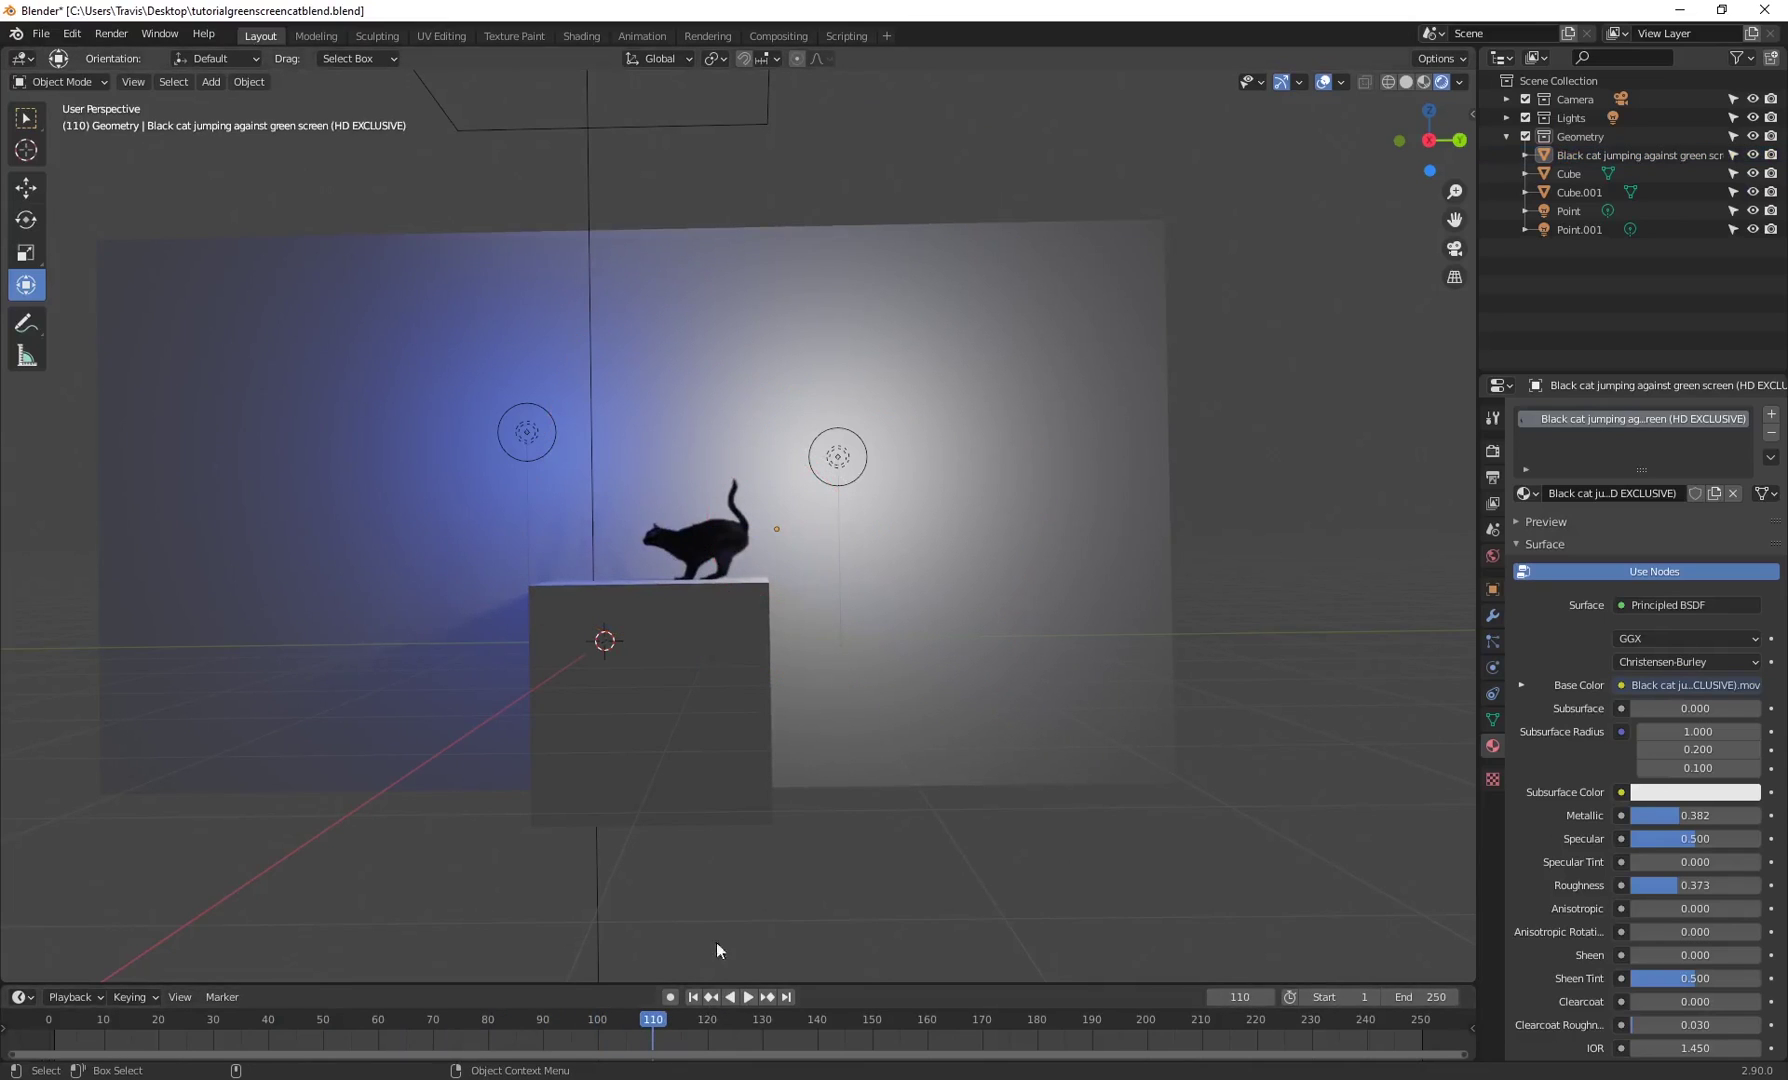
- Replay the jump in a continuous playback, hide the viewport overlays, and restart from just before the leap
{"action": "key", "text": "space"}
{"action": "left_click_drag", "start_coordinate": [652, 1017], "coordinate": [400, 1022]}
{"action": "left_click", "coordinate": [739, 999]}
{"action": "middle_click_drag", "start_coordinate": [819, 750], "coordinate": [879, 759], "text": "shift"}
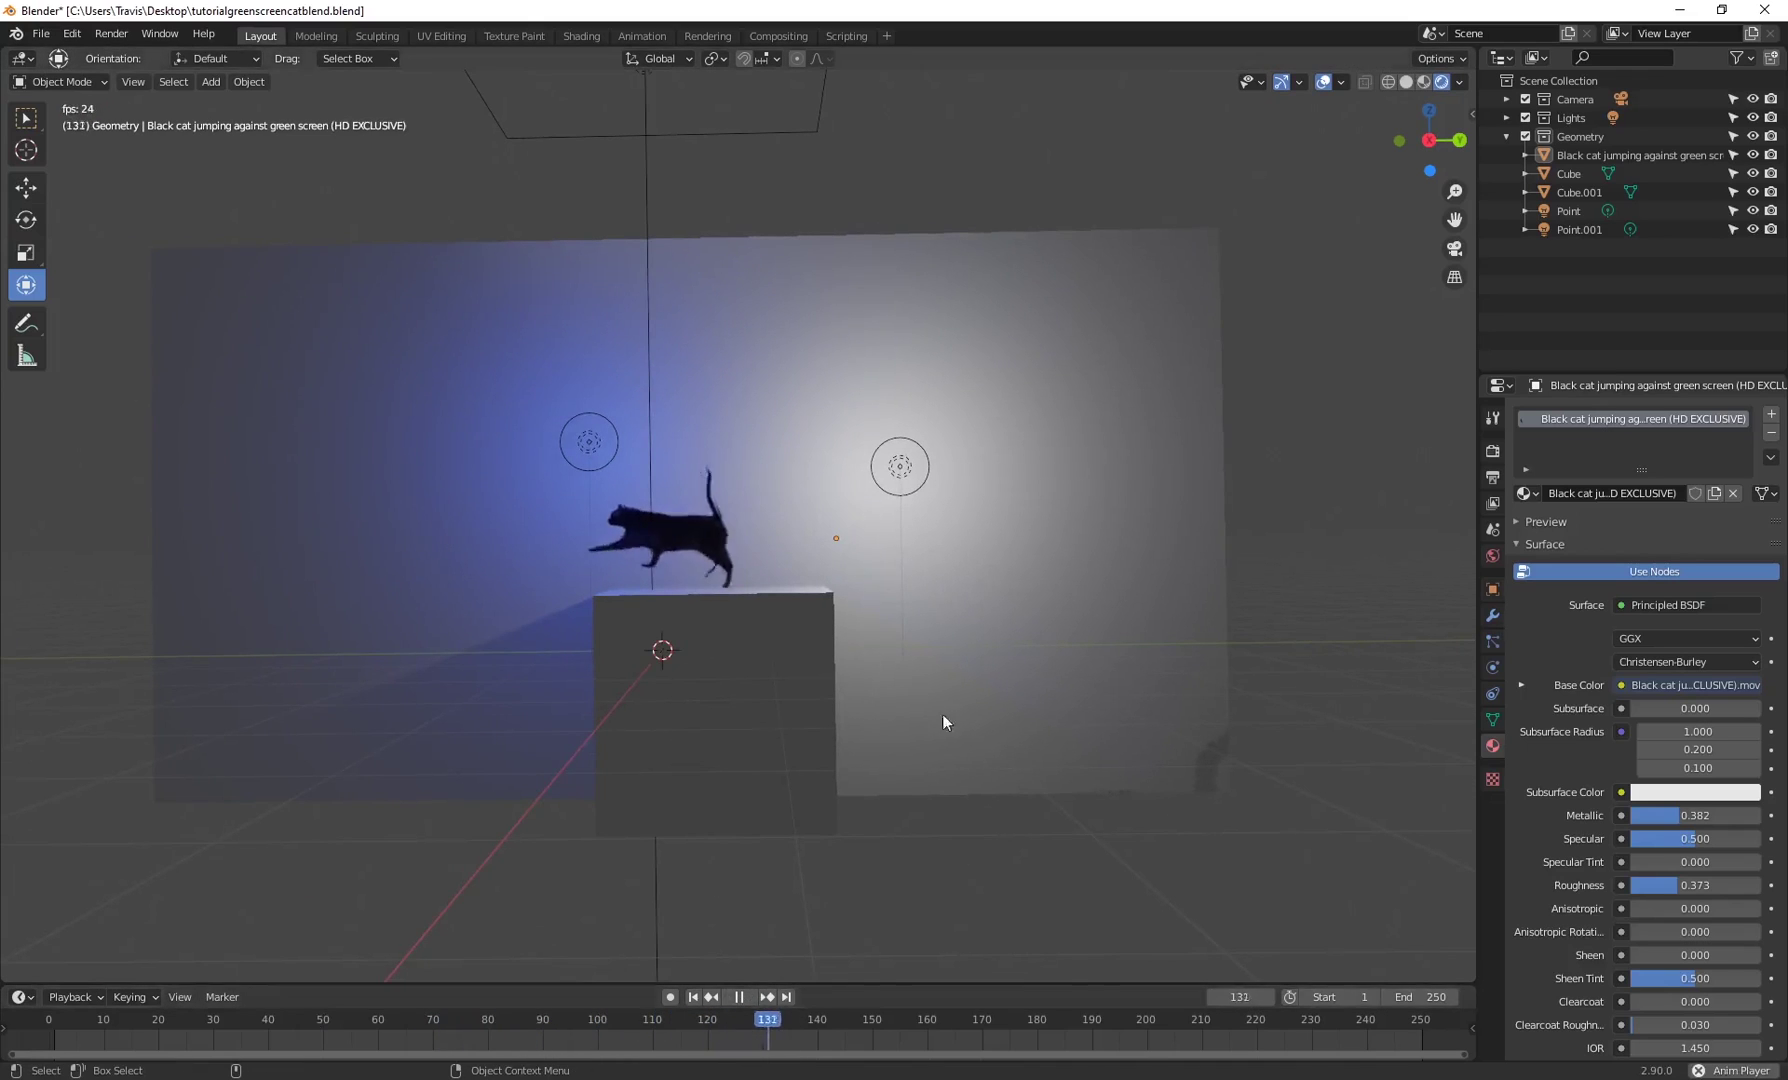
{"action": "left_click", "coordinate": [1325, 84]}
{"action": "left_click", "coordinate": [454, 1018]}
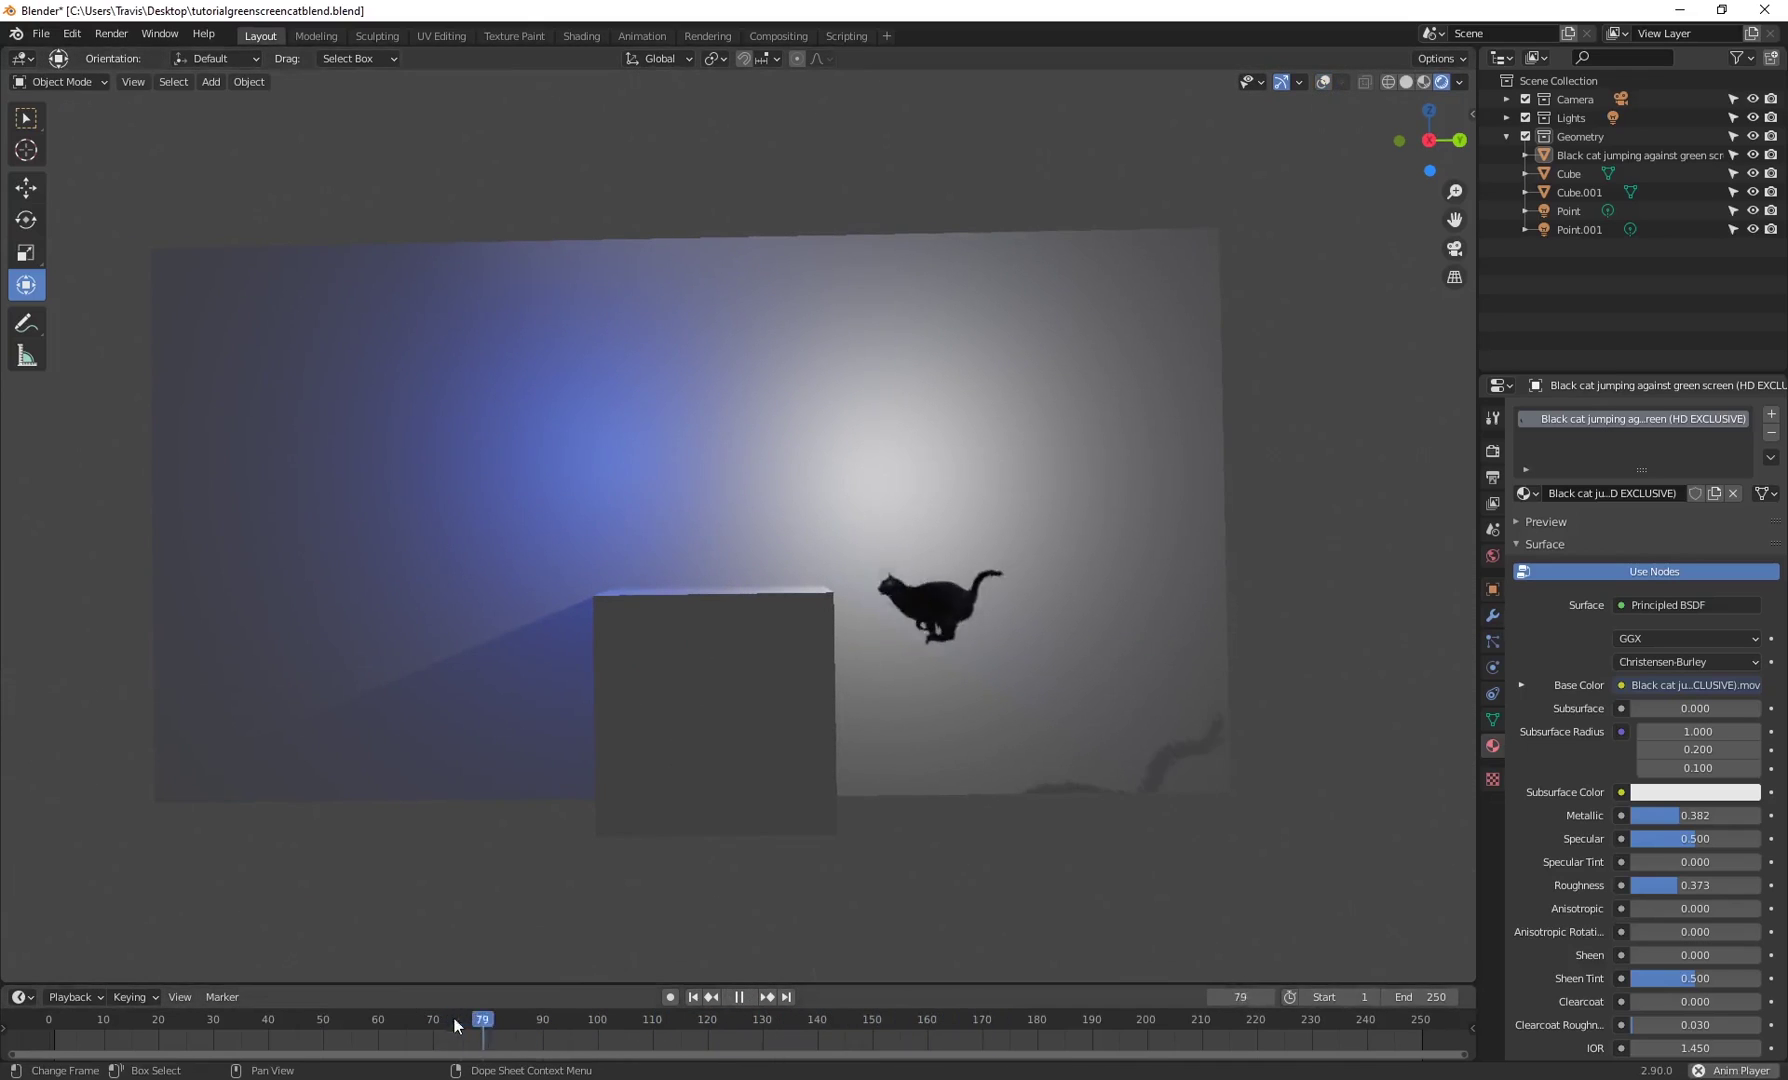
- Watch the cat's jump onto the cube from closer up and stop the playback
{"action": "scroll", "coordinate": [640, 601], "scroll_direction": "up", "scroll_amount": 1}
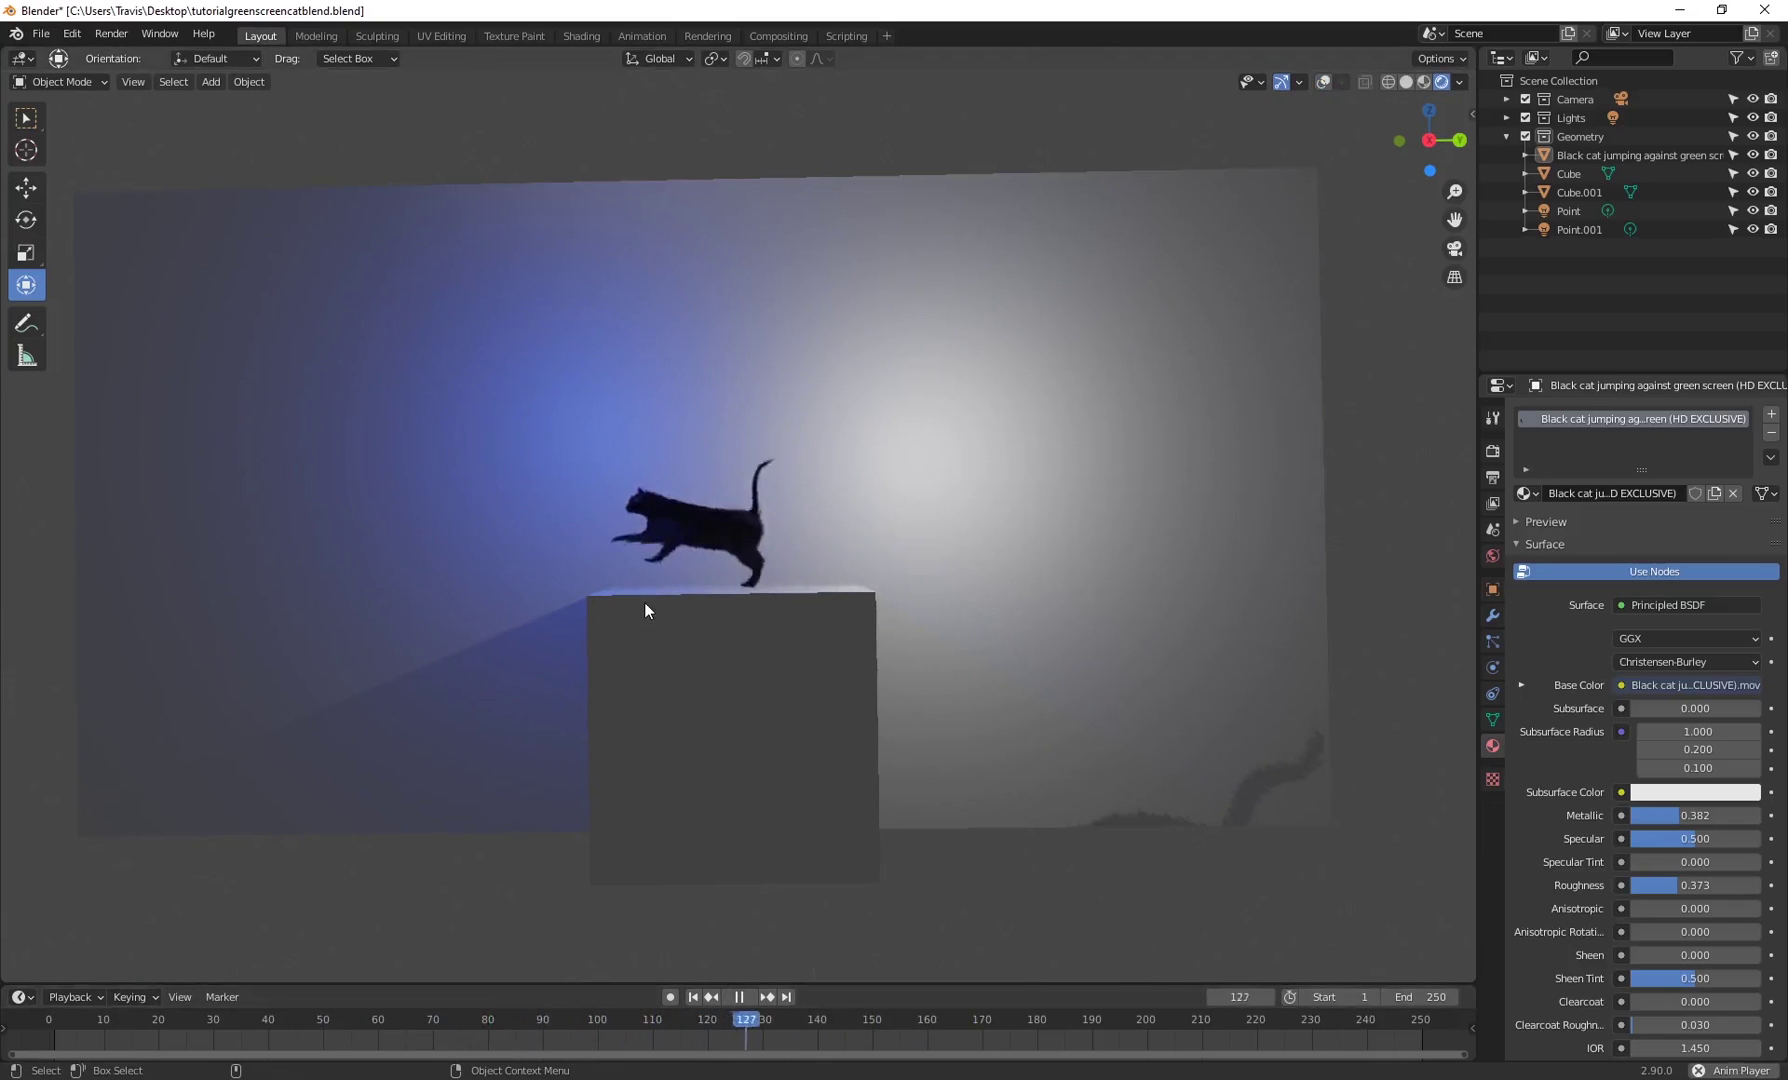
{"action": "scroll", "coordinate": [638, 622], "scroll_direction": "up", "scroll_amount": 1}
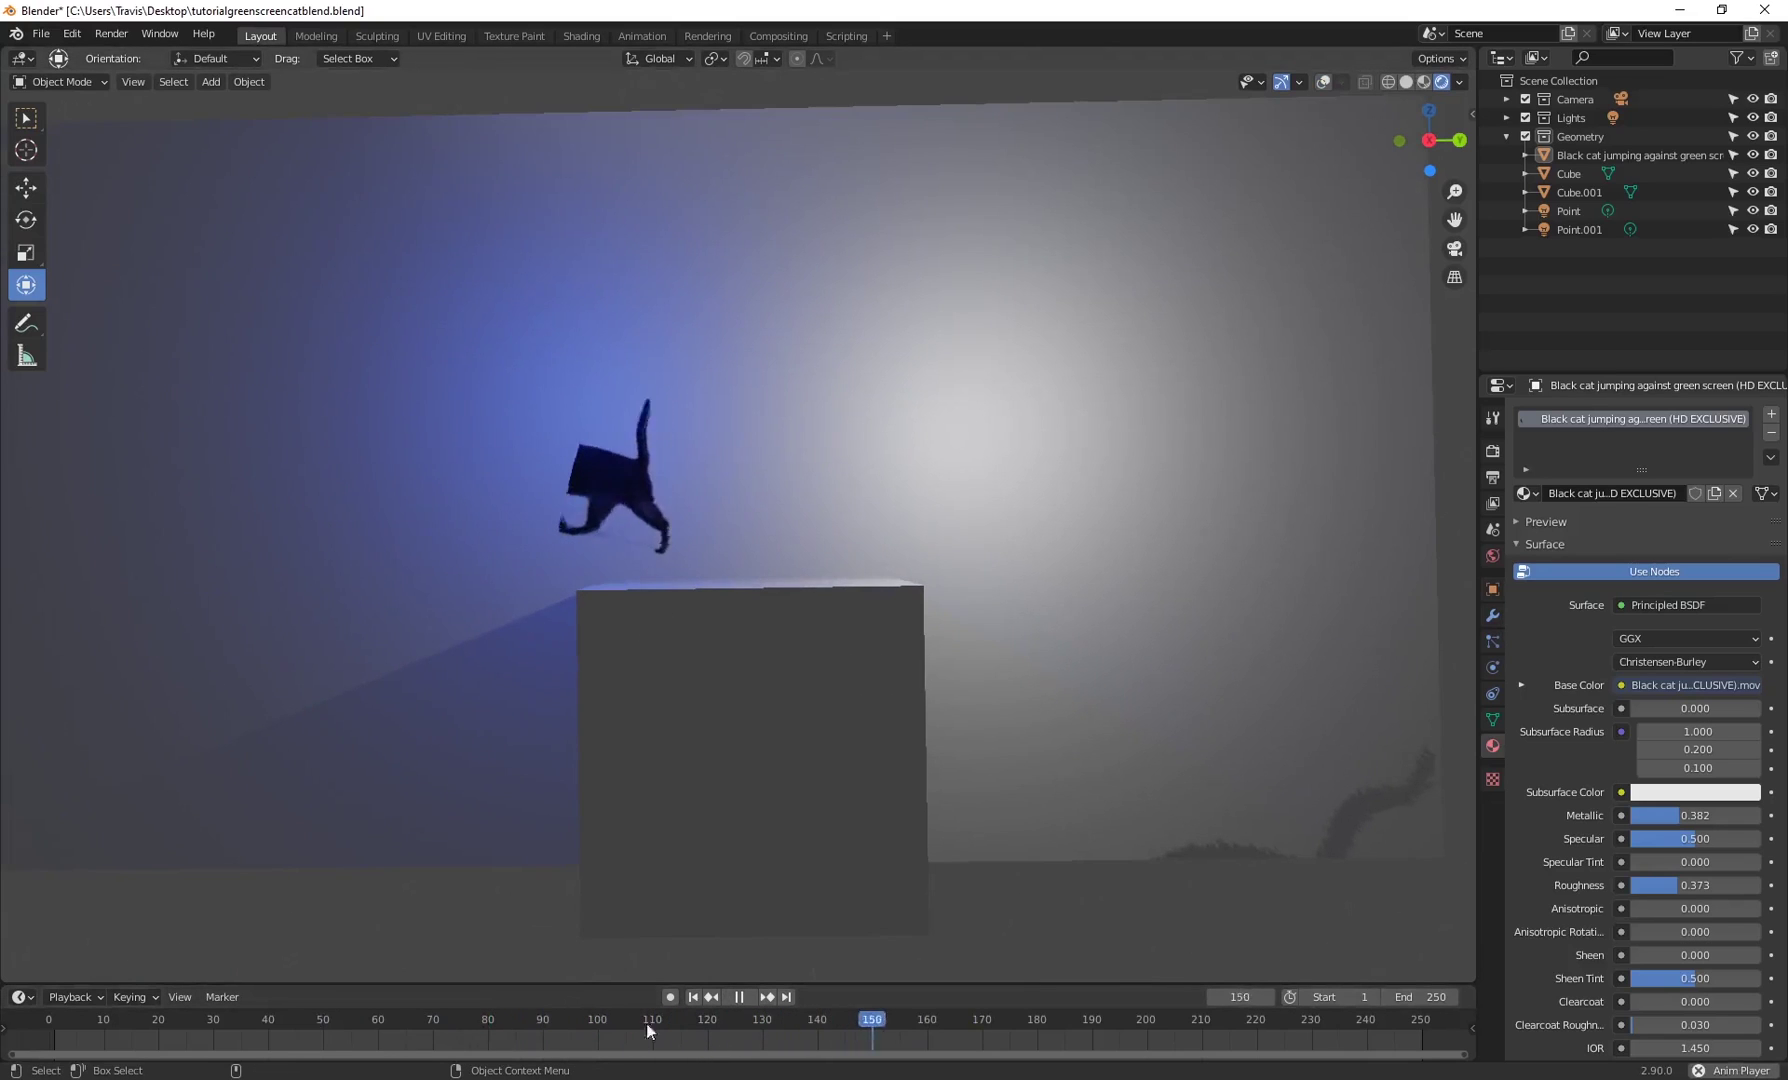
{"action": "left_click", "coordinate": [746, 997]}
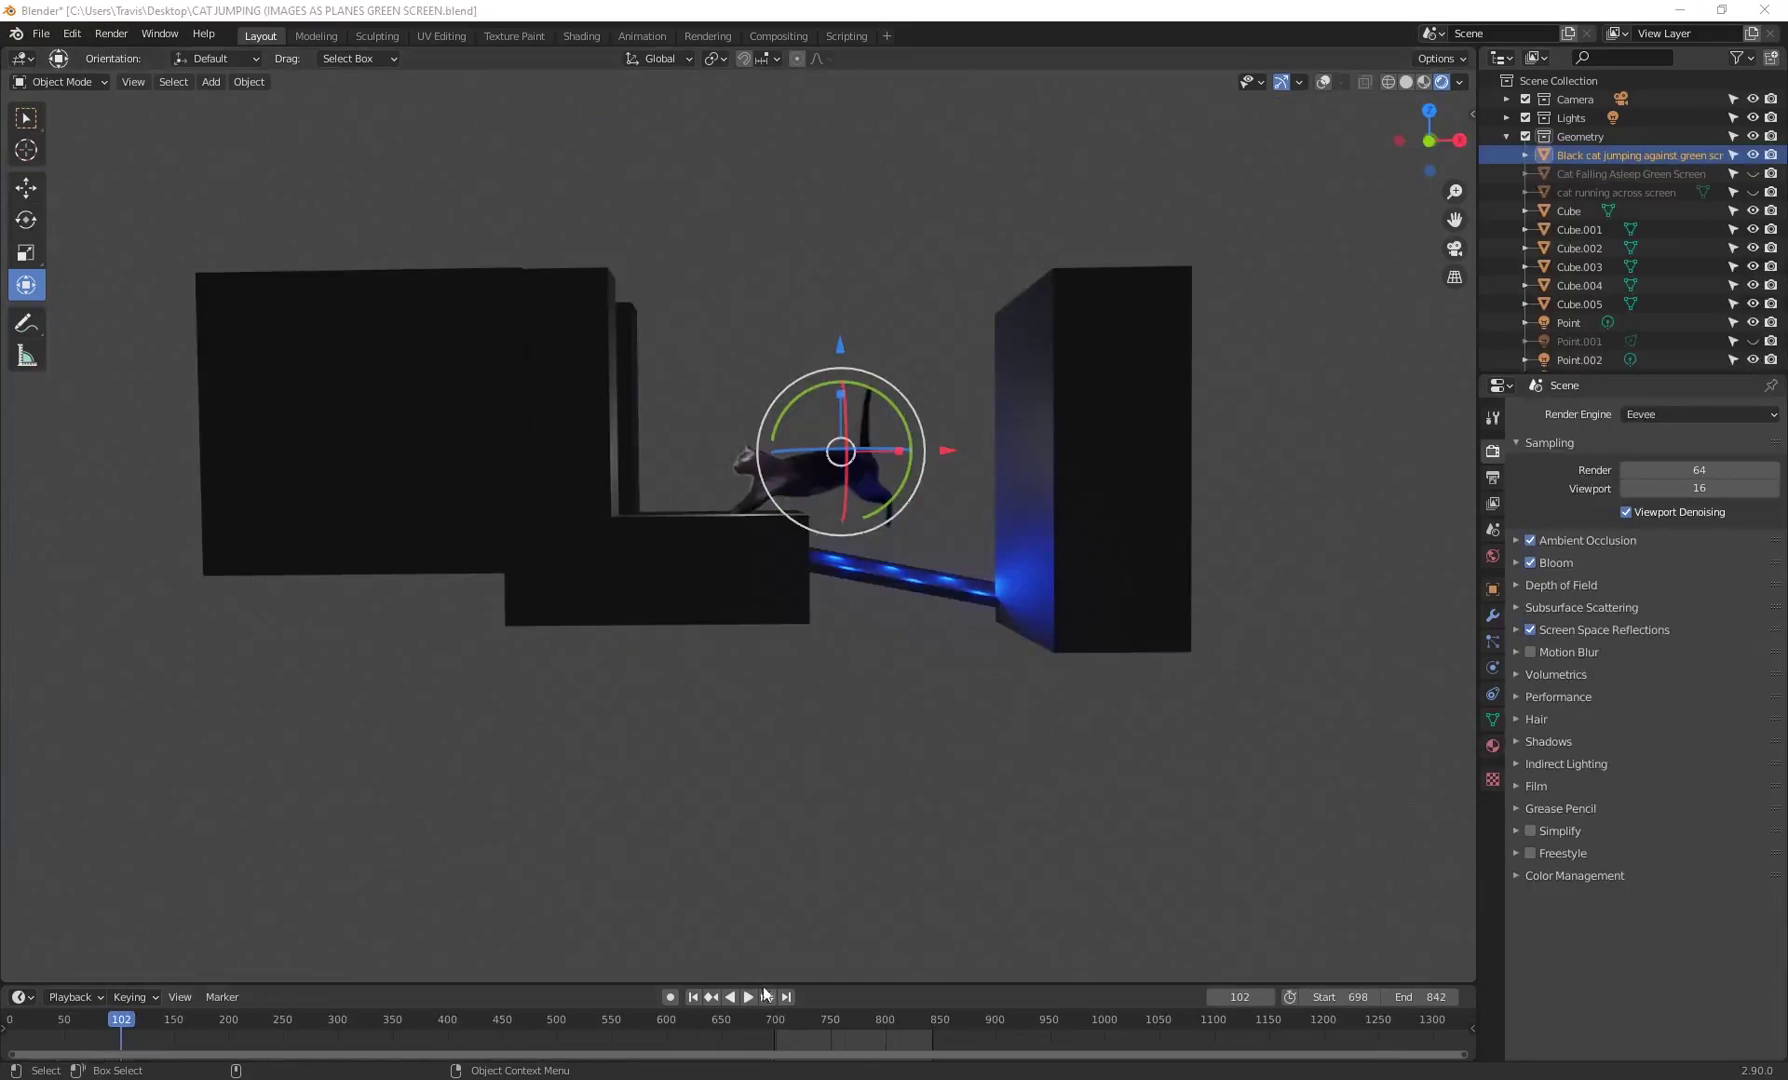
- Scrub the blue-lit example scene to frame 770, inspect the cat plane's material nodes in the Shading workspace, and return to Layout
{"action": "left_click_drag", "start_coordinate": [110, 1027], "coordinate": [864, 1025]}
{"action": "mouse_move", "coordinate": [883, 643]}
{"action": "middle_mouse_down"}
{"action": "mouse_move", "coordinate": [911, 729]}
{"action": "mouse_move", "coordinate": [847, 580]}
{"action": "mouse_move", "coordinate": [858, 687]}
{"action": "mouse_move", "coordinate": [863, 650]}
{"action": "middle_mouse_up"}
{"action": "mouse_move", "coordinate": [866, 1031]}
{"action": "left_mouse_down"}
{"action": "mouse_move", "coordinate": [813, 1016]}
{"action": "mouse_move", "coordinate": [851, 1020]}
{"action": "left_mouse_up"}
{"action": "left_click", "coordinate": [581, 36]}
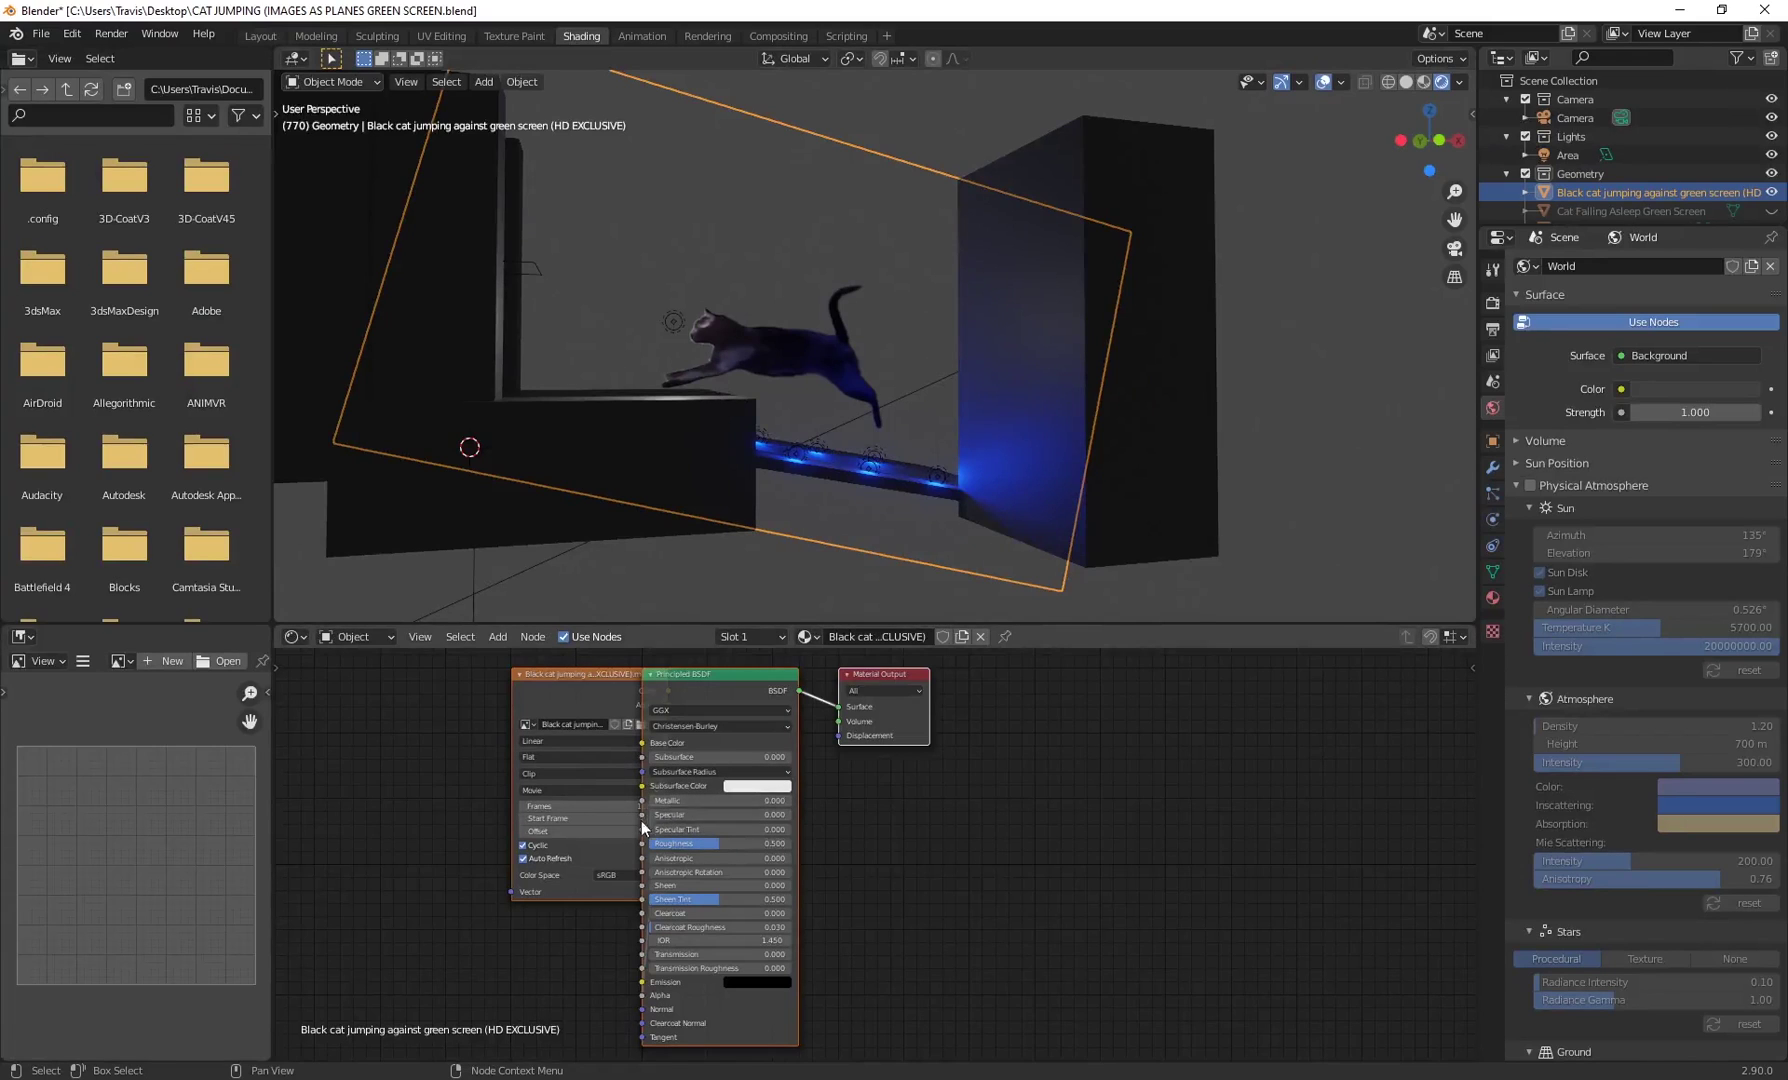
{"action": "left_click", "coordinate": [260, 36]}
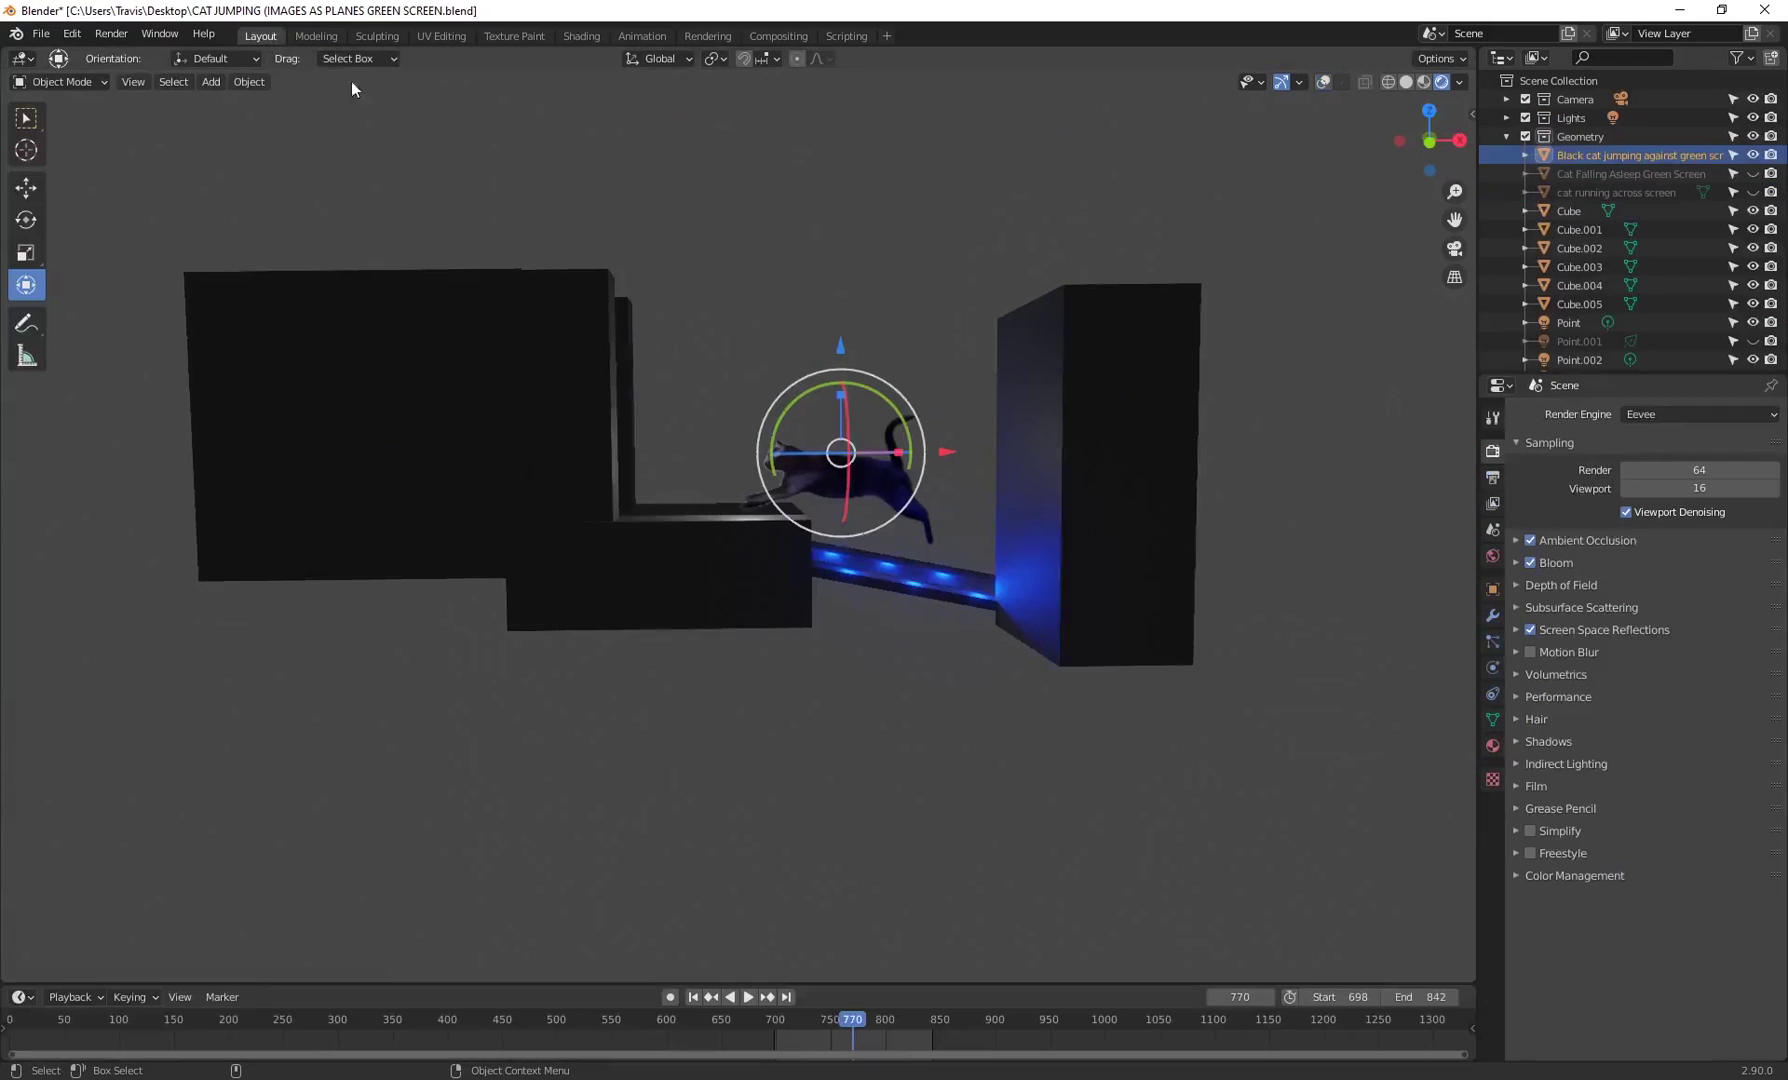
- Play the blue-lit cat jump, scrub to frame 763, and examine how the light falls on the cat
{"action": "left_click", "coordinate": [798, 1020]}
{"action": "key", "text": "space"}
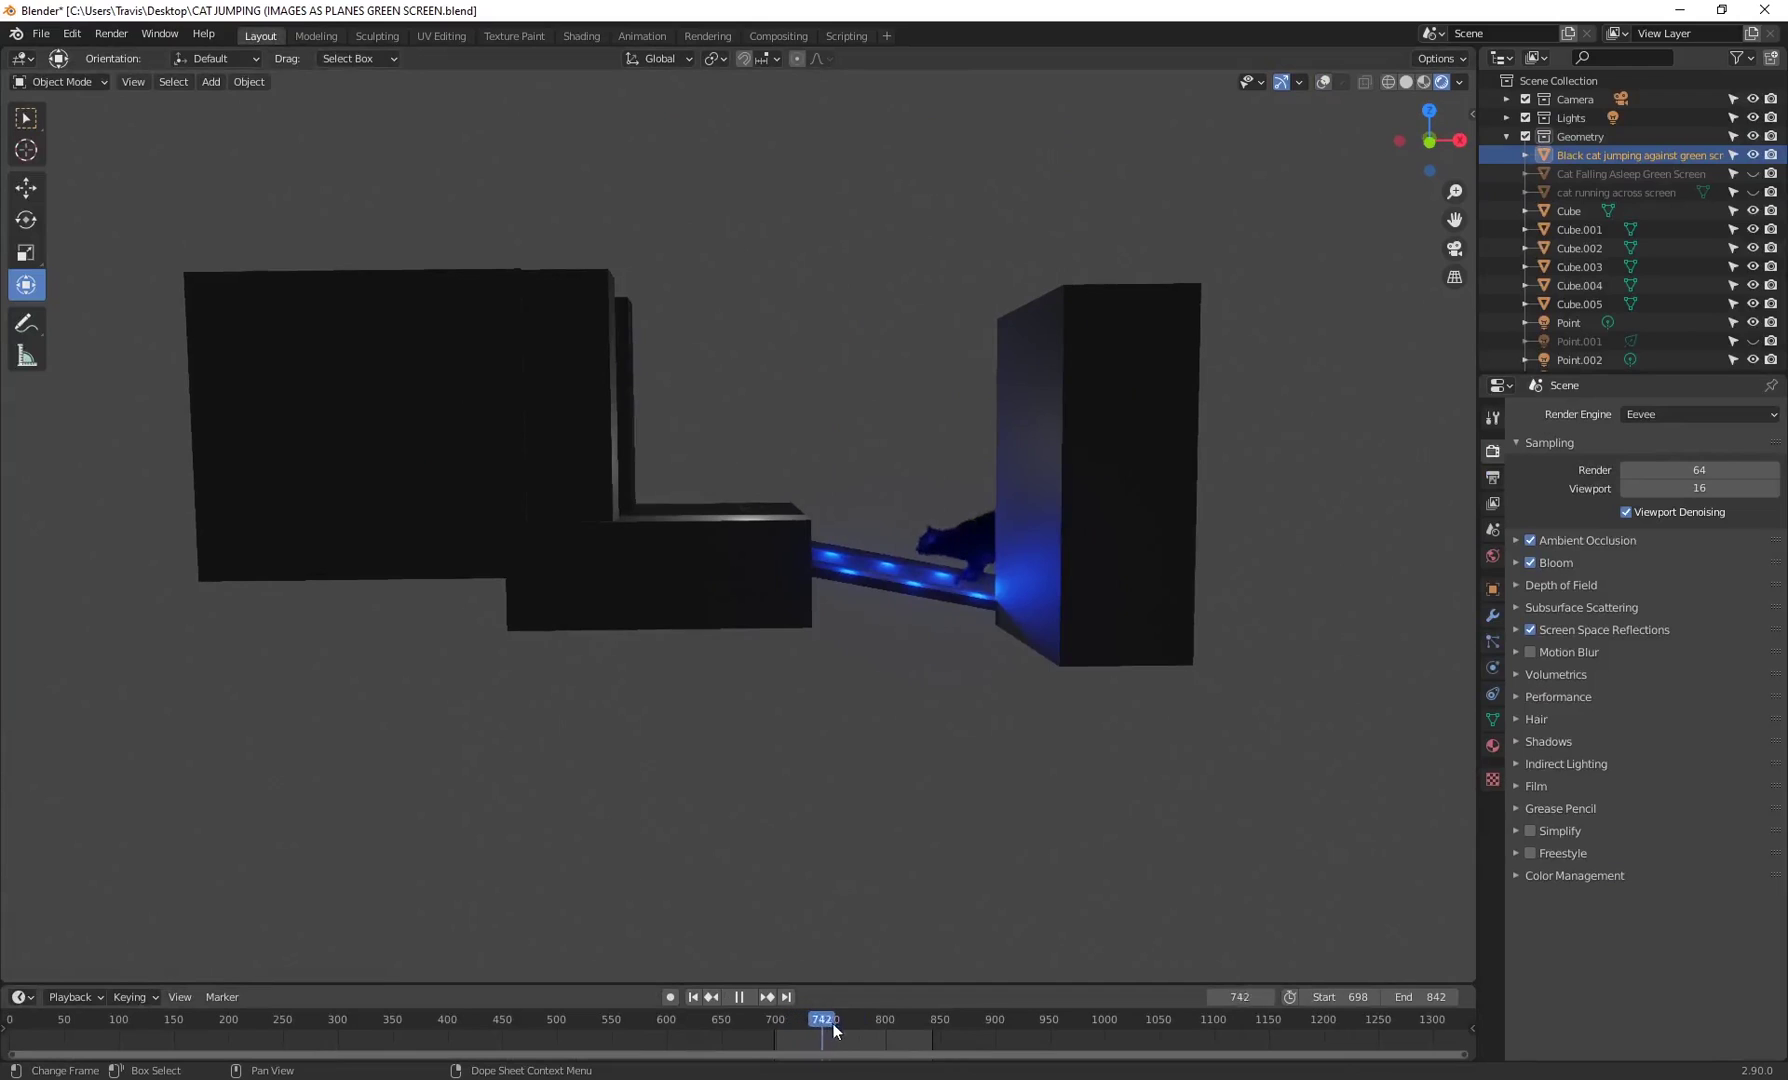
{"action": "left_click", "coordinate": [810, 1021]}
{"action": "left_click_drag", "start_coordinate": [817, 1021], "coordinate": [845, 1021]}
{"action": "key", "text": "space"}
{"action": "middle_click_drag", "start_coordinate": [838, 765], "coordinate": [834, 759]}
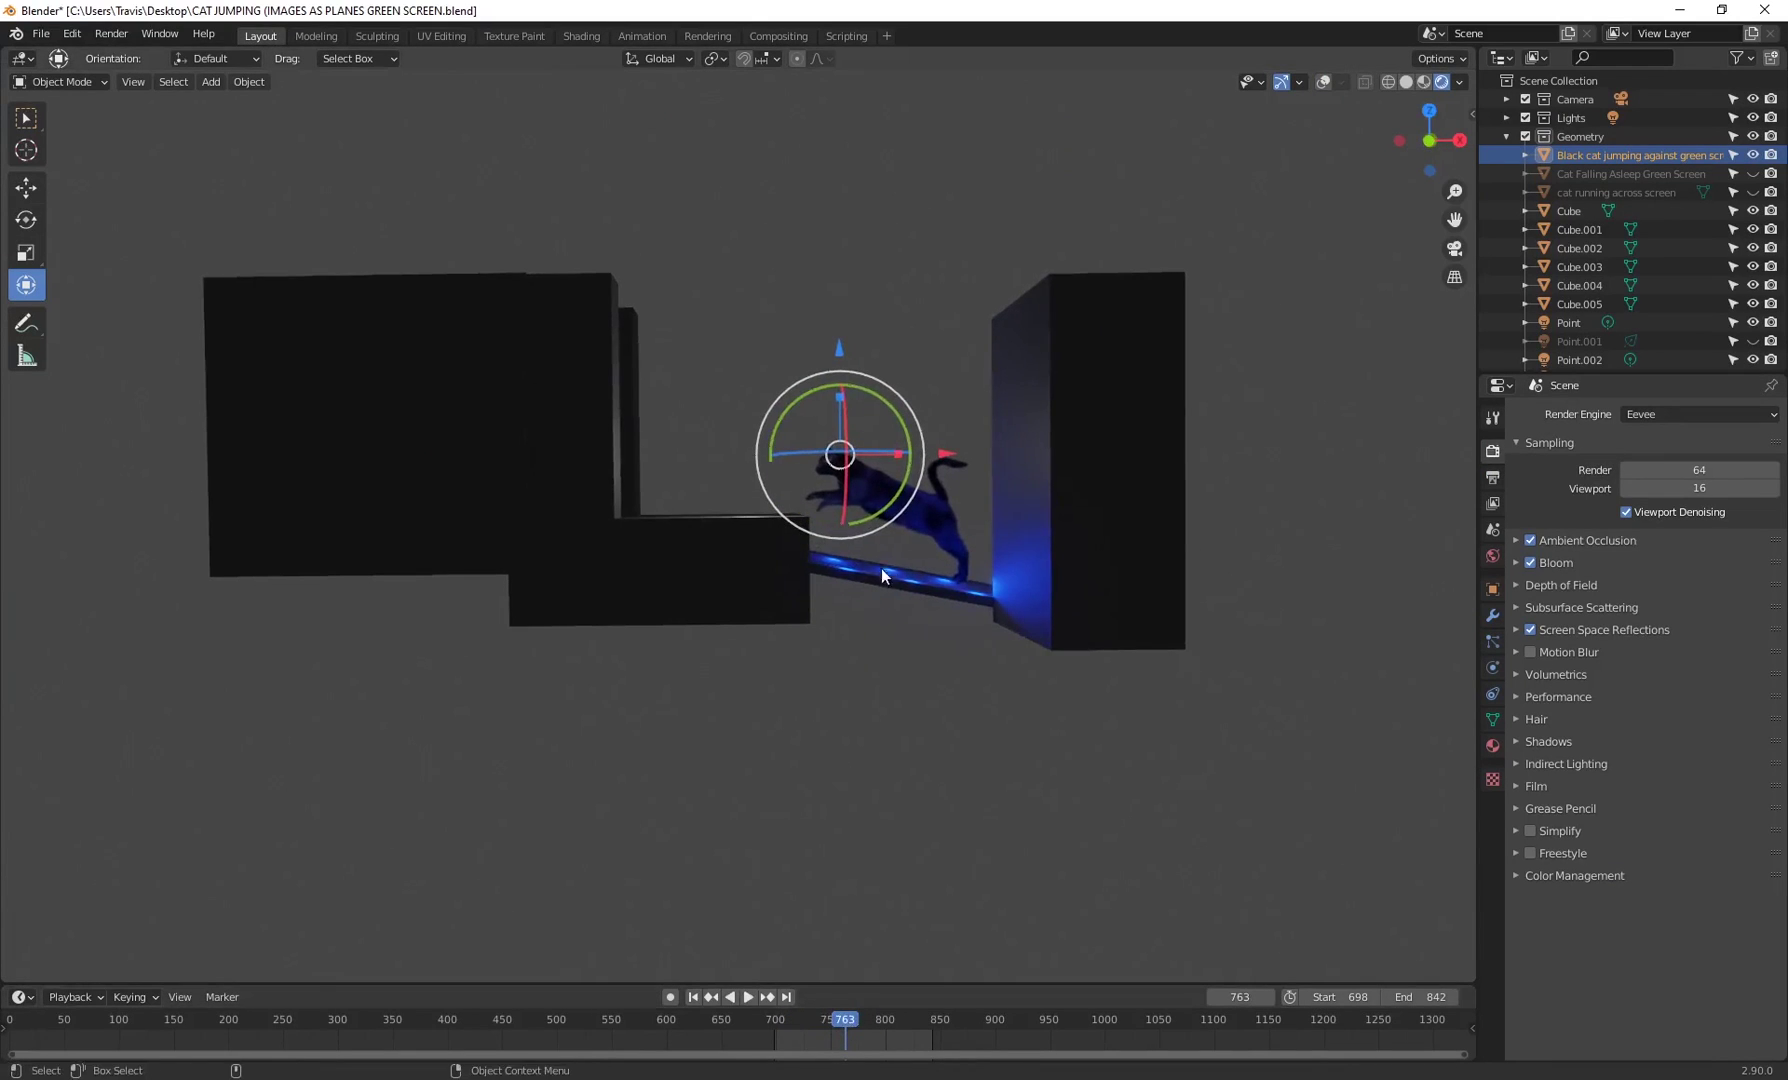
- Replay the leap in the blue-lit scene and examine the cat's lighting from slightly different angles
{"action": "left_click_drag", "start_coordinate": [810, 1019], "coordinate": [758, 1002]}
{"action": "key", "text": "space"}
{"action": "scroll", "coordinate": [665, 512], "scroll_direction": "up", "scroll_amount": 2}
{"action": "scroll", "coordinate": [707, 516], "scroll_direction": "down", "scroll_amount": 2}
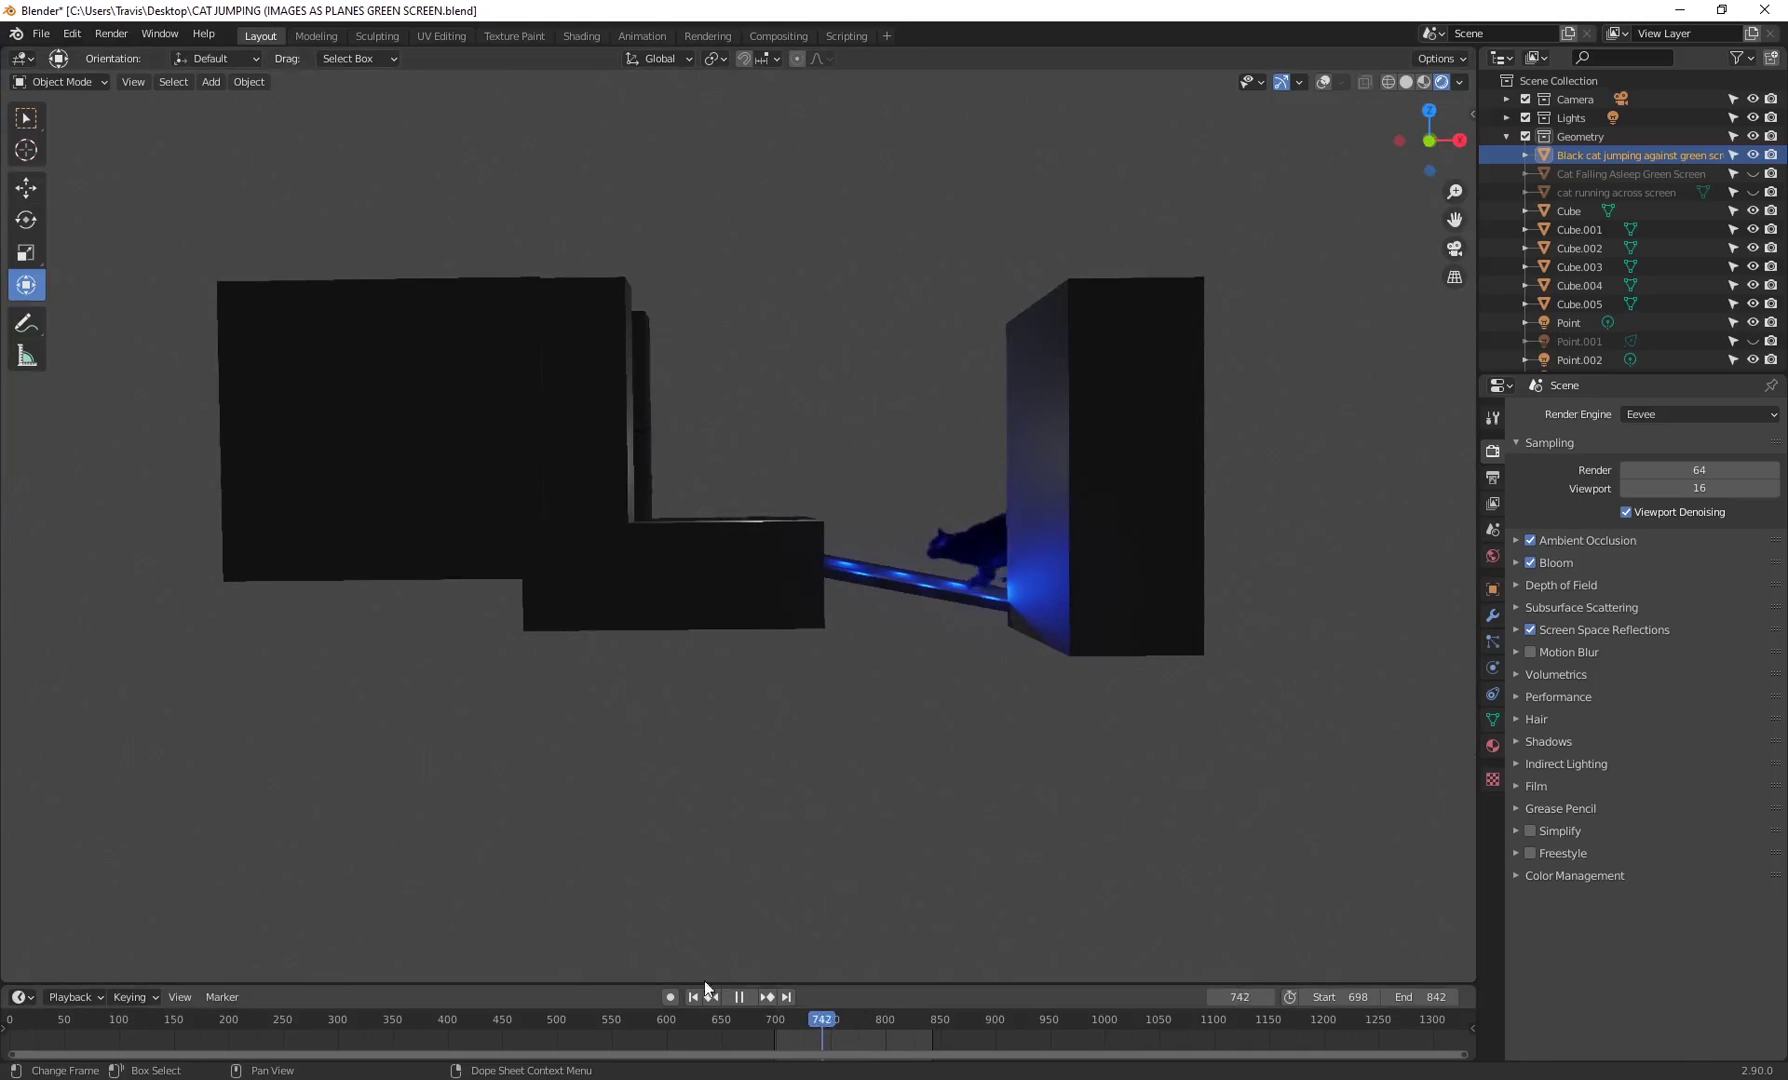
{"action": "left_click", "coordinate": [740, 996]}
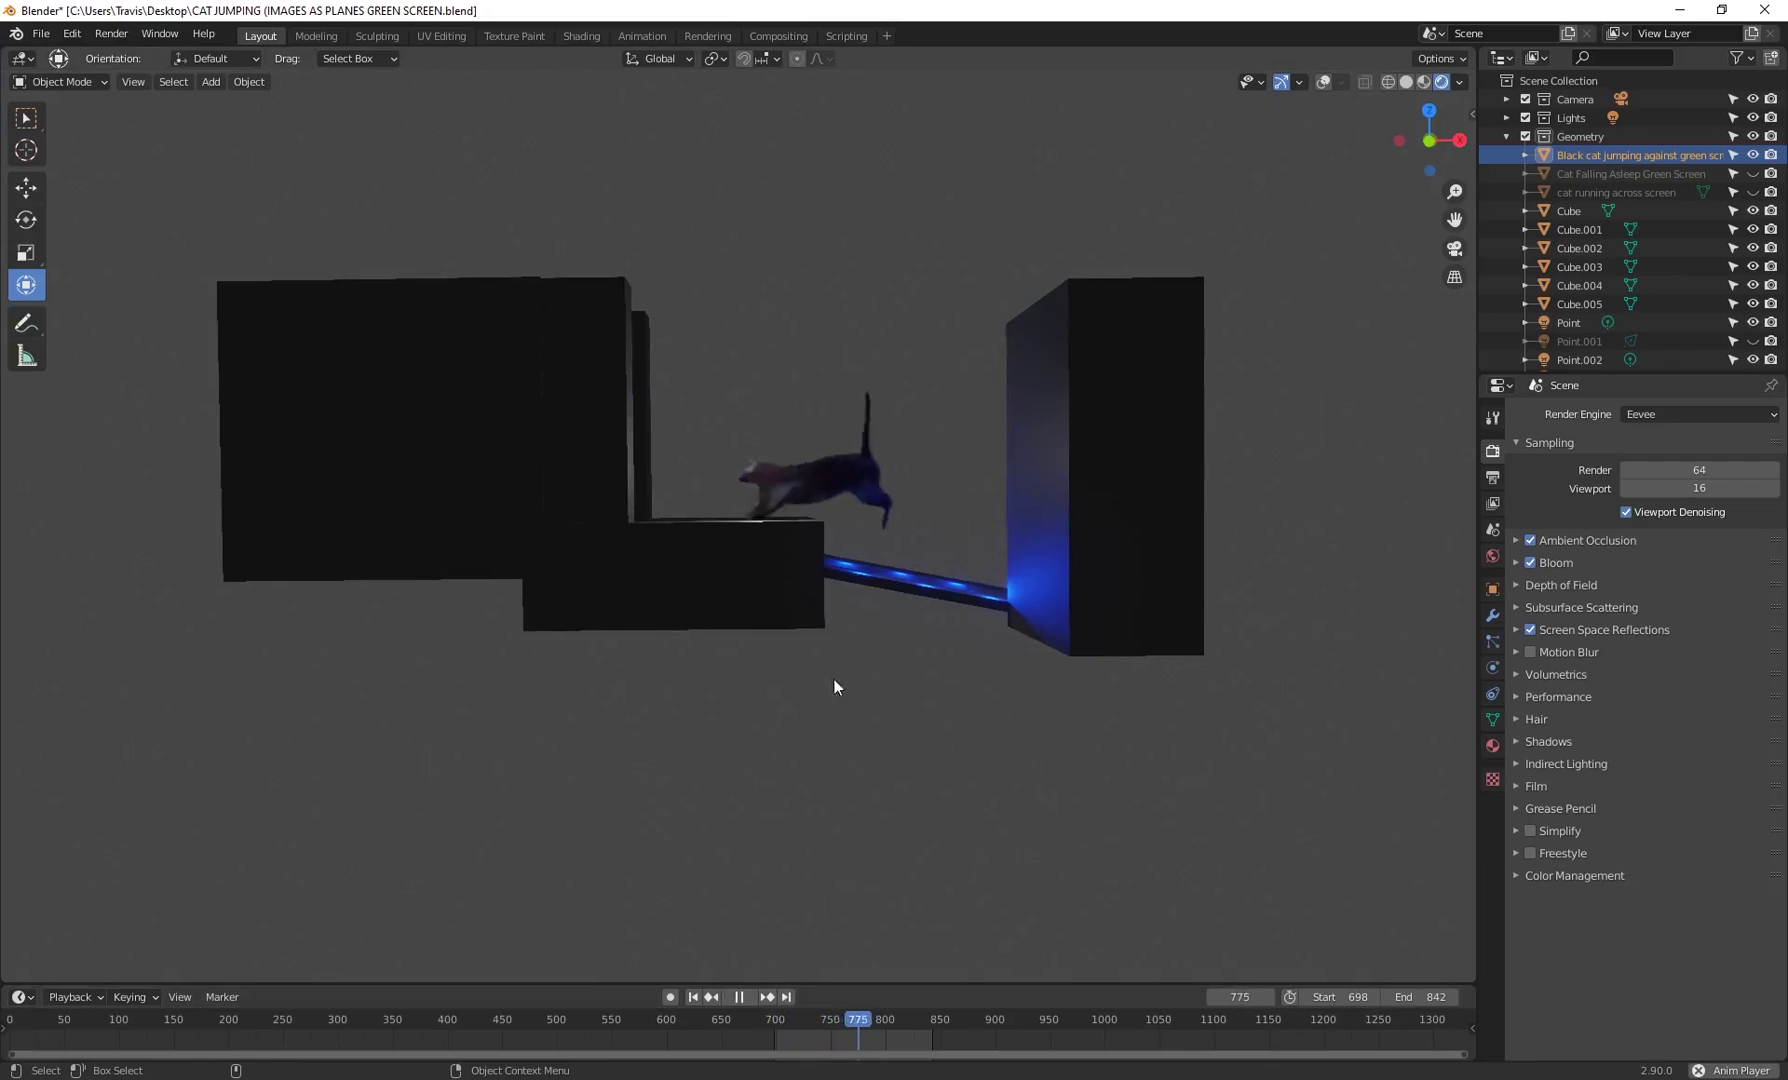
{"action": "middle_click_drag", "start_coordinate": [838, 686], "coordinate": [831, 694]}
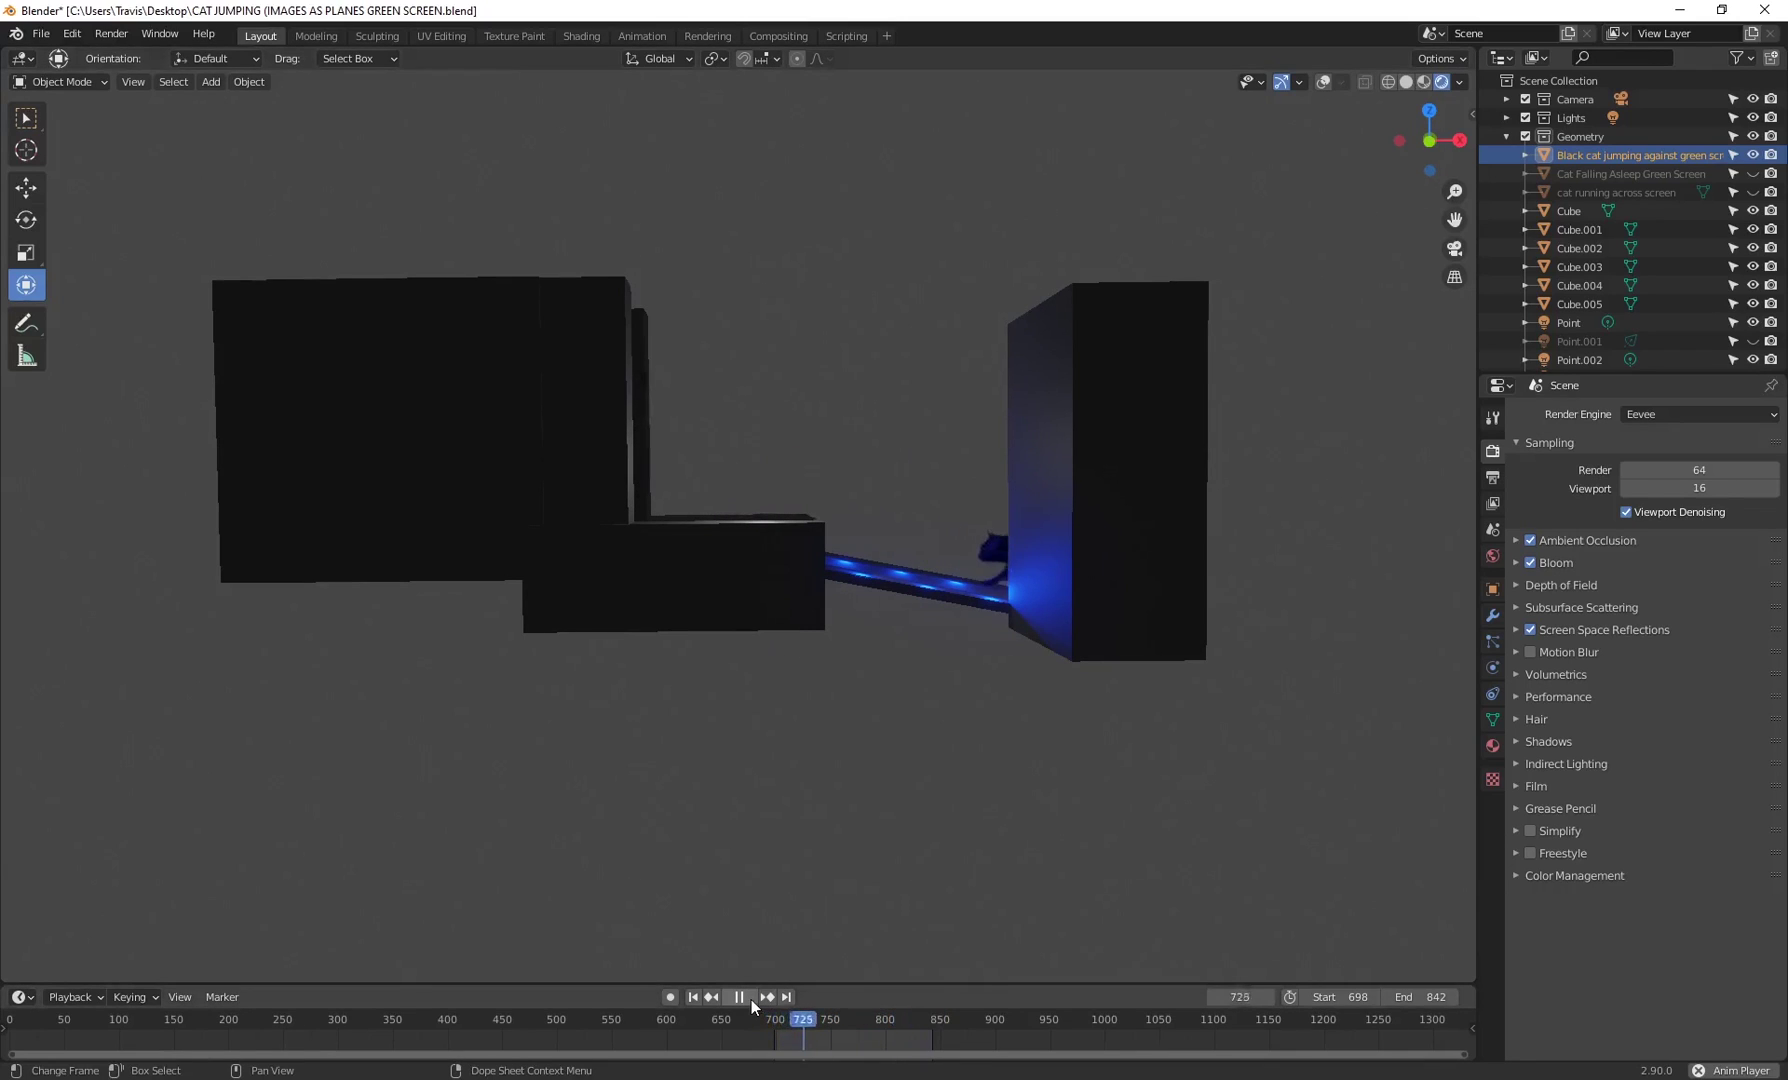
{"action": "mouse_move", "coordinate": [798, 677]}
{"action": "left_mouse_down", "text": "alt"}
{"action": "mouse_move", "coordinate": [847, 682]}
{"action": "mouse_move", "coordinate": [806, 682]}
{"action": "left_mouse_up", "text": "alt"}
{"action": "middle_click_drag", "start_coordinate": [806, 682], "coordinate": [800, 686]}
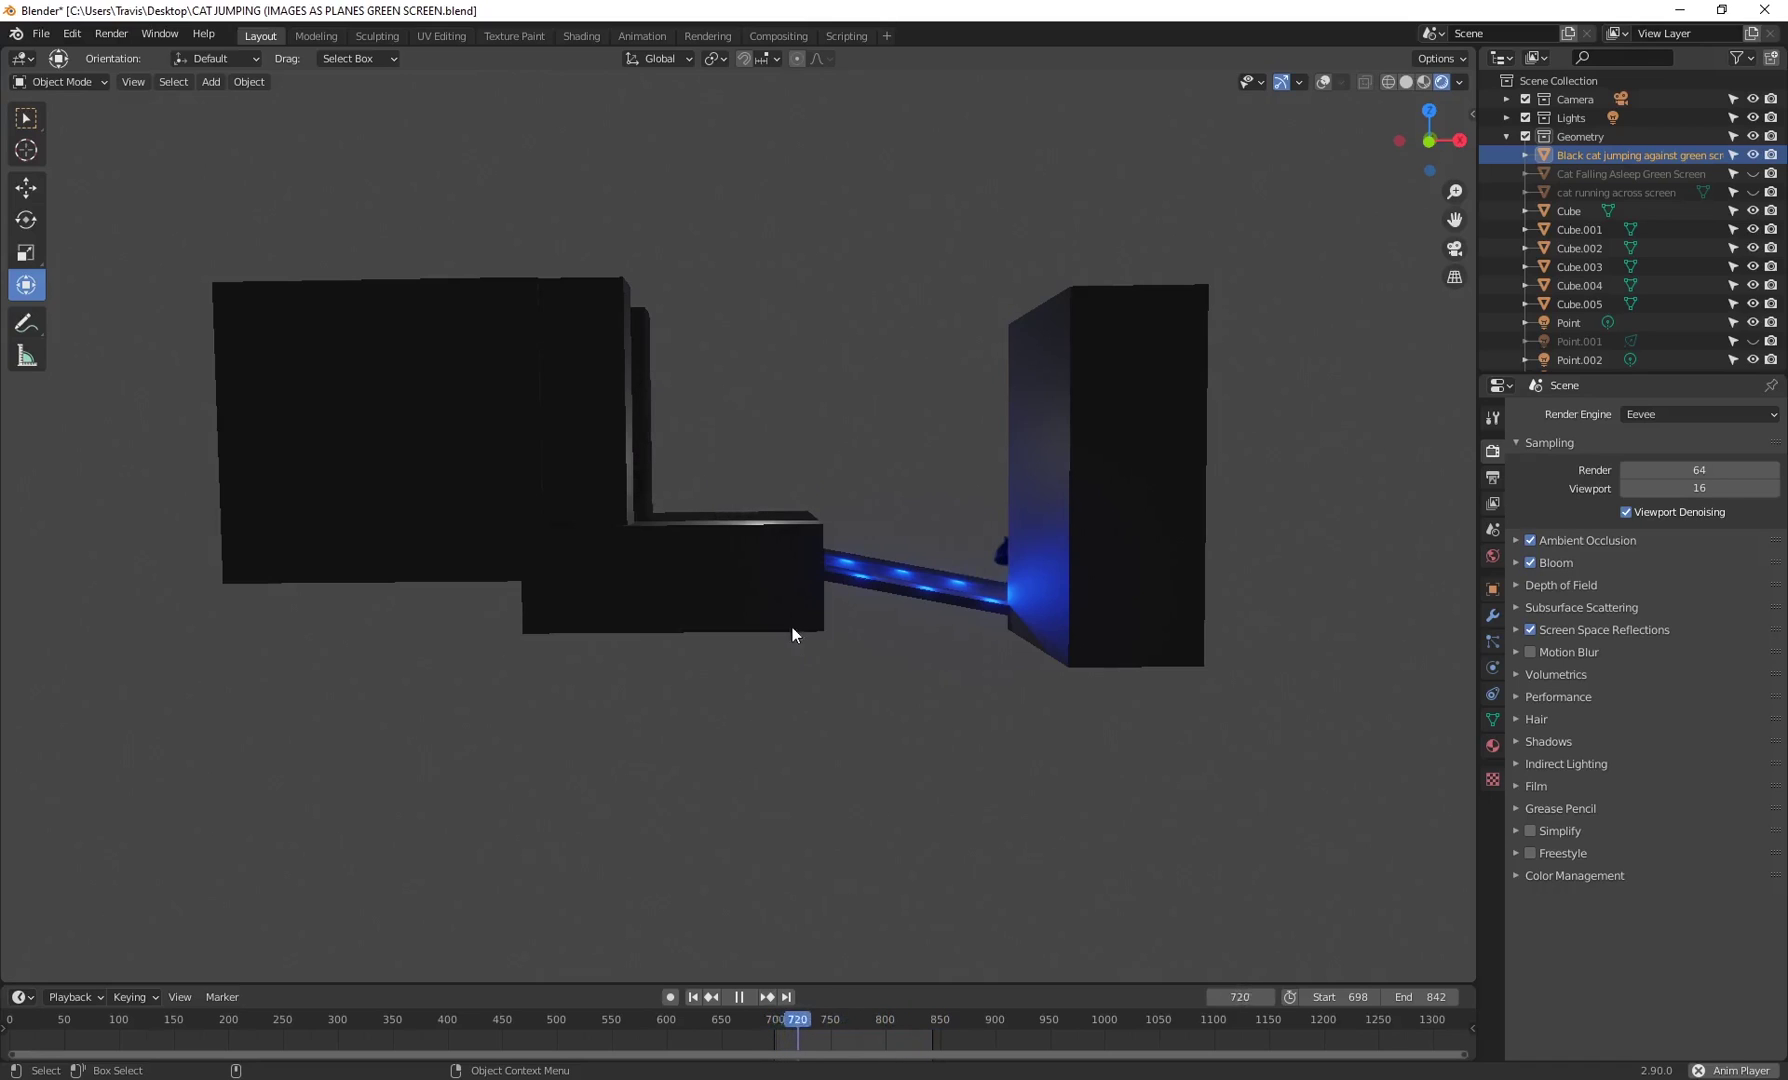
{"action": "middle_click_drag", "start_coordinate": [855, 789], "coordinate": [860, 775]}
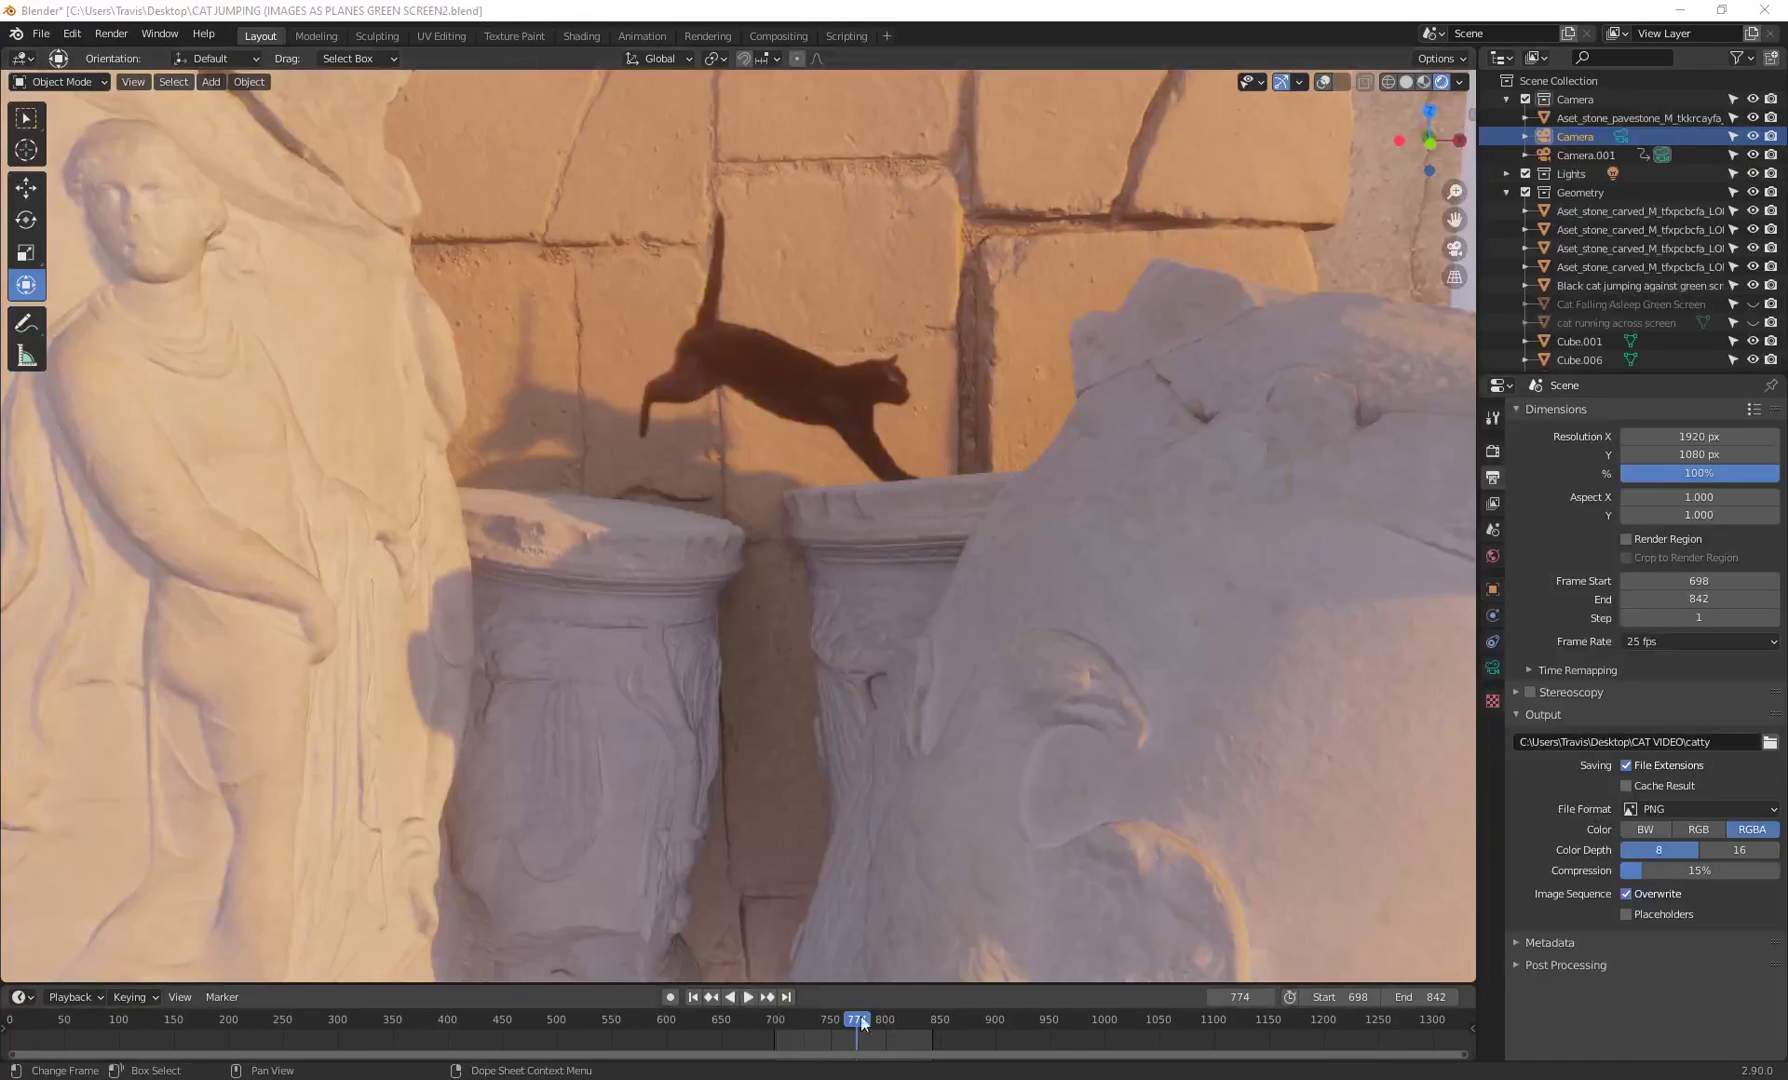
- Play the cat's jump between the carved stone pillars to frame 778 and examine the surrounding sunlit vases and wall
{"action": "left_click_drag", "start_coordinate": [828, 1022], "coordinate": [815, 1021]}
{"action": "key", "text": "space"}
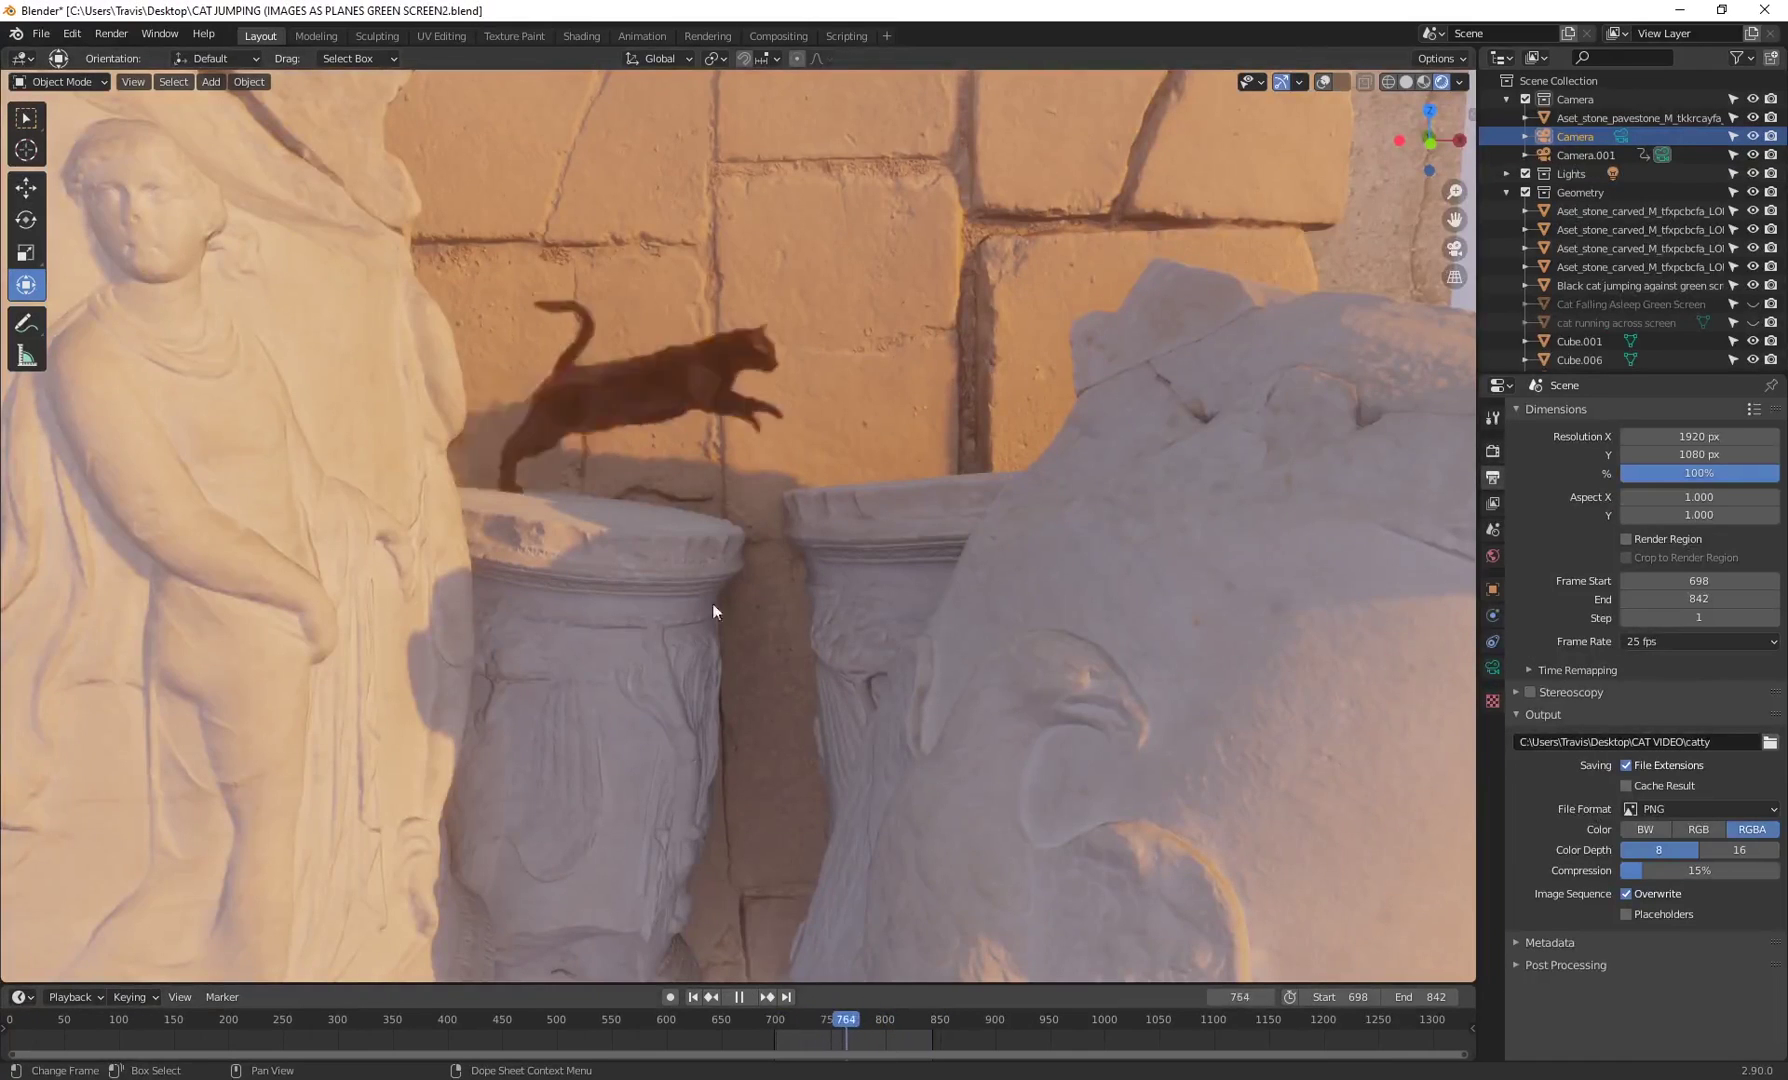
{"action": "key", "text": "space"}
{"action": "scroll", "coordinate": [685, 480], "scroll_direction": "down", "scroll_amount": 3}
{"action": "scroll", "coordinate": [684, 471], "scroll_direction": "down", "scroll_amount": 4}
{"action": "scroll", "coordinate": [651, 365], "scroll_direction": "up", "scroll_amount": 3}
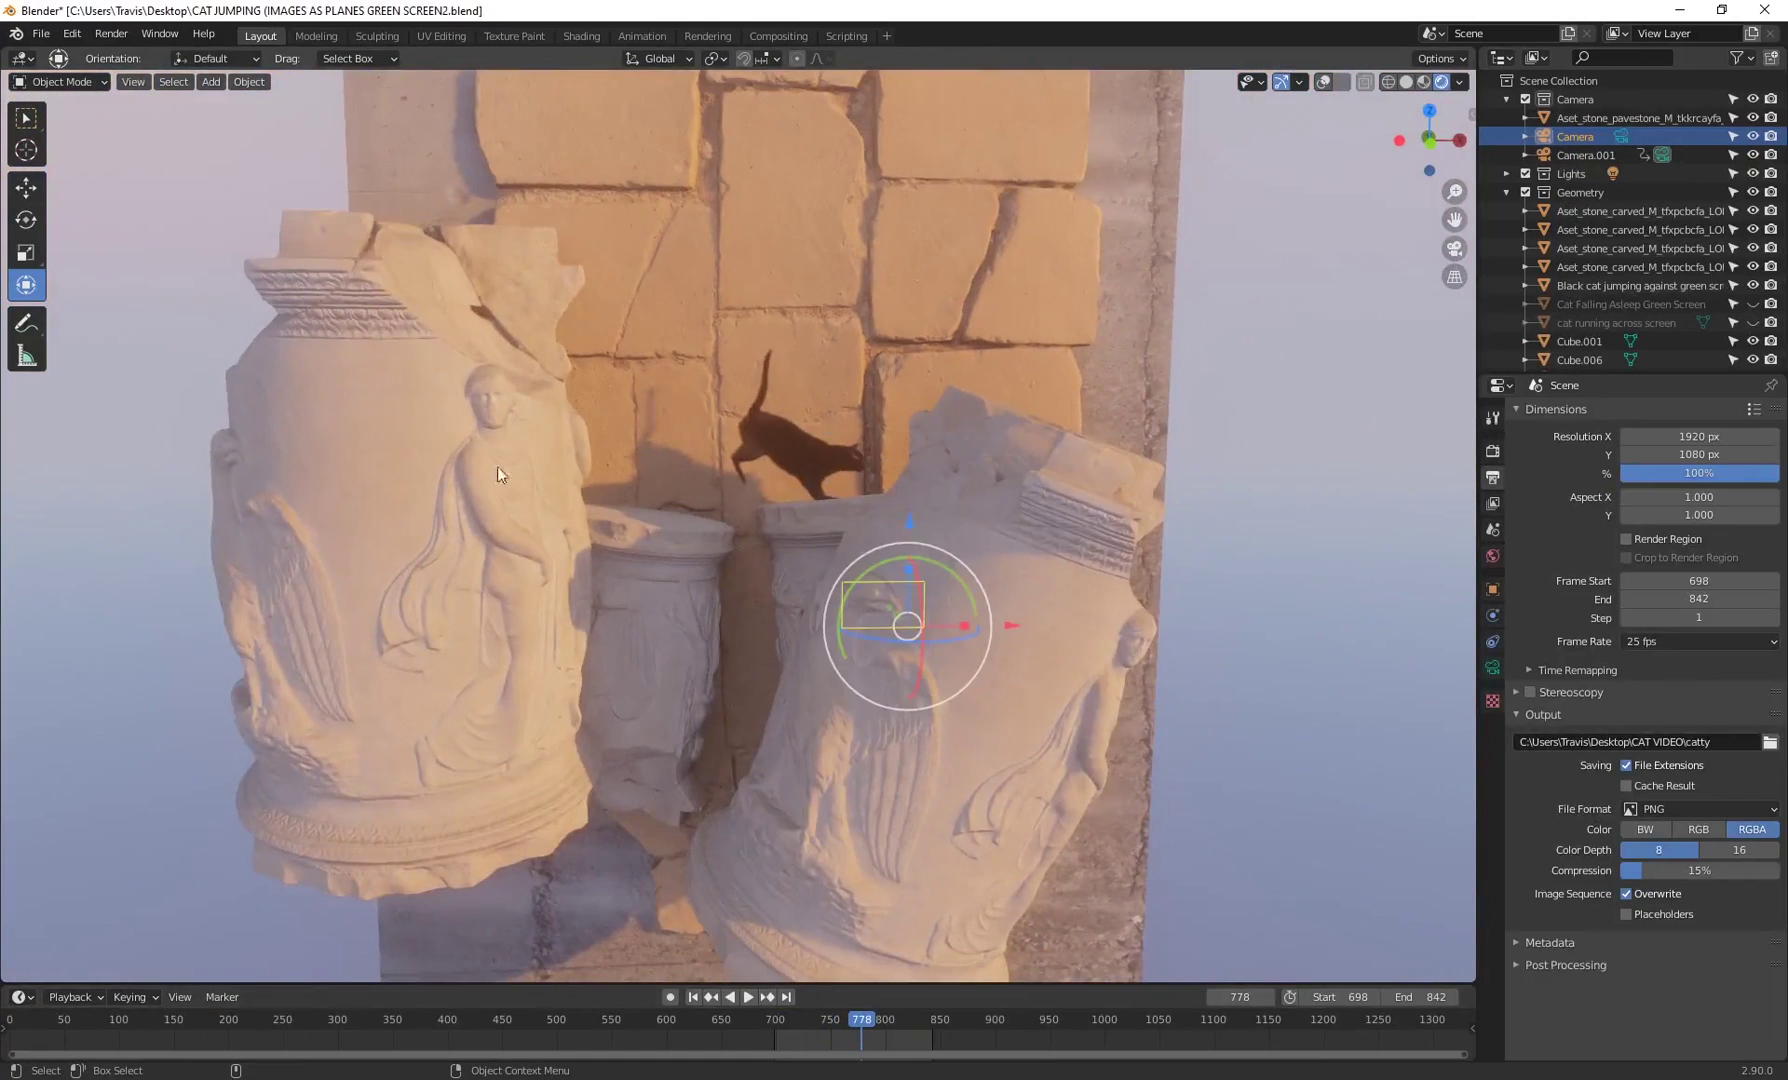
{"action": "middle_click_drag", "start_coordinate": [507, 434], "coordinate": [672, 590]}
{"action": "scroll", "coordinate": [672, 590], "scroll_direction": "down", "scroll_amount": 1}
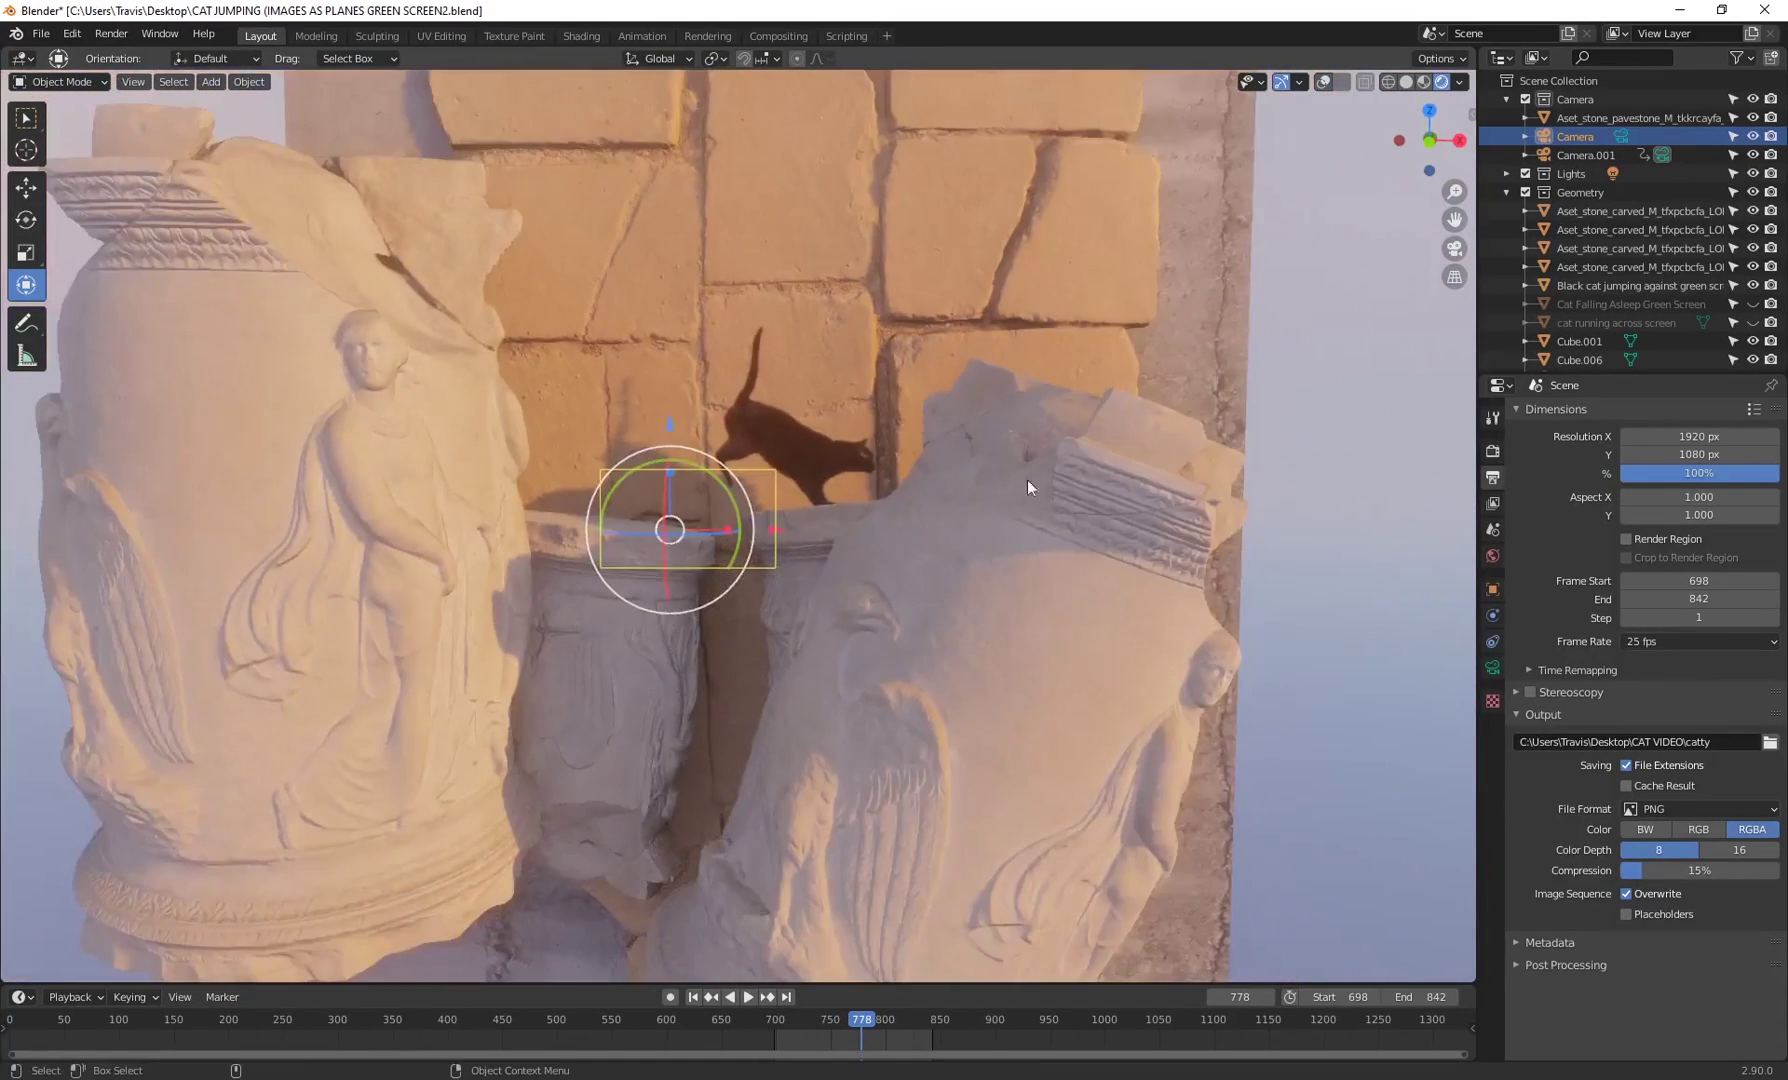
- Try a sun elevation of 22° in the Physical Atmosphere settings, then undo it and hide the sidebar
{"action": "left_click", "coordinate": [1474, 113]}
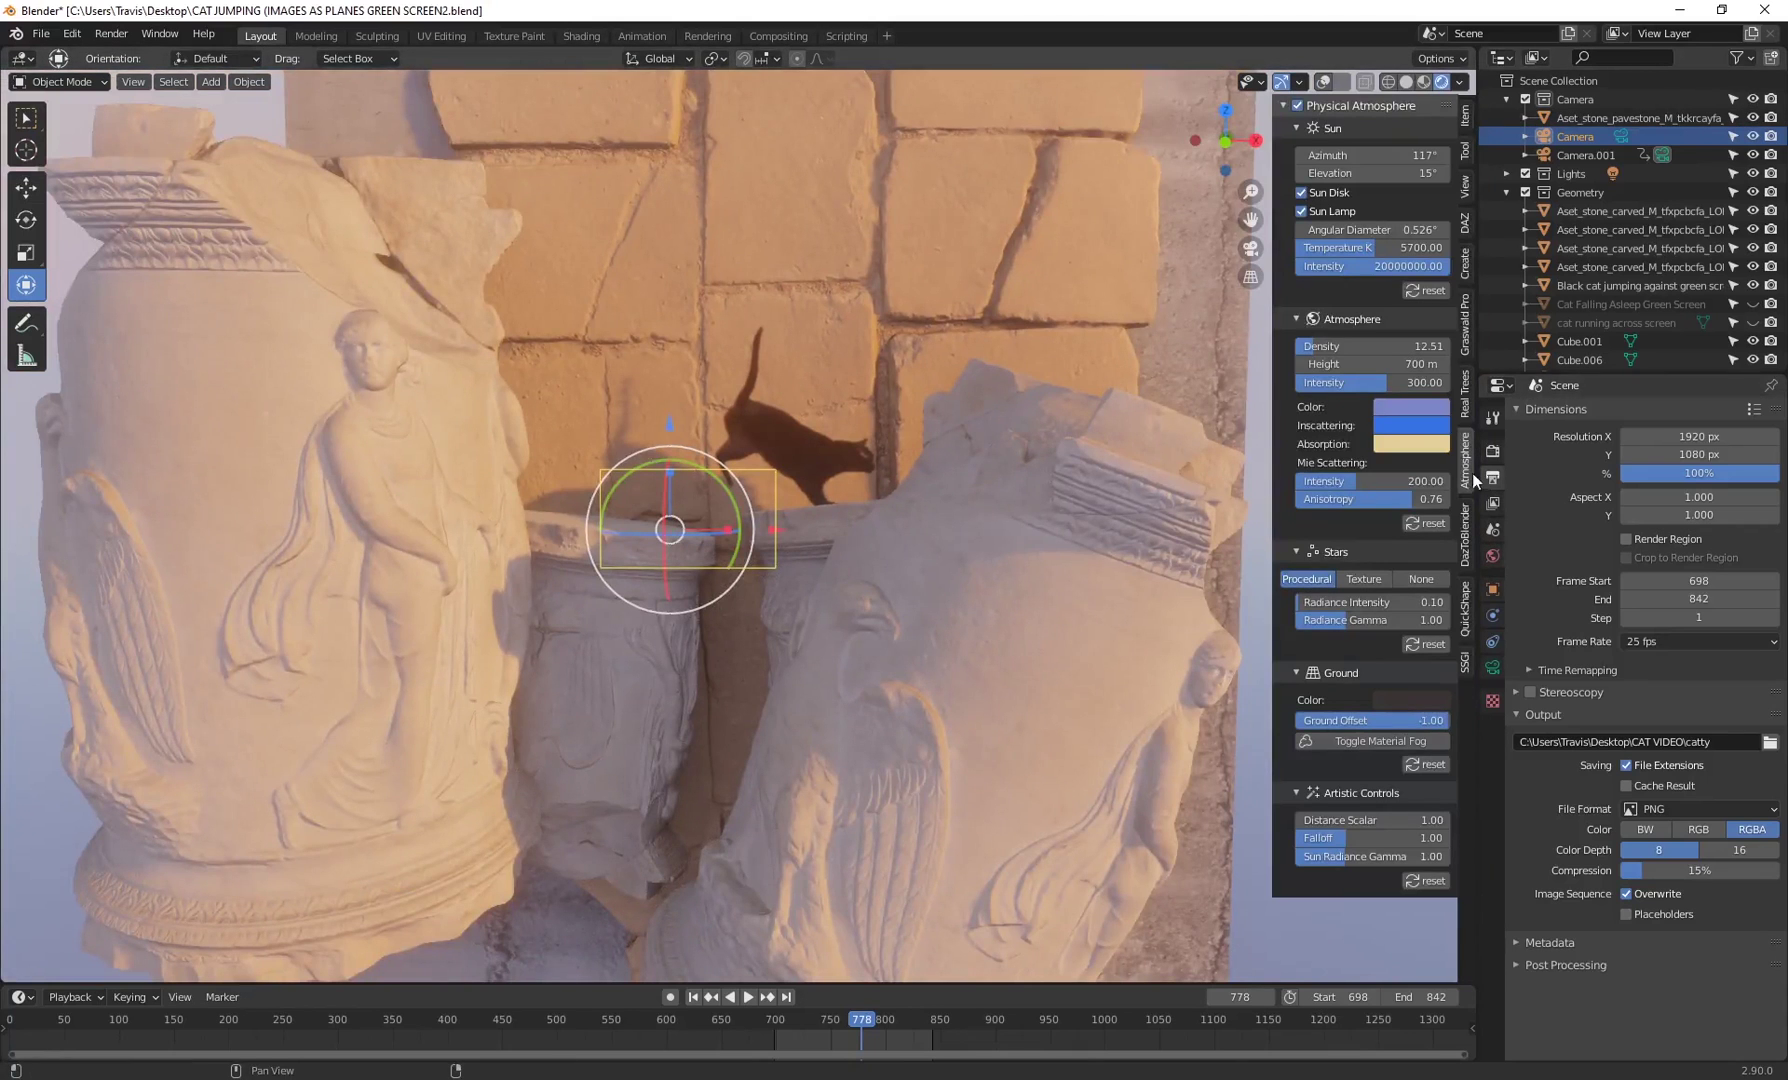
{"action": "mouse_move", "coordinate": [1374, 168]}
{"action": "left_mouse_down"}
{"action": "mouse_move", "coordinate": [1340, 170]}
{"action": "mouse_move", "coordinate": [1400, 170]}
{"action": "mouse_move", "coordinate": [1336, 171]}
{"action": "mouse_move", "coordinate": [1372, 171]}
{"action": "left_mouse_up"}
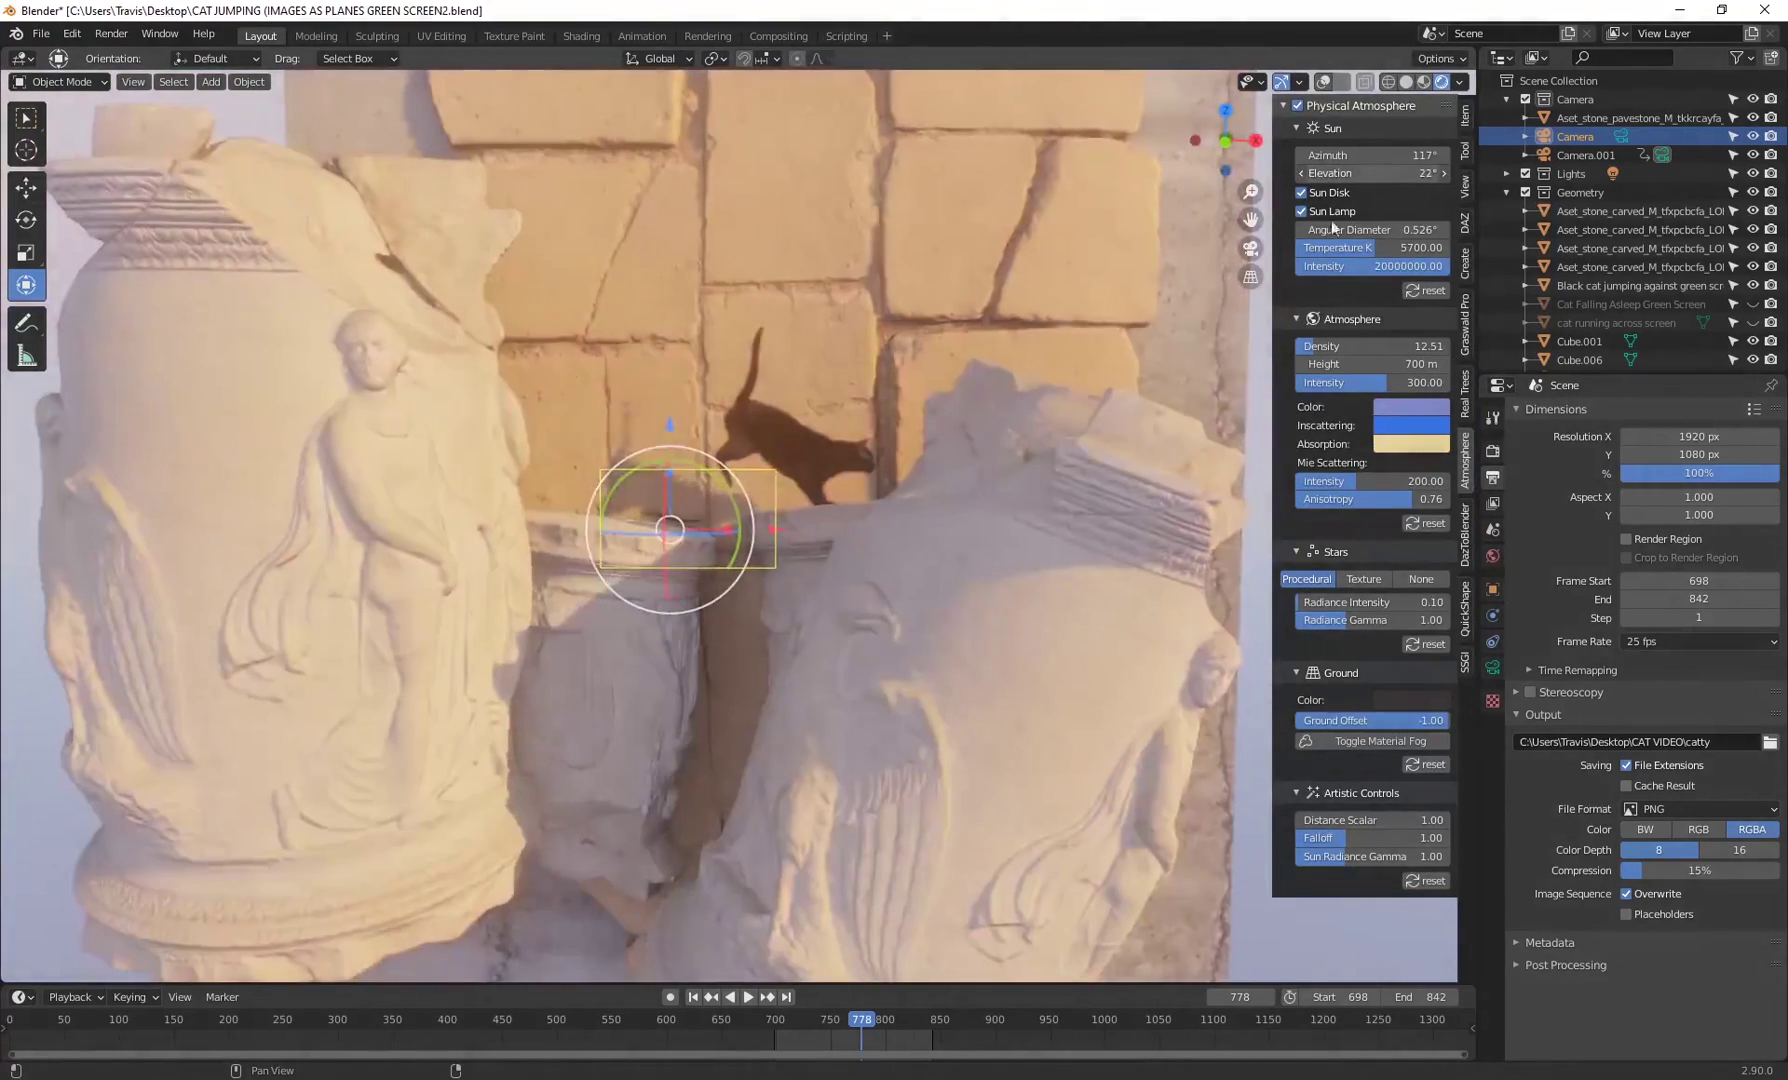
{"action": "key", "text": "ctrl+z"}
{"action": "key", "text": "ctrl+z"}
{"action": "key", "text": "ctrl+z"}
{"action": "key", "text": "ctrl+z"}
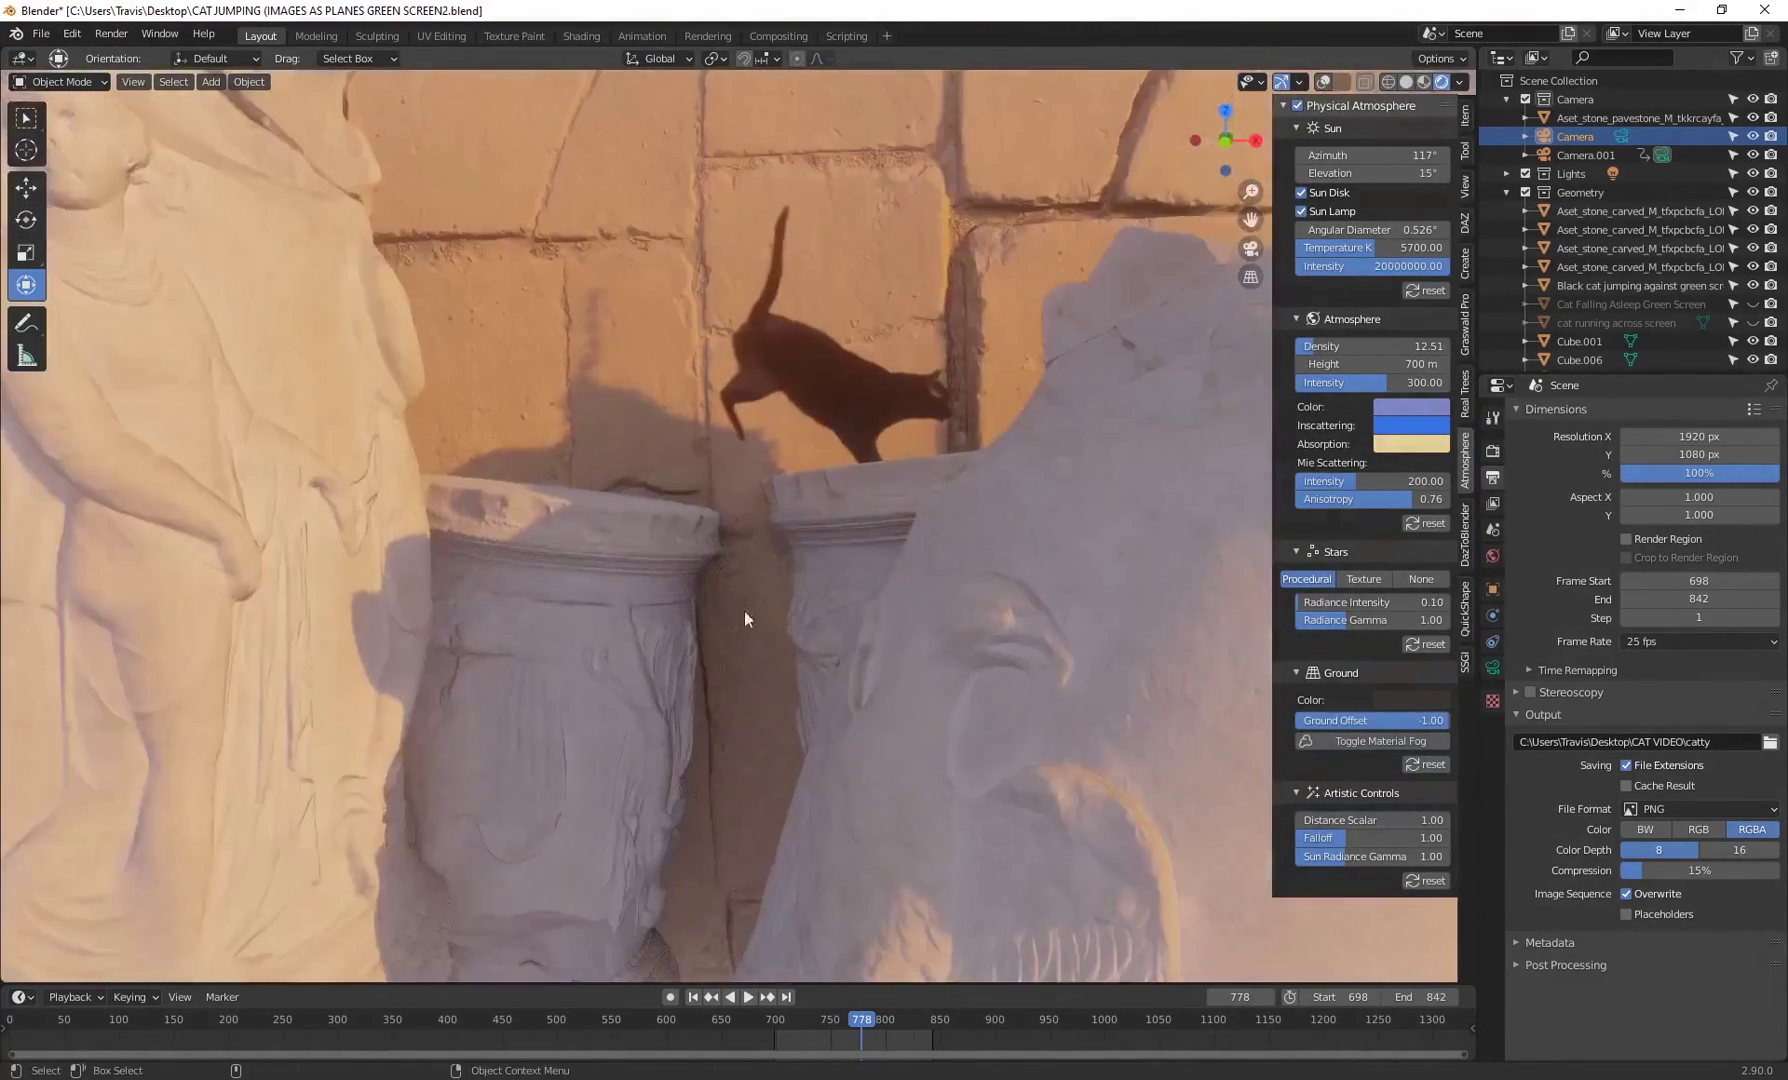
{"action": "key", "text": "ctrl+z"}
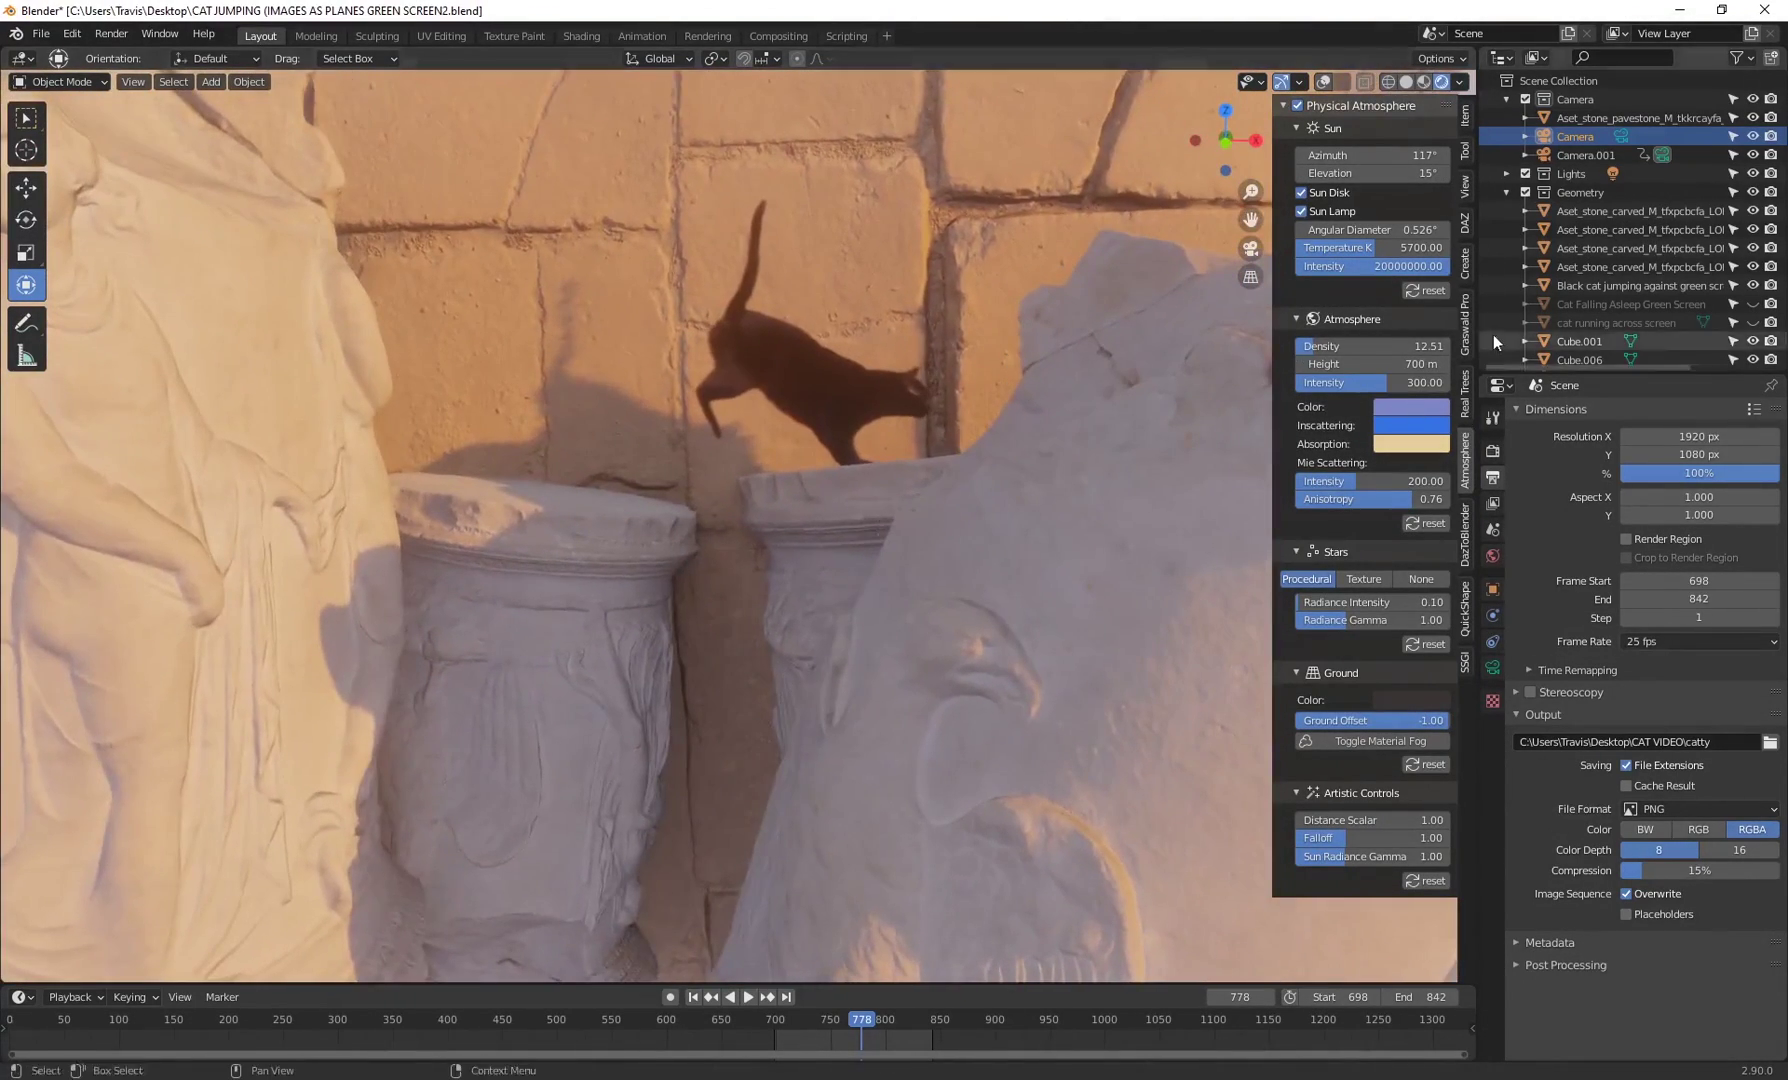
{"action": "key", "text": "n"}
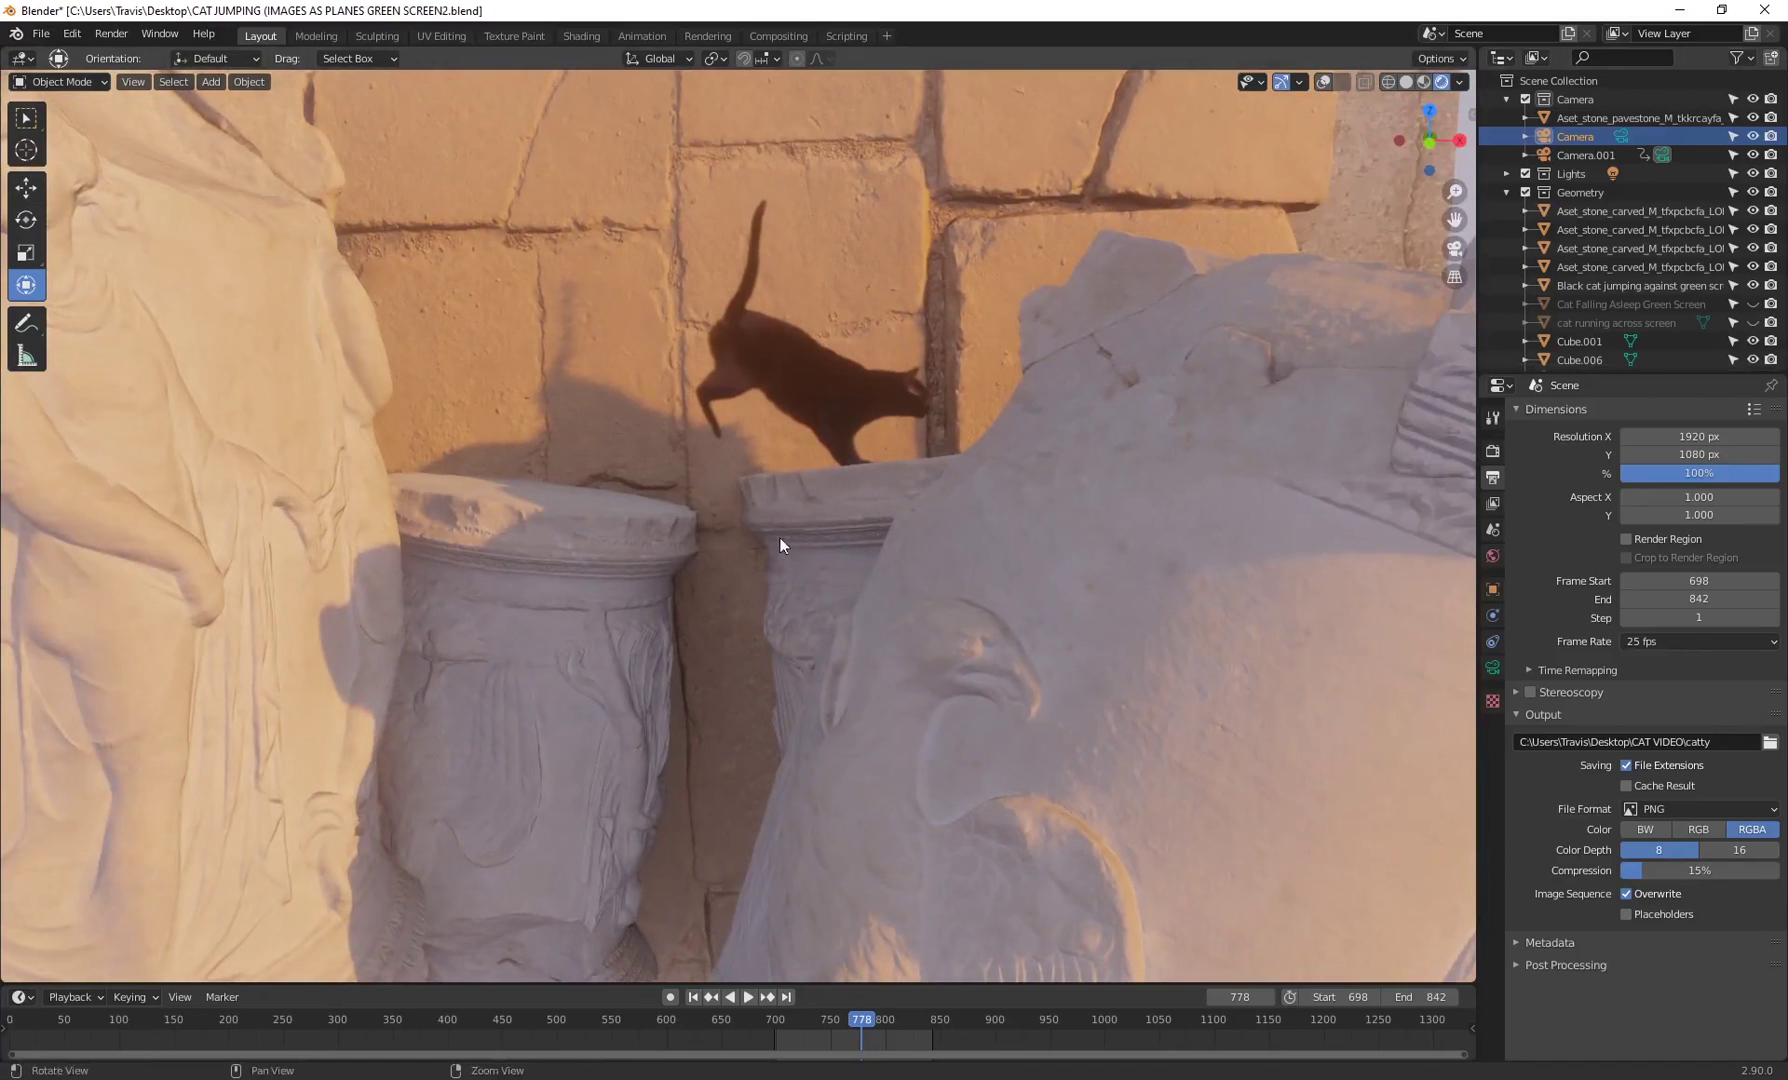
- Try an Ambient Occlusion distance of 0.2 m in the Eevee render settings, then restore it to 50 m
{"action": "left_click_drag", "start_coordinate": [779, 536], "coordinate": [765, 479], "text": "alt"}
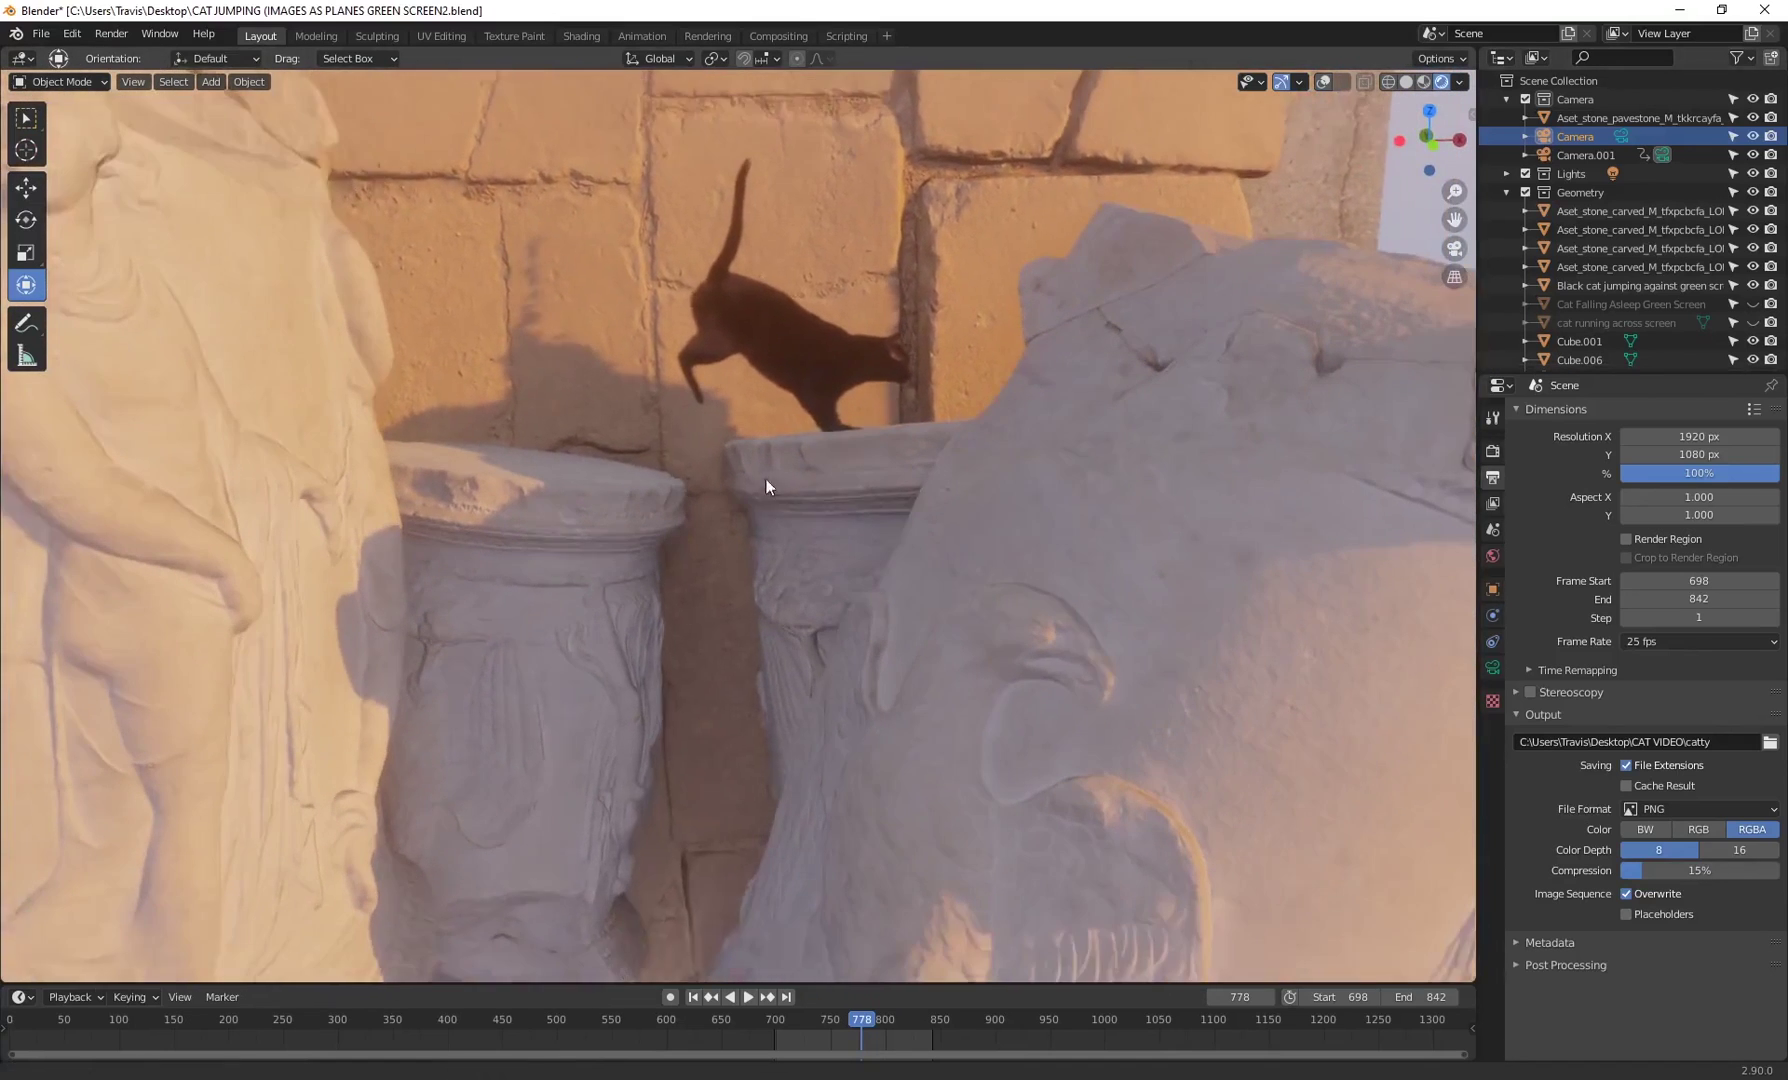
{"action": "mouse_move", "coordinate": [765, 479]}
{"action": "middle_mouse_down"}
{"action": "mouse_move", "coordinate": [753, 528]}
{"action": "mouse_move", "coordinate": [767, 515]}
{"action": "middle_mouse_up"}
{"action": "left_click", "coordinate": [1492, 451]}
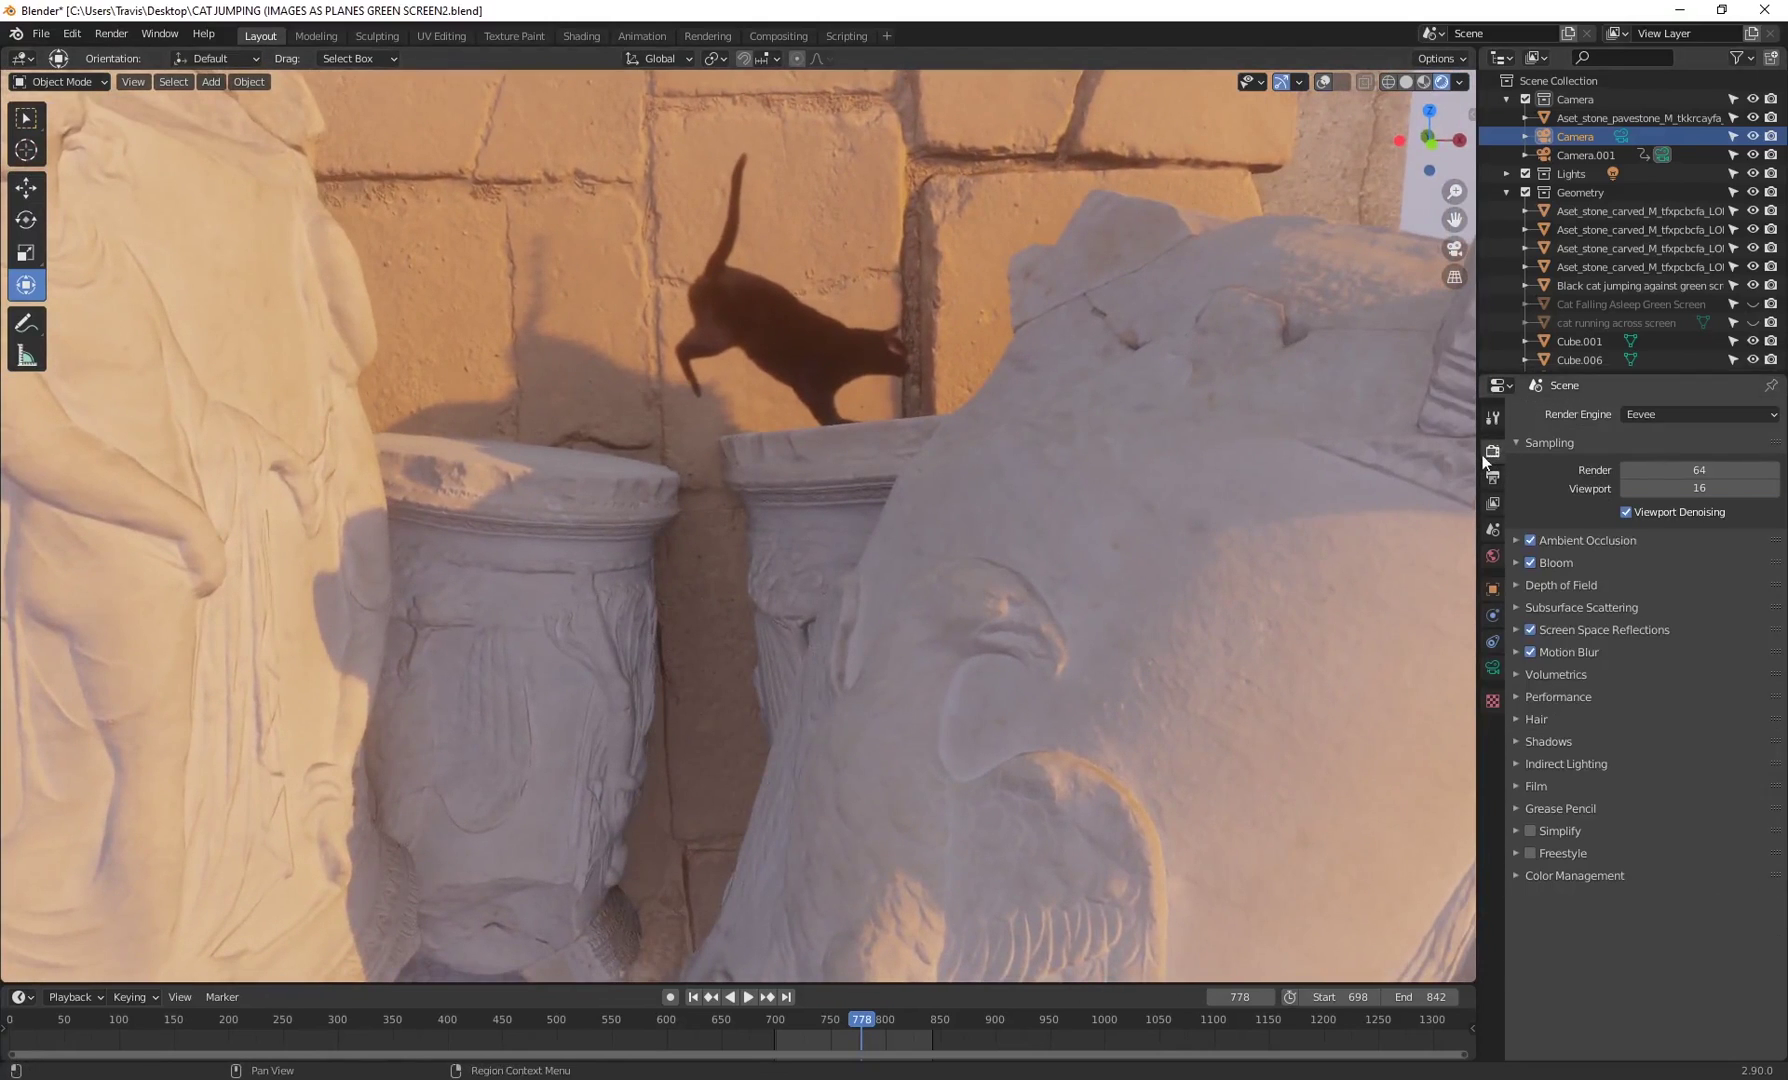
{"action": "left_click", "coordinate": [1516, 541]}
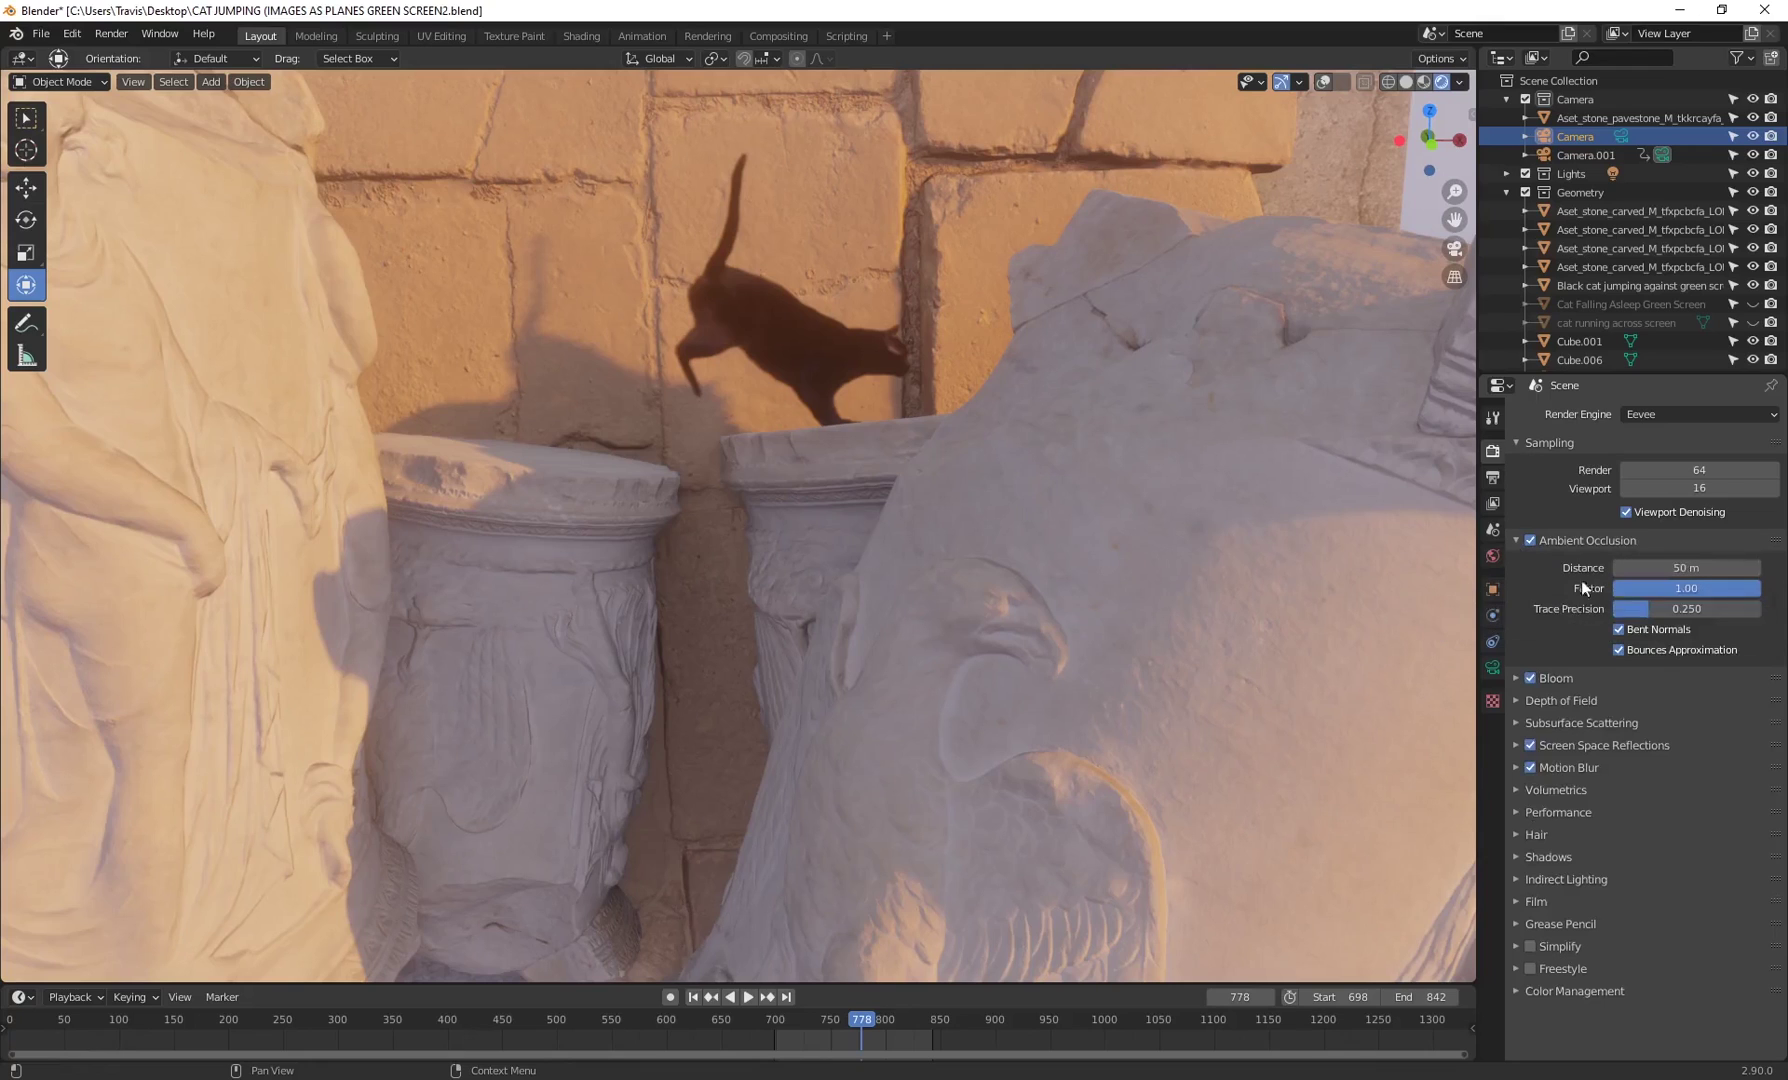
{"action": "left_click", "coordinate": [1729, 569]}
{"action": "type", "text": "0.2"}
{"action": "key", "text": "Return"}
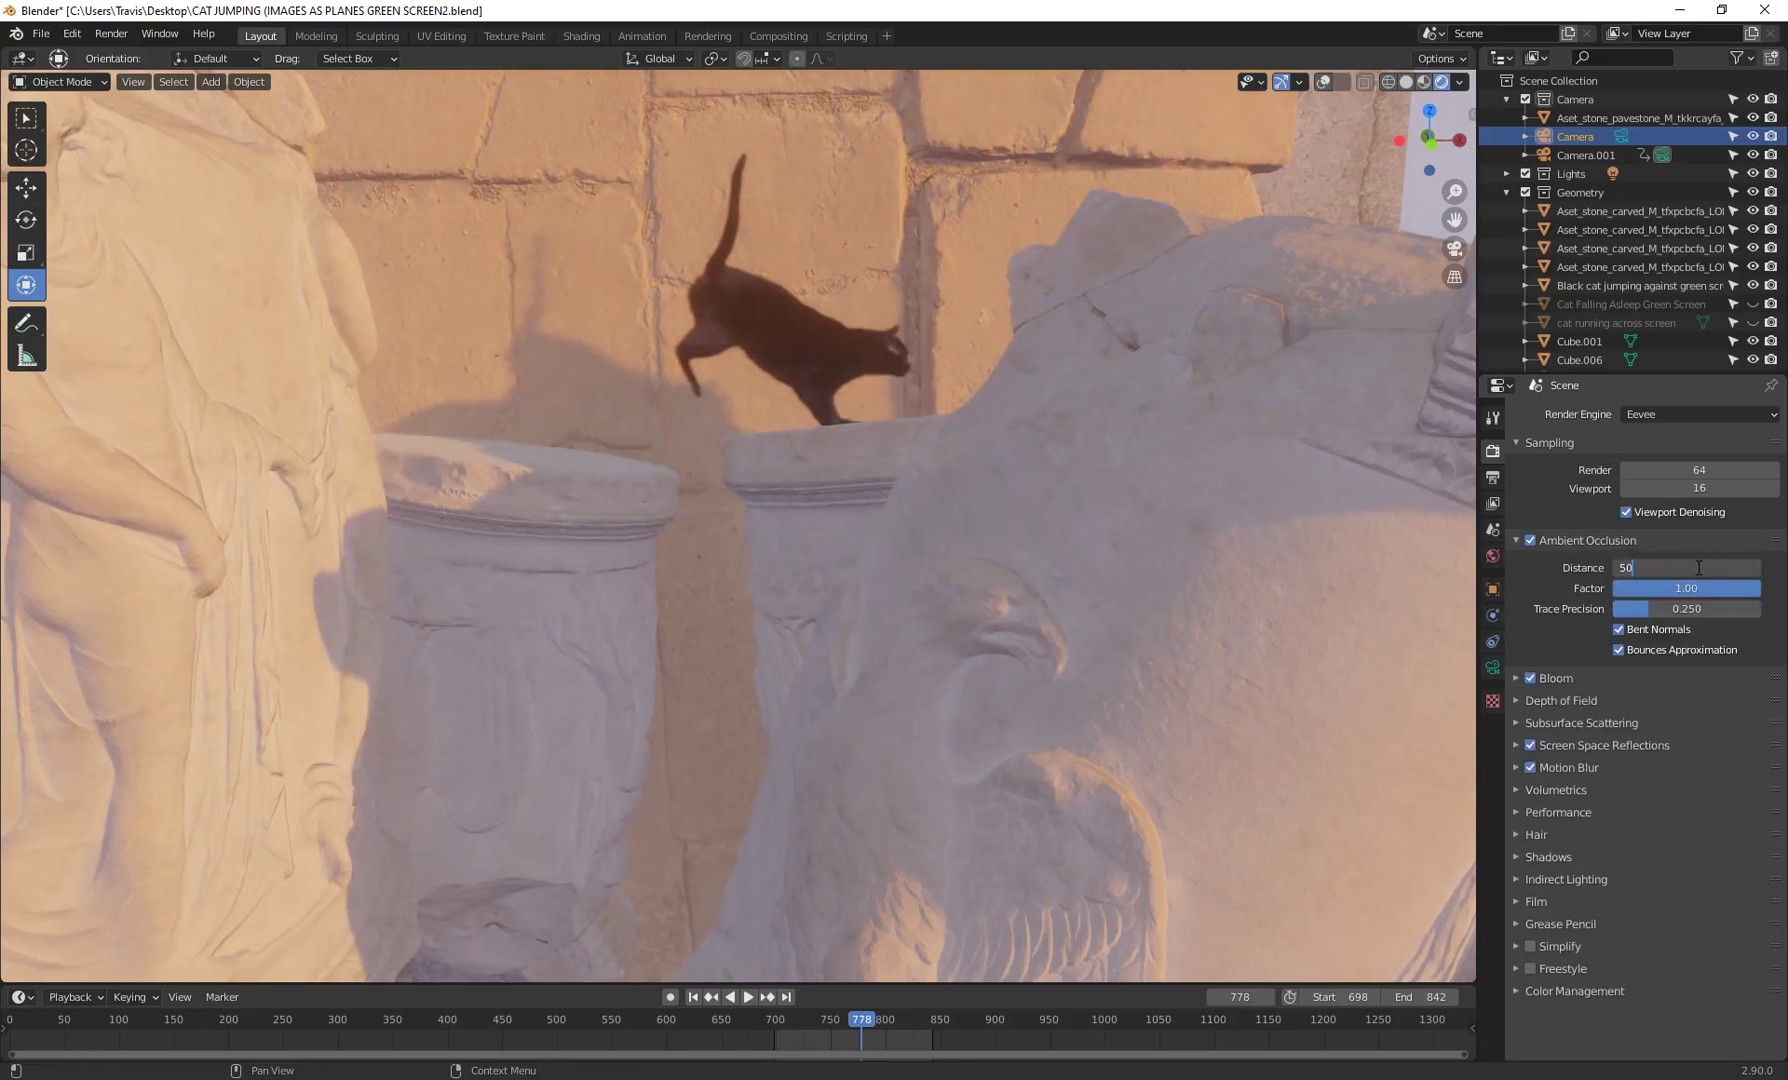
{"action": "key", "text": "Return"}
- Play the animation from frame 702 through the camera in the Rendering workspace, then watch the jump up close in Layout
{"action": "middle_click_drag", "start_coordinate": [722, 567], "coordinate": [819, 494]}
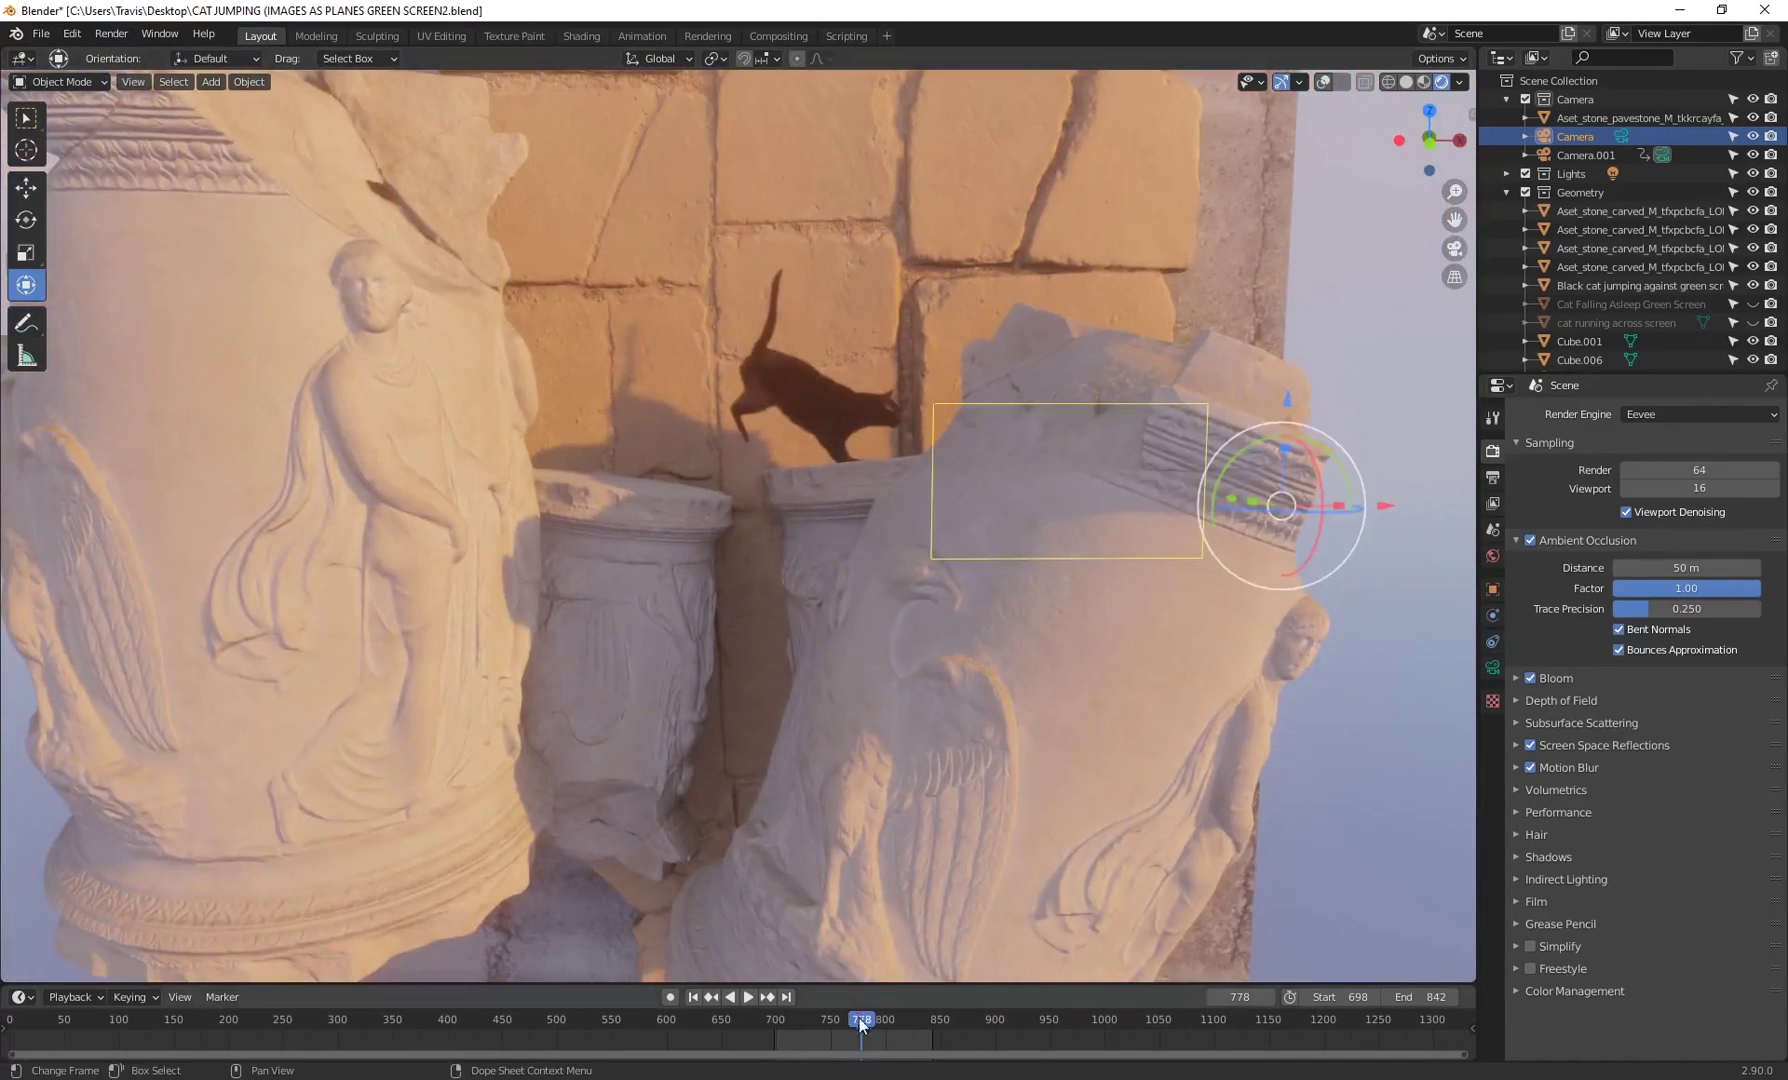
{"action": "mouse_move", "coordinate": [859, 1018]}
{"action": "left_mouse_down"}
{"action": "mouse_move", "coordinate": [807, 1025]}
{"action": "mouse_move", "coordinate": [845, 1031]}
{"action": "left_mouse_up"}
{"action": "left_click", "coordinate": [705, 36]}
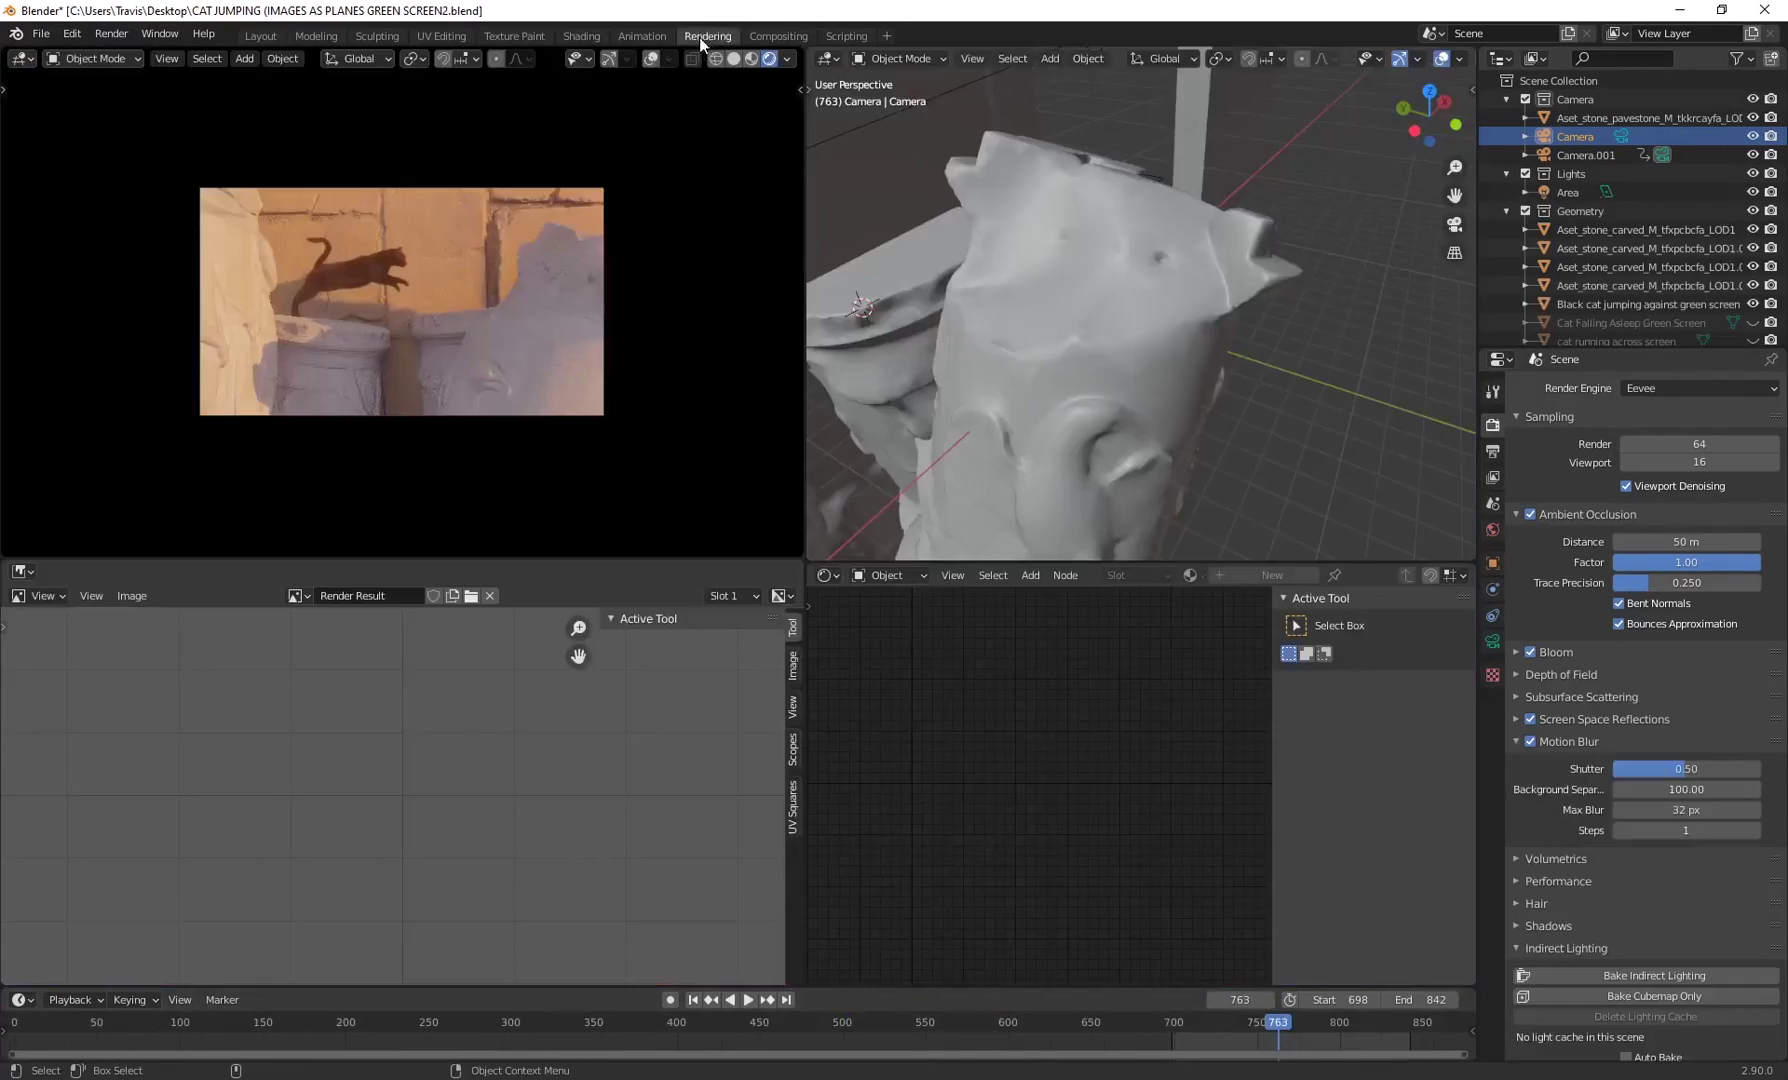
{"action": "left_click", "coordinate": [1178, 1021]}
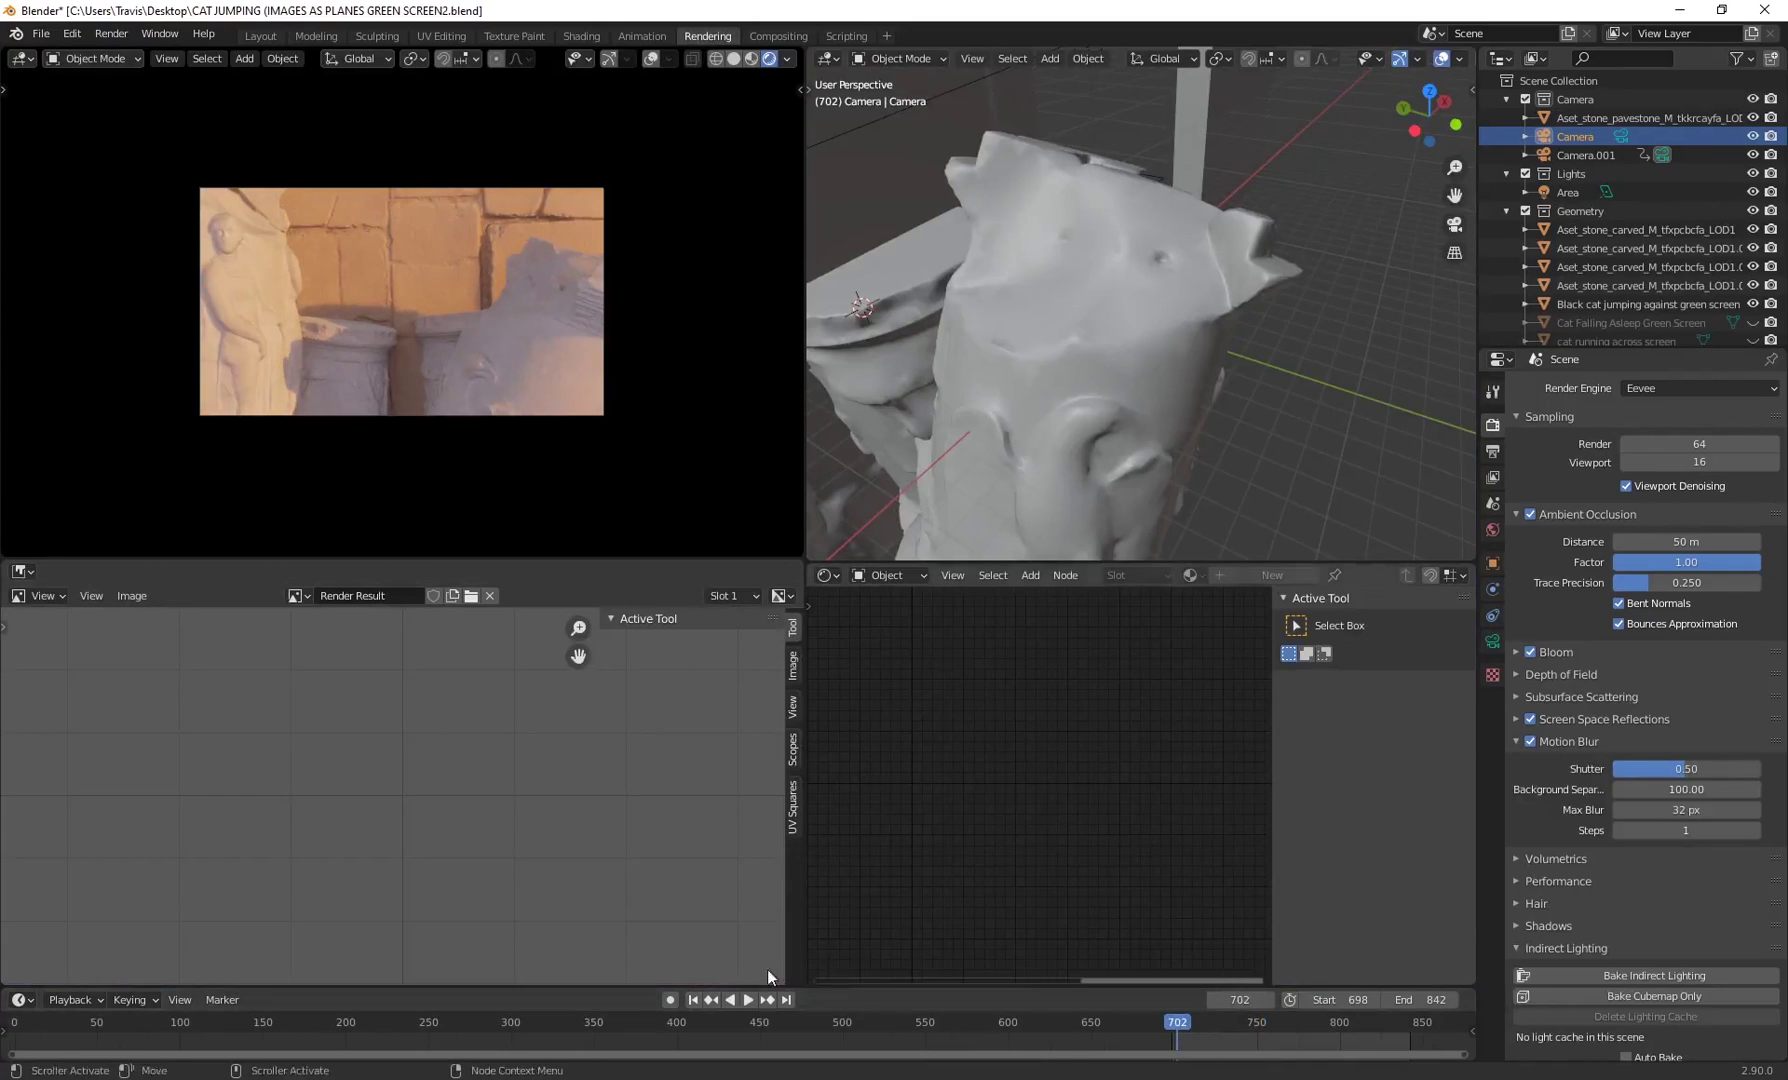
{"action": "key", "text": "space"}
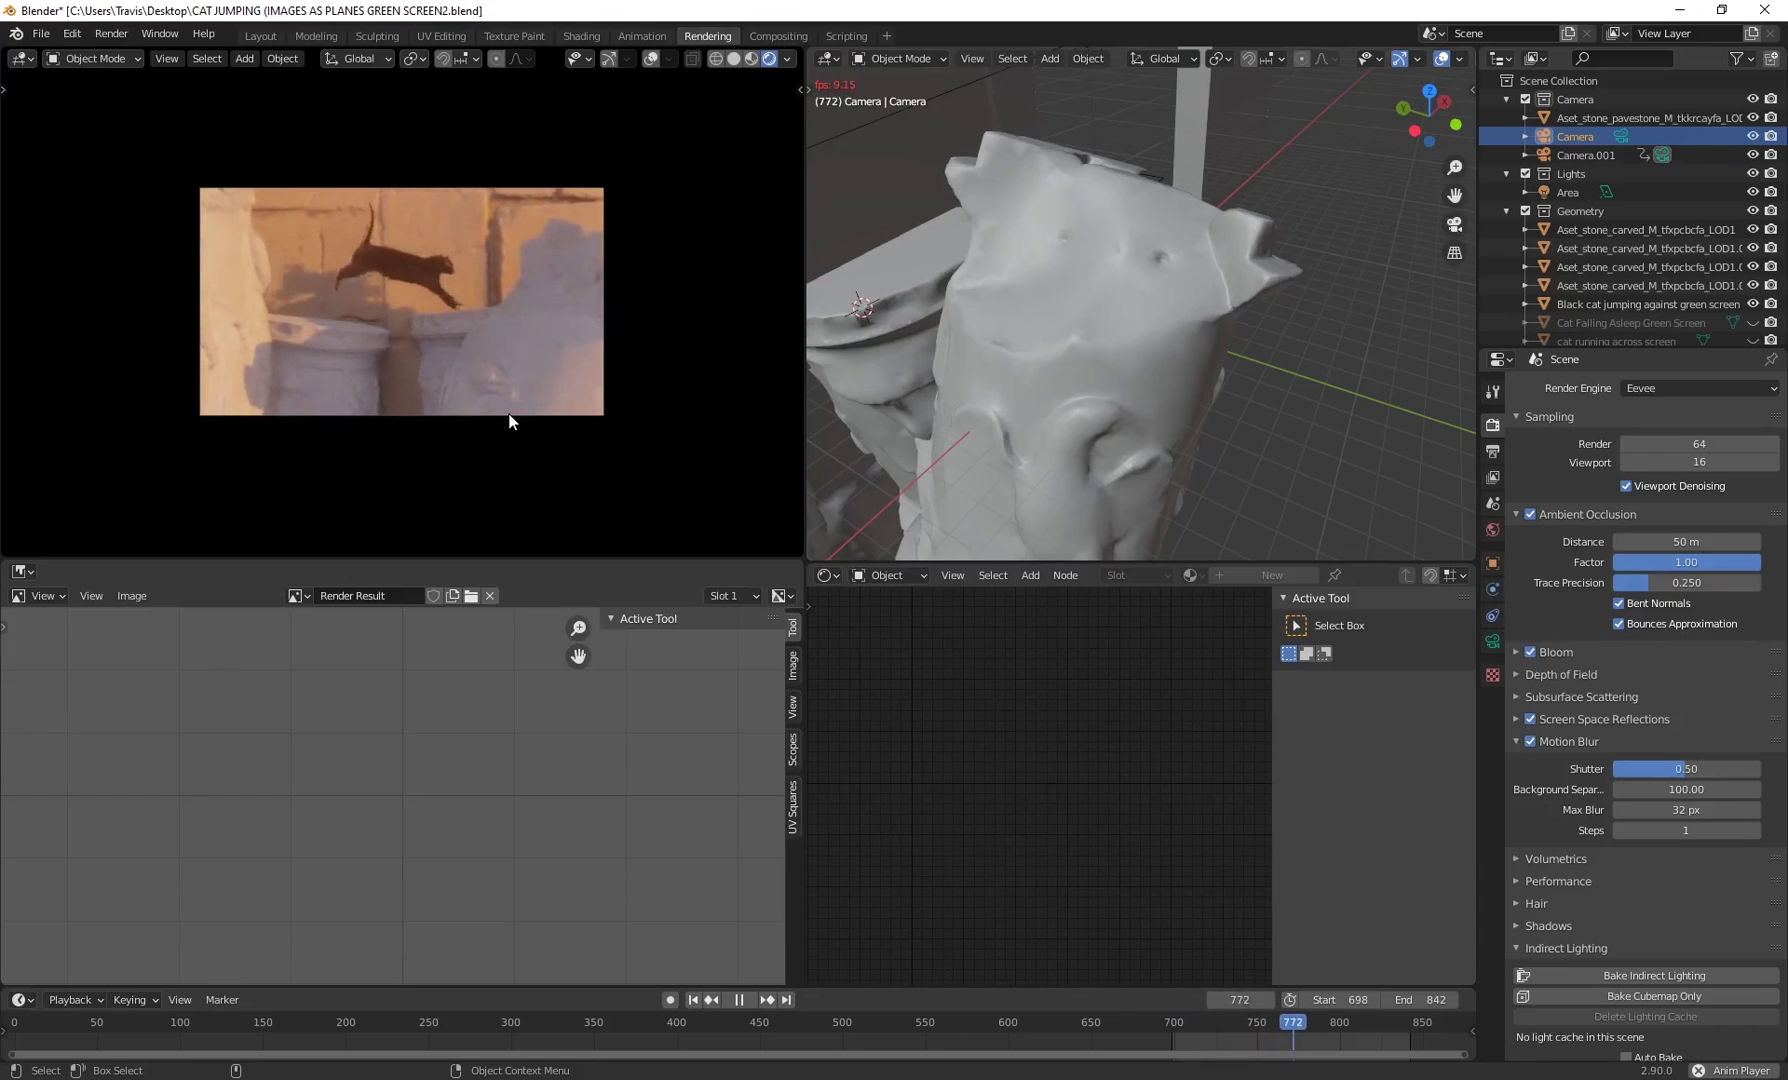
{"action": "left_click", "coordinate": [259, 36]}
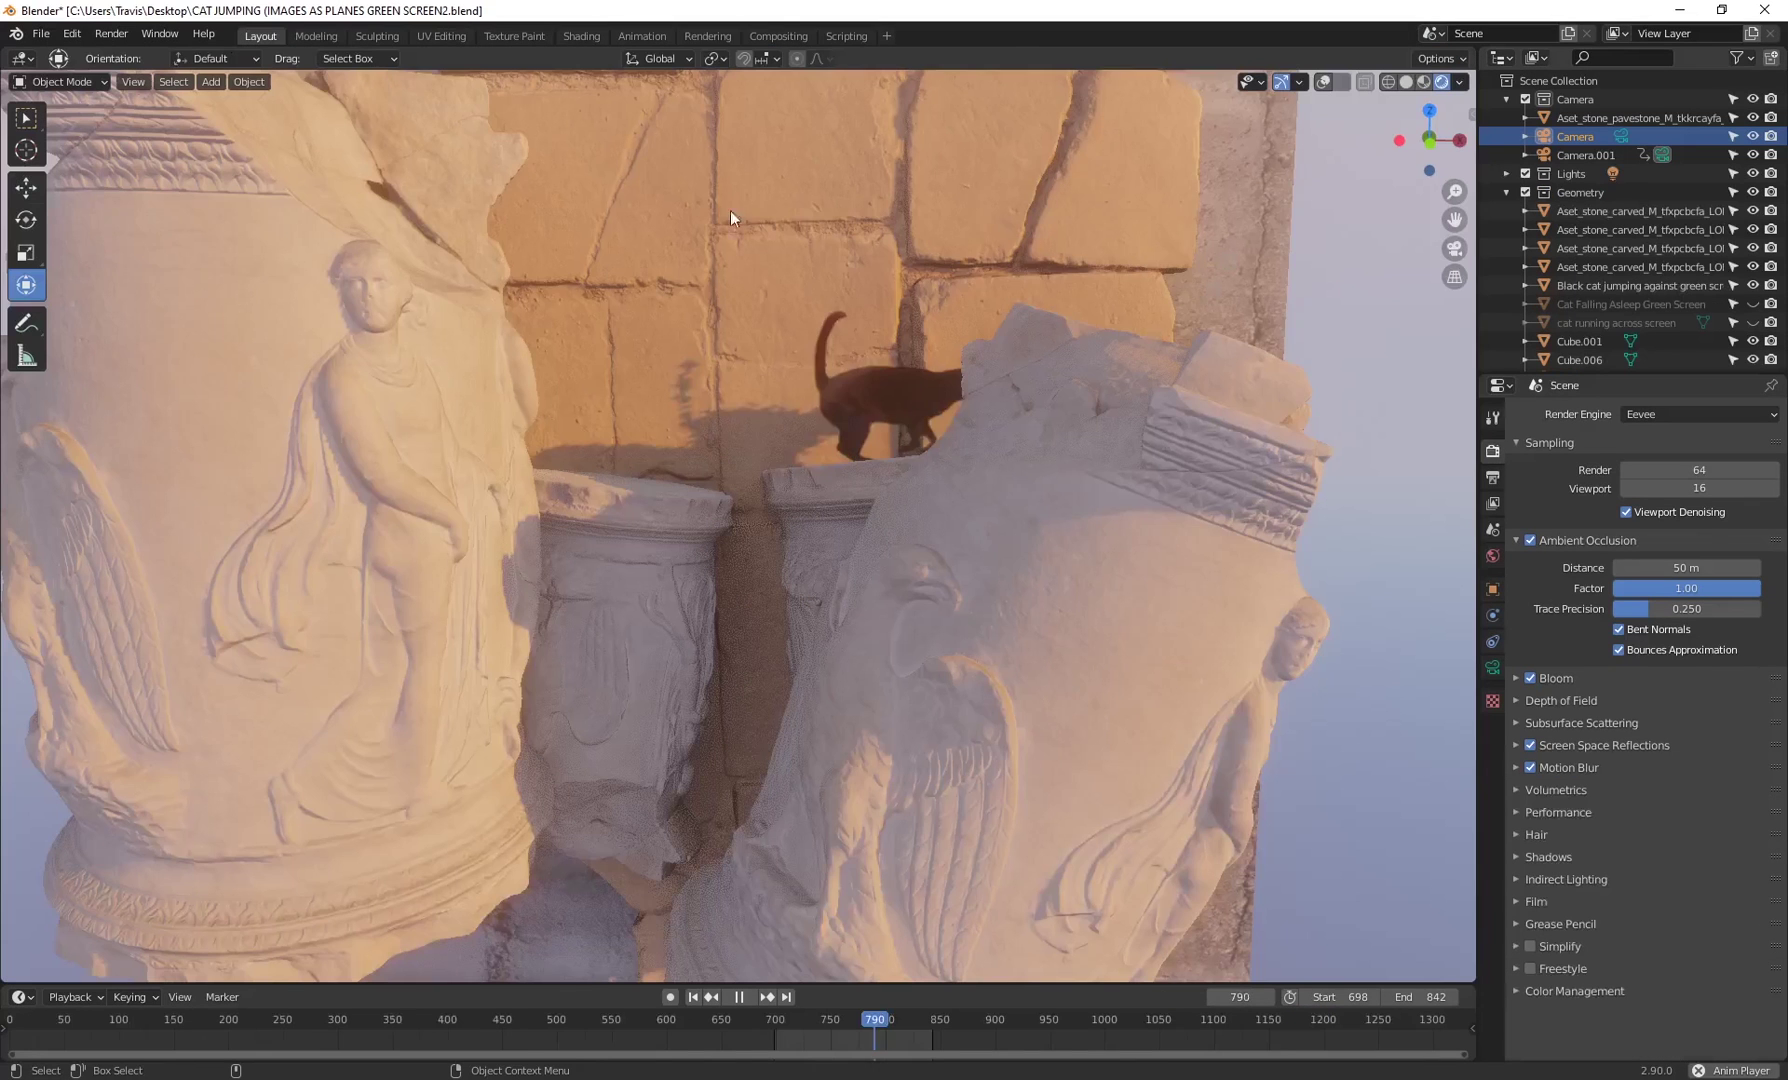
{"action": "scroll", "coordinate": [686, 485], "scroll_direction": "up", "scroll_amount": 2}
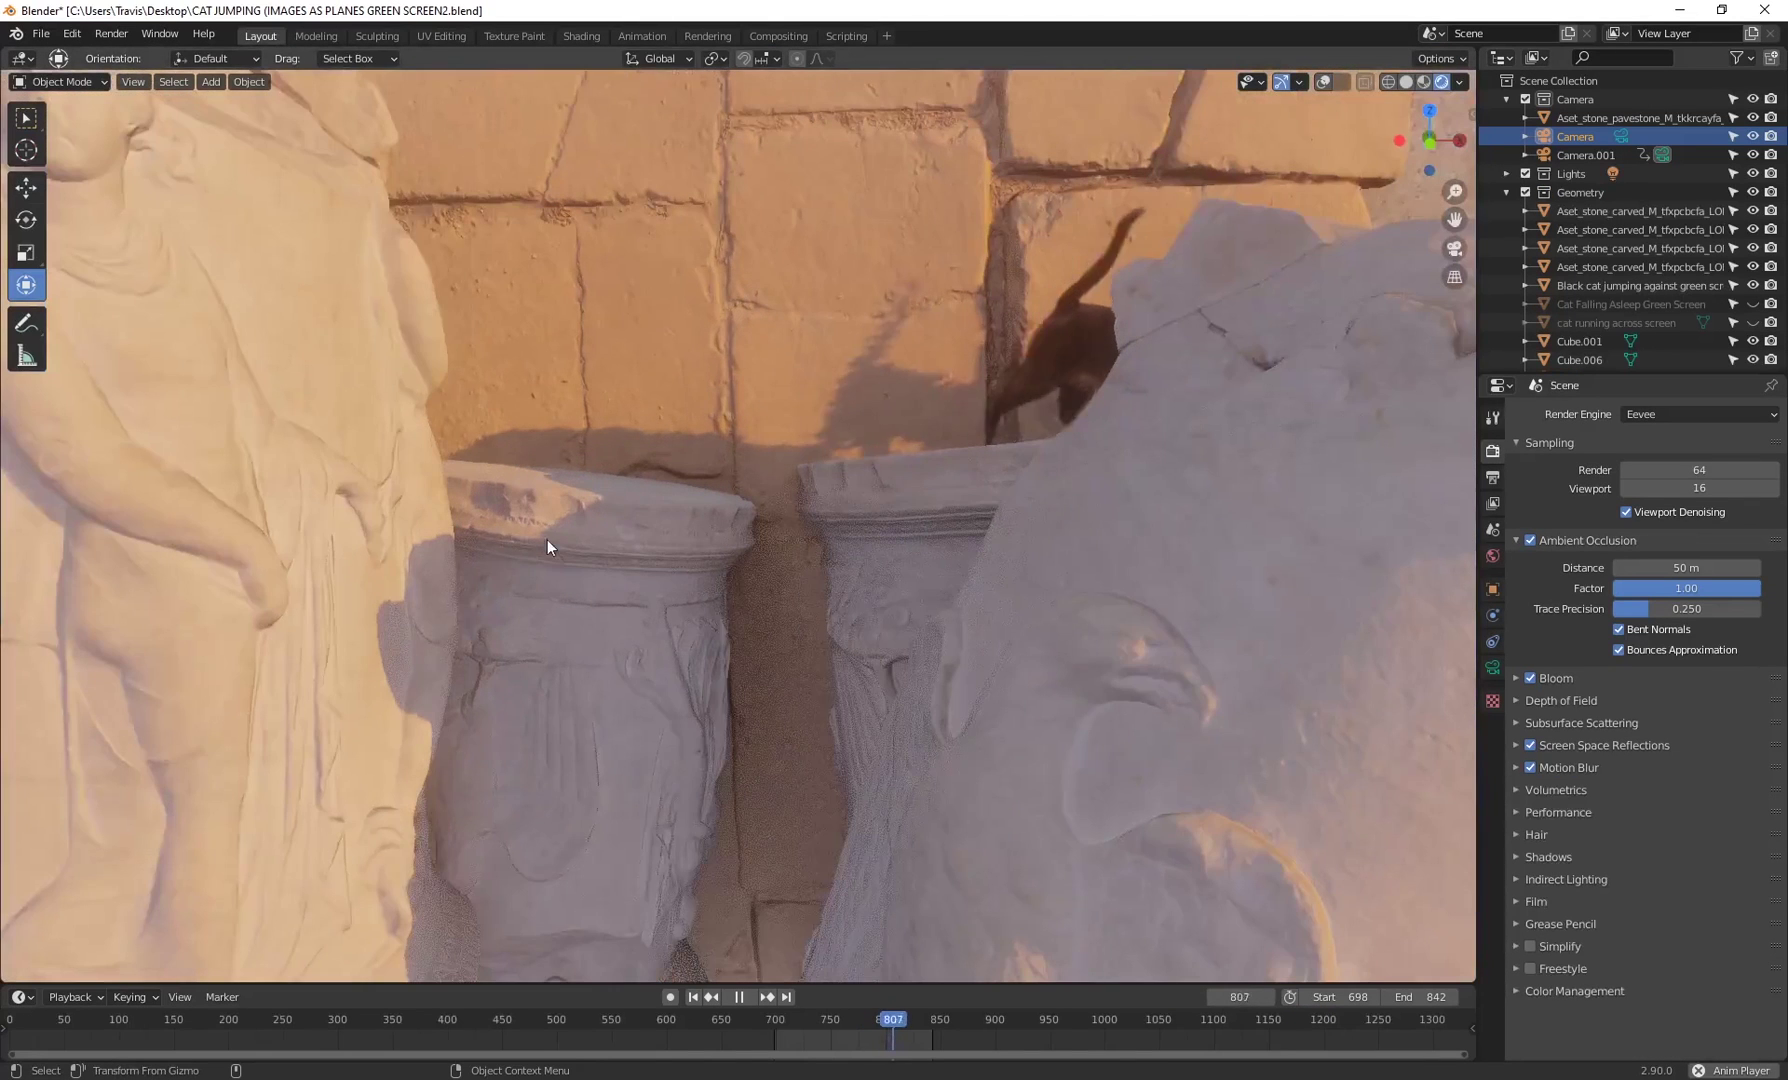